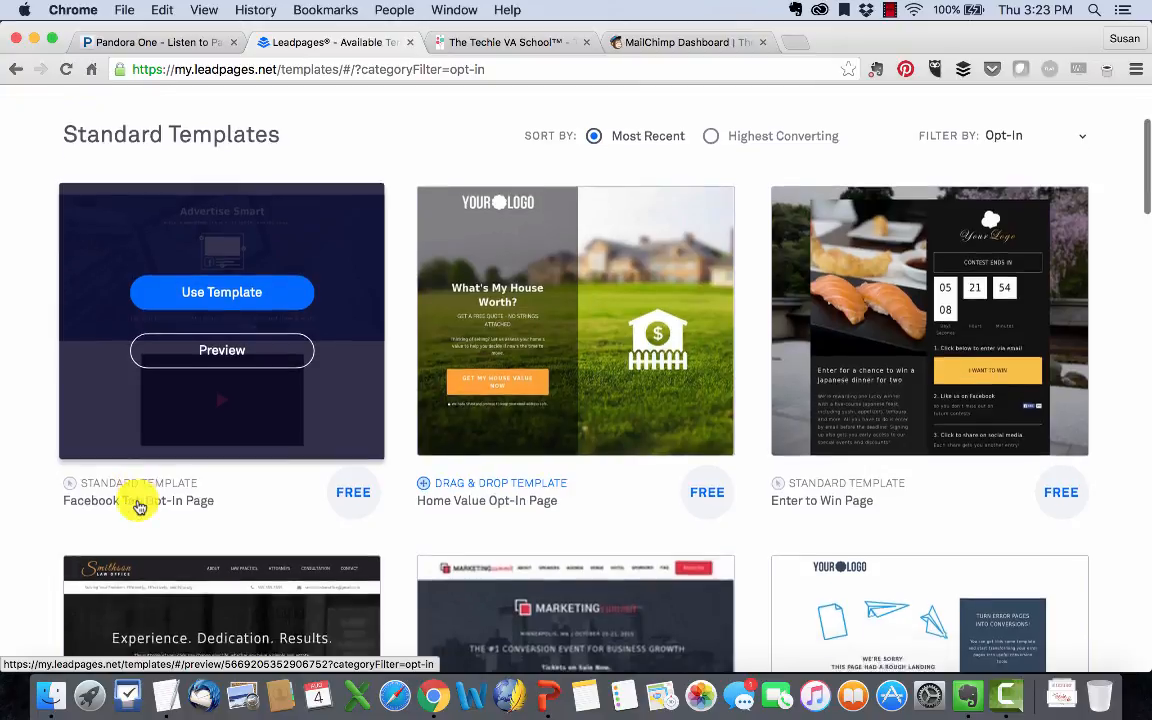
- Preview the Live Event Page template among the opt-in templates, look through its content and return to the template list
{"action": "scroll", "coordinate": [138, 505], "scroll_direction": "down", "scroll_amount": 5}
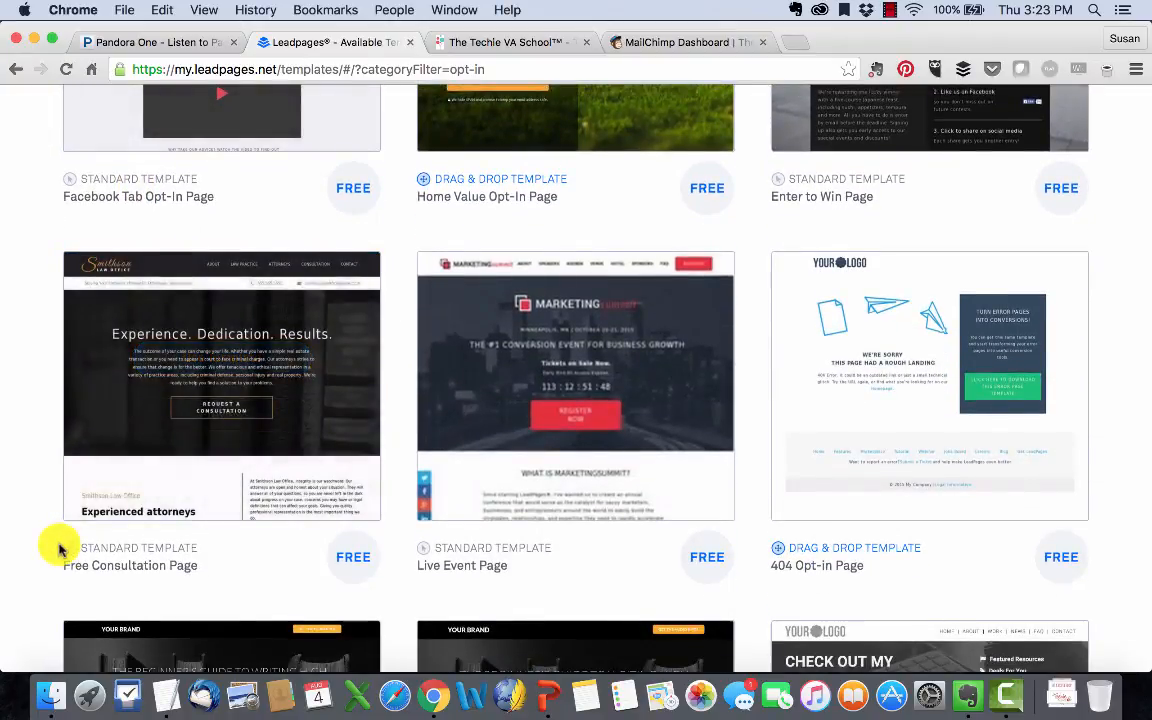
{"action": "scroll", "coordinate": [57, 545], "scroll_direction": "down", "scroll_amount": 2}
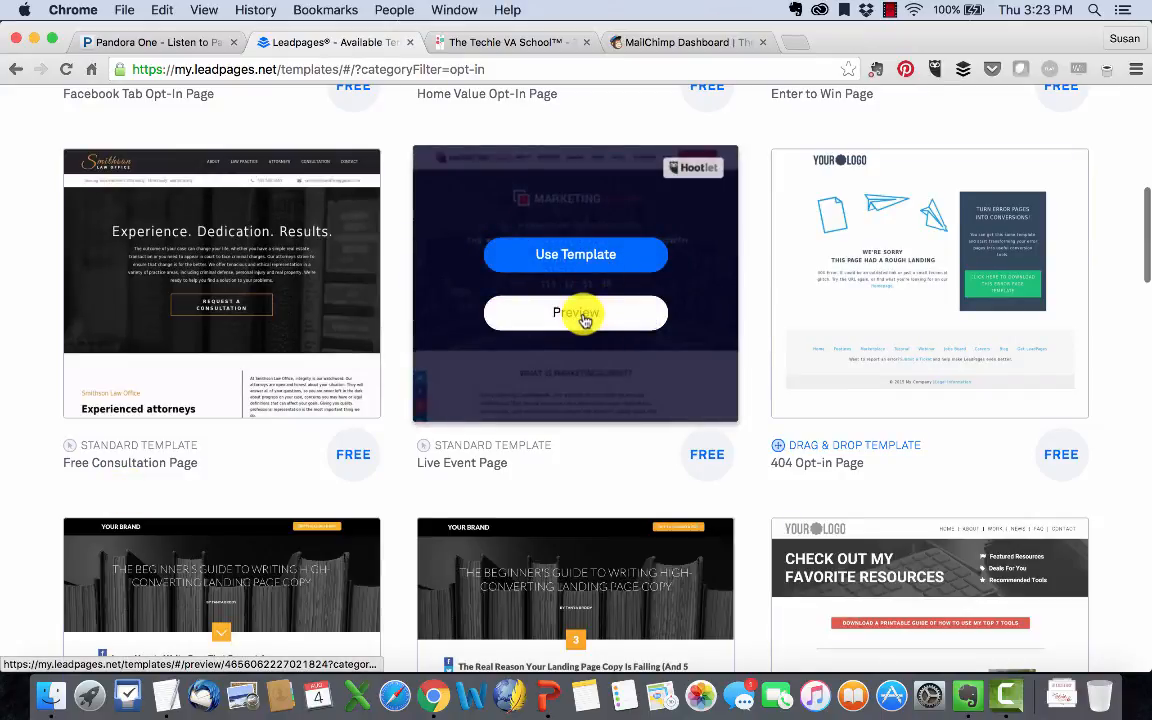
{"action": "left_click", "coordinate": [584, 316]}
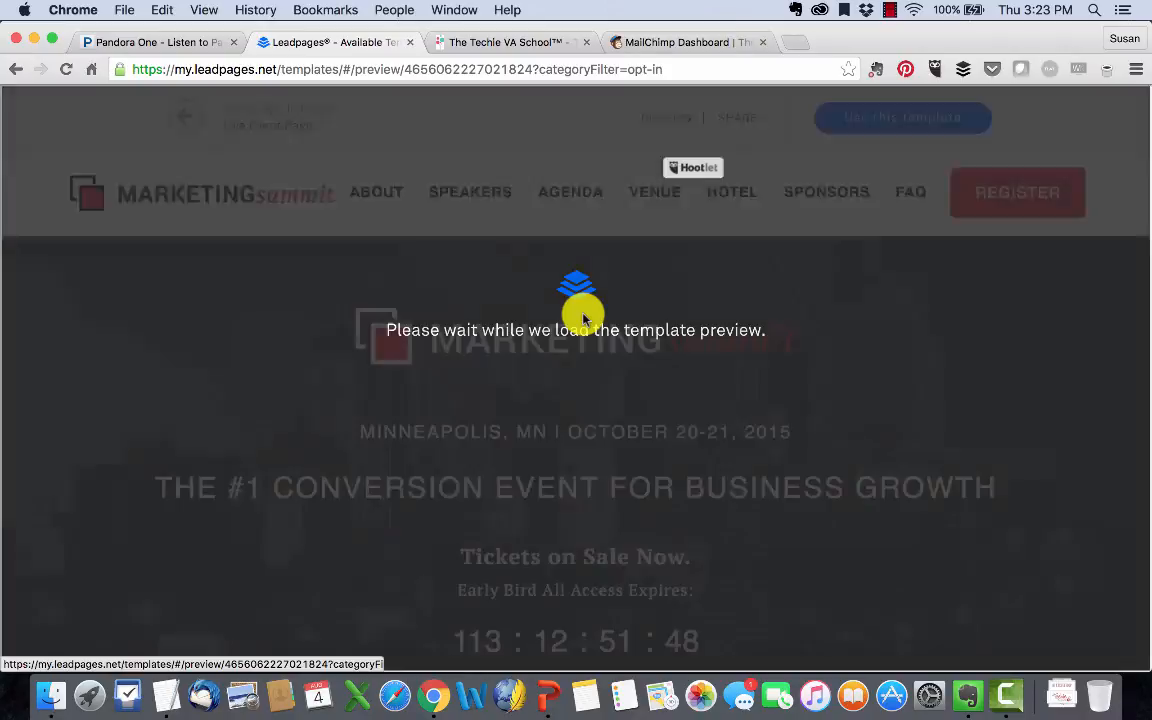
{"action": "scroll", "coordinate": [584, 318], "scroll_direction": "down", "scroll_amount": 10}
{"action": "scroll", "coordinate": [584, 318], "scroll_direction": "down", "scroll_amount": 20}
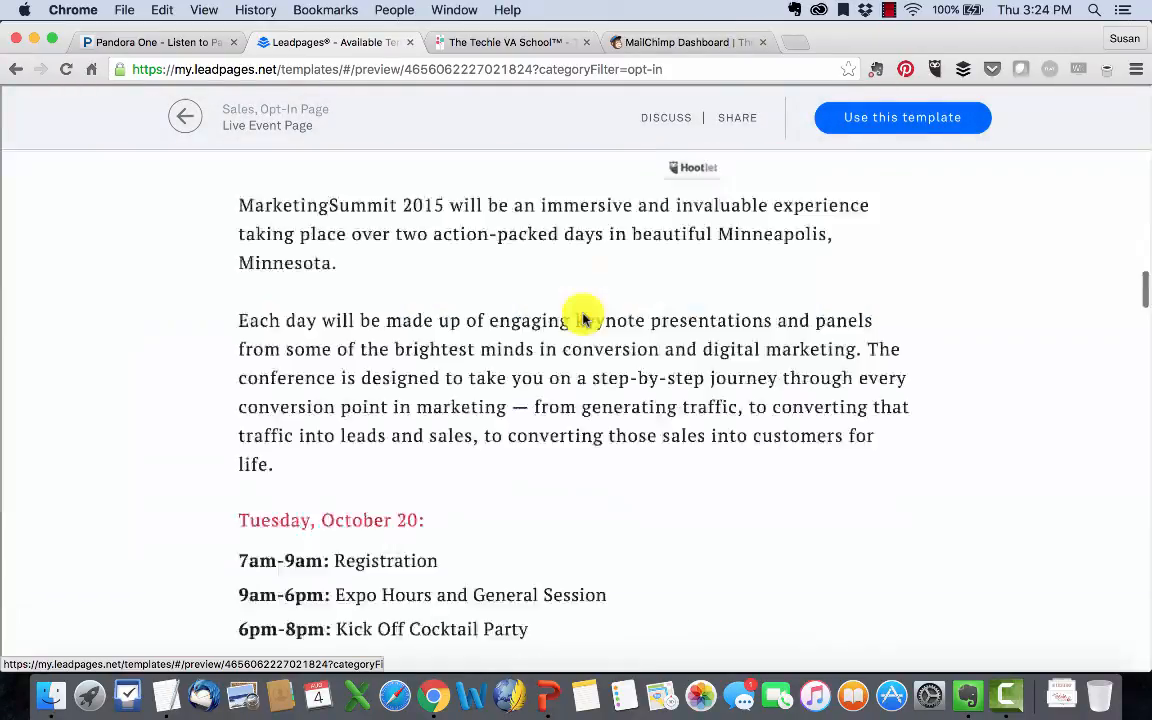
{"action": "scroll", "coordinate": [584, 318], "scroll_direction": "up", "scroll_amount": 20}
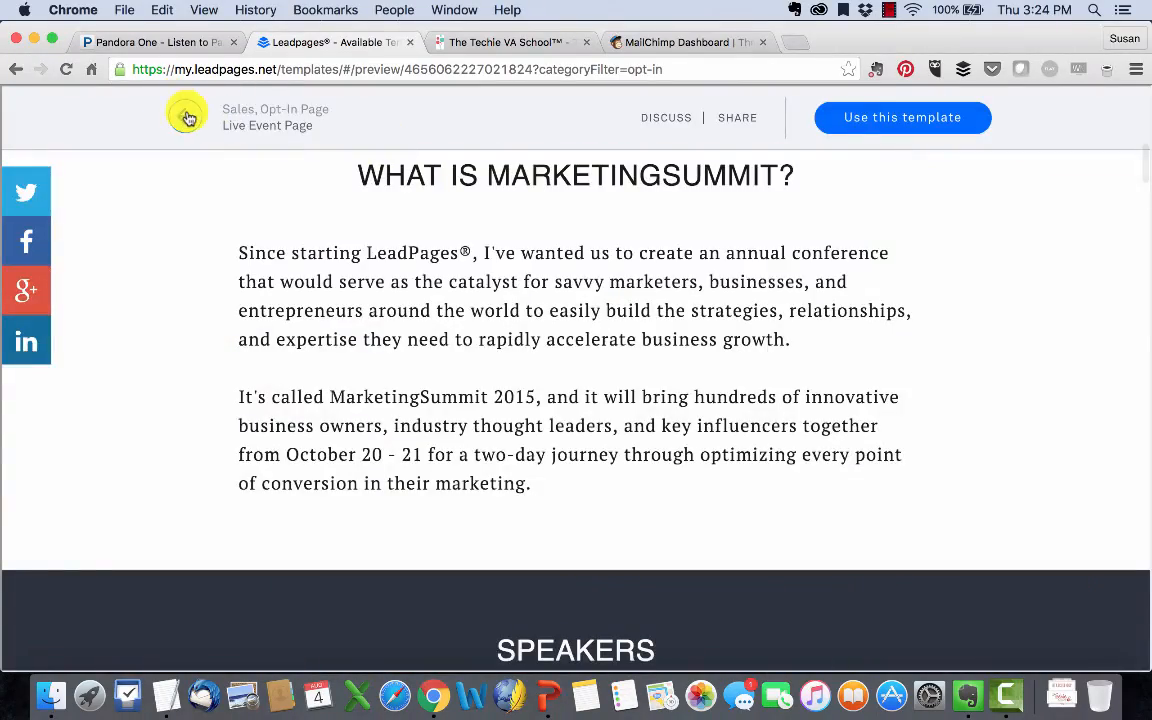
{"action": "left_click", "coordinate": [187, 117]}
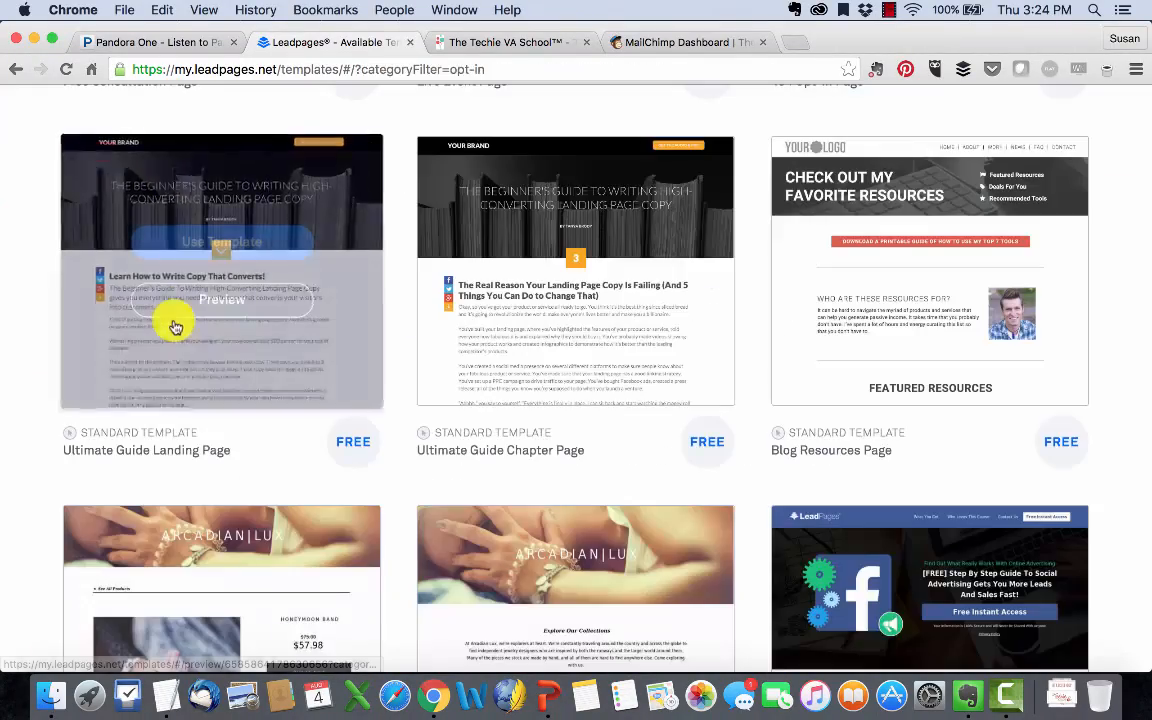
- Browse the remaining opt-in templates on the first page and go to page 2 of the list
{"action": "scroll", "coordinate": [172, 316], "scroll_direction": "down", "scroll_amount": 5}
{"action": "scroll", "coordinate": [175, 327], "scroll_direction": "down", "scroll_amount": 8}
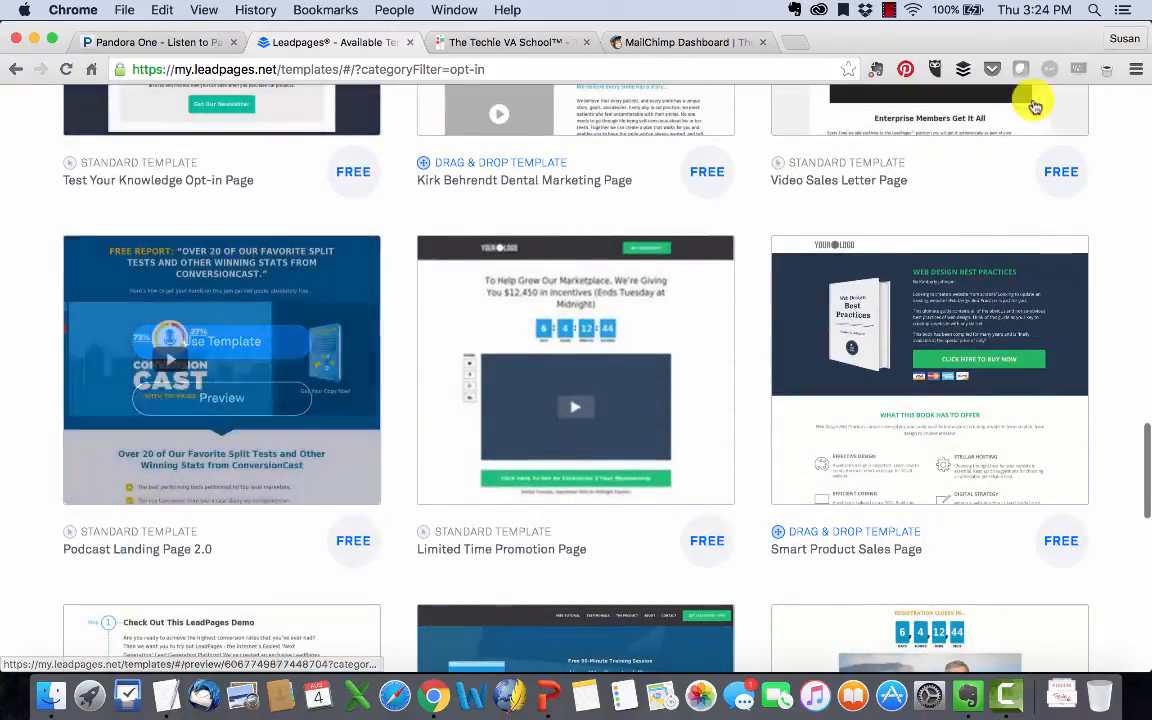
{"action": "scroll", "coordinate": [162, 420], "scroll_direction": "down", "scroll_amount": 3}
{"action": "scroll", "coordinate": [163, 422], "scroll_direction": "down", "scroll_amount": 3}
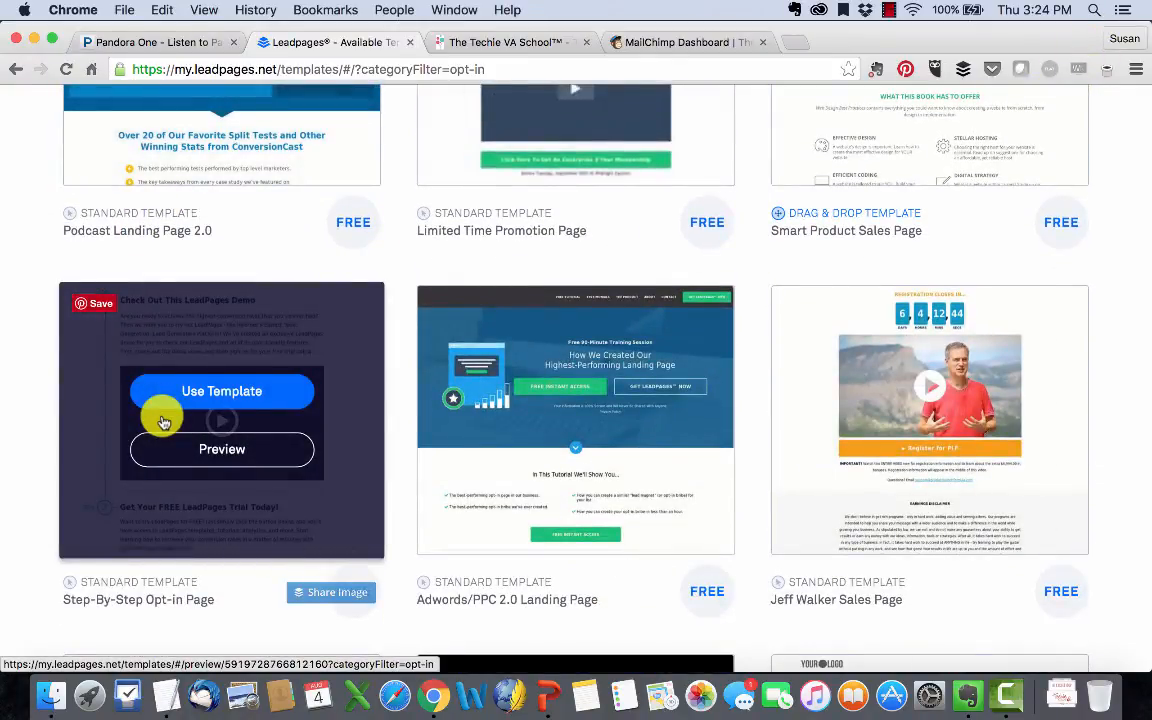
{"action": "scroll", "coordinate": [163, 421], "scroll_direction": "down", "scroll_amount": 6}
{"action": "scroll", "coordinate": [163, 421], "scroll_direction": "down", "scroll_amount": 5}
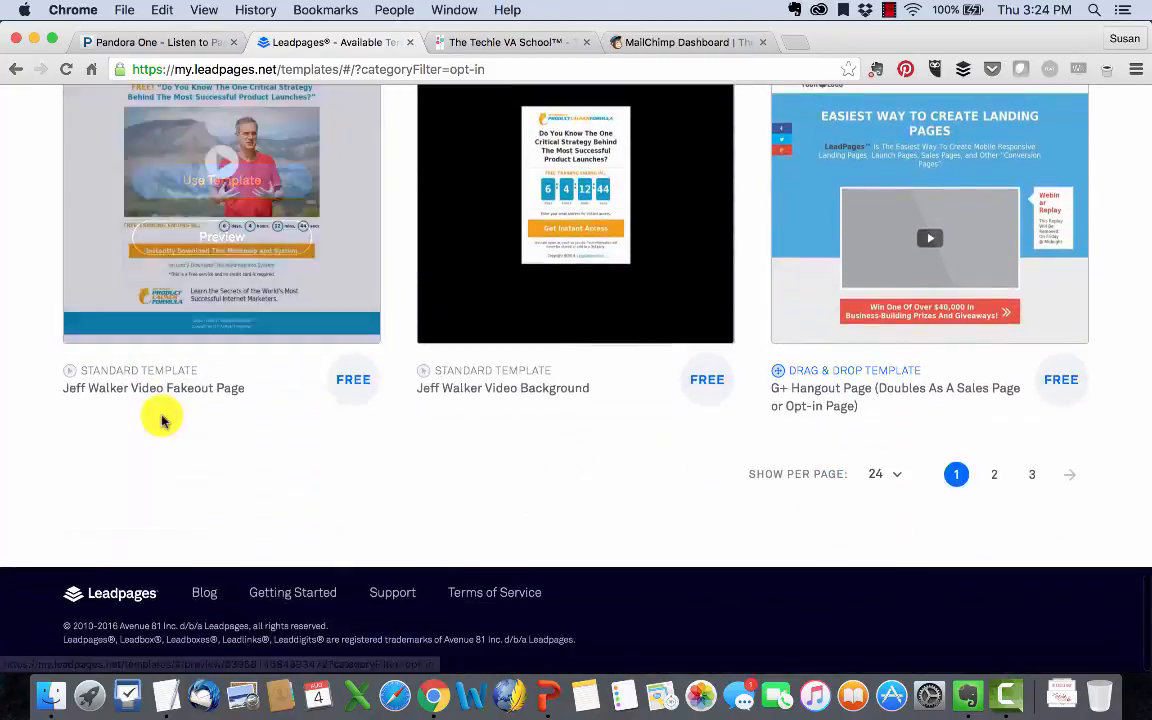
{"action": "left_click", "coordinate": [1000, 476]}
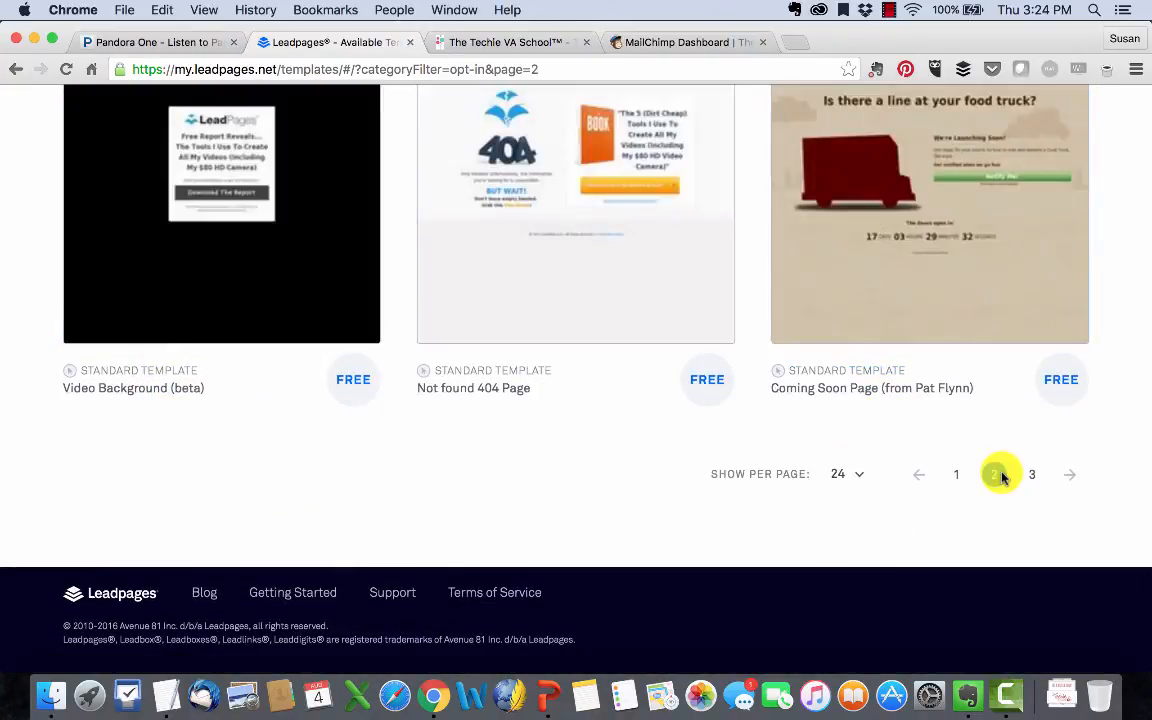
- Preview the Elegant Basic Opt-In Page template, look through its layout and return to the template list
{"action": "scroll", "coordinate": [489, 514], "scroll_direction": "up", "scroll_amount": 6}
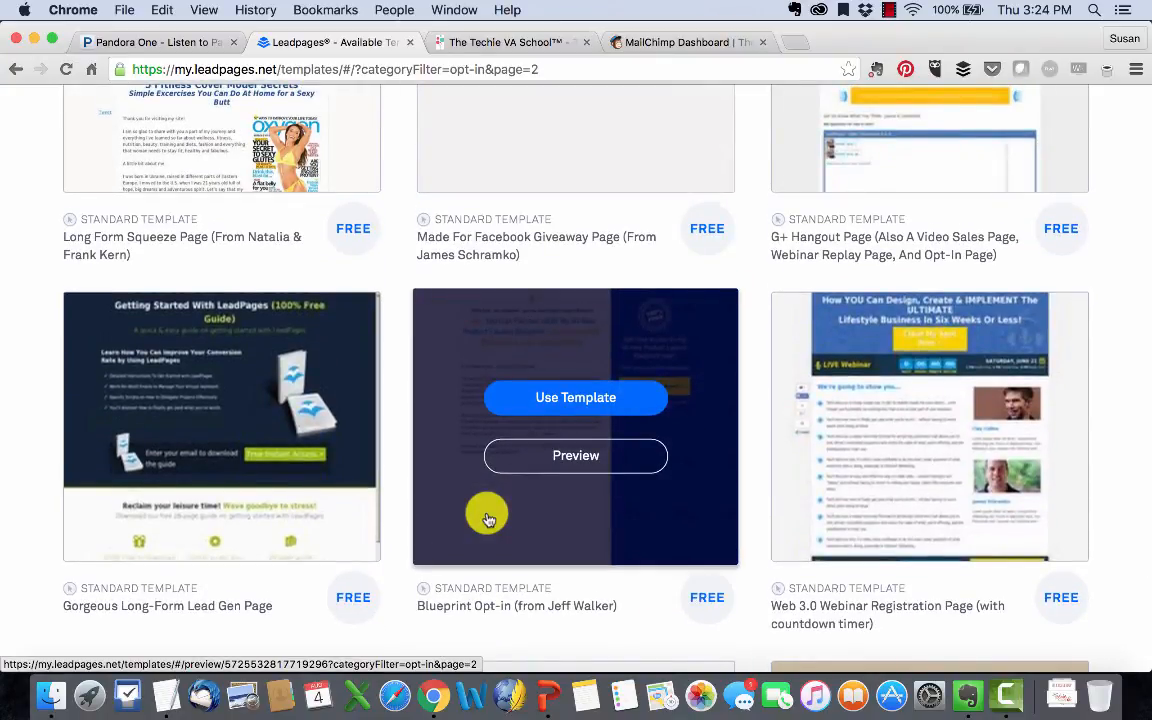
{"action": "scroll", "coordinate": [485, 515], "scroll_direction": "up", "scroll_amount": 5}
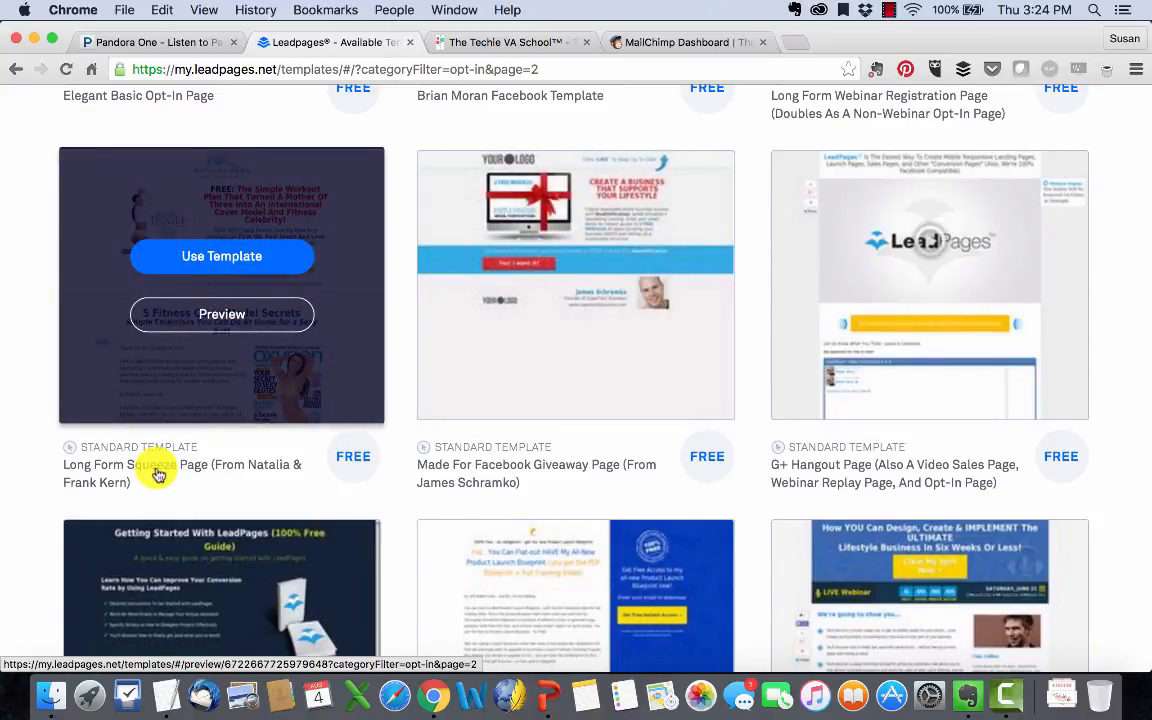
{"action": "scroll", "coordinate": [157, 475], "scroll_direction": "up", "scroll_amount": 8}
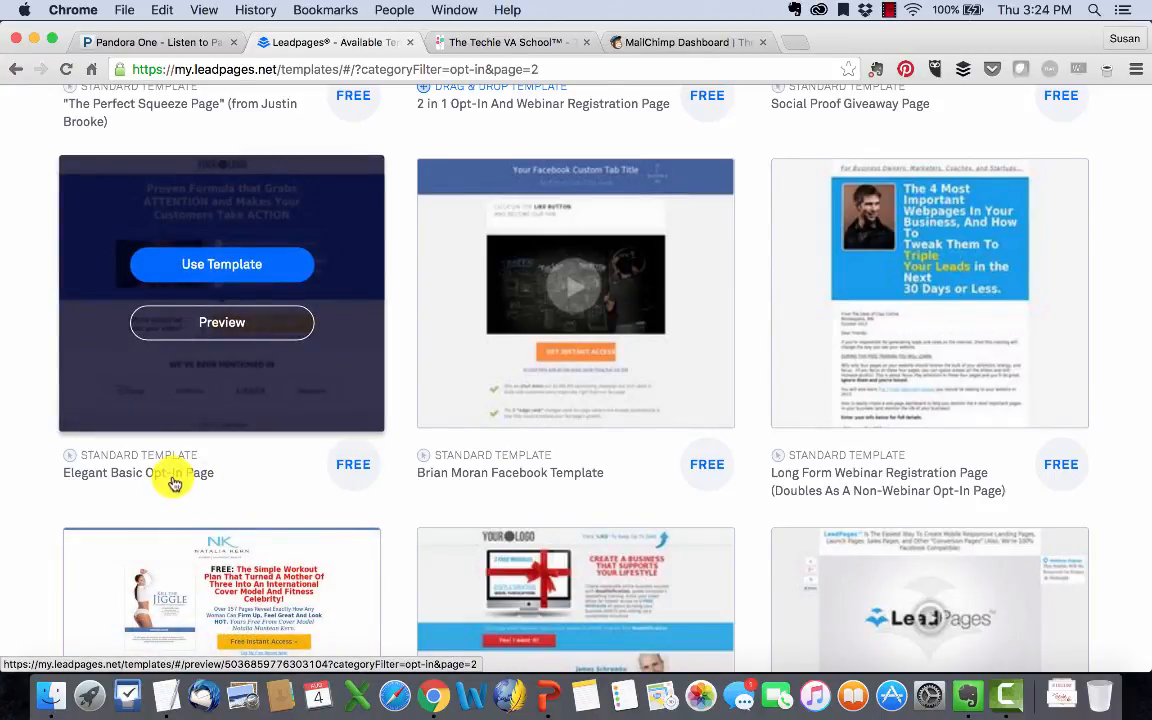
{"action": "left_click", "coordinate": [257, 318]}
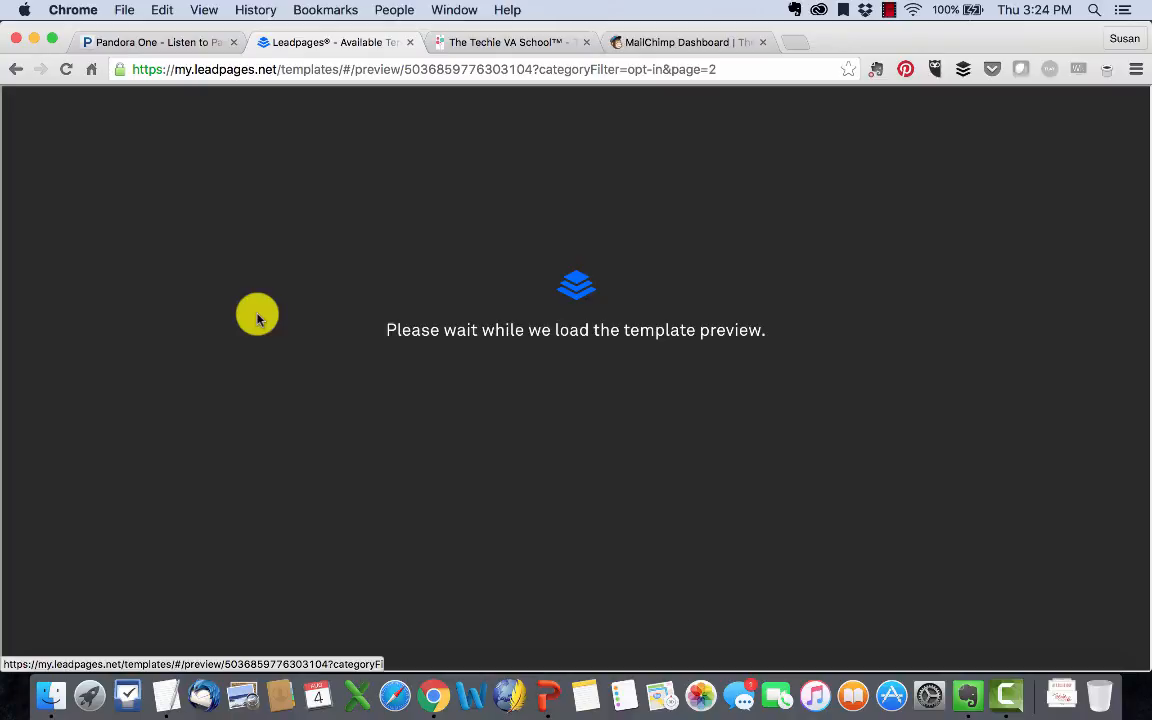
{"action": "scroll", "coordinate": [120, 377], "scroll_direction": "down", "scroll_amount": 15}
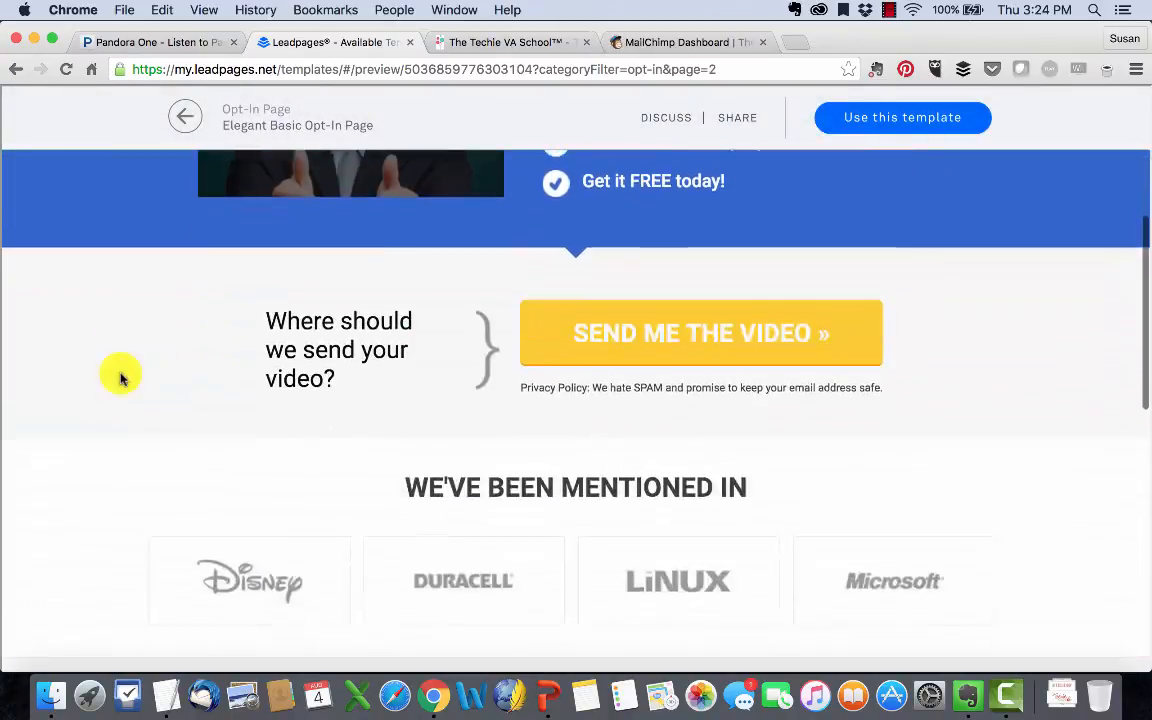
{"action": "scroll", "coordinate": [120, 377], "scroll_direction": "up", "scroll_amount": 15}
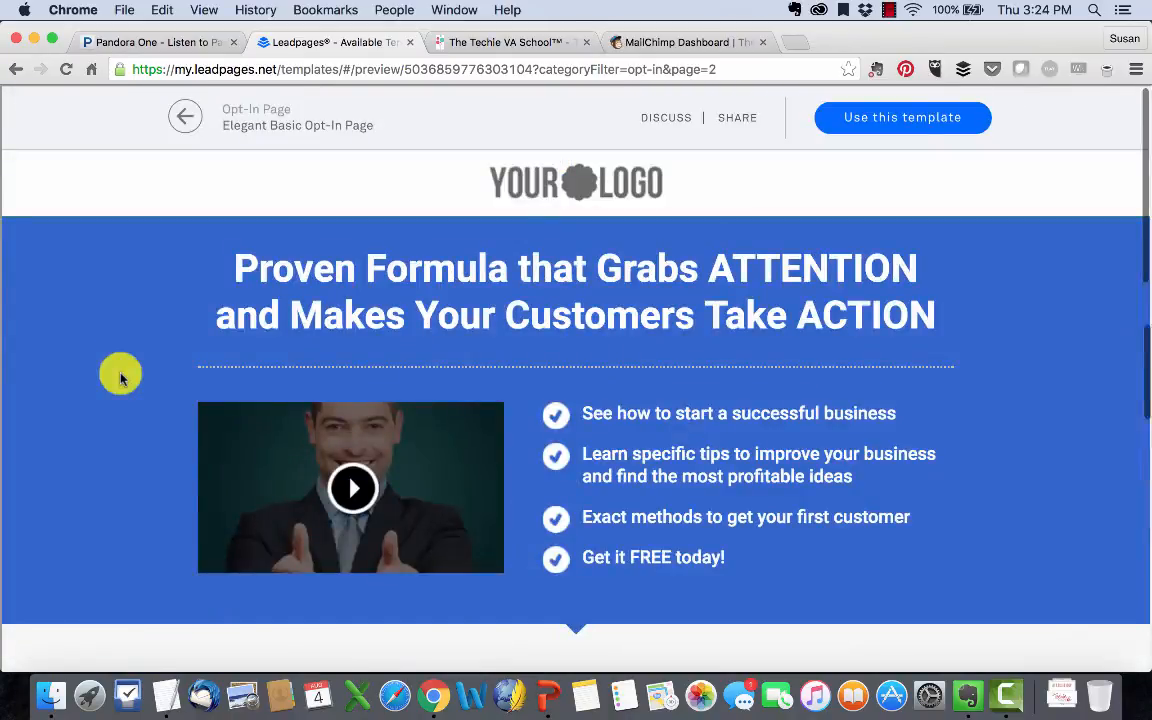
{"action": "left_click", "coordinate": [182, 112]}
- Preview the Blueprint Opt-in template and return to the template list
{"action": "scroll", "coordinate": [105, 404], "scroll_direction": "down", "scroll_amount": 4}
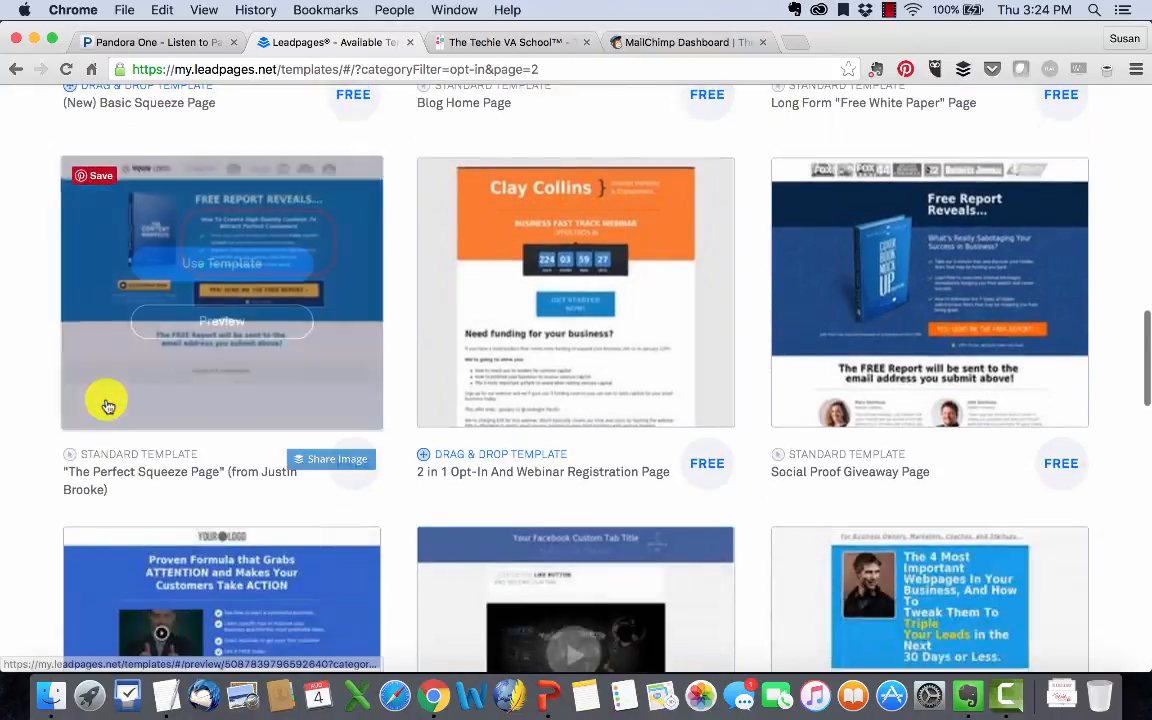
{"action": "scroll", "coordinate": [396, 416], "scroll_direction": "down", "scroll_amount": 5}
{"action": "scroll", "coordinate": [396, 416], "scroll_direction": "down", "scroll_amount": 8}
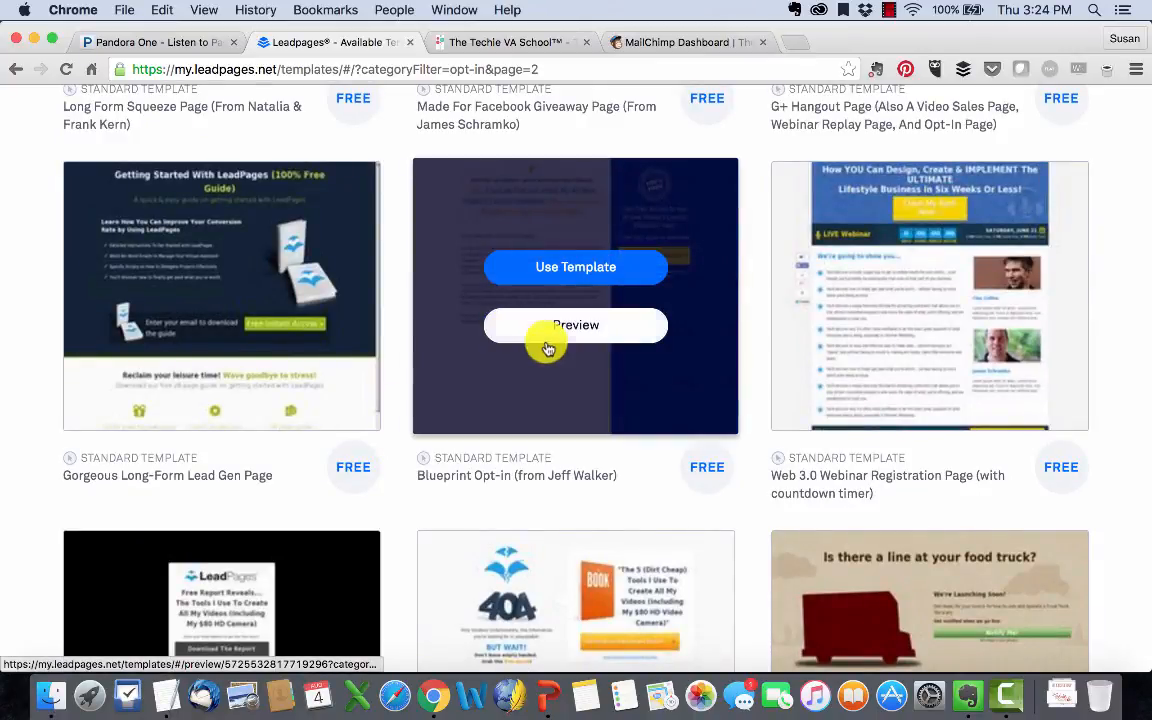
{"action": "left_click", "coordinate": [548, 329]}
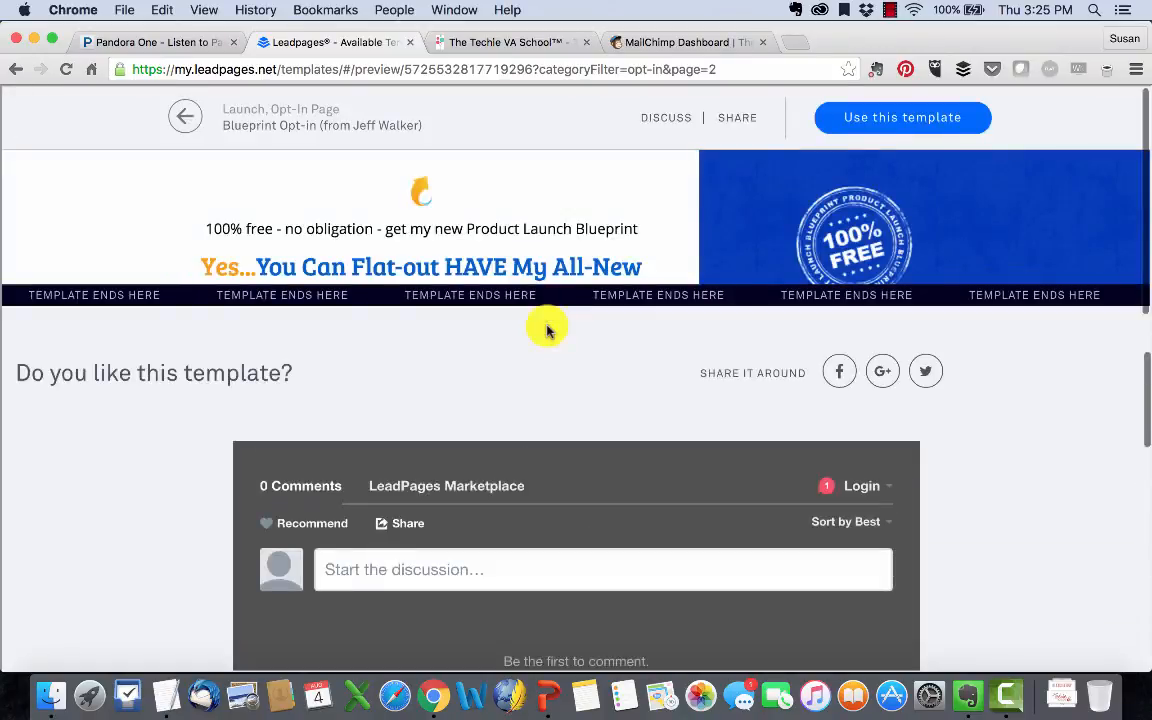
{"action": "left_click", "coordinate": [185, 116]}
- Reopen the Elegant Basic Opt-In Page template's preview, review it and start a new page from that template
{"action": "mouse_move", "coordinate": [193, 393]}
{"action": "scroll", "coordinate": [193, 393], "scroll_direction": "down", "scroll_amount": 3}
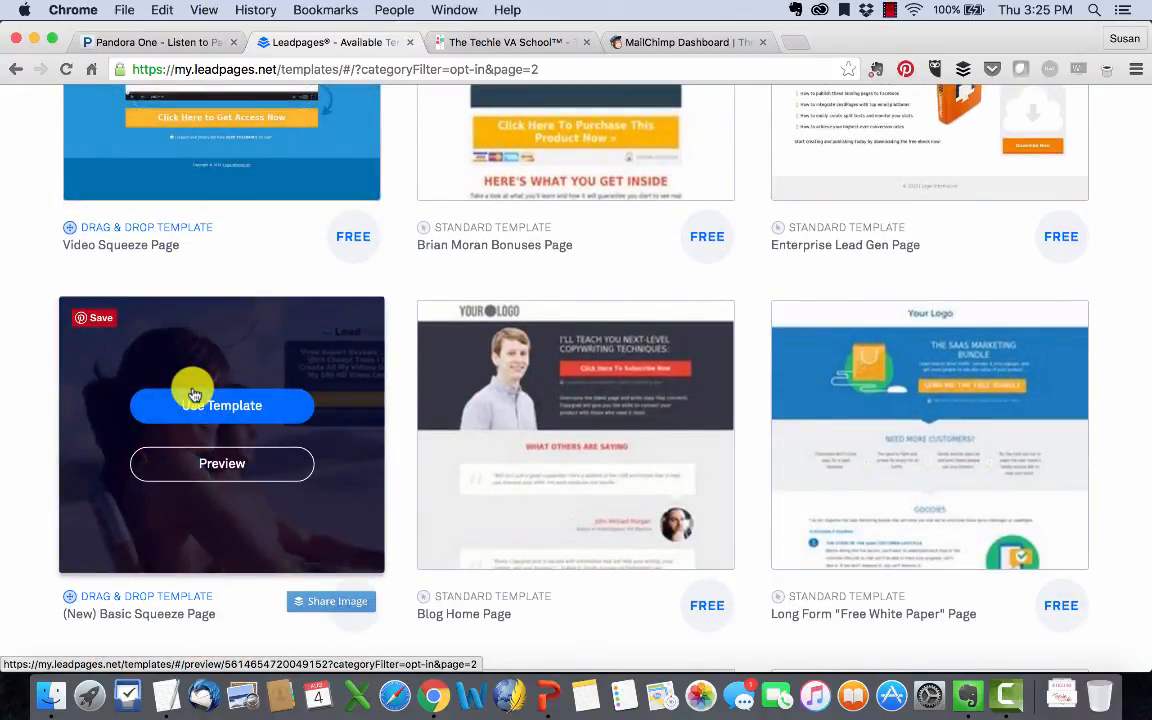
{"action": "scroll", "coordinate": [193, 393], "scroll_direction": "down", "scroll_amount": 3}
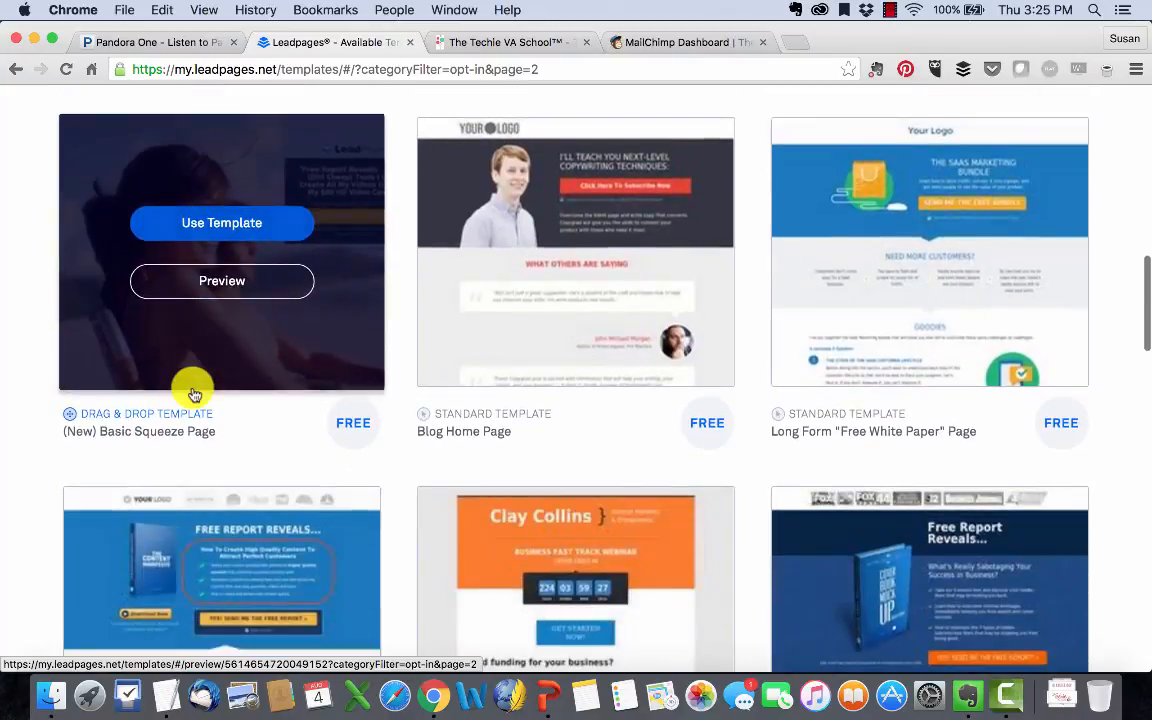
{"action": "scroll", "coordinate": [193, 393], "scroll_direction": "down", "scroll_amount": 1}
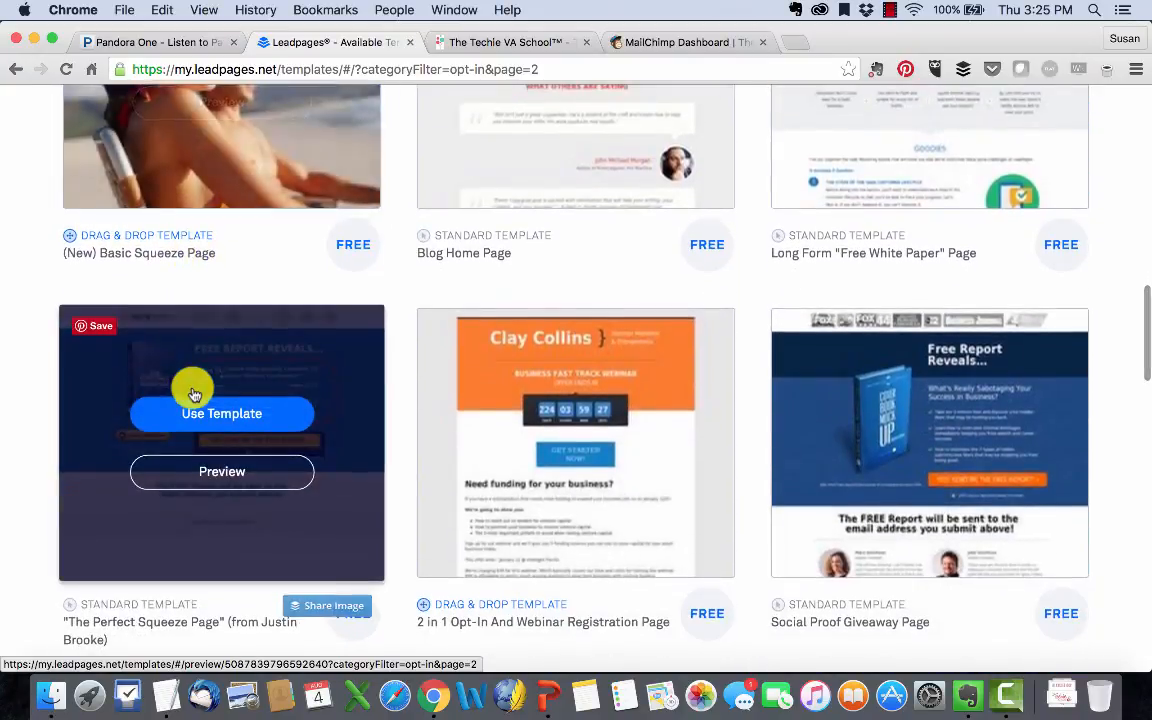
{"action": "scroll", "coordinate": [331, 386], "scroll_direction": "down", "scroll_amount": 1}
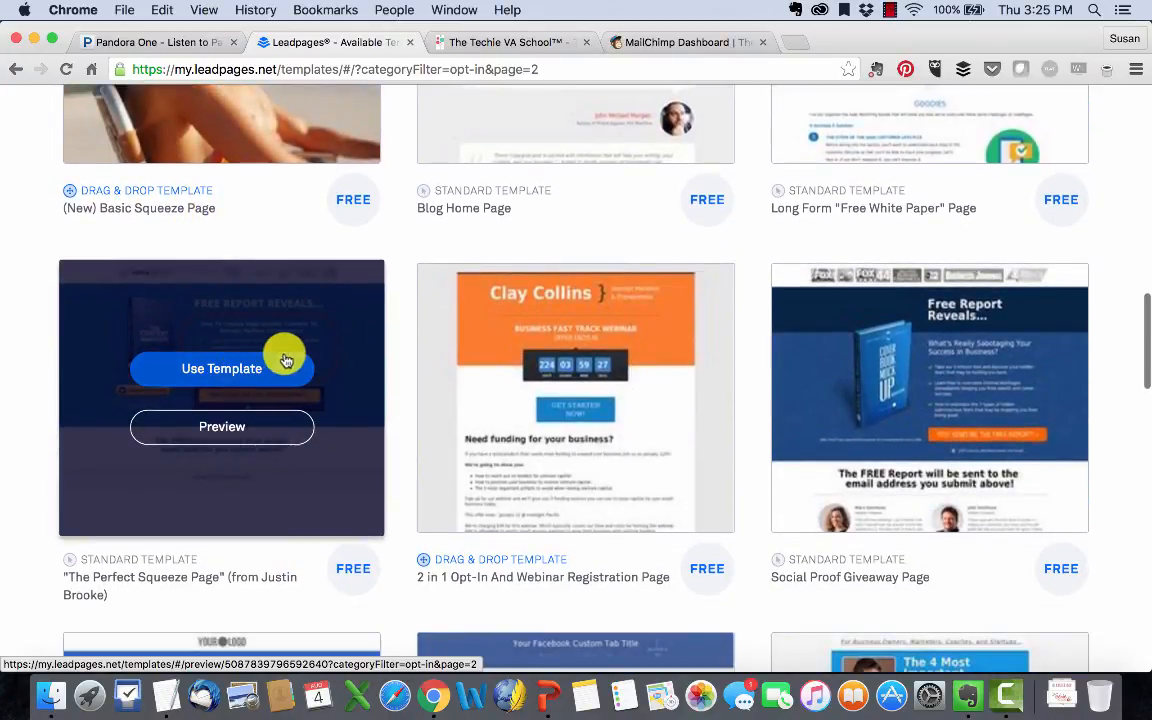
{"action": "scroll", "coordinate": [283, 357], "scroll_direction": "down", "scroll_amount": 3}
{"action": "scroll", "coordinate": [286, 358], "scroll_direction": "down", "scroll_amount": 3}
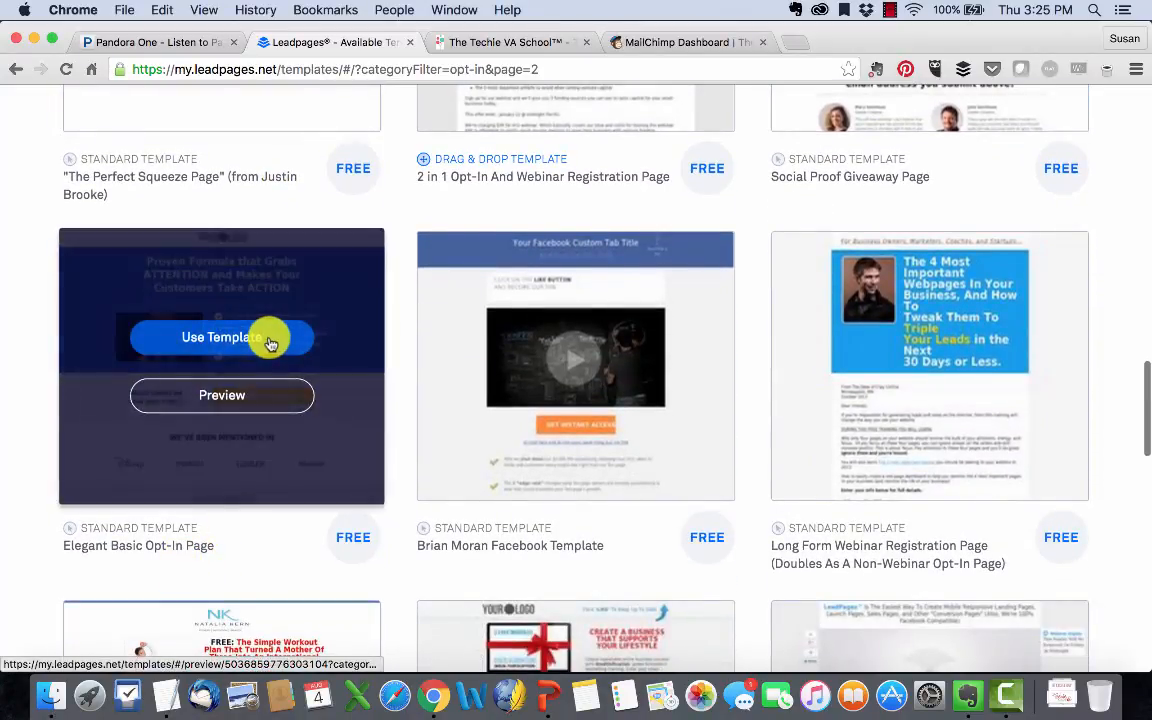
{"action": "left_click", "coordinate": [244, 404]}
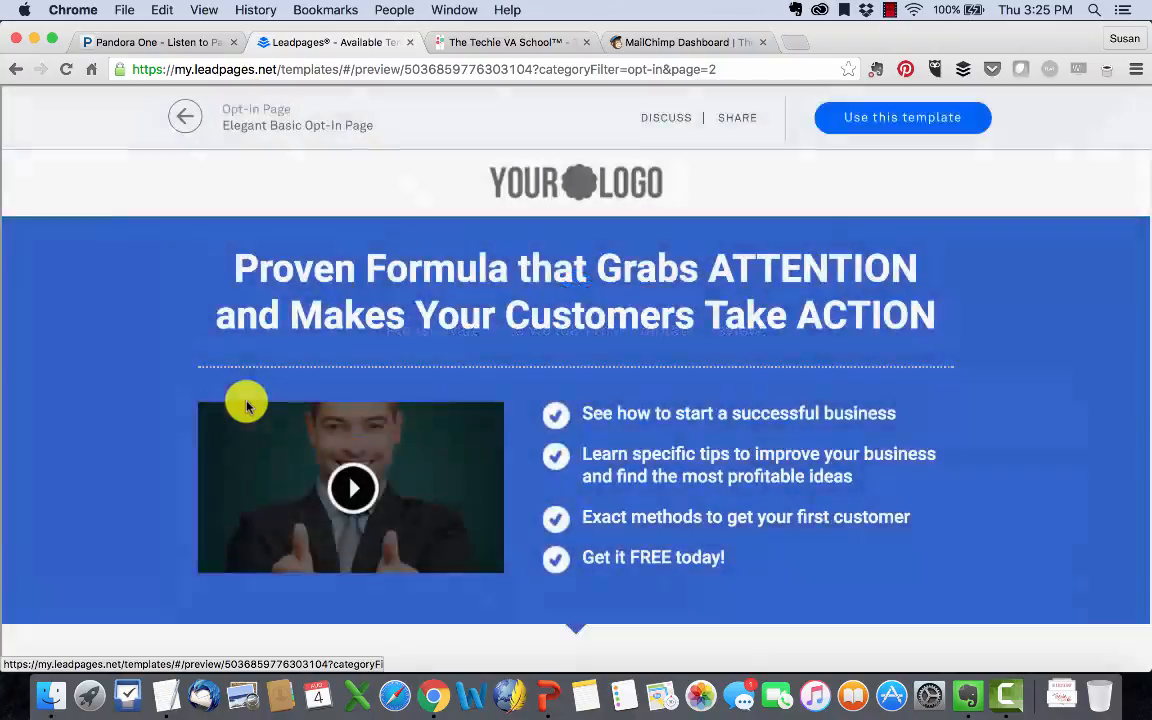
{"action": "scroll", "coordinate": [246, 404], "scroll_direction": "down", "scroll_amount": 15}
{"action": "scroll", "coordinate": [246, 404], "scroll_direction": "up", "scroll_amount": 15}
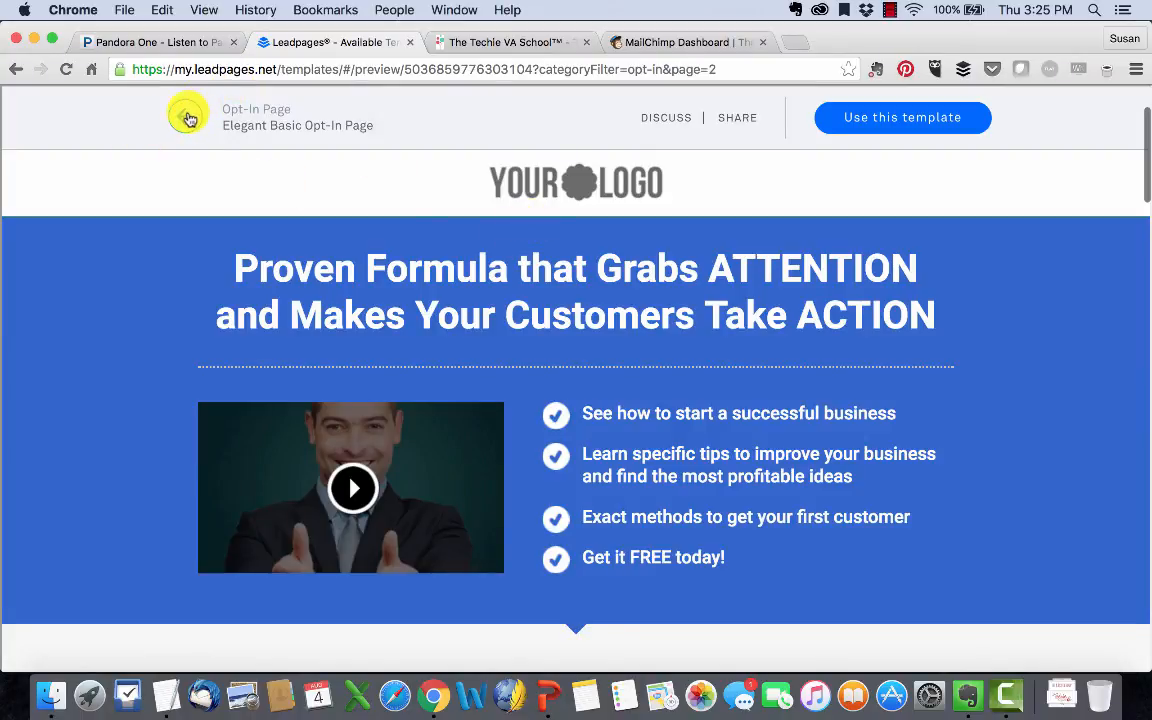
{"action": "left_click", "coordinate": [882, 123]}
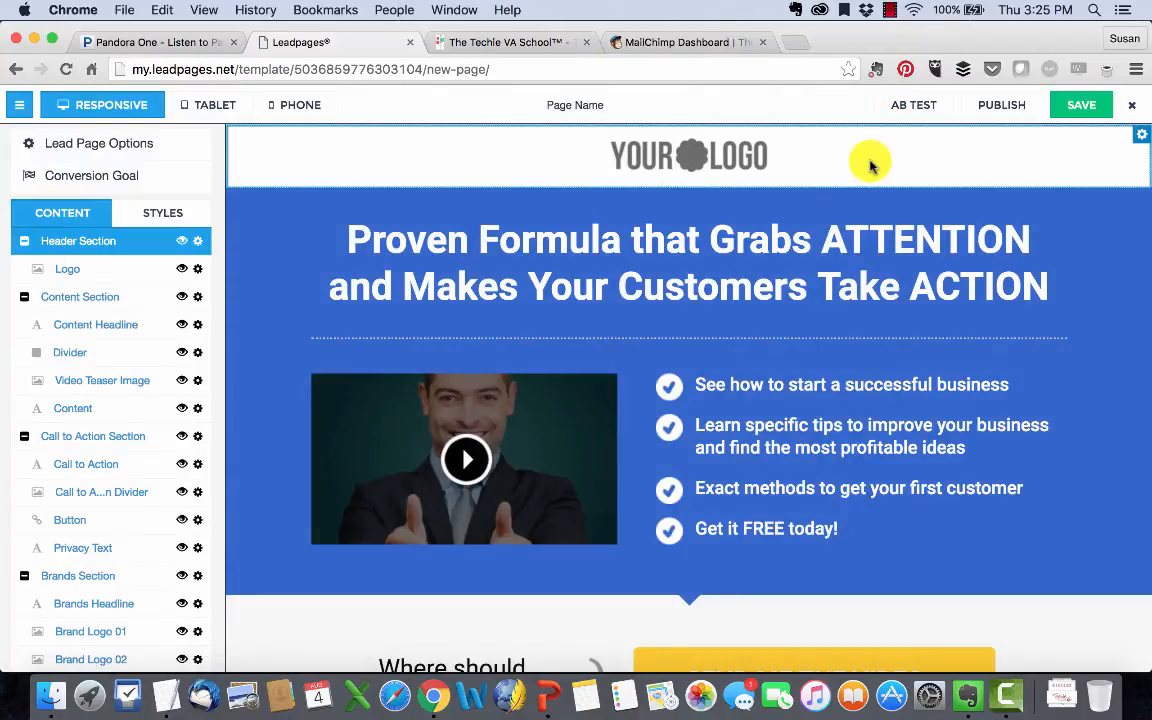
- Name the new page "Free Training Optin" in the Lead Page Options
{"action": "left_click", "coordinate": [586, 108]}
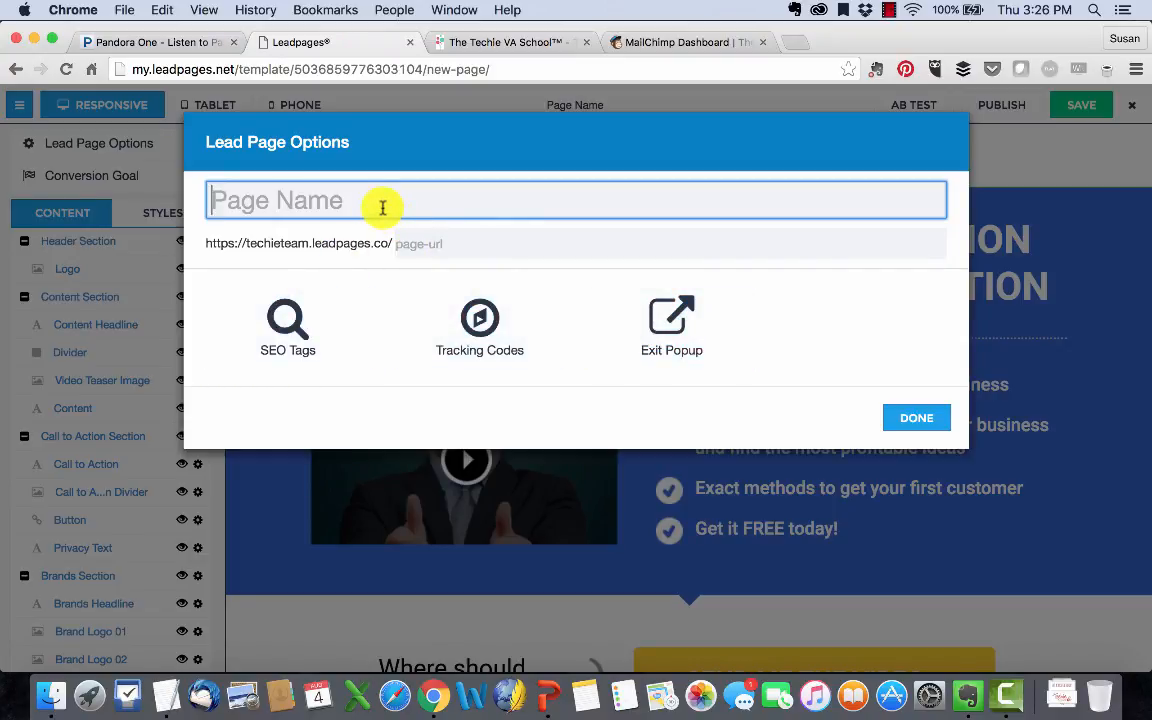
{"action": "type", "text": "Free"}
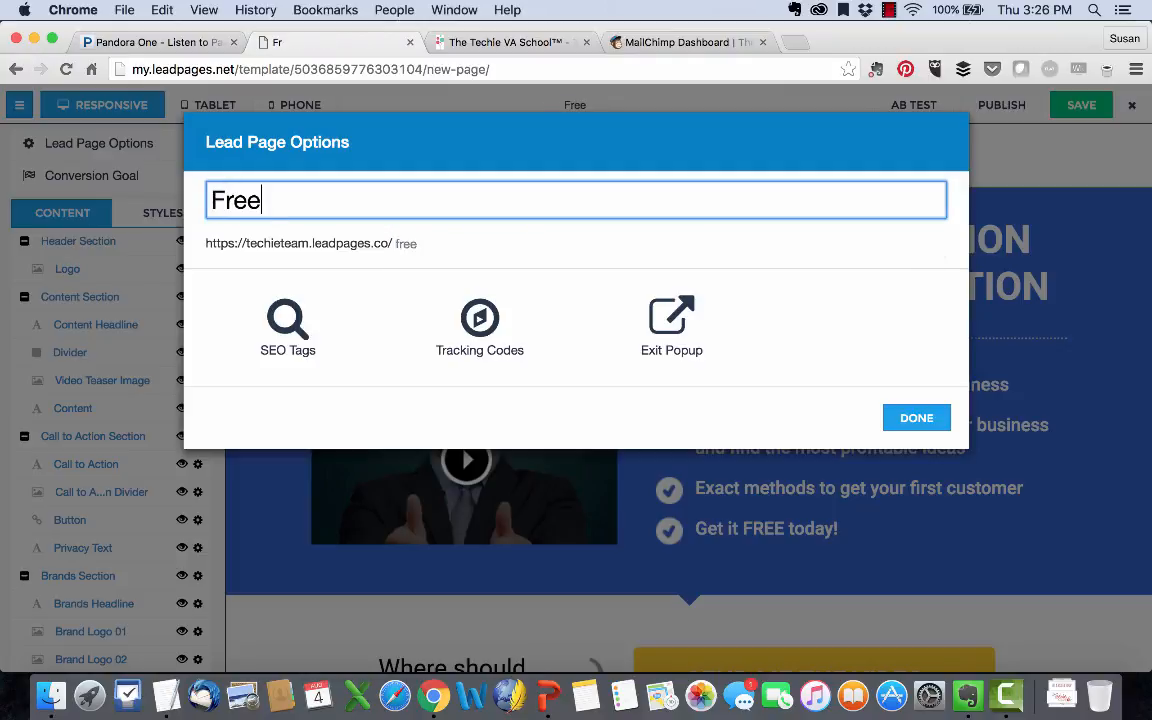
{"action": "type", "text": " Training Option"}
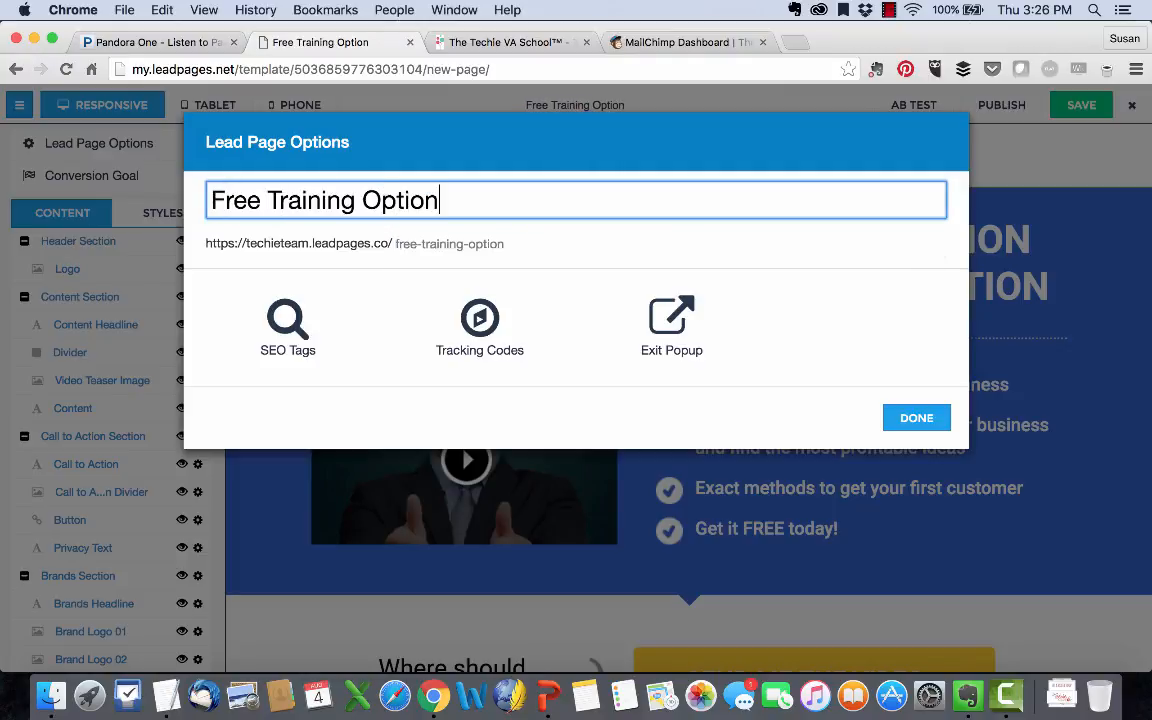
{"action": "key", "text": "BackSpace"}
{"action": "key", "text": "BackSpace"}
{"action": "key", "text": "BackSpace"}
{"action": "type", "text": "-in"}
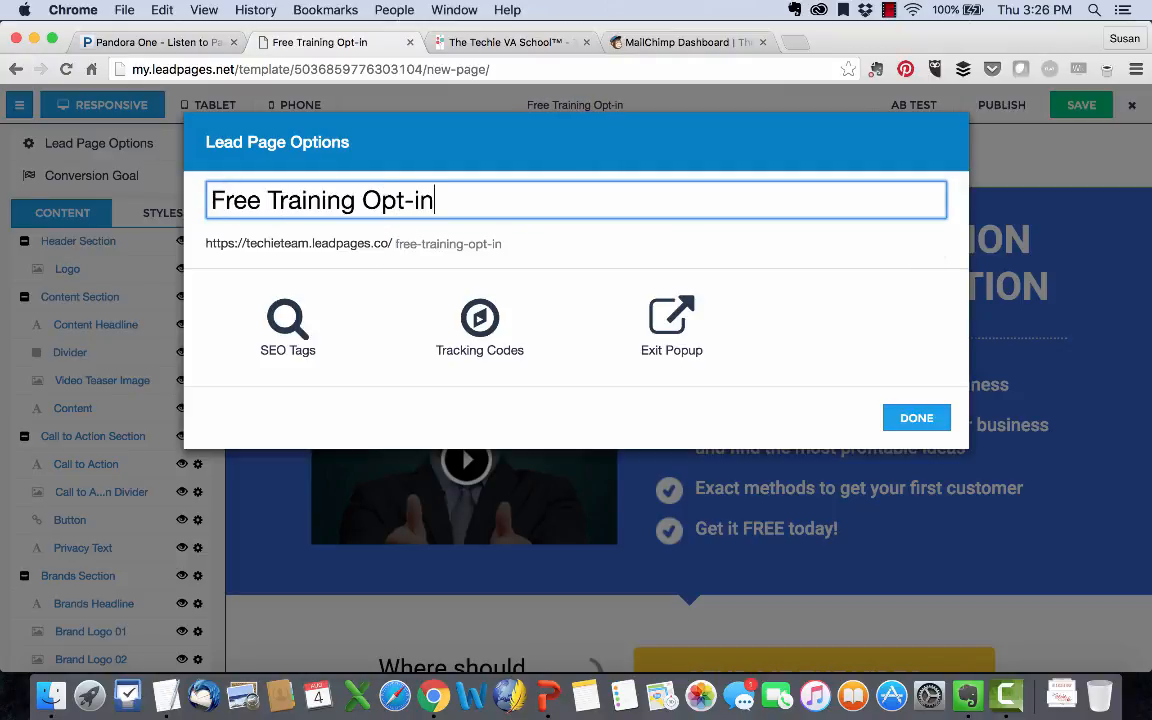
{"action": "key", "text": "BackSpace"}
{"action": "key", "text": "BackSpace"}
{"action": "key", "text": "BackSpace"}
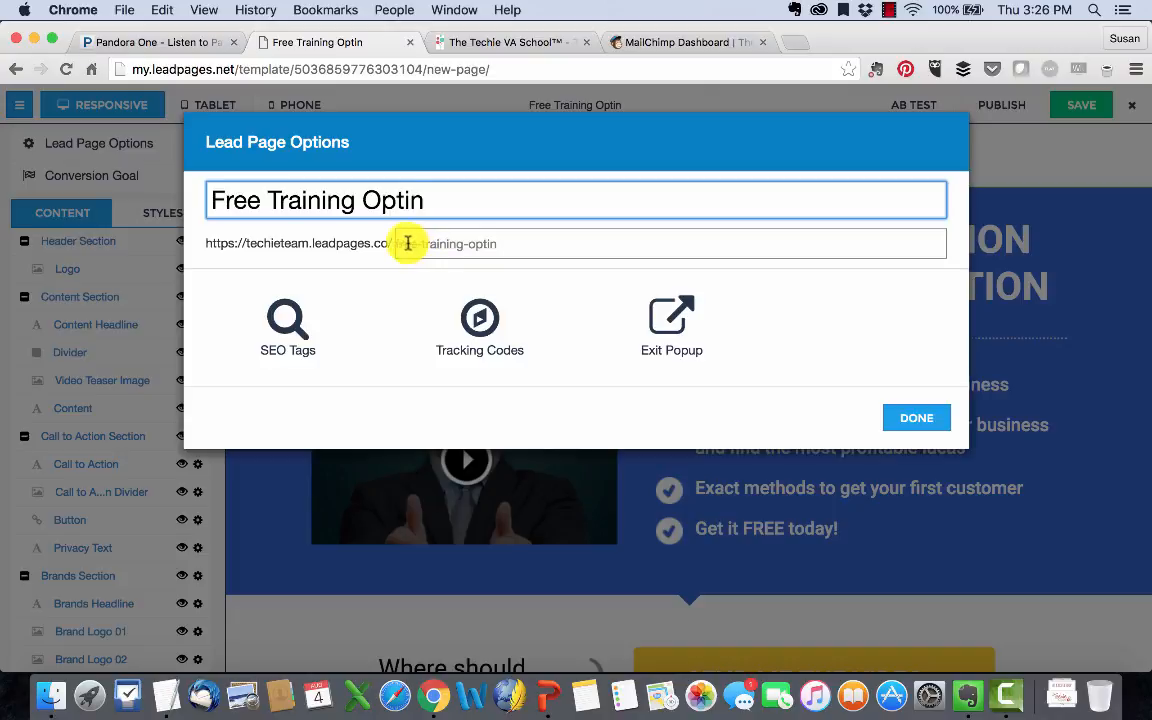
- Replace the page's URL ending with "freevirtualassistanttraining"
{"action": "left_click", "coordinate": [505, 246]}
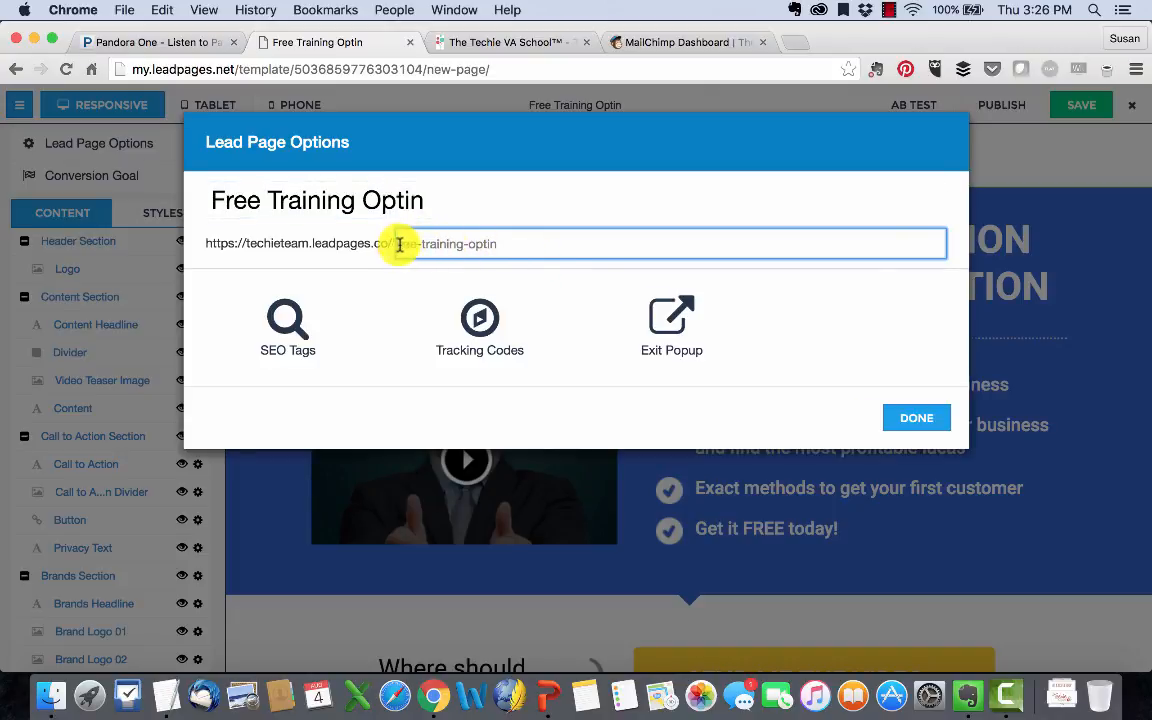
{"action": "left_click_drag", "start_coordinate": [399, 245], "coordinate": [524, 246]}
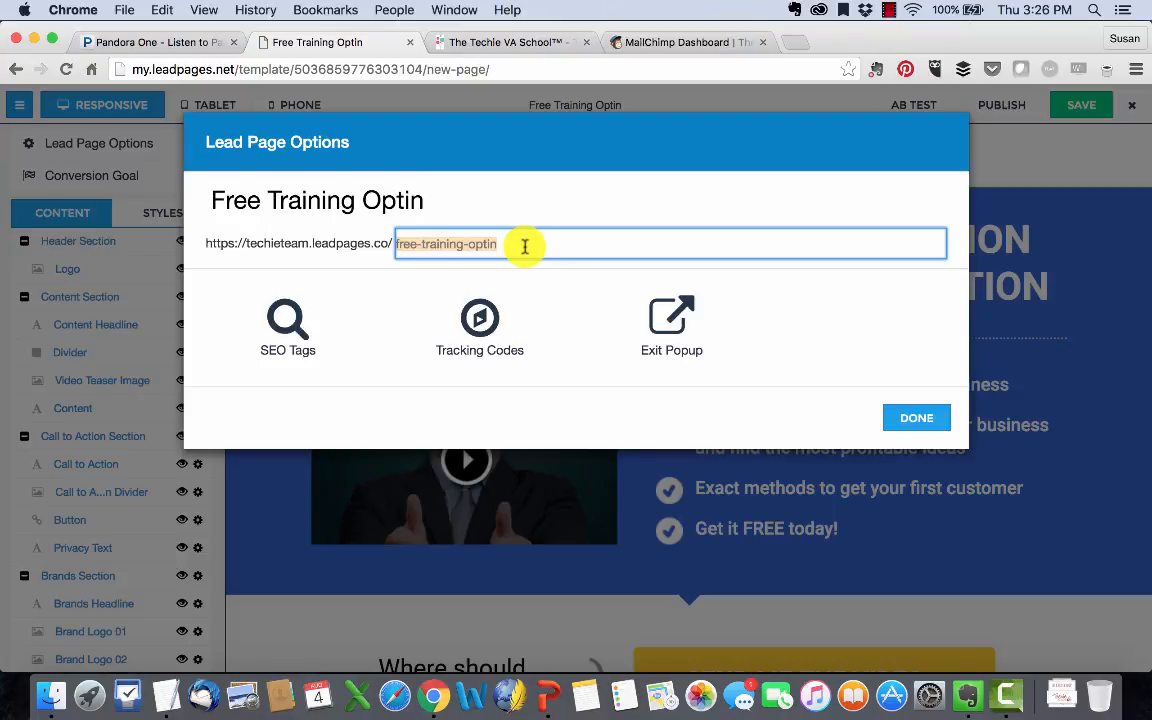
{"action": "type", "text": "f"}
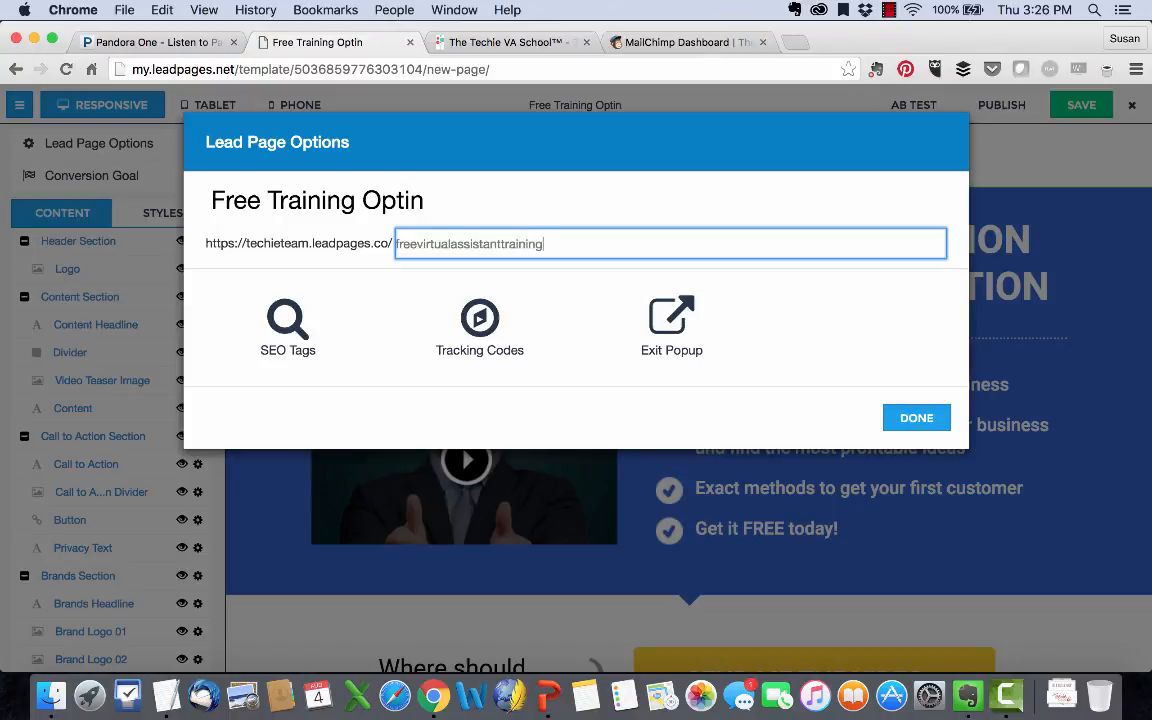
- Rename the page "Free VA Training Optin" in the Lead Page Options and apply the settings
{"action": "left_click", "coordinate": [902, 417]}
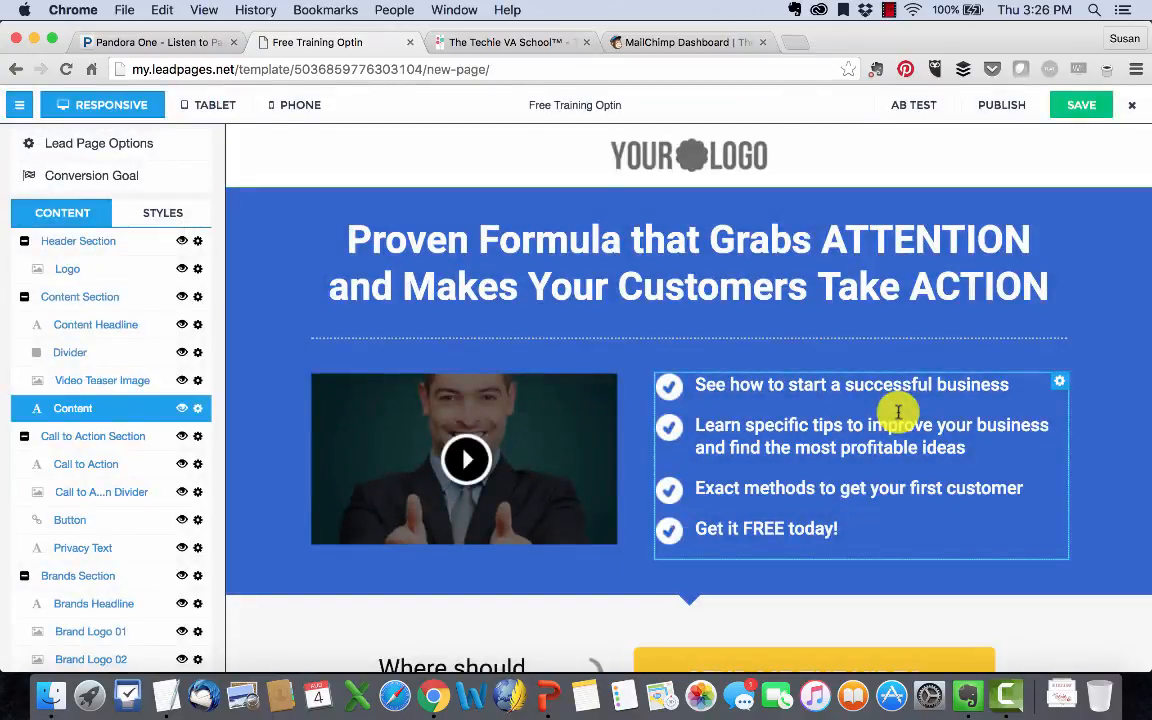
{"action": "left_click", "coordinate": [563, 111]}
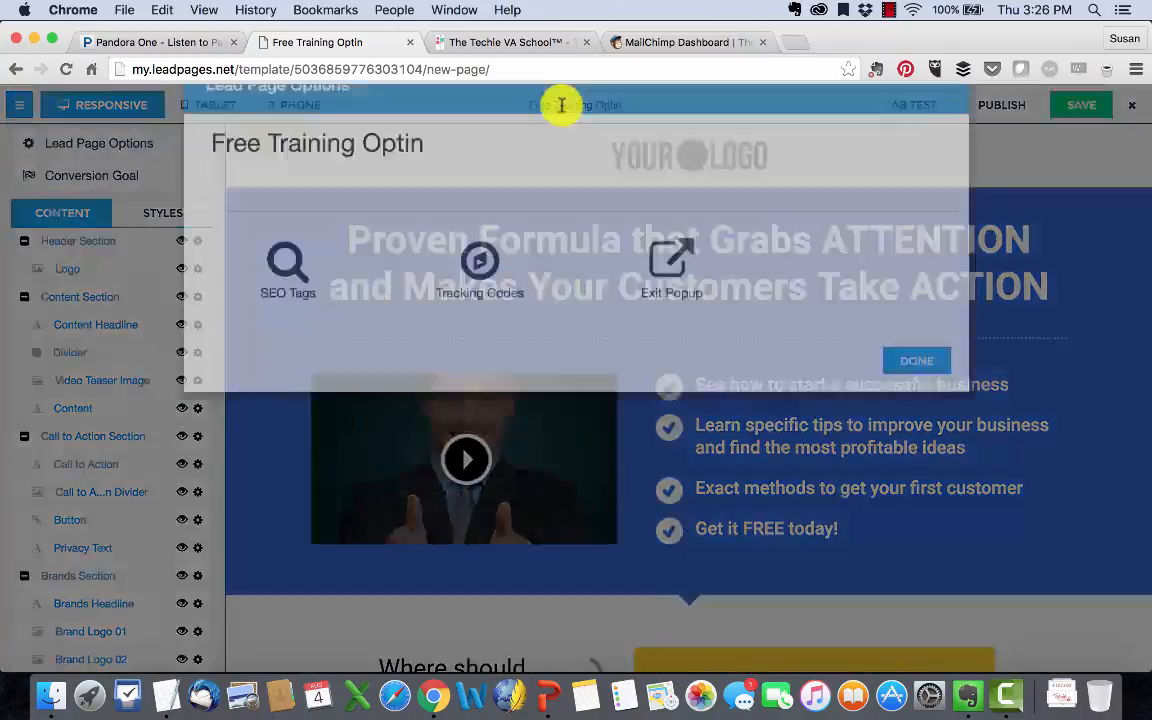
{"action": "left_click", "coordinate": [366, 200]}
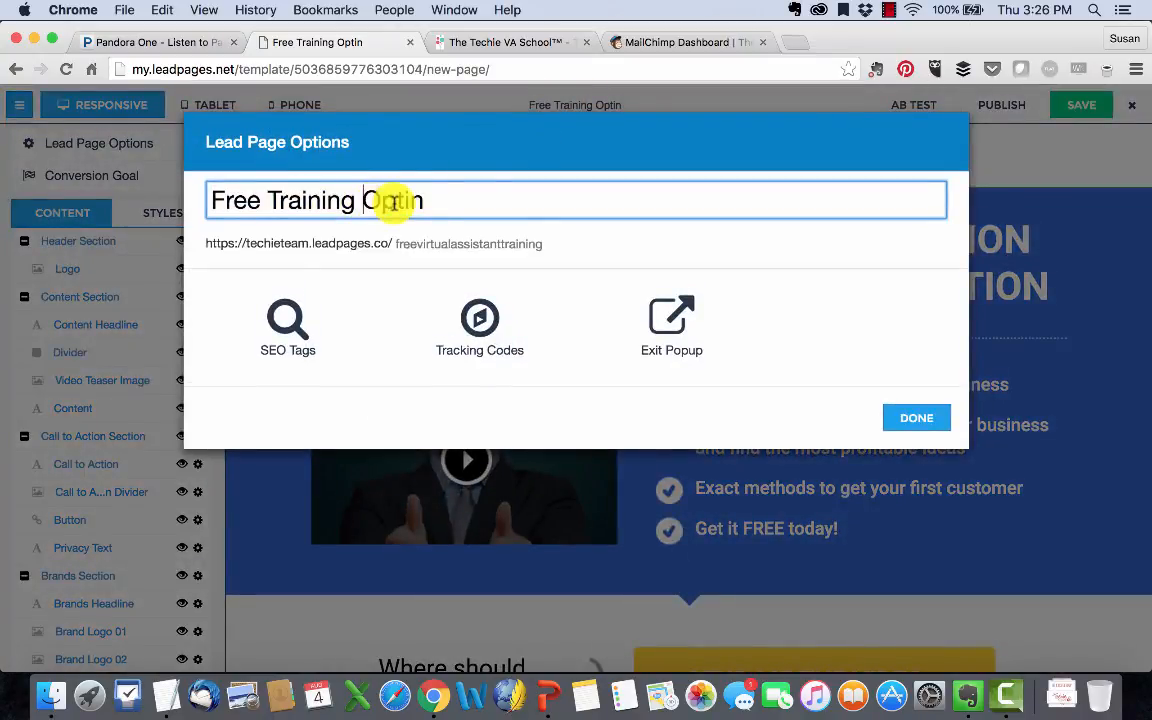
{"action": "left_click", "coordinate": [263, 200]}
{"action": "type", "text": "VA"}
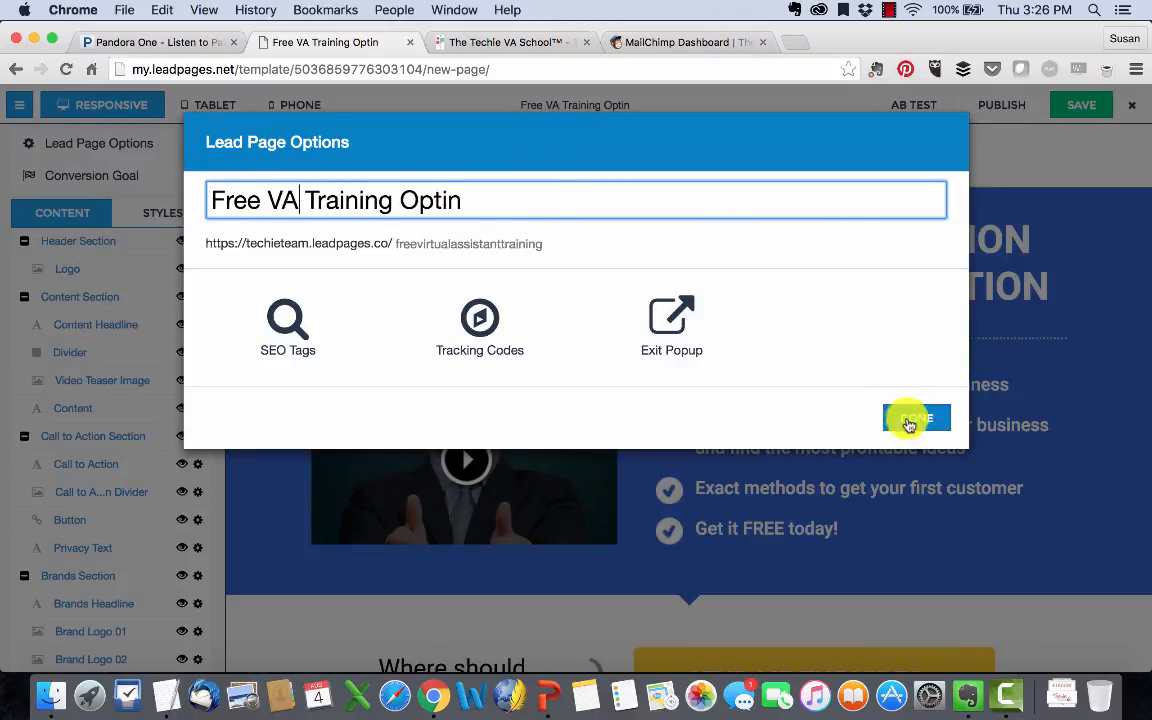
{"action": "left_click", "coordinate": [913, 417]}
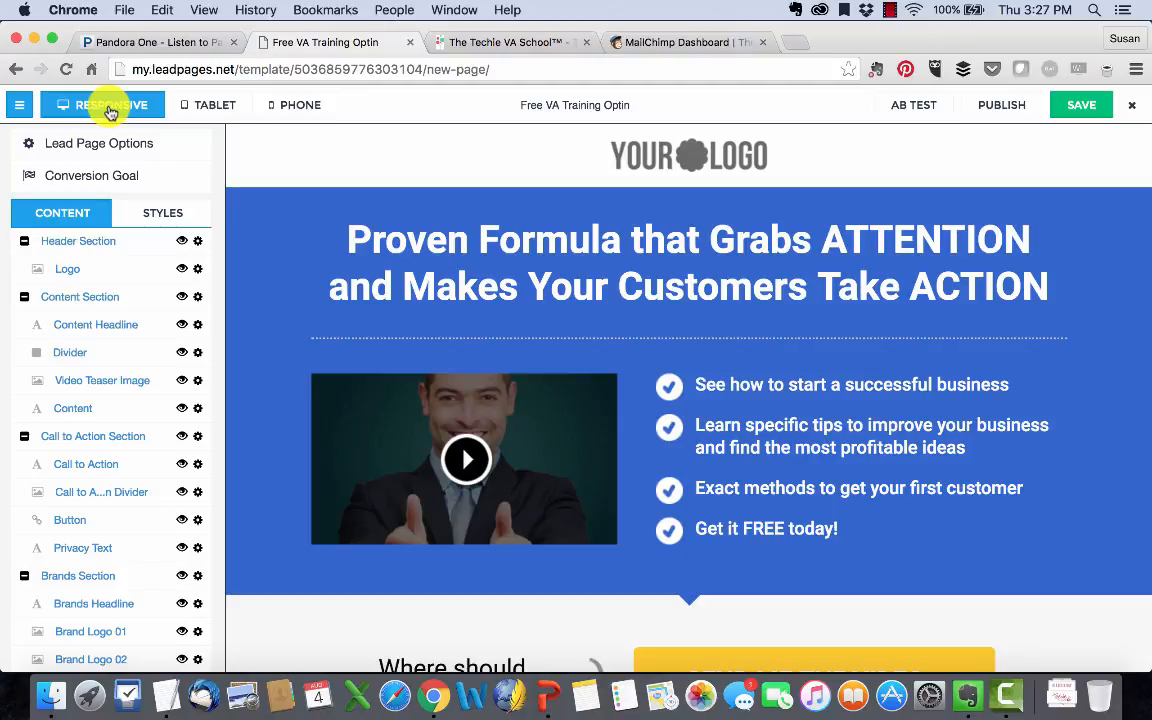
- Preview the page in the tablet and phone layouts and return to the responsive layout
{"action": "left_click", "coordinate": [219, 110]}
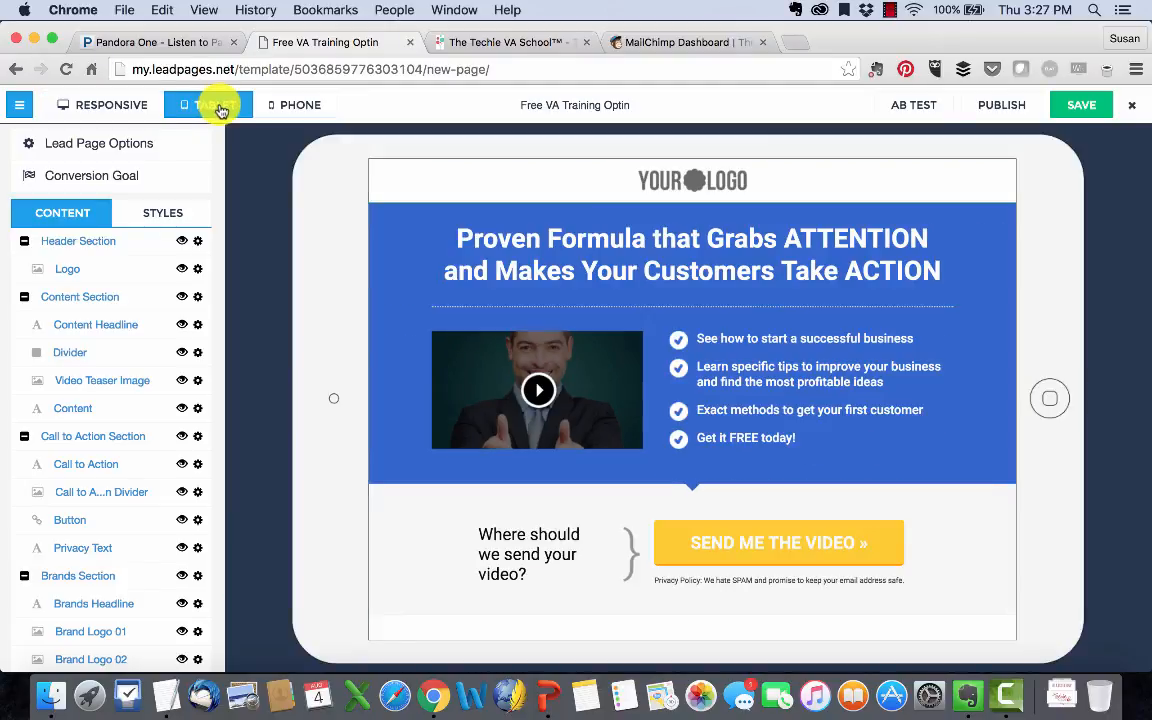
{"action": "left_click", "coordinate": [296, 104]}
{"action": "left_click", "coordinate": [129, 110]}
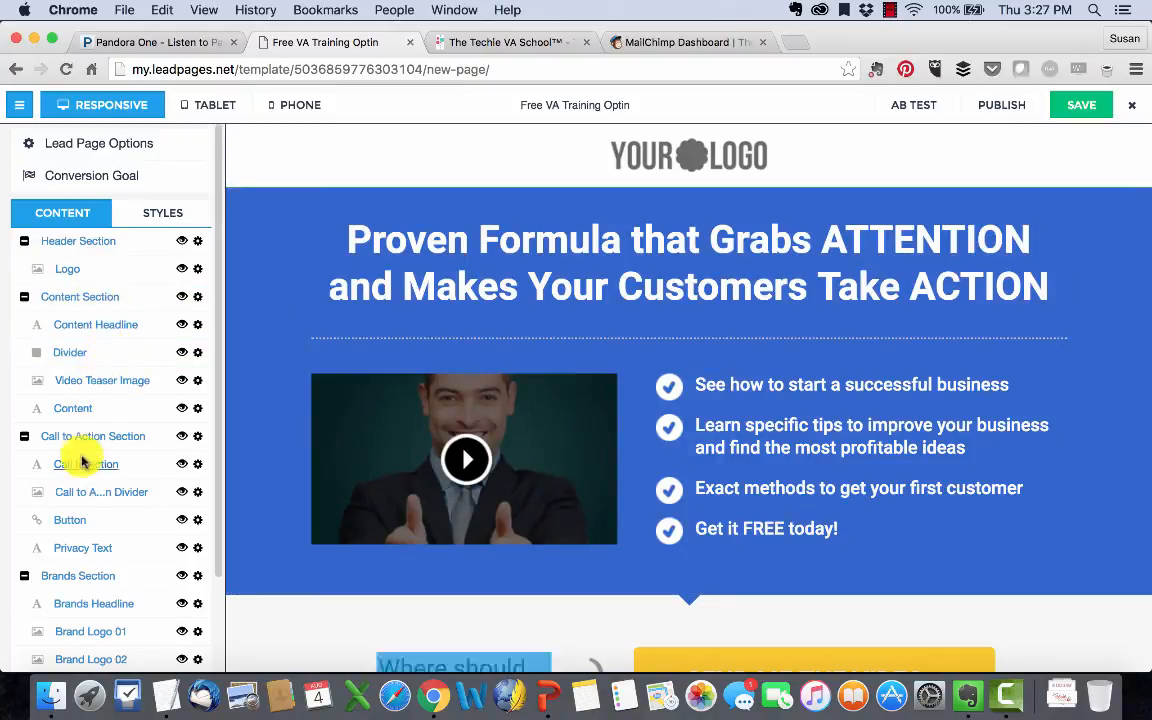
- Review the page from the video teaser image to the brand logos, checking which options the teaser image offers
{"action": "scroll", "coordinate": [80, 512], "scroll_direction": "down", "scroll_amount": 3}
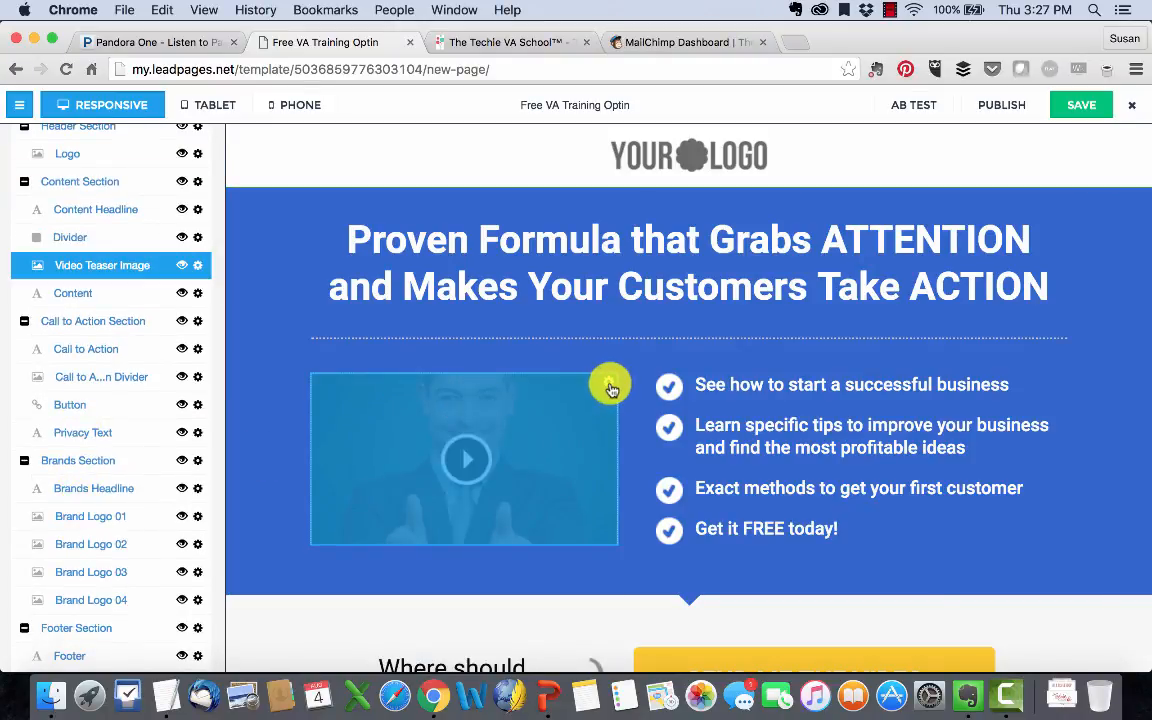
{"action": "left_click", "coordinate": [610, 386]}
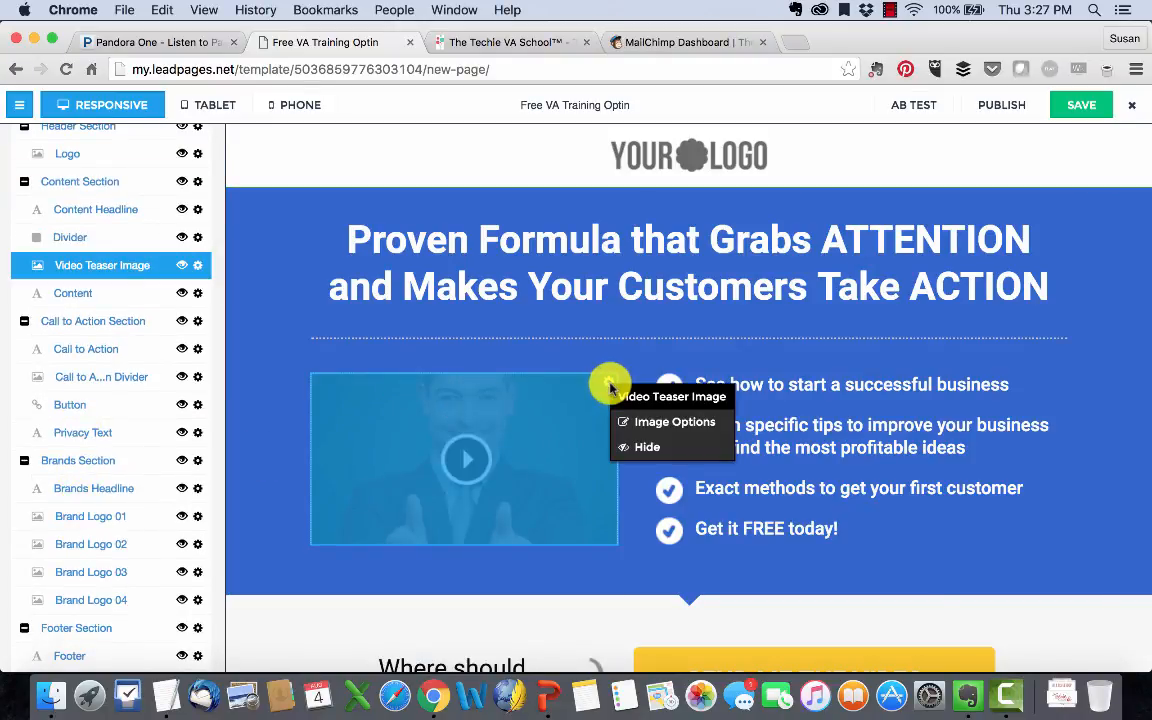
{"action": "left_click", "coordinate": [631, 362]}
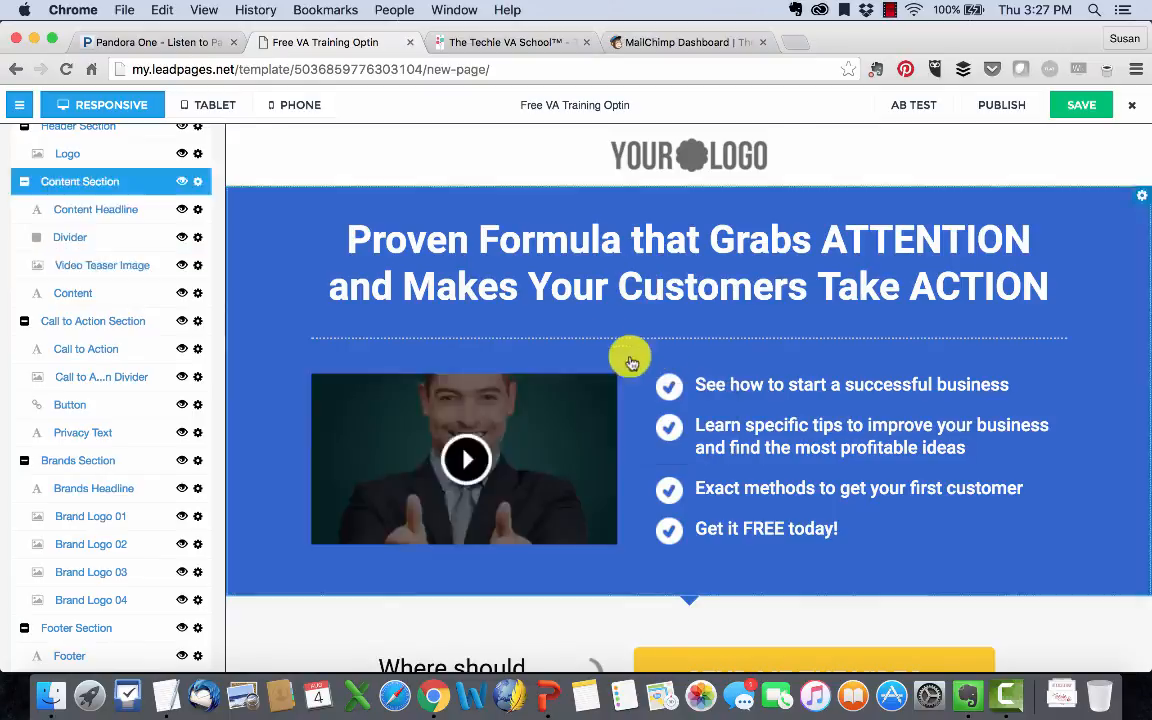
{"action": "scroll", "coordinate": [571, 391], "scroll_direction": "down", "scroll_amount": 5}
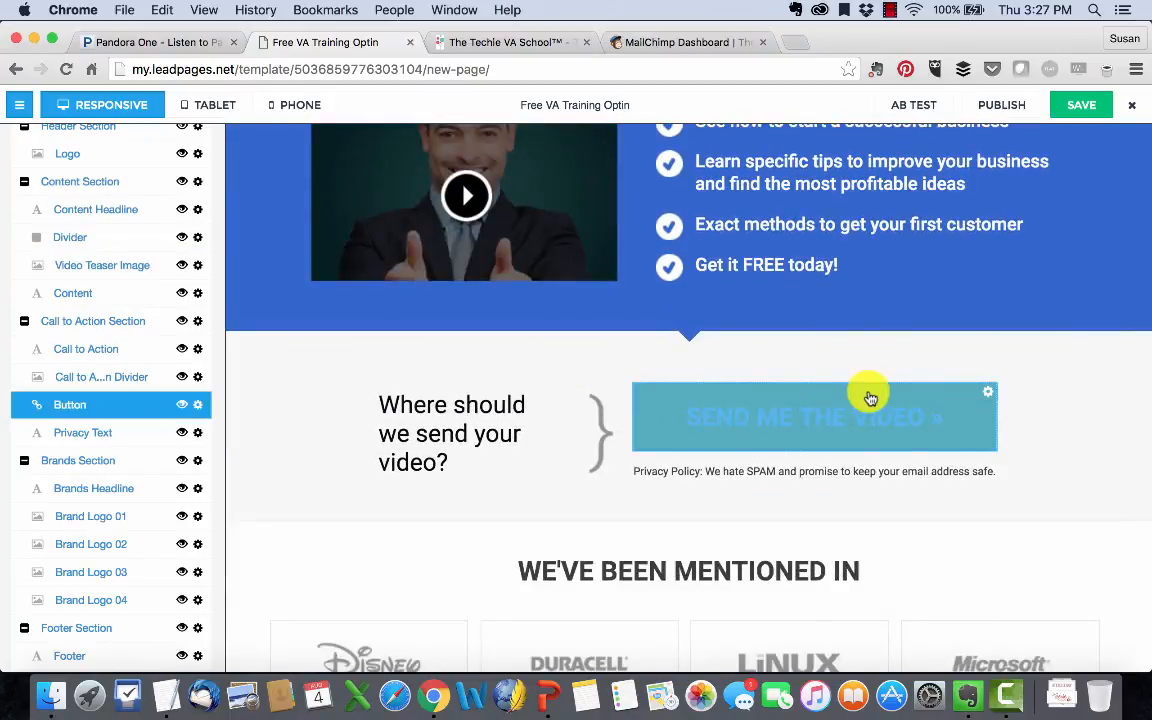
{"action": "scroll", "coordinate": [870, 397], "scroll_direction": "down", "scroll_amount": 3}
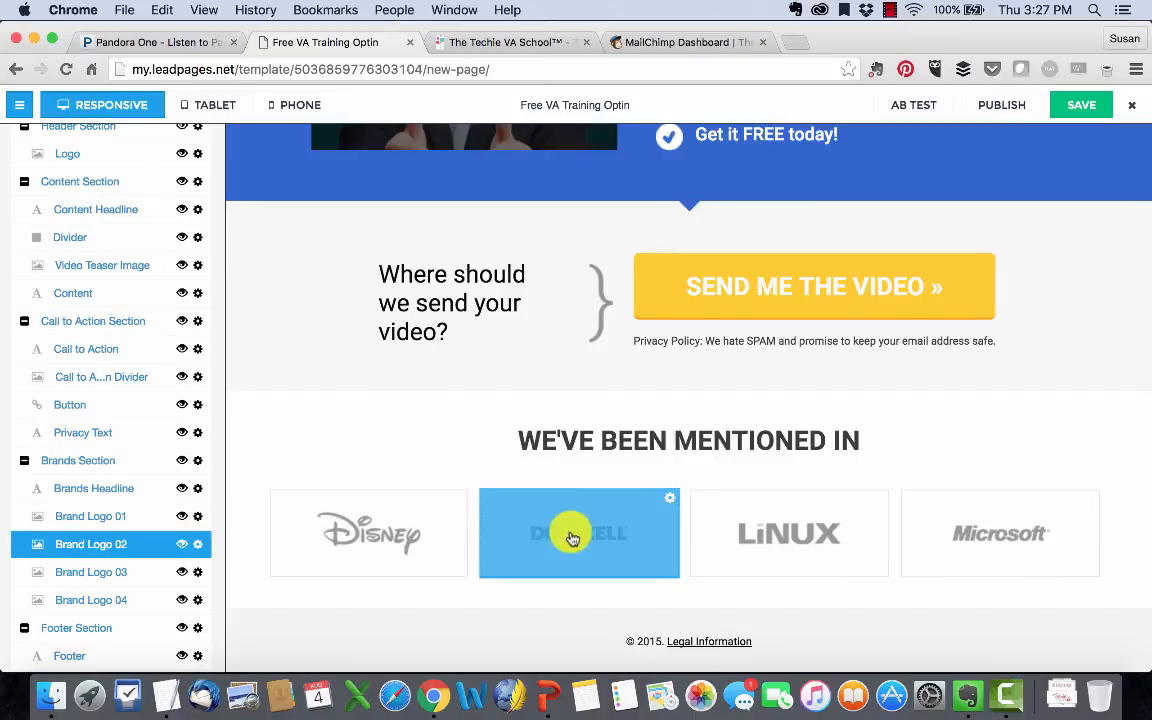
{"action": "scroll", "coordinate": [517, 519], "scroll_direction": "up", "scroll_amount": 6}
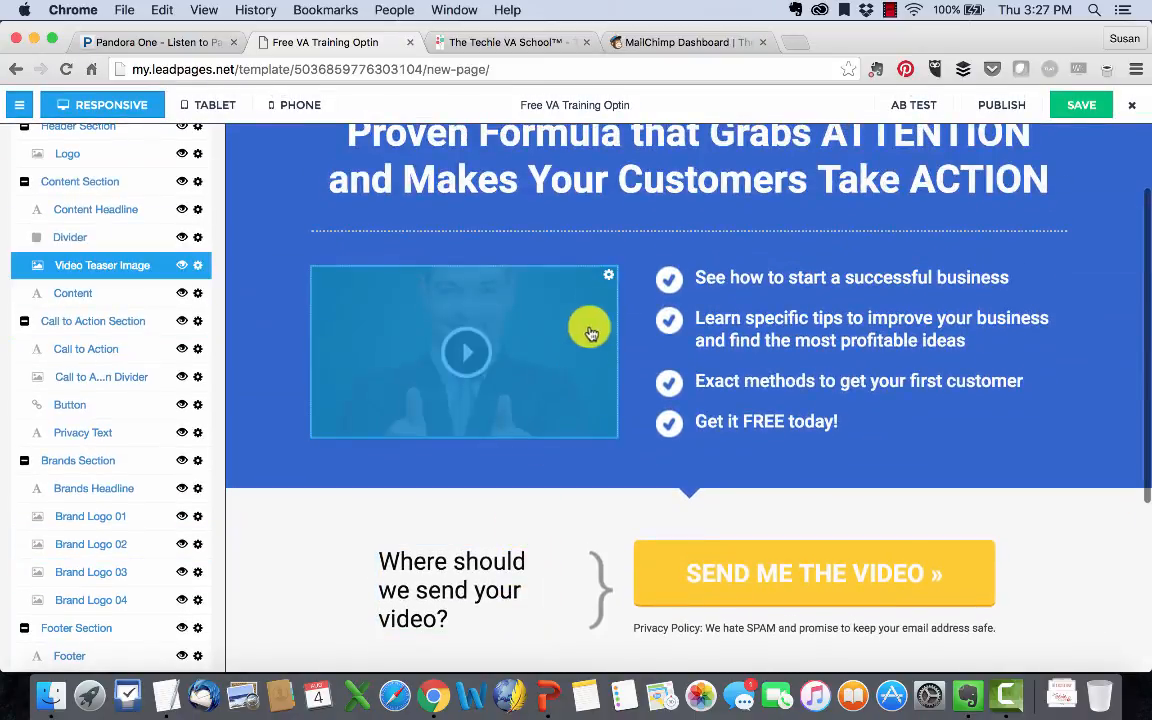
- Open the video teaser image's Image Options, look over the available pictures and close them without choosing one
{"action": "left_click", "coordinate": [609, 281]}
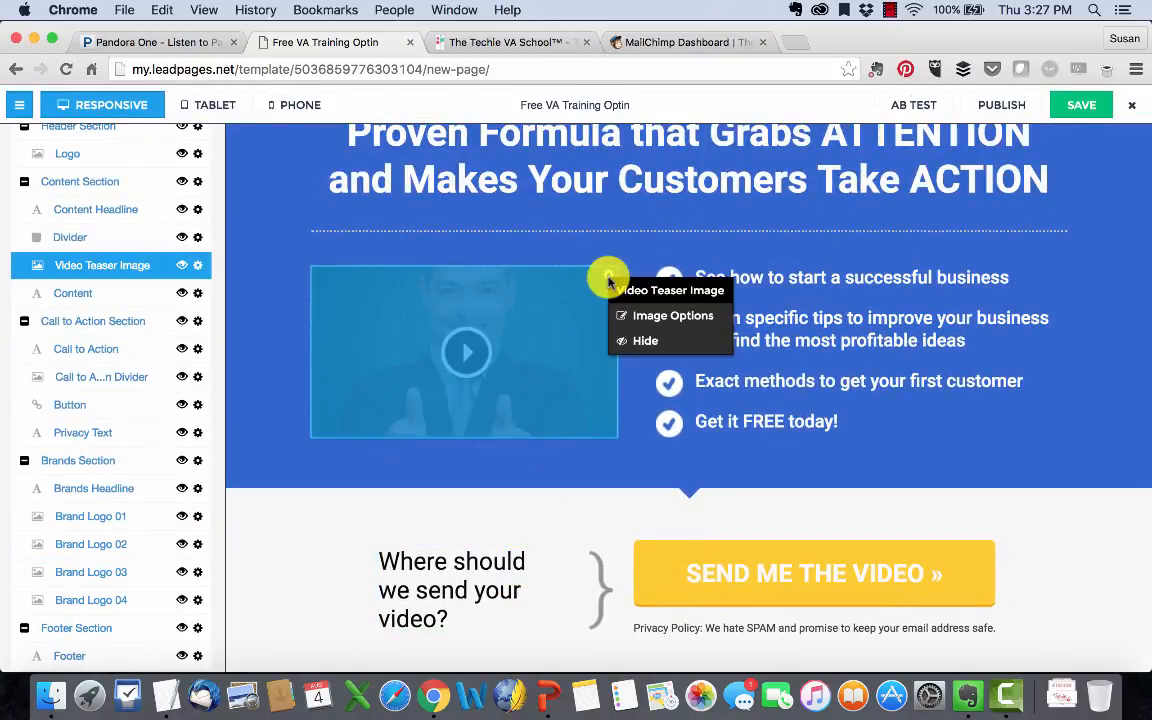
{"action": "left_click", "coordinate": [648, 318]}
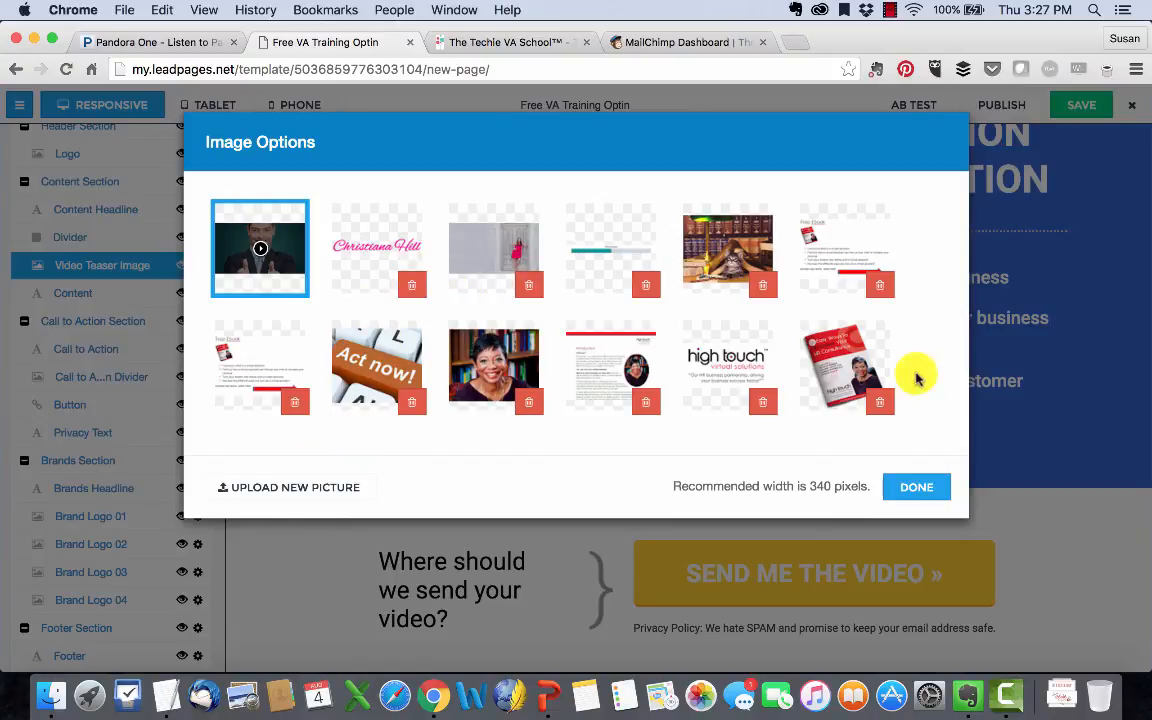
{"action": "left_click", "coordinate": [916, 490]}
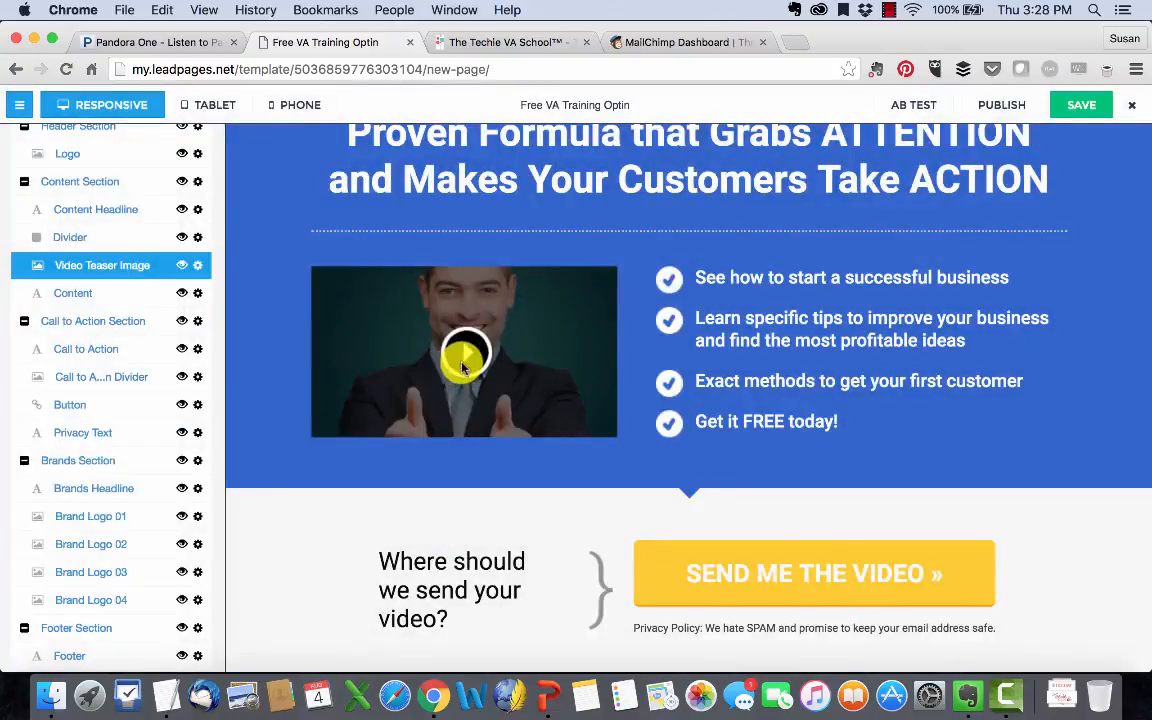
- Upload admin.jpeg from the Biz folder within iCloud Drive's Images and use it as the video teaser image
{"action": "left_click", "coordinate": [449, 372]}
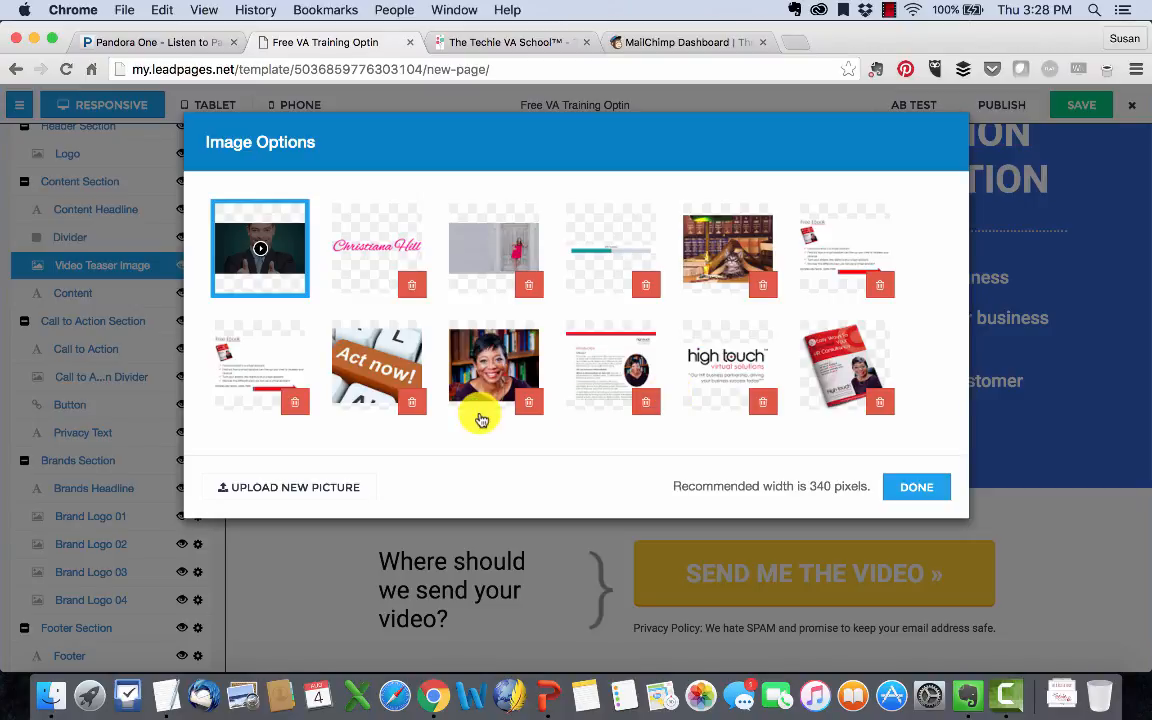
{"action": "left_click", "coordinate": [298, 499]}
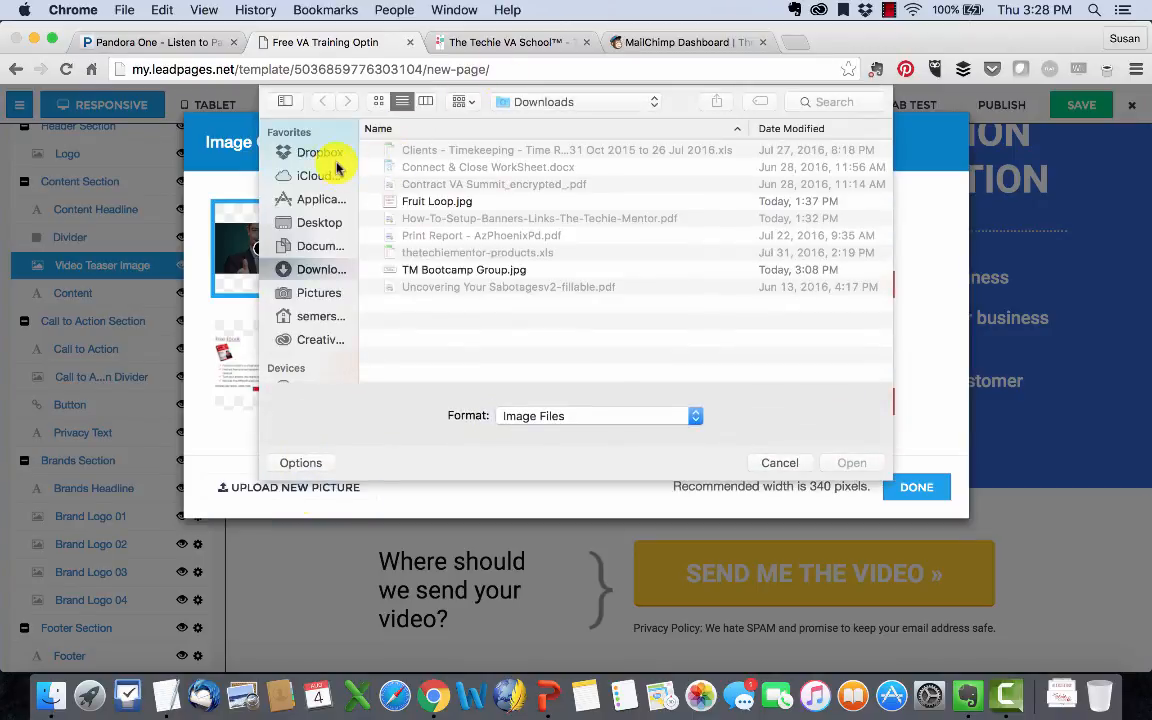
{"action": "left_click", "coordinate": [292, 152]}
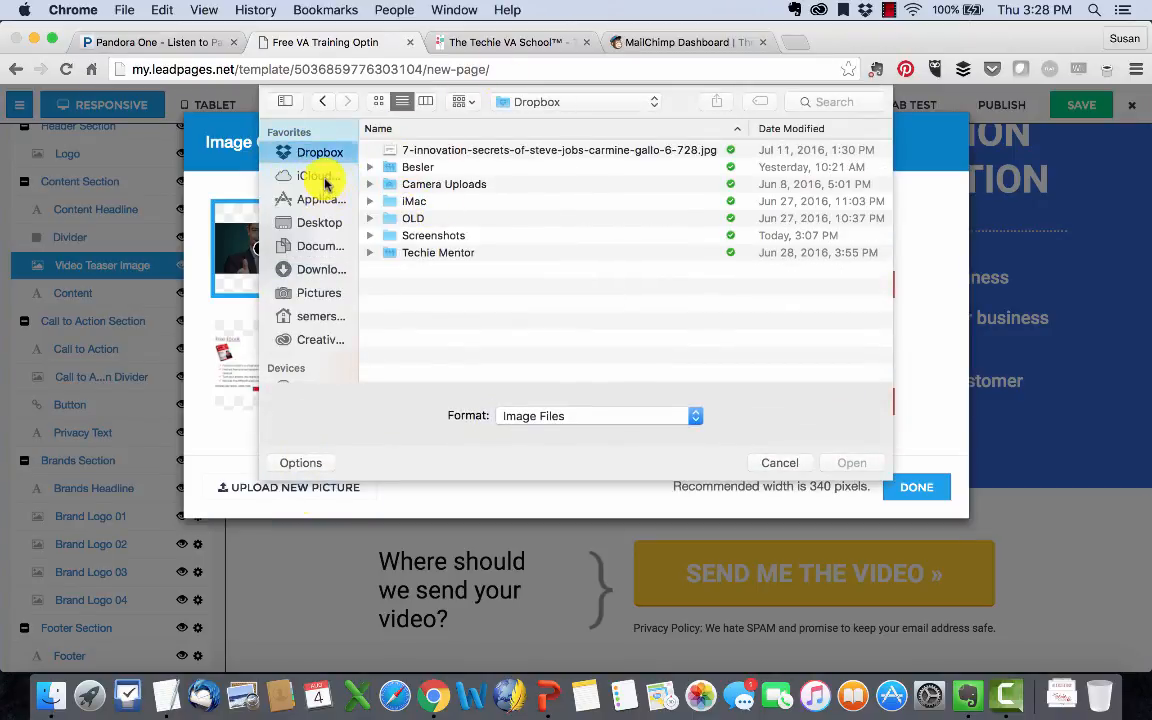
{"action": "left_click", "coordinate": [318, 177]}
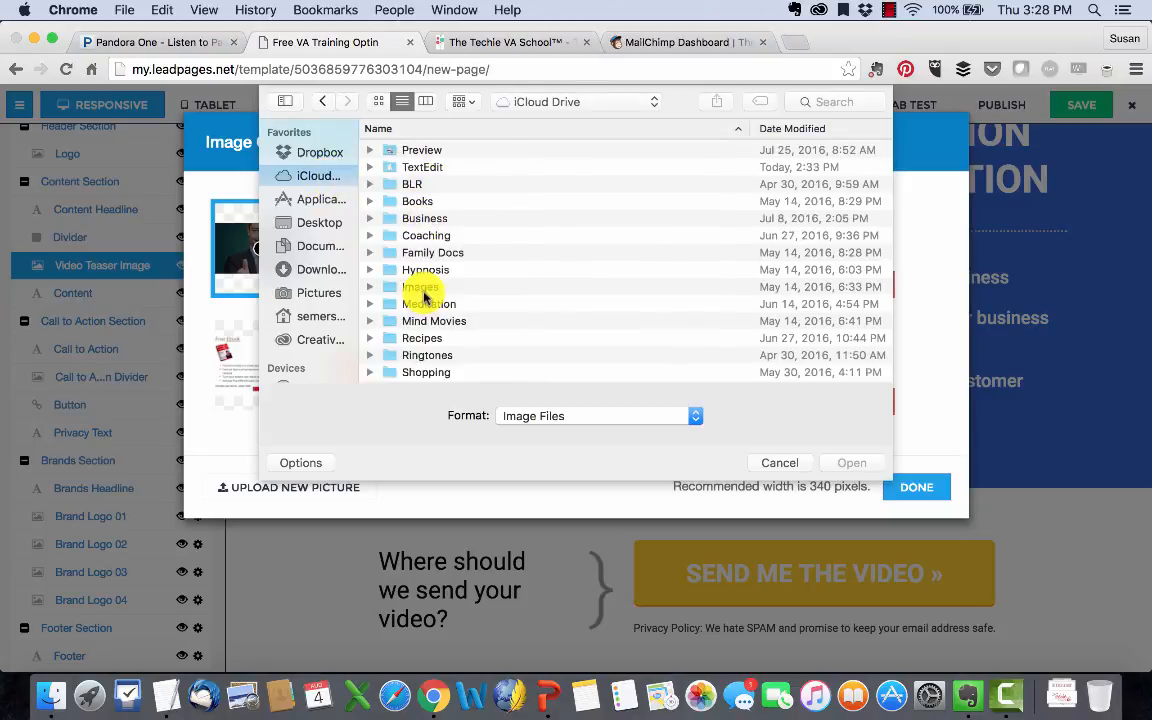
{"action": "double_click", "coordinate": [422, 290]}
{"action": "double_click", "coordinate": [424, 153]}
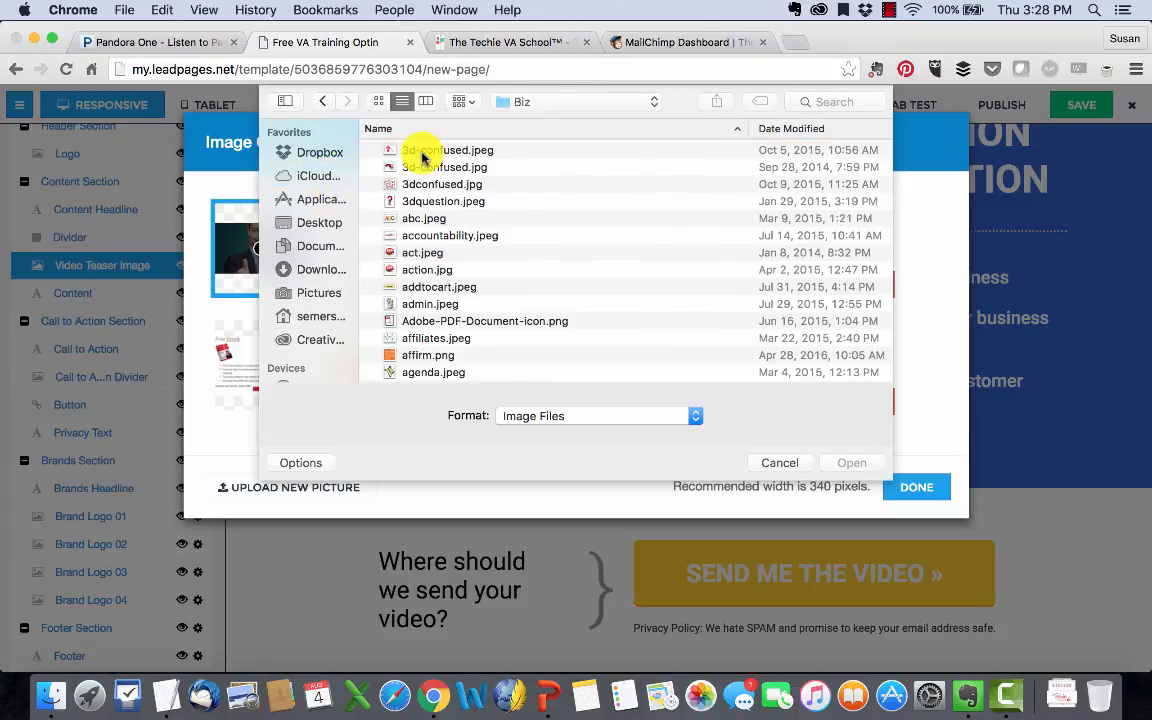
{"action": "scroll", "coordinate": [488, 249], "scroll_direction": "down", "scroll_amount": 2}
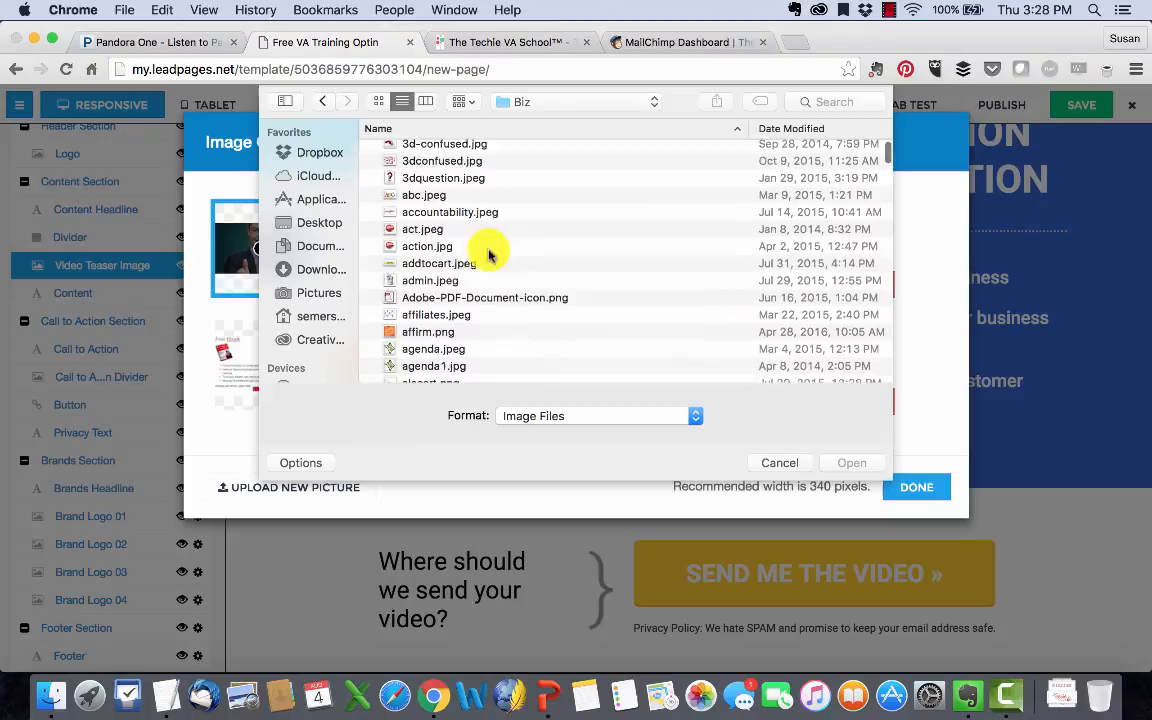
{"action": "double_click", "coordinate": [440, 279]}
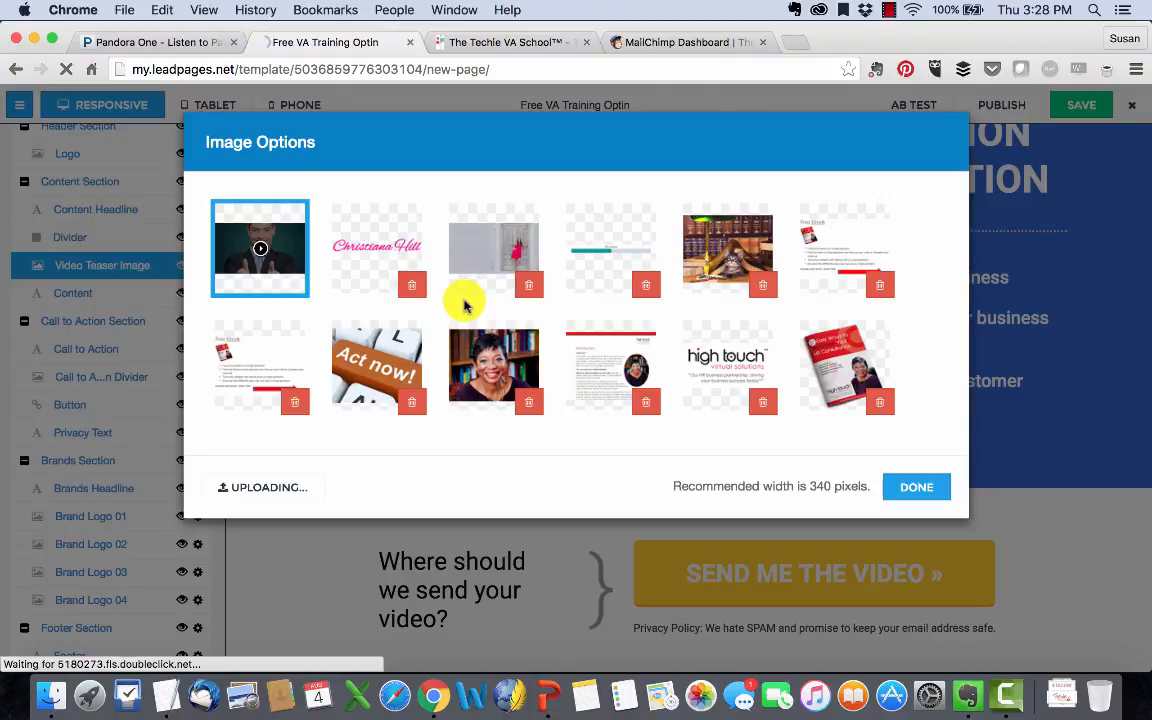
{"action": "left_click", "coordinate": [376, 250]}
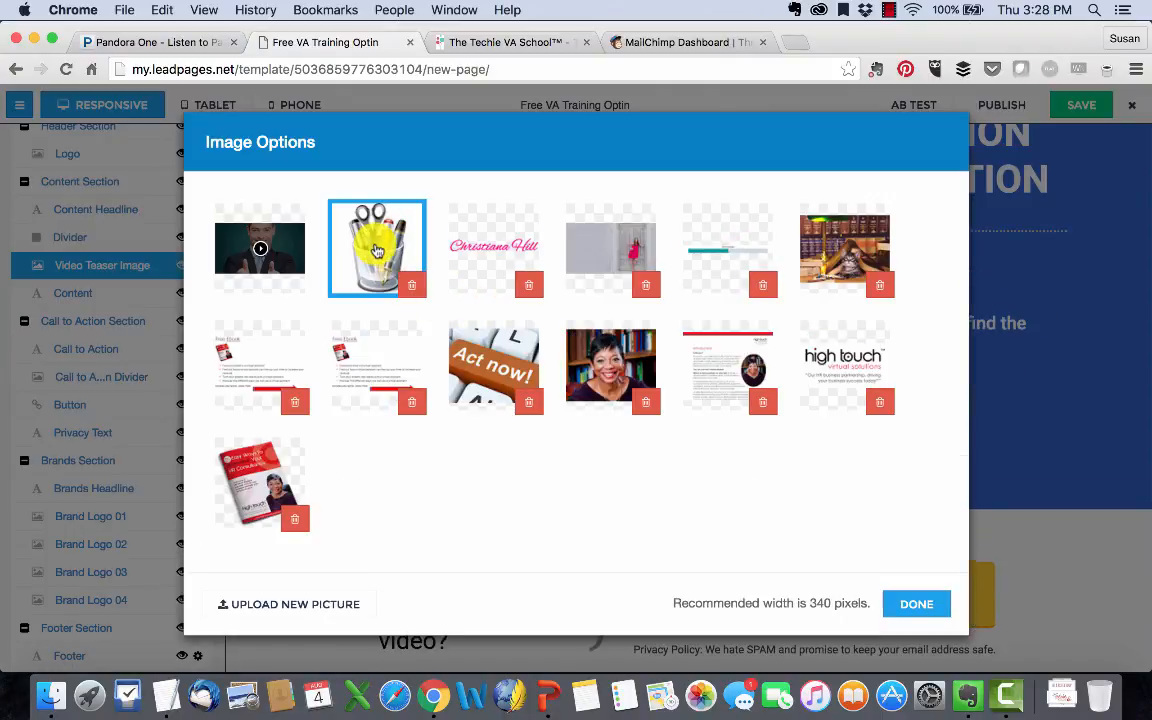
{"action": "left_click", "coordinate": [925, 600]}
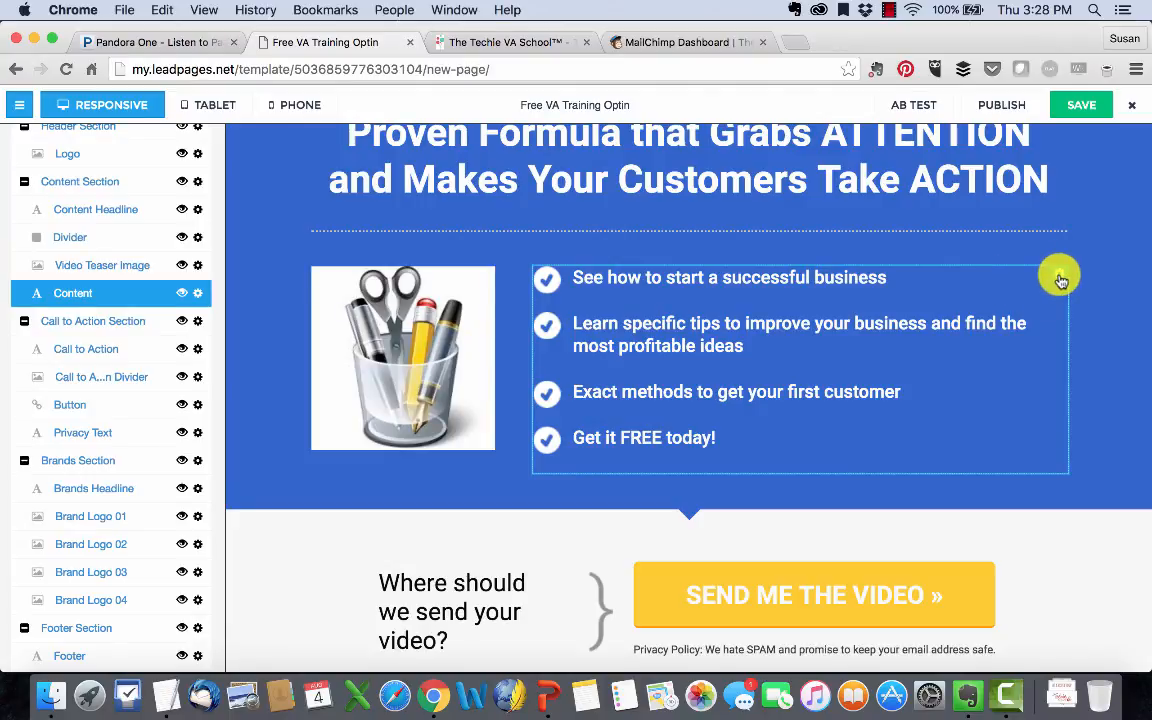
- Open the bullet-point content for text editing and try hiding and showing that block
{"action": "left_click", "coordinate": [812, 288]}
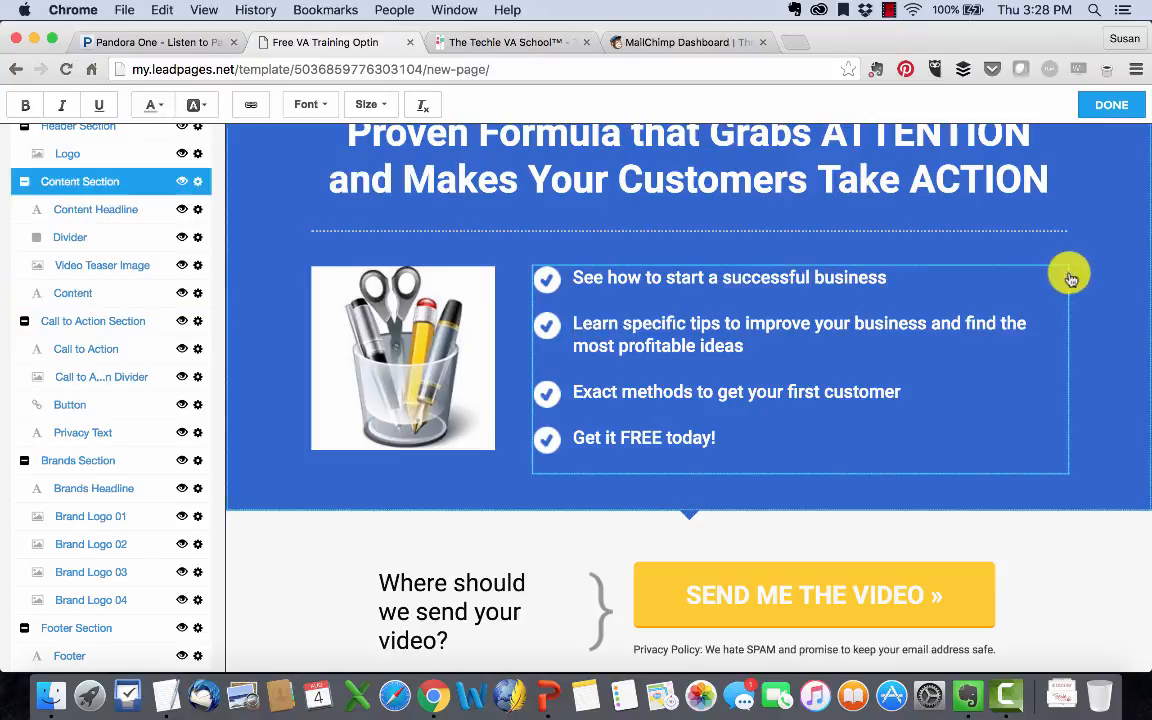
{"action": "left_click", "coordinate": [726, 323]}
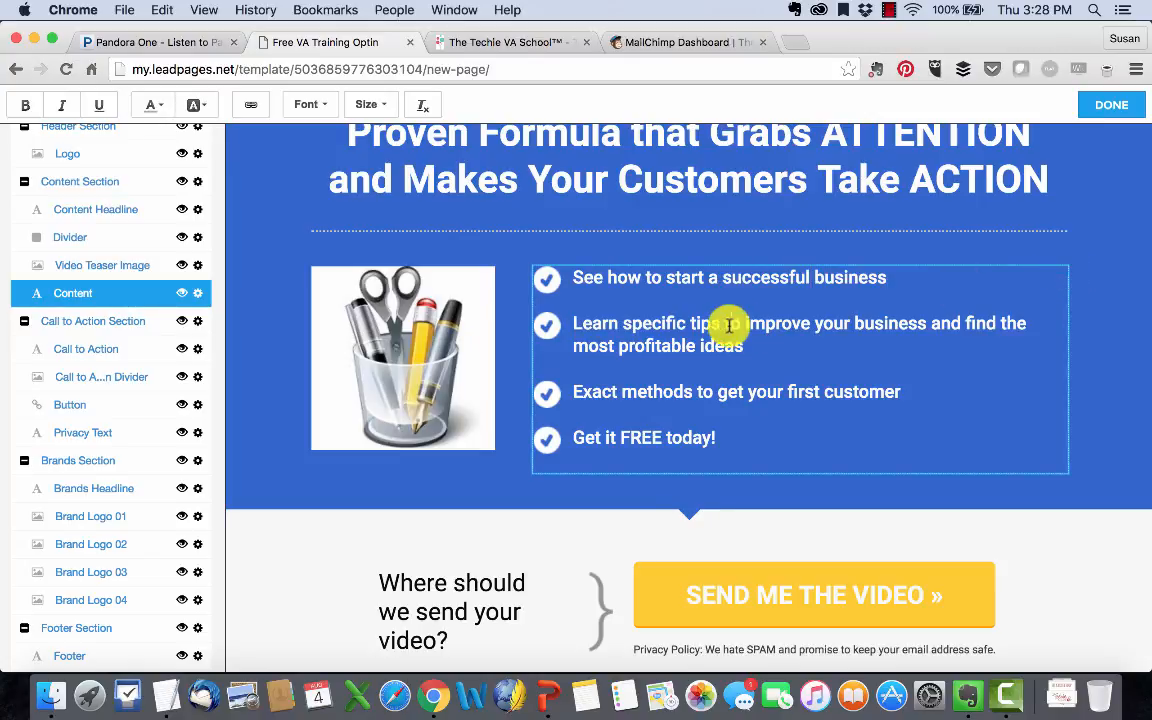
{"action": "left_click", "coordinate": [183, 295]}
{"action": "left_click", "coordinate": [183, 296]}
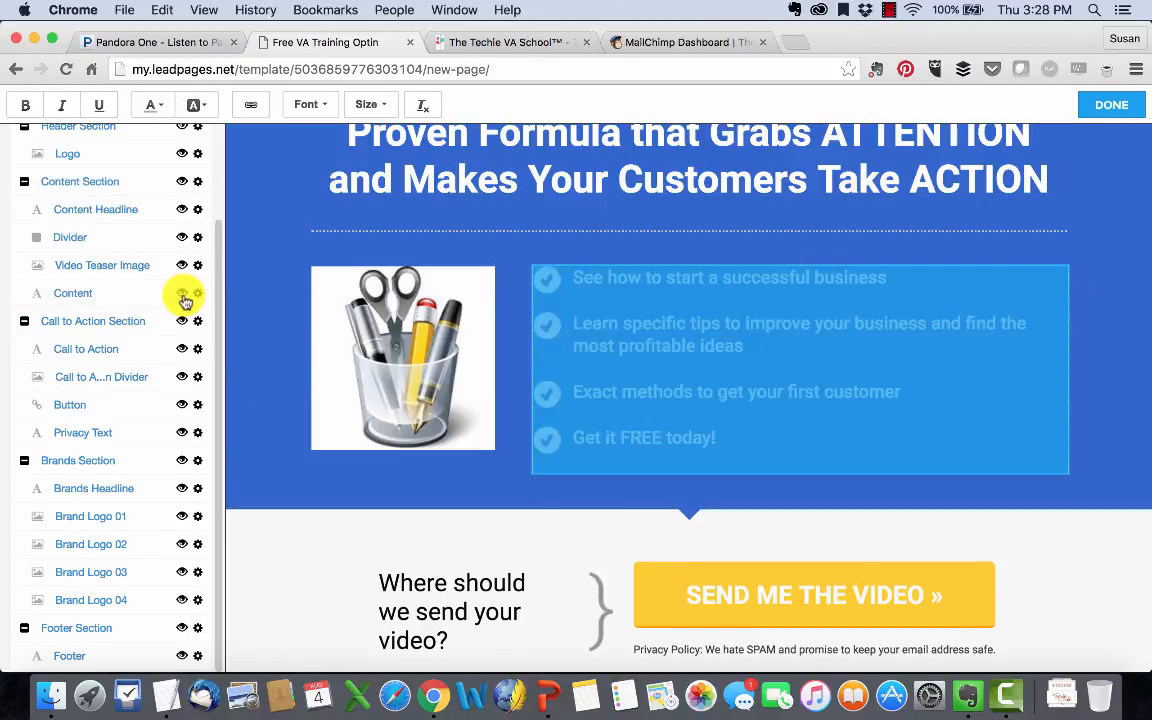
{"action": "left_click", "coordinate": [198, 294]}
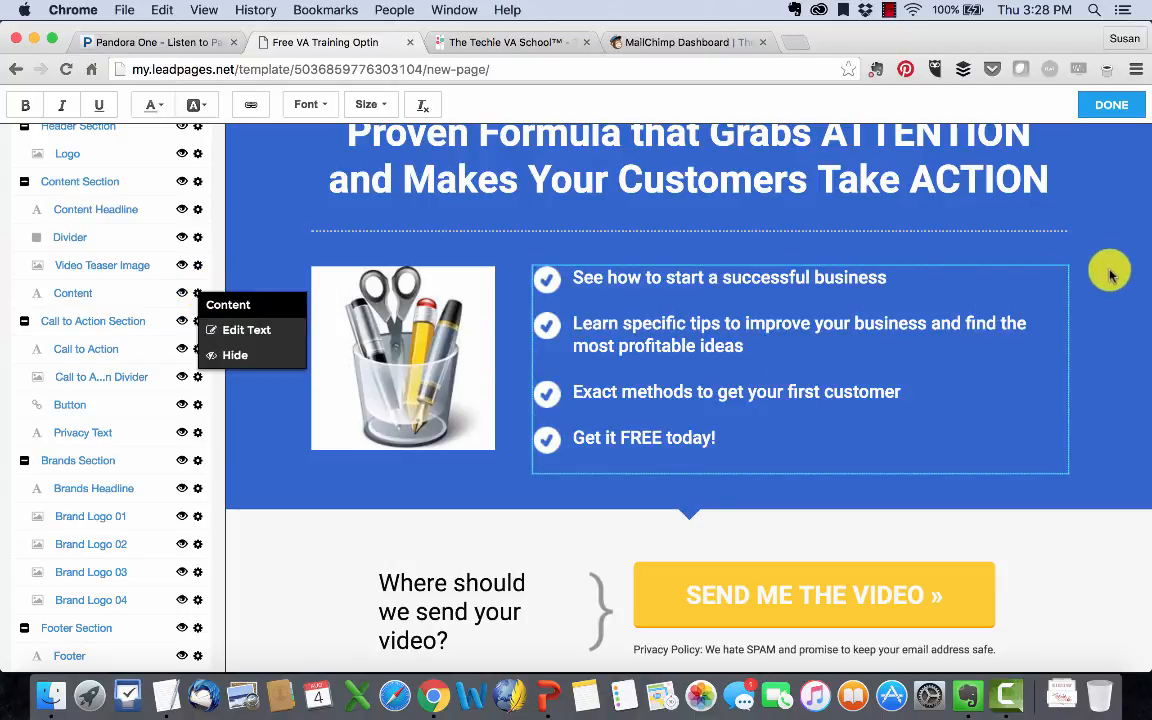
- Examine the page with its new image and the full list of header, content, call to action, brands and footer elements
{"action": "scroll", "coordinate": [1025, 295], "scroll_direction": "up", "scroll_amount": 3}
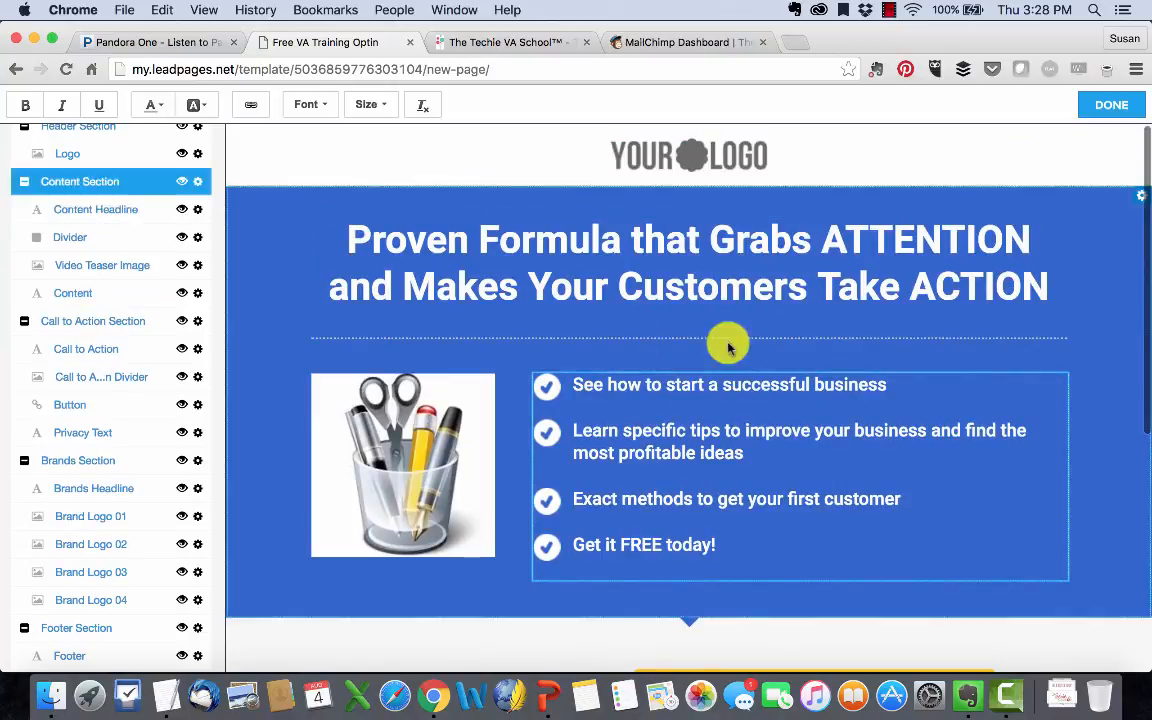
{"action": "scroll", "coordinate": [764, 416], "scroll_direction": "down", "scroll_amount": 5}
{"action": "scroll", "coordinate": [765, 420], "scroll_direction": "up", "scroll_amount": 5}
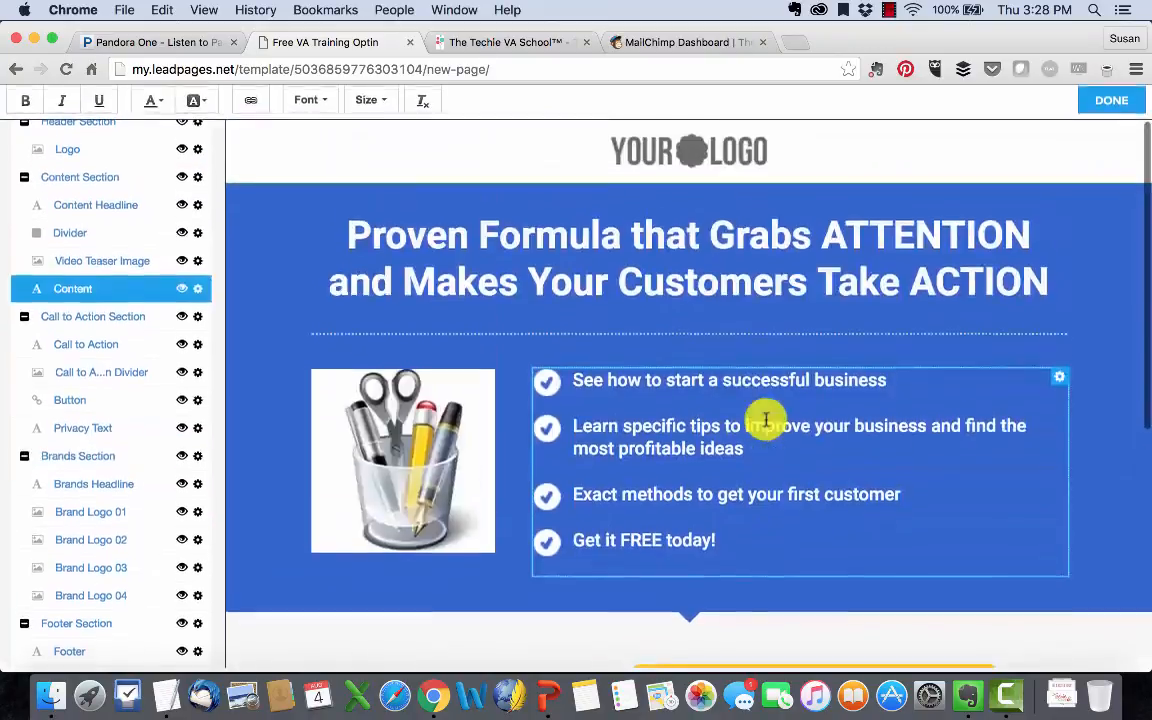
{"action": "scroll", "coordinate": [730, 319], "scroll_direction": "down", "scroll_amount": 2}
{"action": "scroll", "coordinate": [730, 319], "scroll_direction": "up", "scroll_amount": 2}
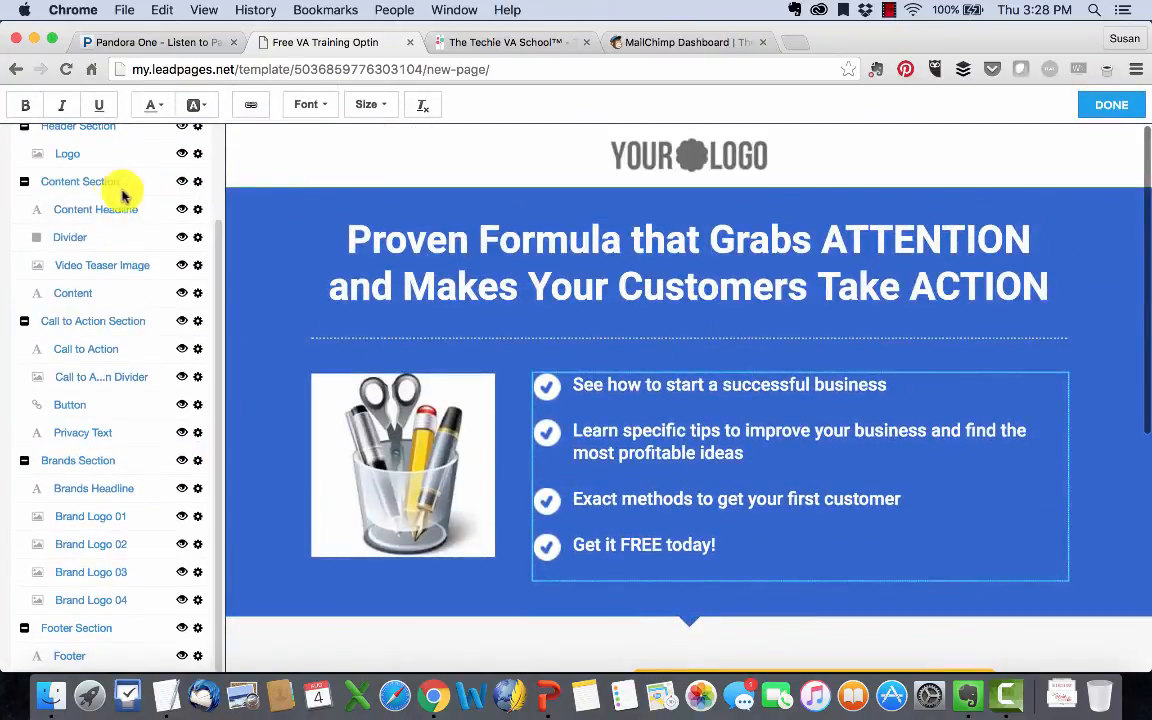
{"action": "scroll", "coordinate": [115, 185], "scroll_direction": "up", "scroll_amount": 3}
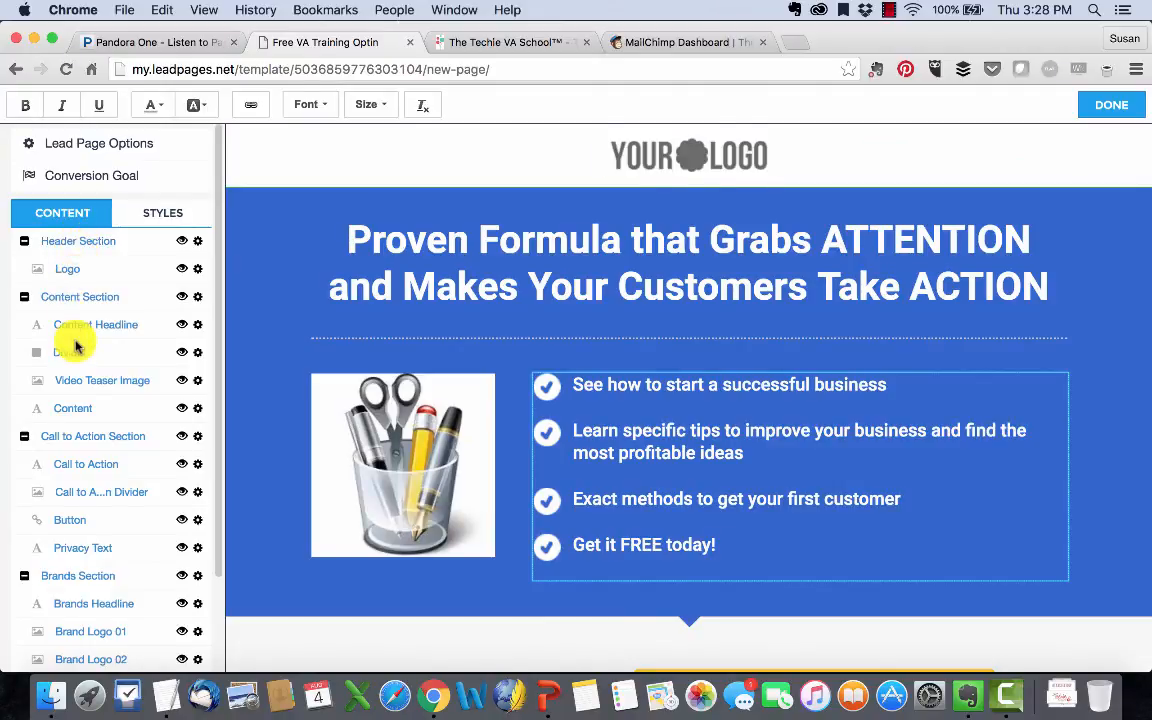
{"action": "scroll", "coordinate": [75, 345], "scroll_direction": "down", "scroll_amount": 3}
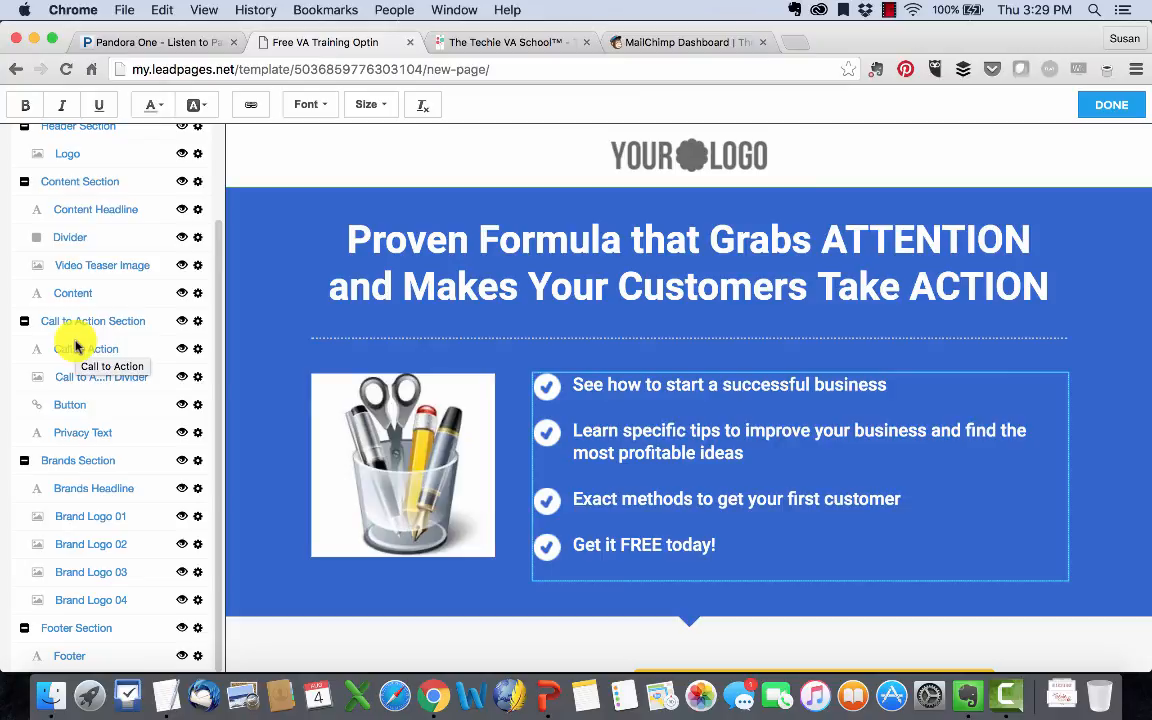
{"action": "scroll", "coordinate": [75, 345], "scroll_direction": "up", "scroll_amount": 3}
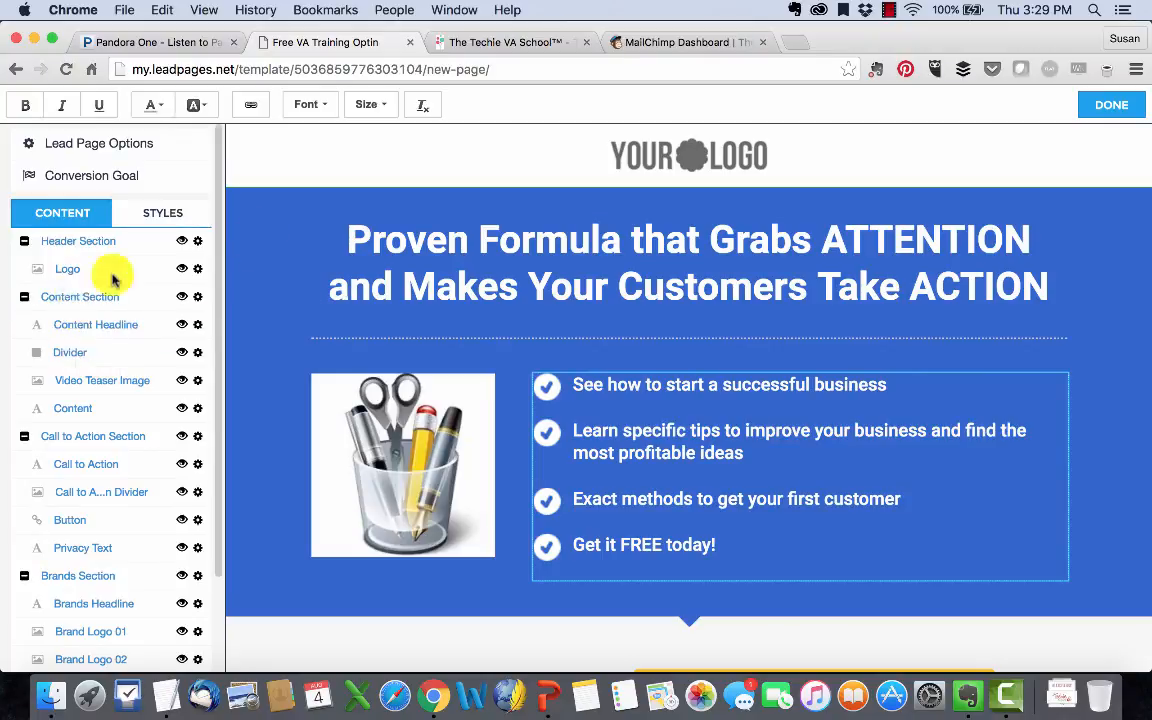
- Open the header logo's Image Link Options and look over the visitor-click action, link settings and available pictures
{"action": "left_click", "coordinate": [746, 160]}
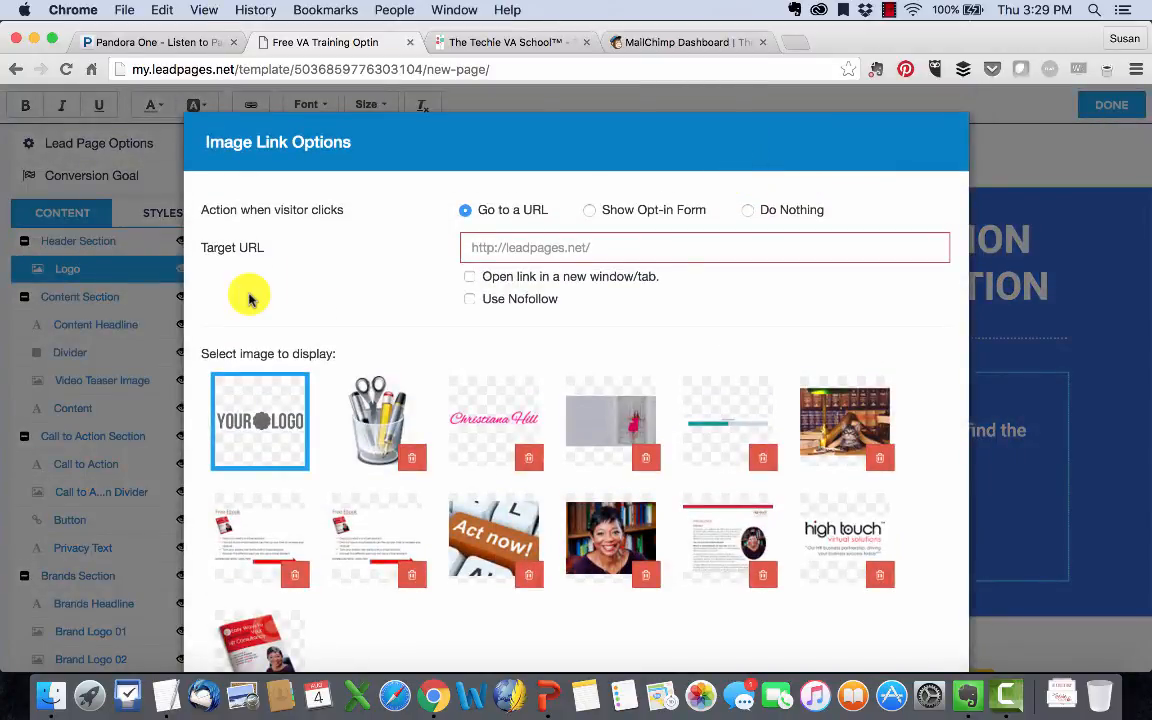
{"action": "scroll", "coordinate": [249, 298], "scroll_direction": "down", "scroll_amount": 3}
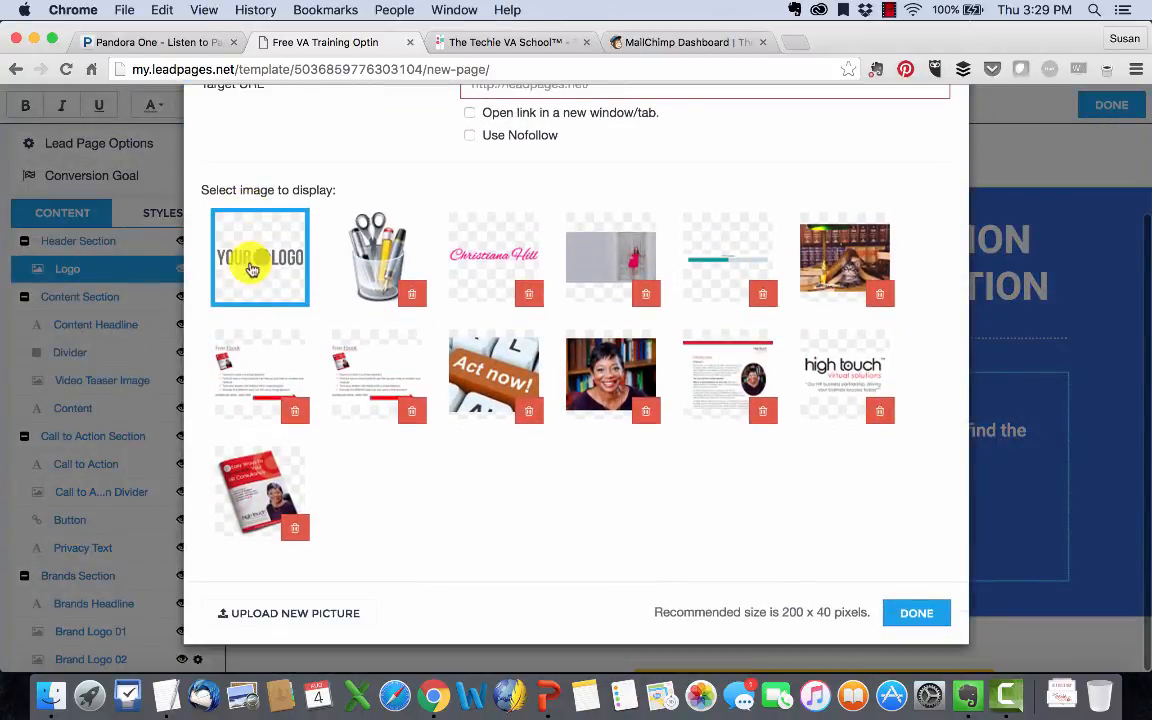
{"action": "scroll", "coordinate": [270, 285], "scroll_direction": "up", "scroll_amount": 3}
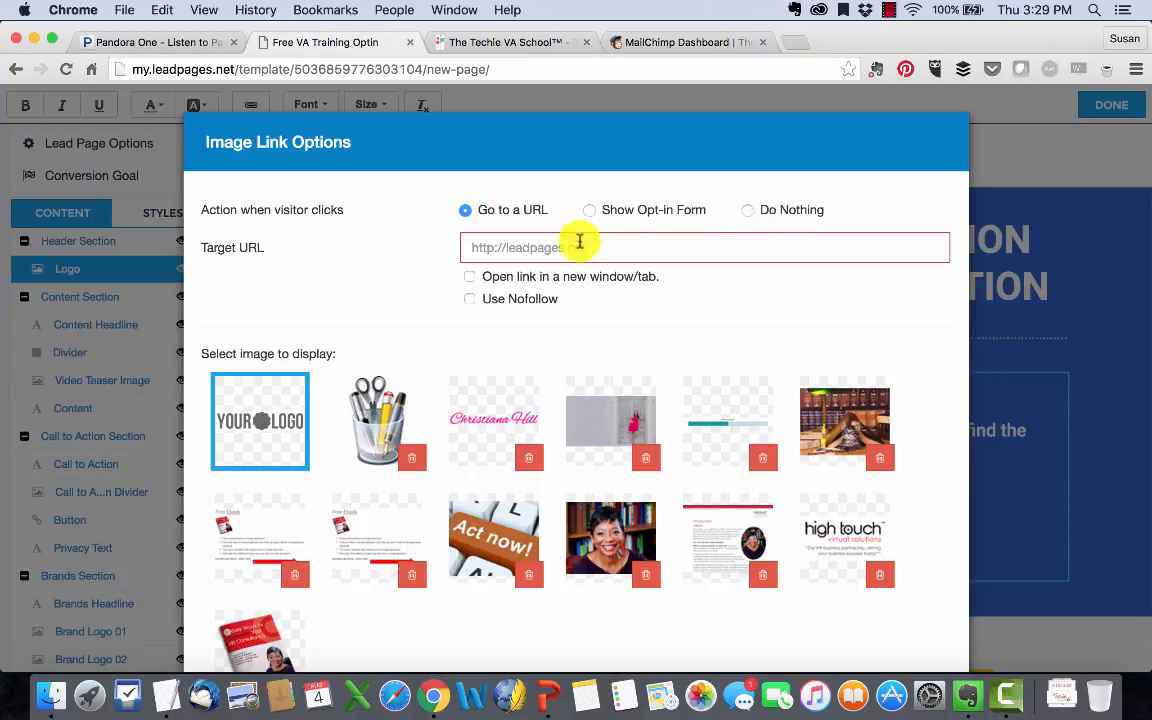
{"action": "scroll", "coordinate": [383, 330], "scroll_direction": "down", "scroll_amount": 2}
{"action": "scroll", "coordinate": [385, 345], "scroll_direction": "down", "scroll_amount": 3}
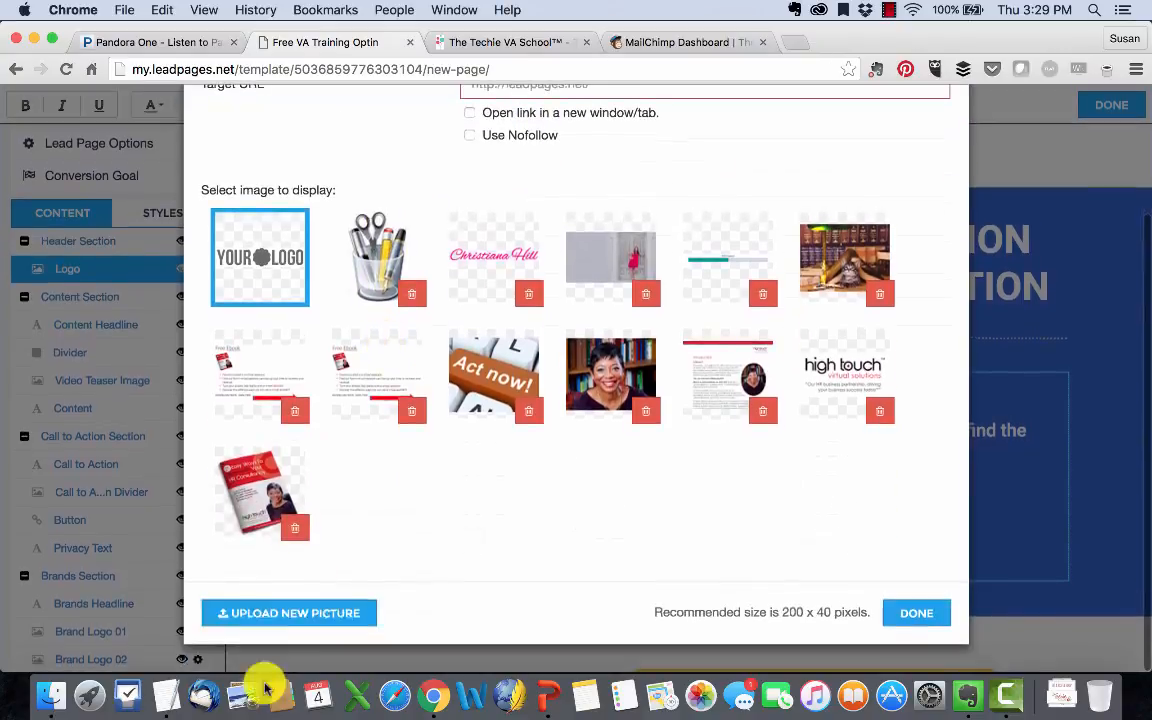
- Upload the Techie Mentor logo from the TTM web folder within Dropbox's Techie Mentor Images and select it as the header logo
{"action": "left_click", "coordinate": [290, 615]}
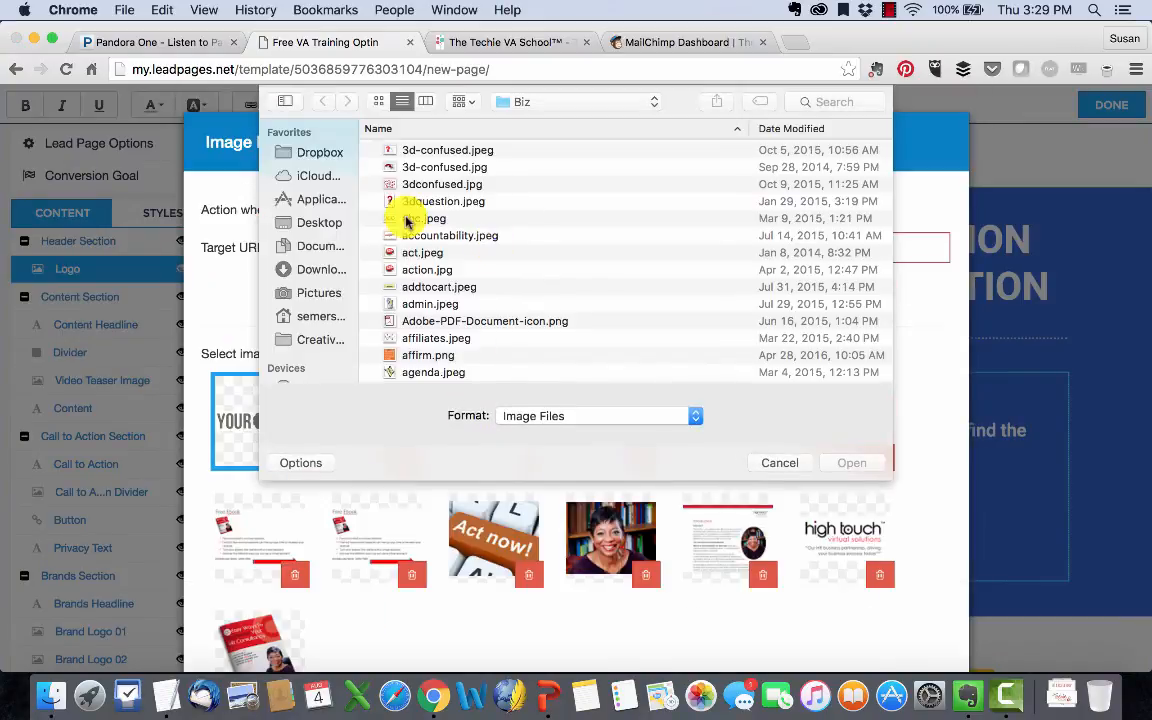
{"action": "left_click", "coordinate": [310, 153]}
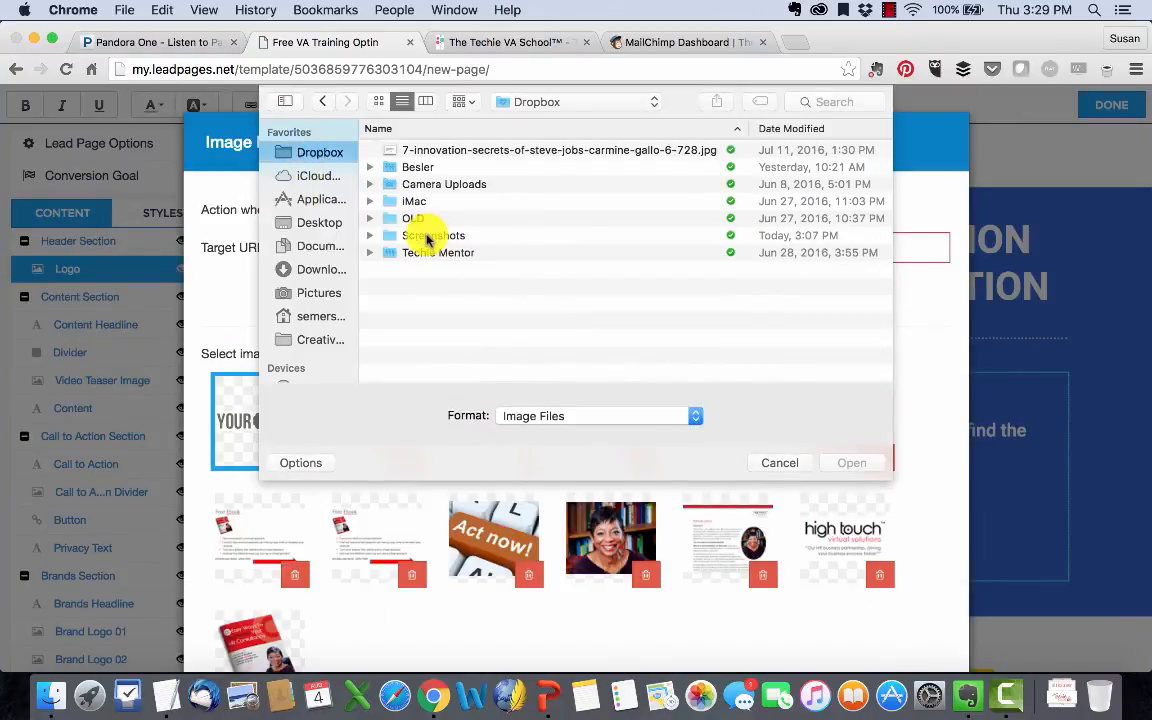
{"action": "left_click", "coordinate": [430, 236]}
{"action": "double_click", "coordinate": [430, 254]}
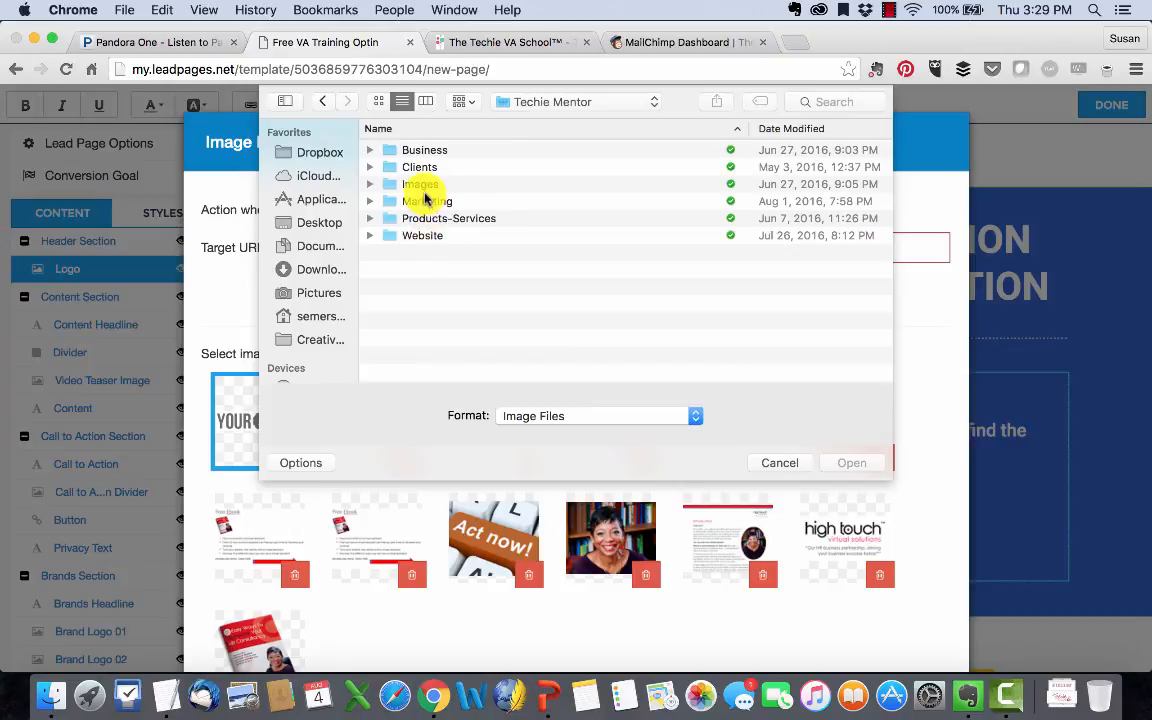
{"action": "double_click", "coordinate": [430, 199]}
{"action": "left_click", "coordinate": [322, 101]}
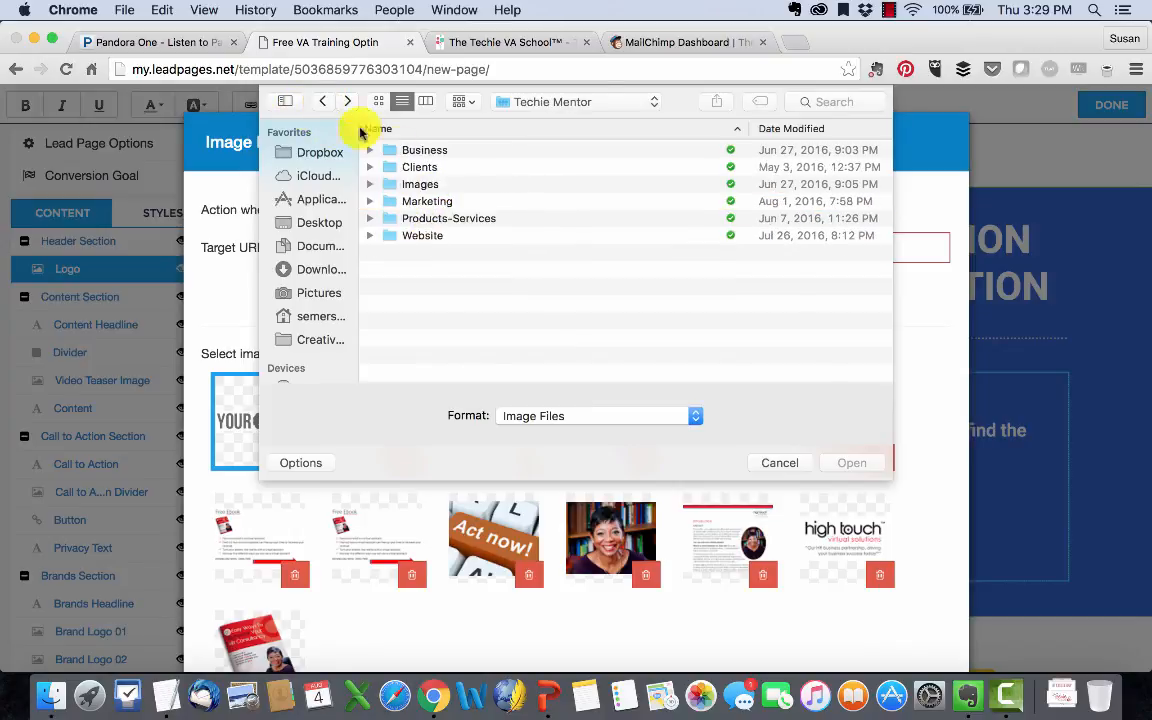
{"action": "double_click", "coordinate": [420, 185]}
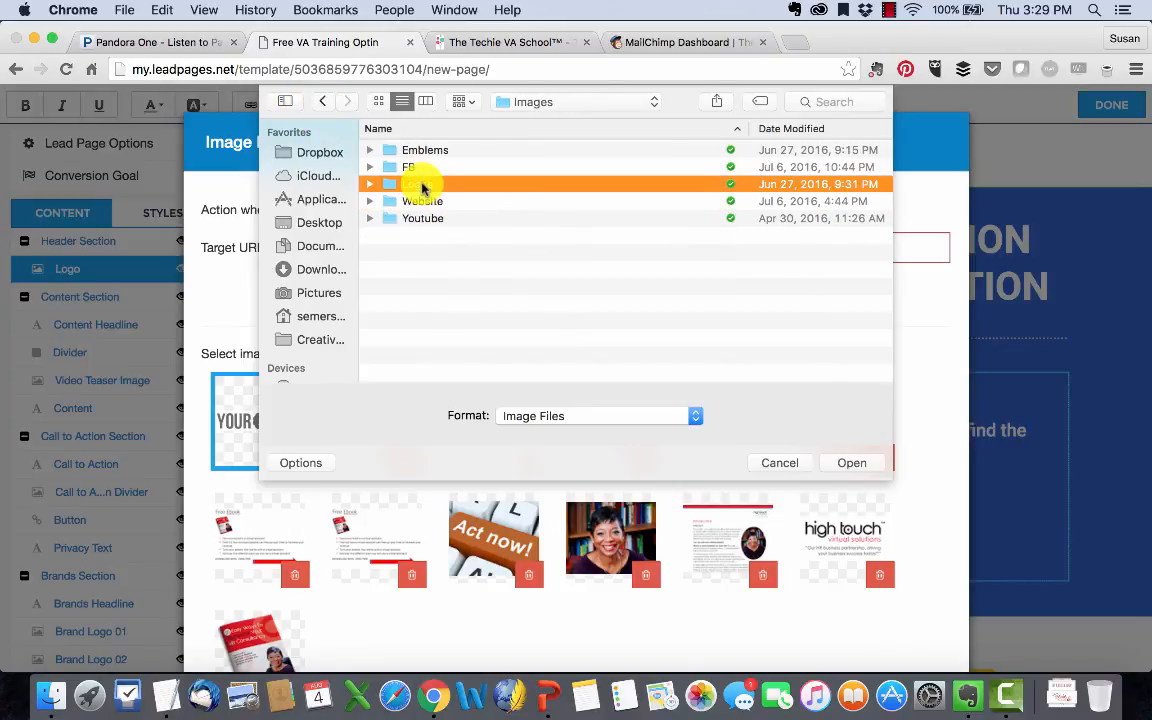
{"action": "double_click", "coordinate": [422, 186]}
{"action": "double_click", "coordinate": [420, 166]}
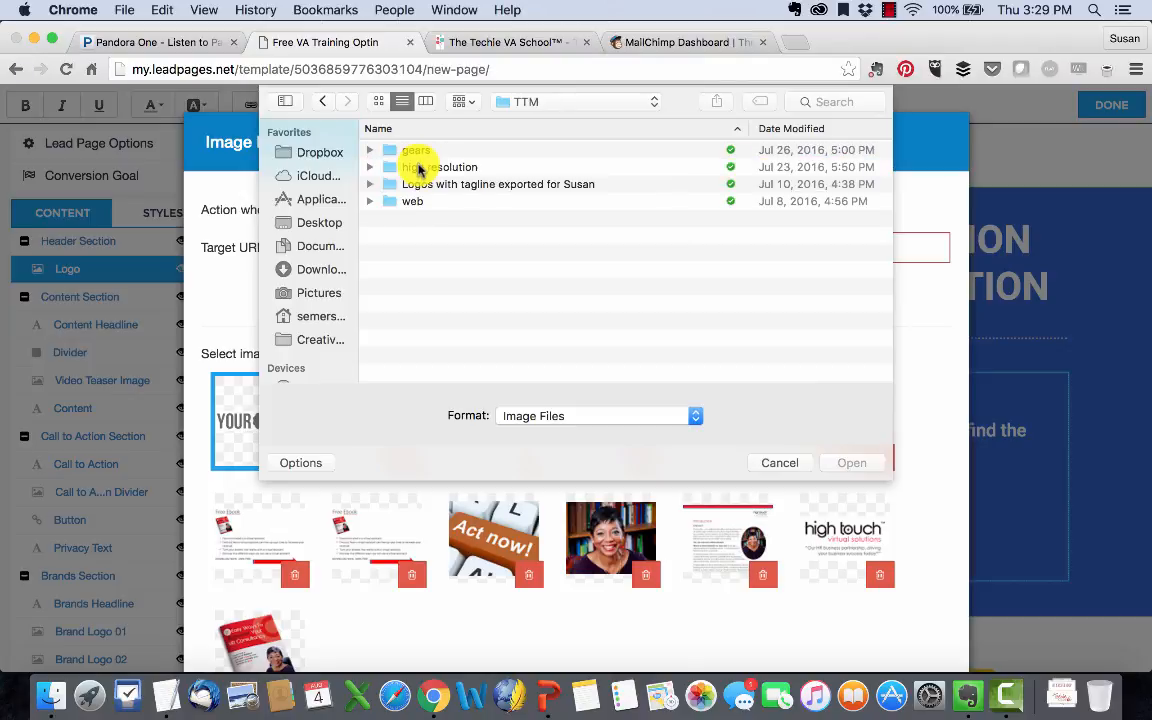
{"action": "double_click", "coordinate": [414, 200]}
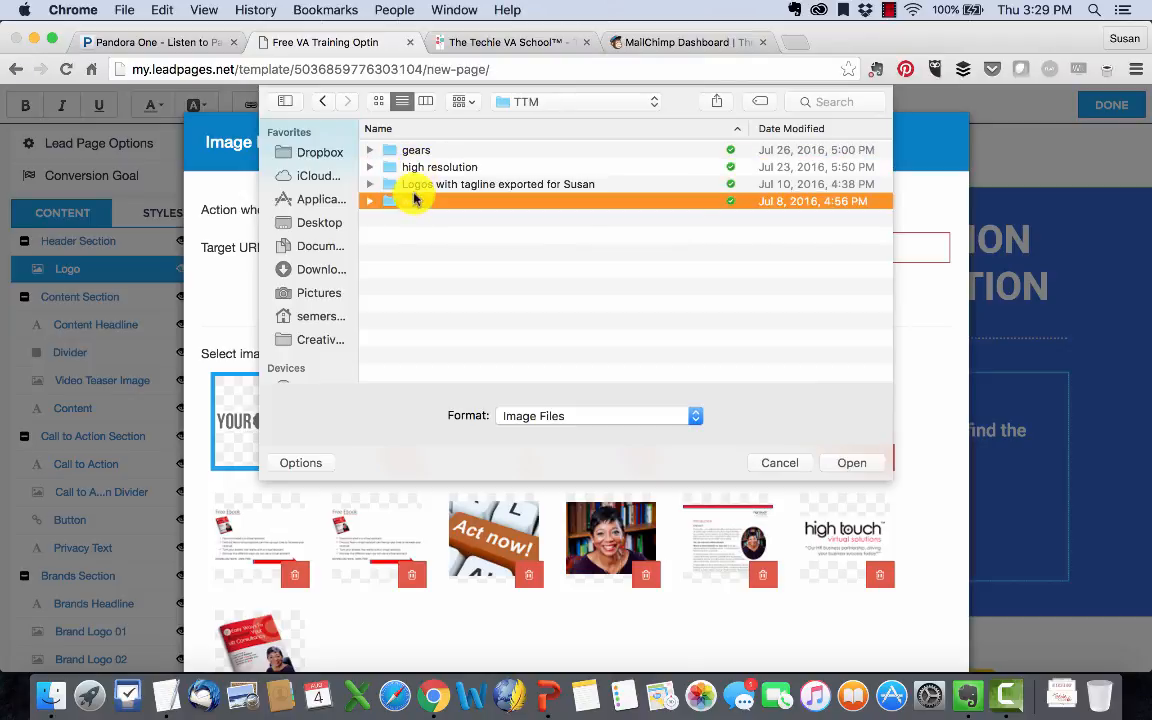
{"action": "double_click", "coordinate": [413, 185]}
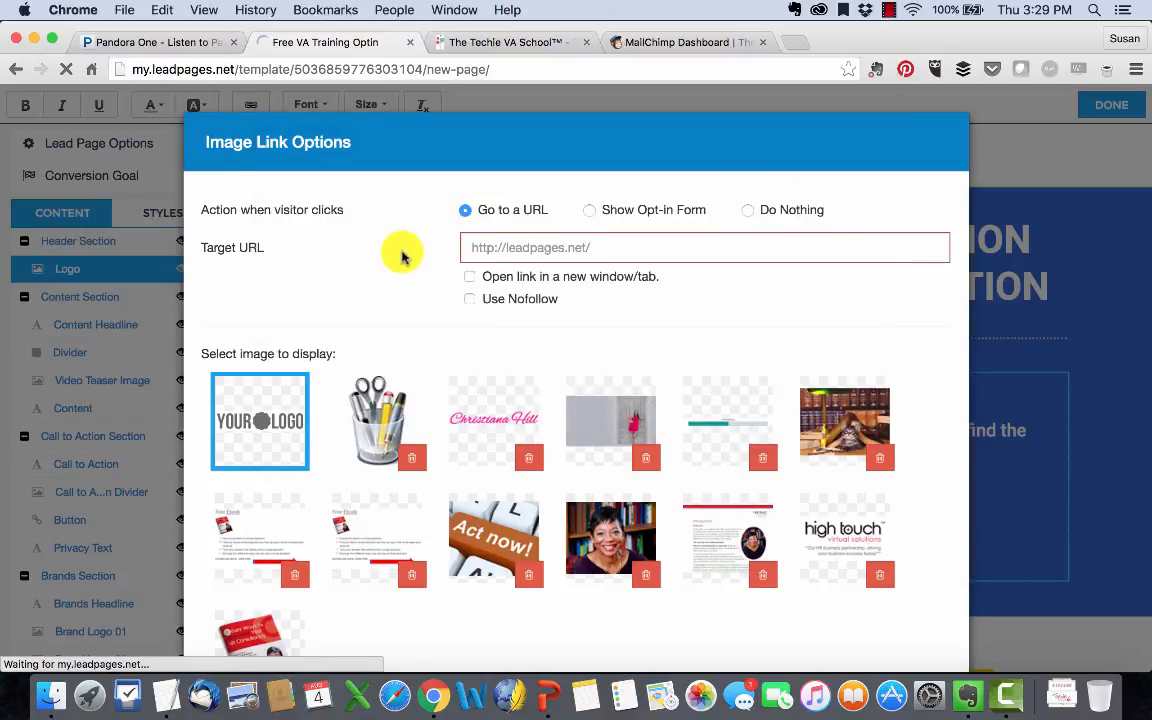
{"action": "scroll", "coordinate": [400, 255], "scroll_direction": "down", "scroll_amount": 3}
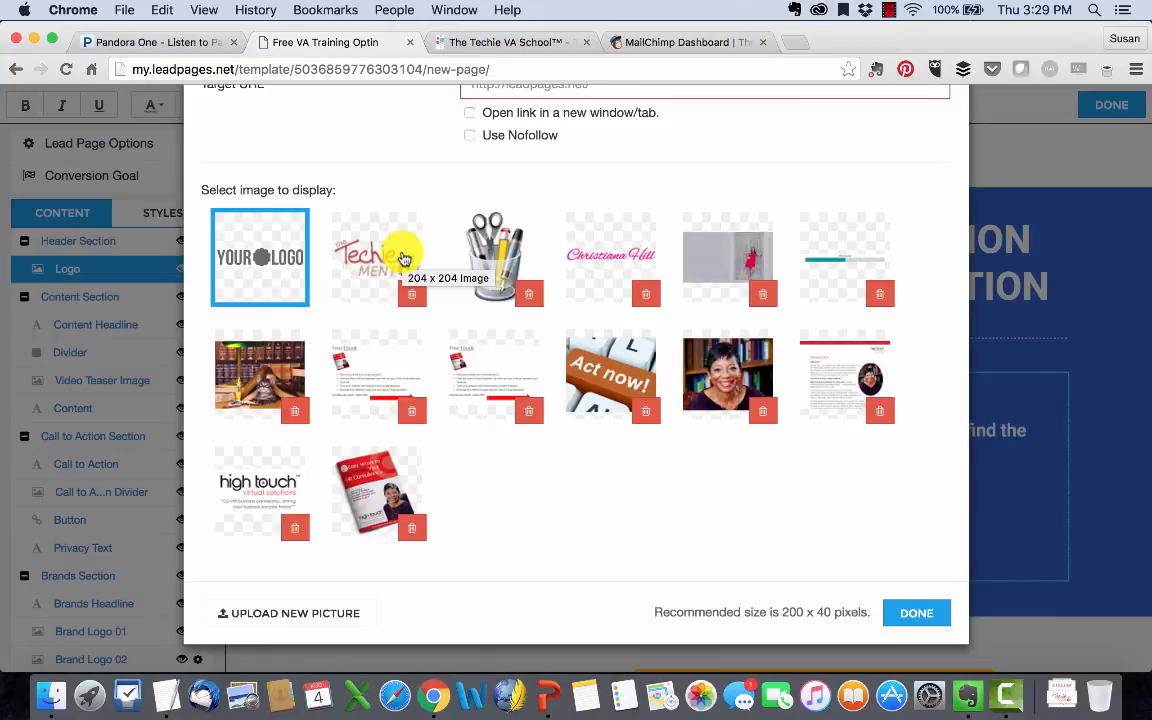
{"action": "left_click", "coordinate": [390, 257]}
{"action": "scroll", "coordinate": [390, 257], "scroll_direction": "up", "scroll_amount": 3}
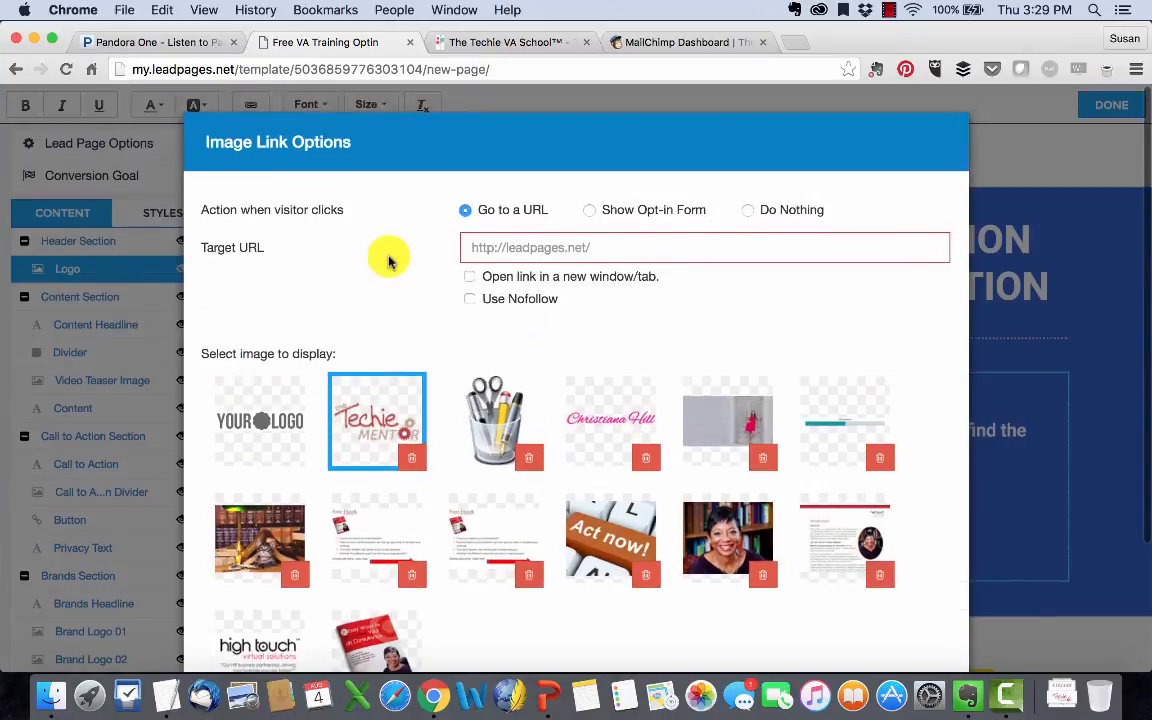
{"action": "left_click", "coordinate": [548, 252]}
{"action": "type", "text": "http:"}
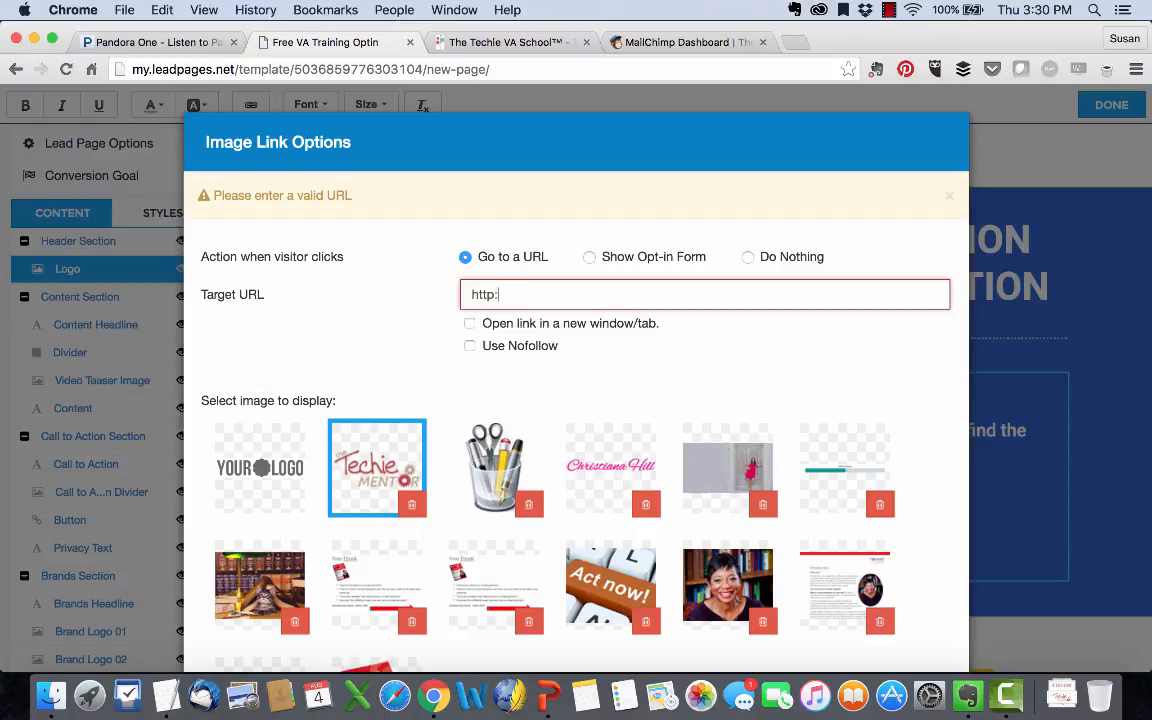
{"action": "type", "text": "//thetechiementor.com"}
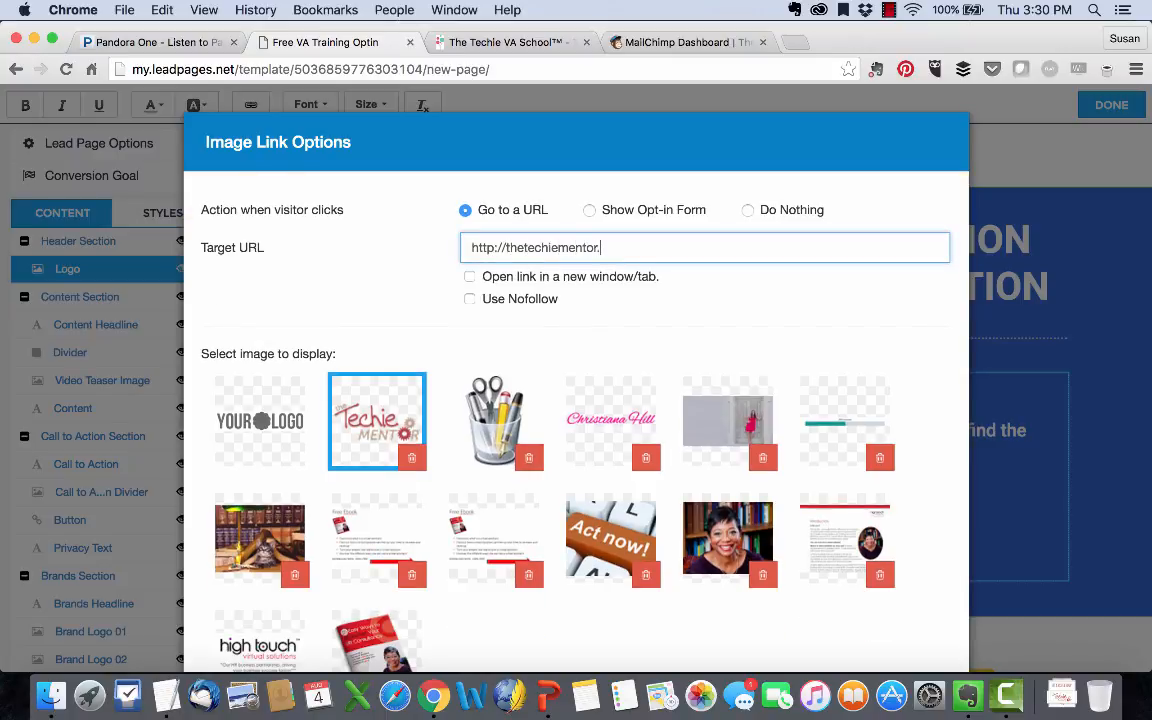
{"action": "left_click", "coordinate": [479, 282]}
{"action": "left_click", "coordinate": [470, 277]}
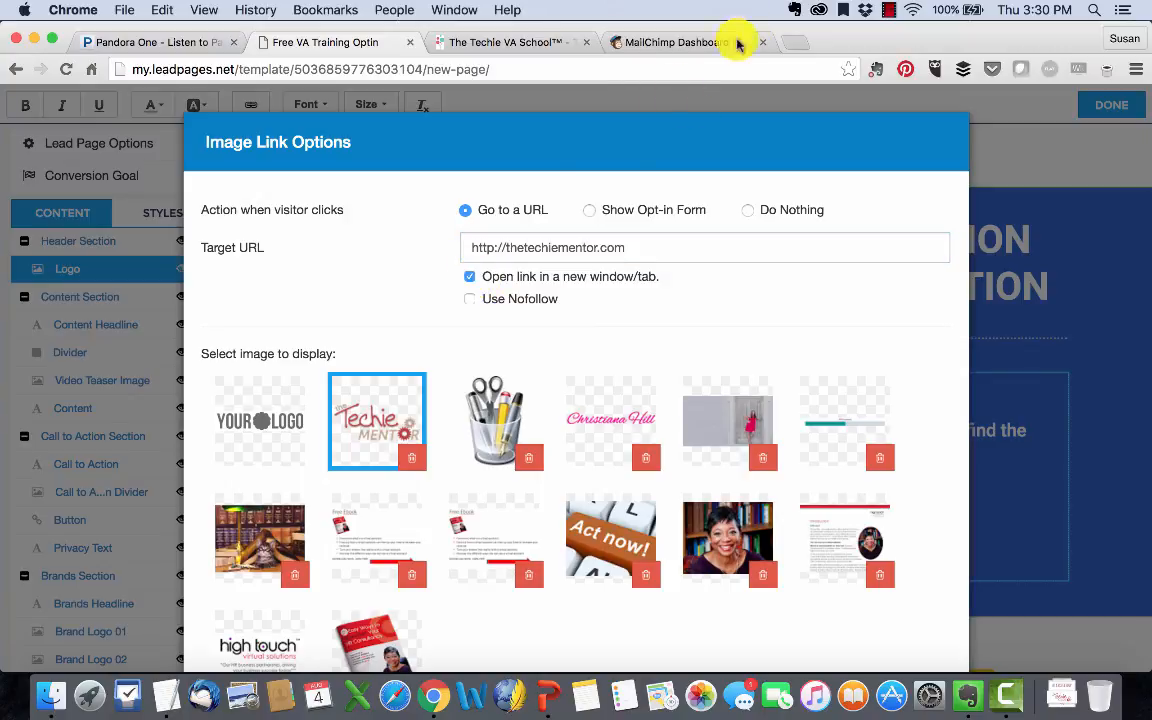
{"action": "left_click", "coordinate": [470, 302]}
{"action": "scroll", "coordinate": [792, 447], "scroll_direction": "down", "scroll_amount": 4}
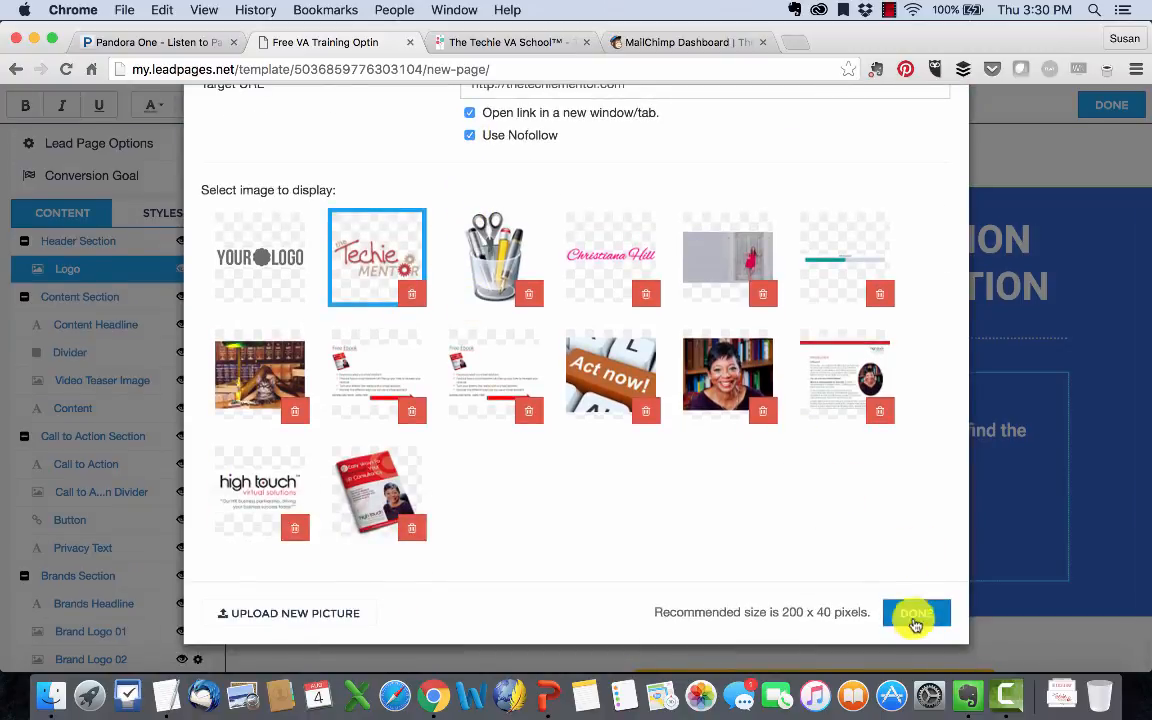
{"action": "left_click", "coordinate": [913, 545]}
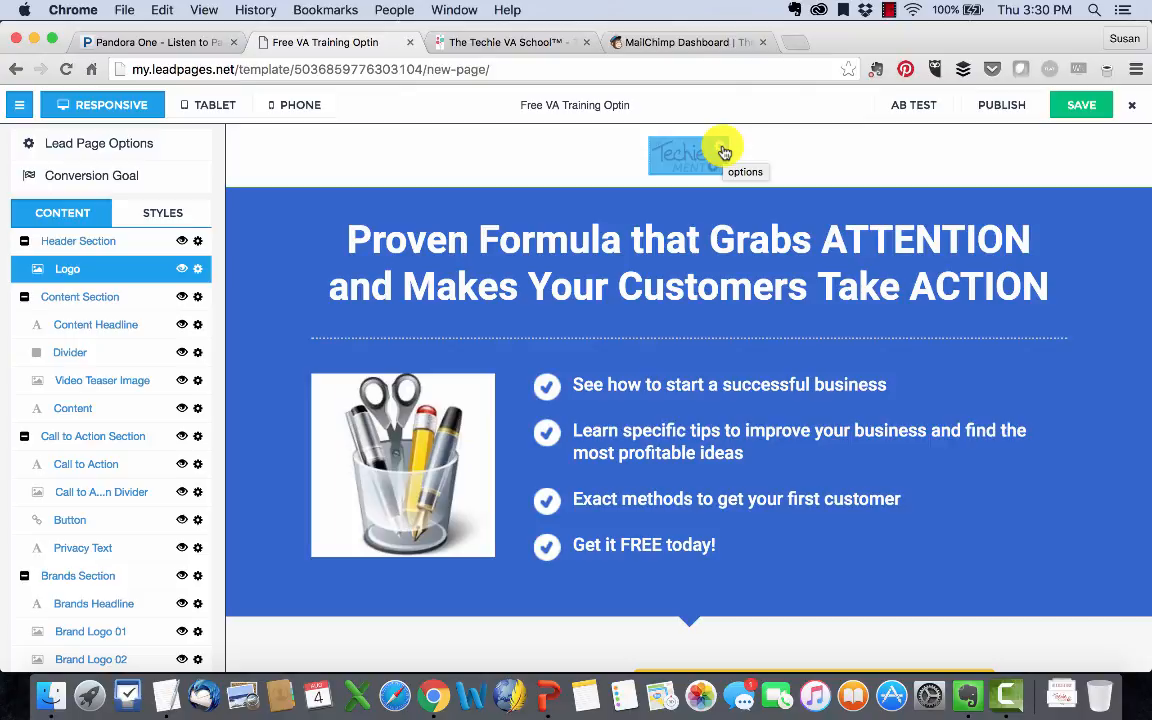
- Hide the header logo, try toggling the visibility of the logo and its section, and leave the whole Header Section hidden
{"action": "left_click", "coordinate": [721, 148]}
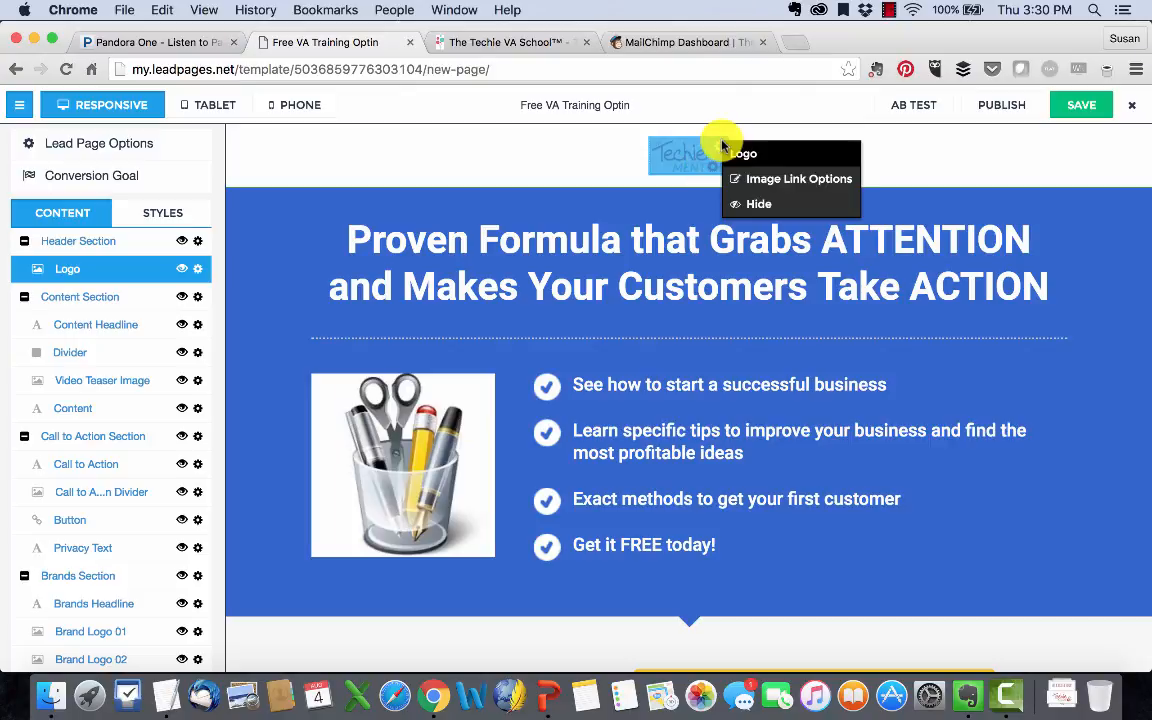
{"action": "left_click", "coordinate": [752, 203]}
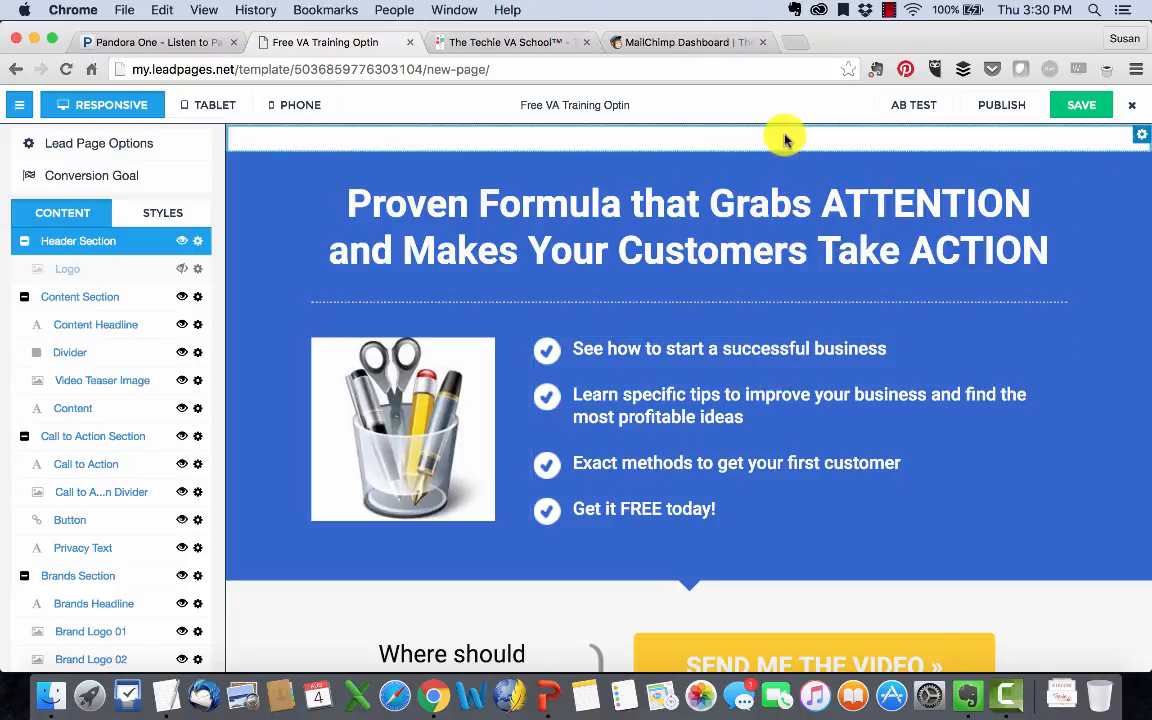
{"action": "left_click", "coordinate": [183, 242]}
{"action": "left_click", "coordinate": [183, 242]}
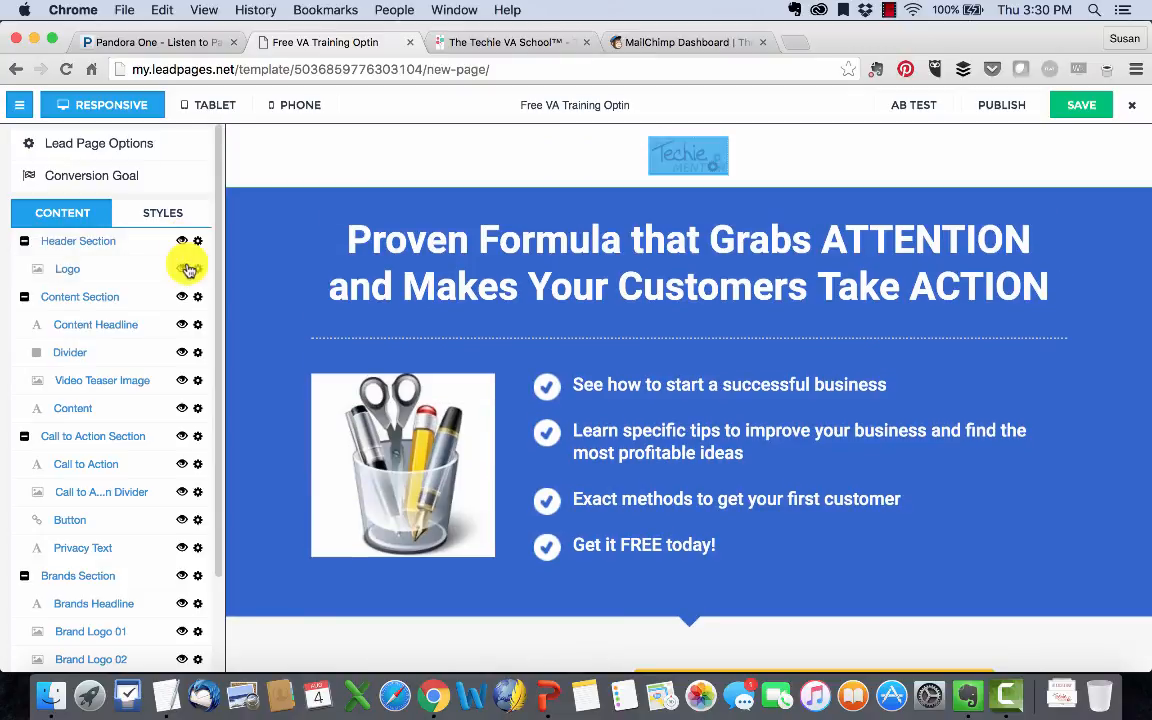
{"action": "left_click", "coordinate": [183, 242]}
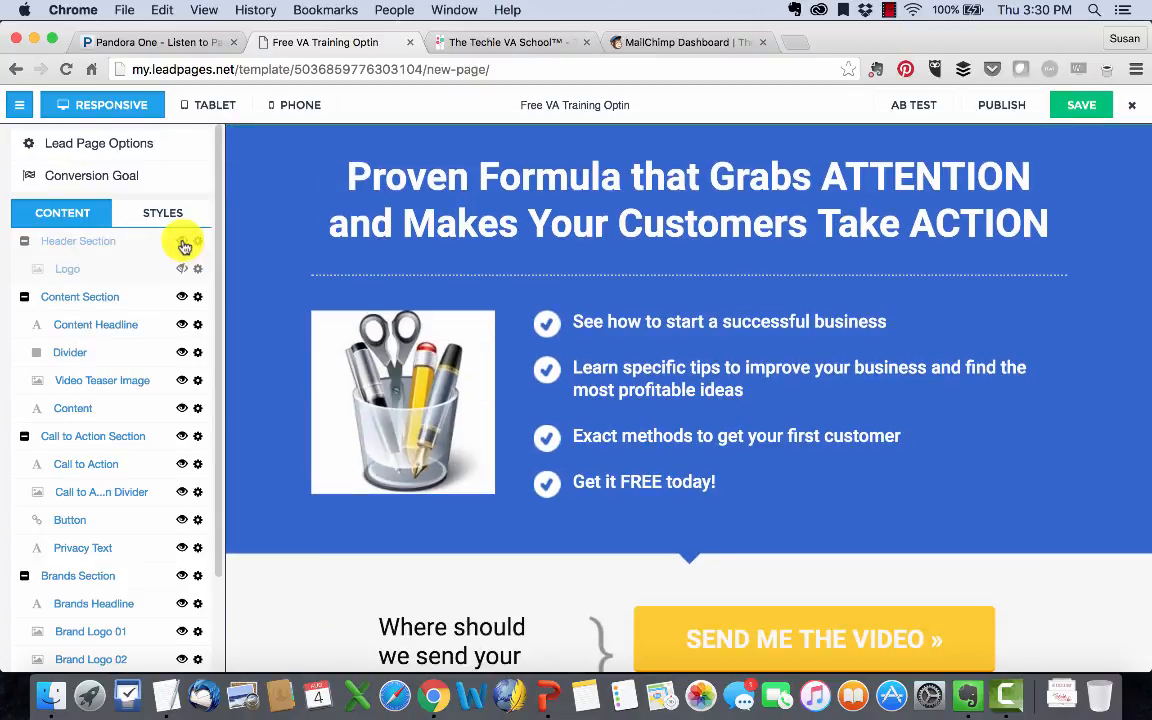
{"action": "left_click", "coordinate": [183, 243]}
{"action": "left_click", "coordinate": [197, 243]}
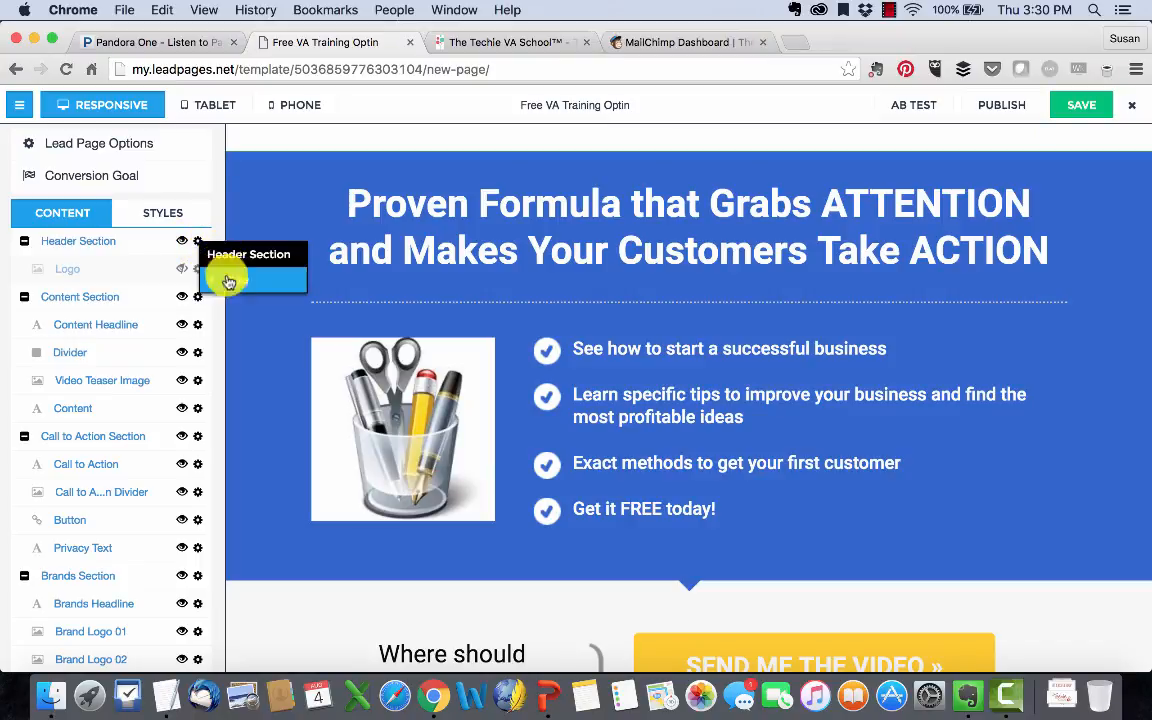
{"action": "left_click", "coordinate": [181, 244]}
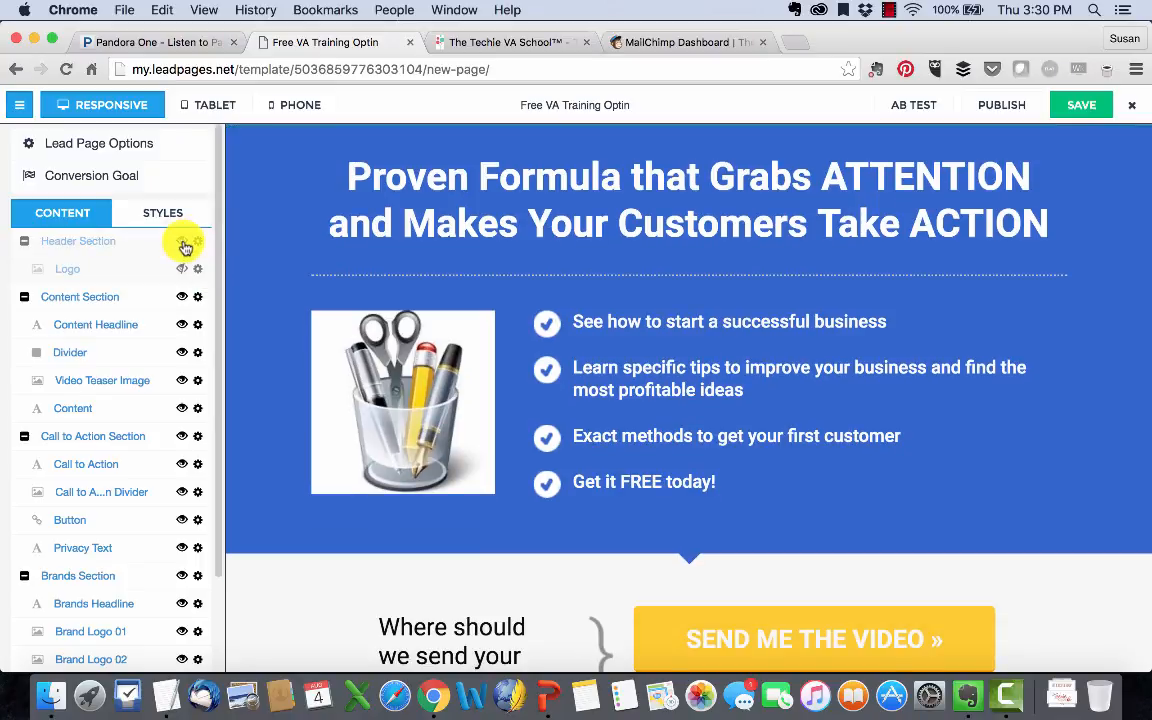
- Select the full content headline text and look over its text color, background color, font, size and format removal options
{"action": "left_click", "coordinate": [501, 224]}
{"action": "triple_click", "coordinate": [501, 224]}
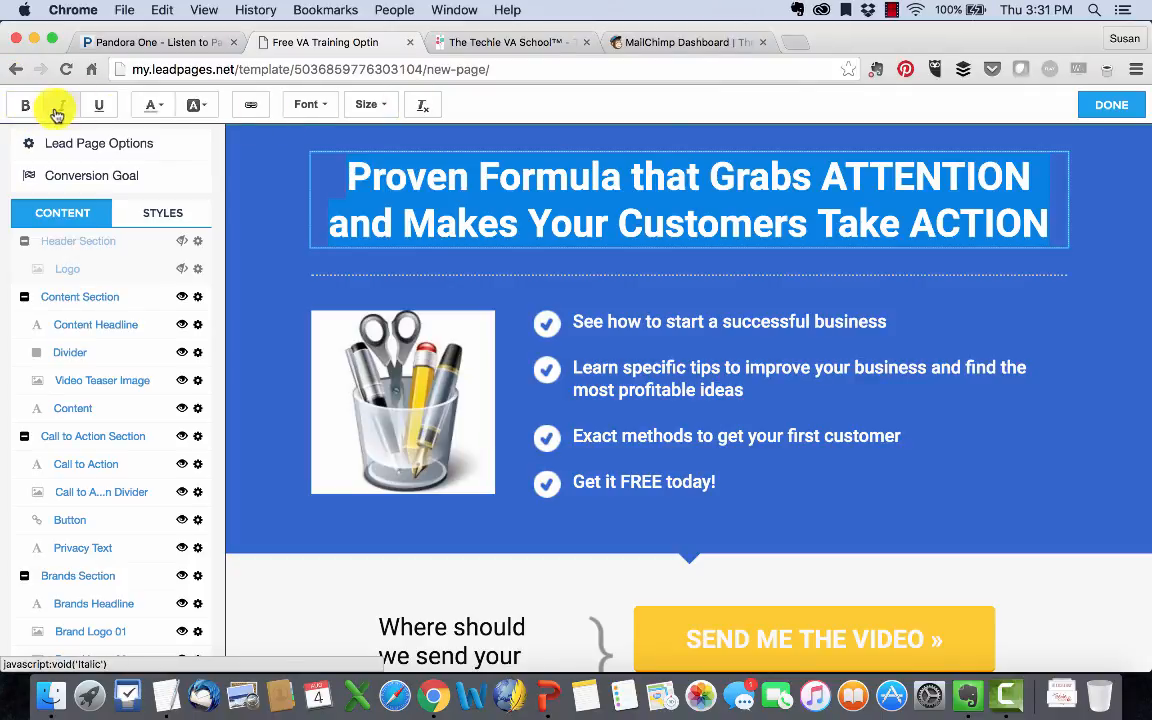
{"action": "left_click", "coordinate": [168, 108]}
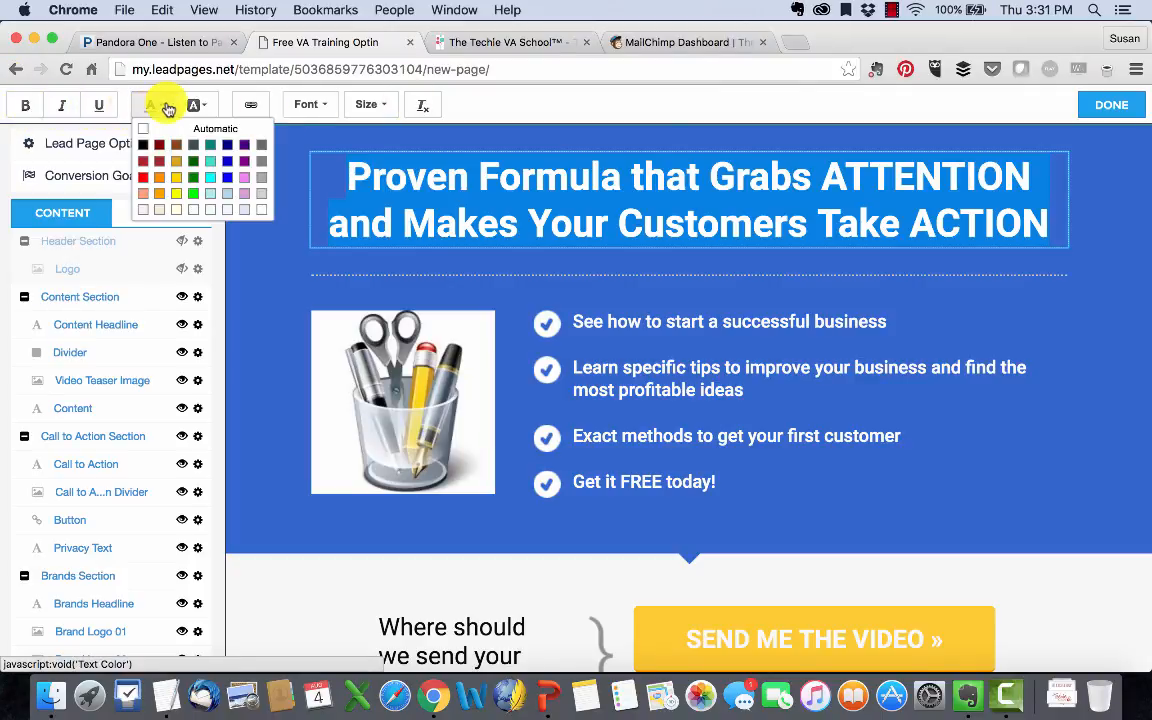
{"action": "left_click", "coordinate": [213, 105]}
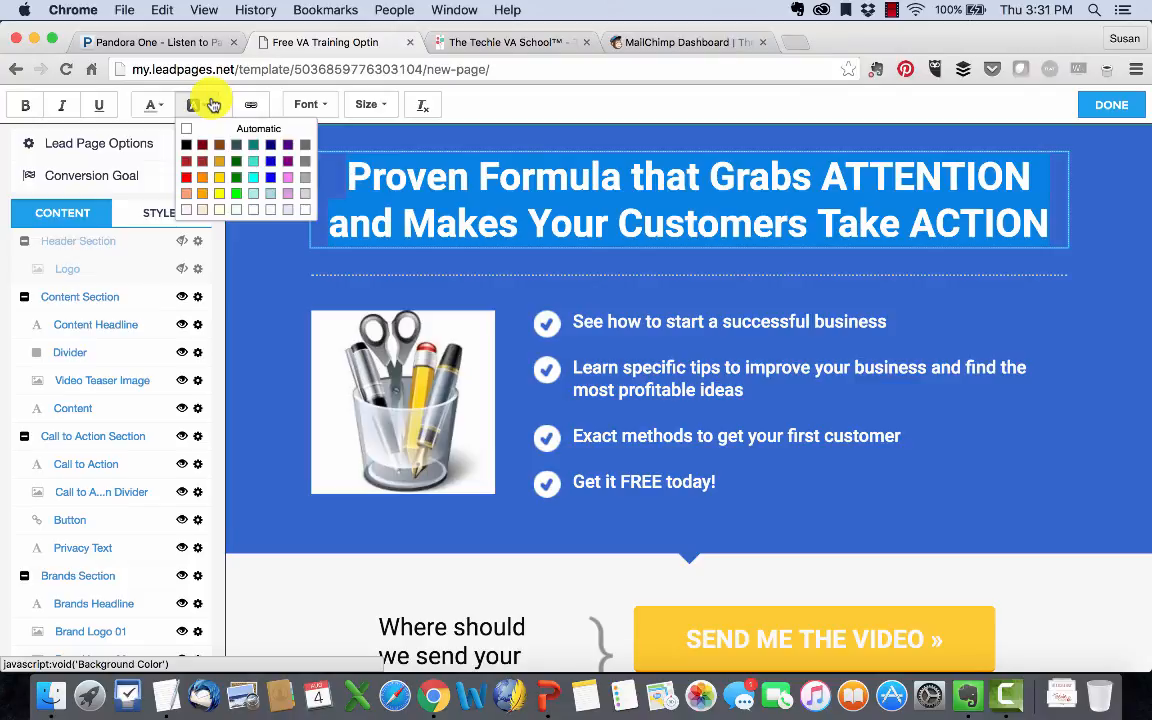
{"action": "left_click", "coordinate": [322, 105]}
{"action": "left_click", "coordinate": [385, 110]}
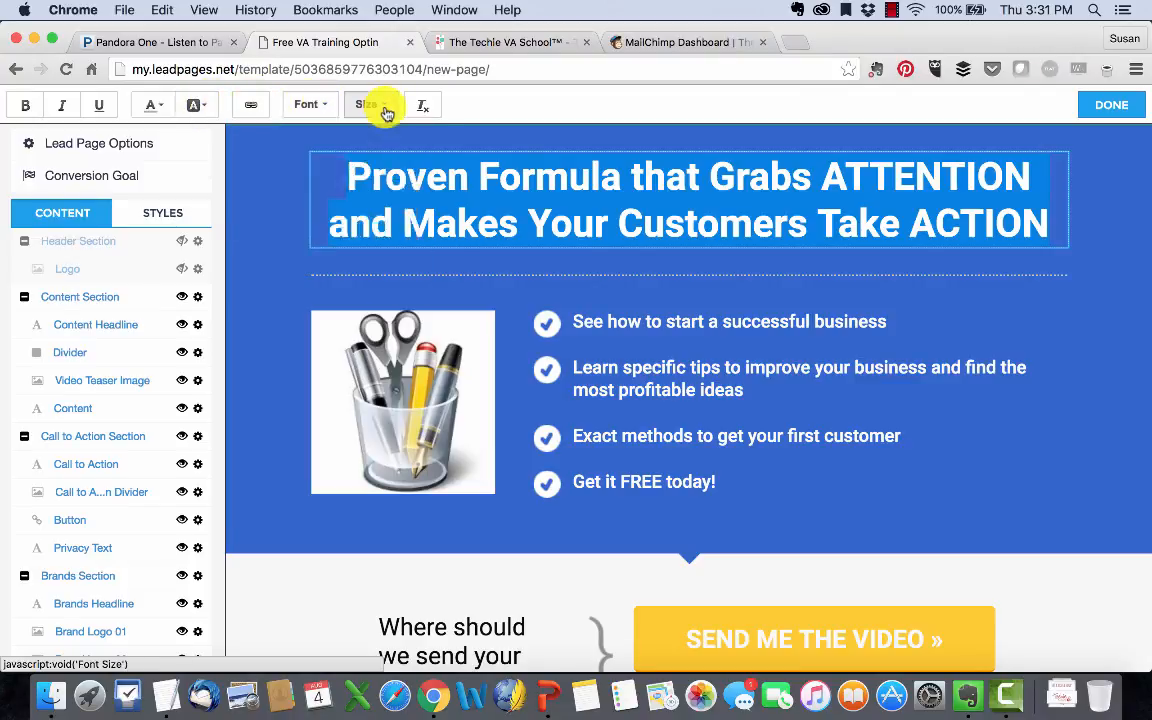
{"action": "left_click", "coordinate": [432, 113]}
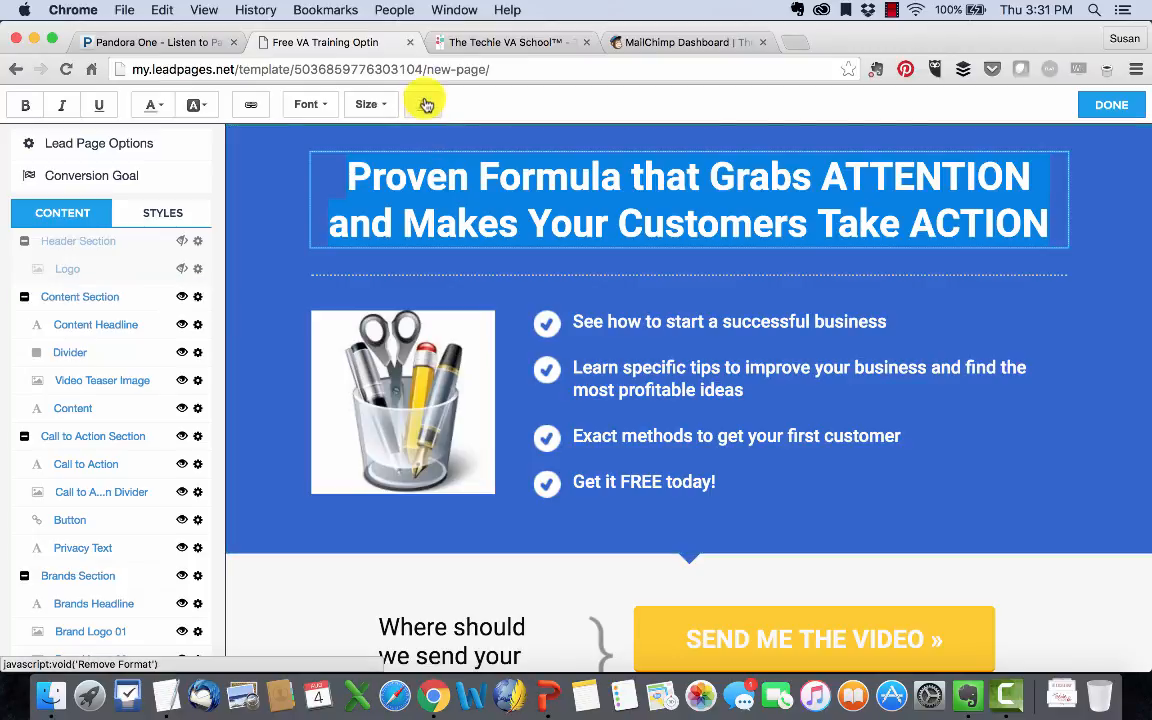
- Try Bree Serif on the content headline, settle on the Mouse Memoirs font and set the text size to 72
{"action": "left_click", "coordinate": [327, 110]}
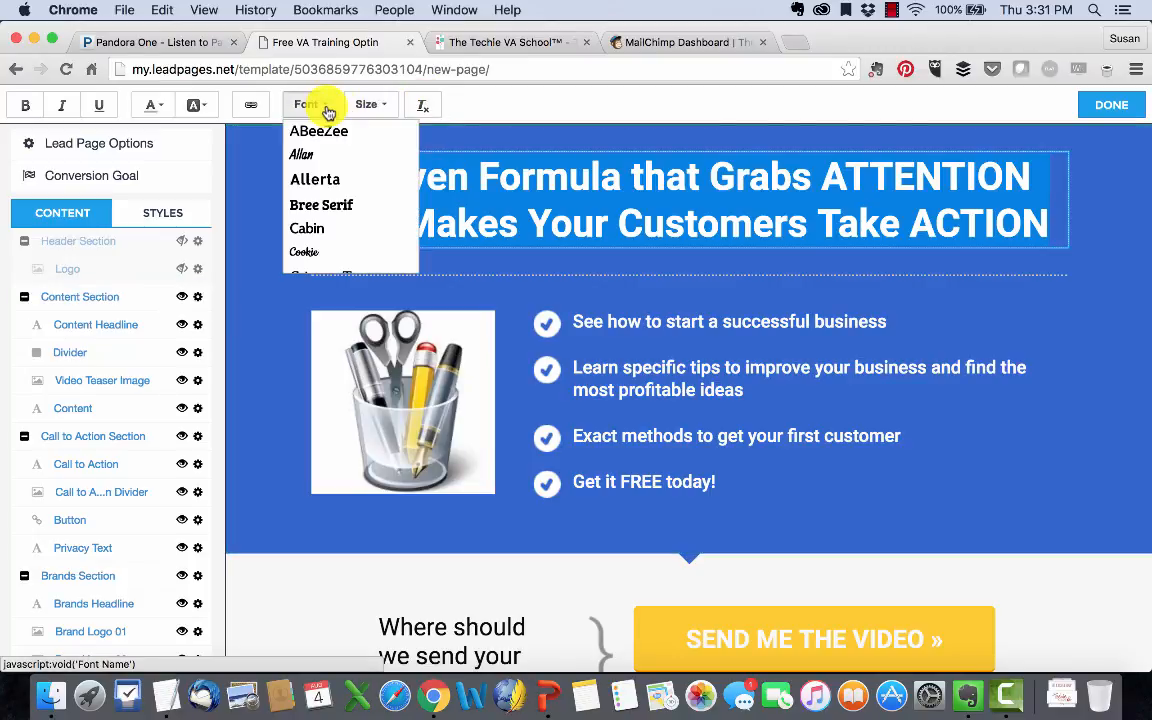
{"action": "left_click", "coordinate": [315, 204]}
{"action": "left_click", "coordinate": [339, 110]}
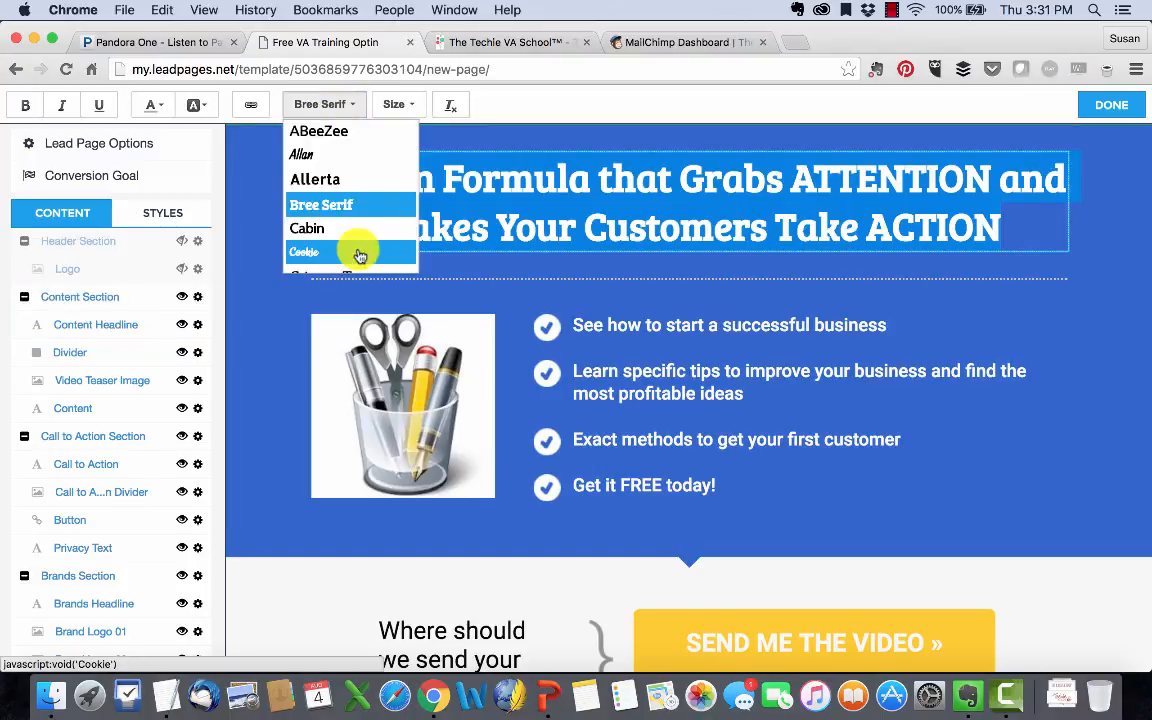
{"action": "scroll", "coordinate": [355, 249], "scroll_direction": "down", "scroll_amount": 10}
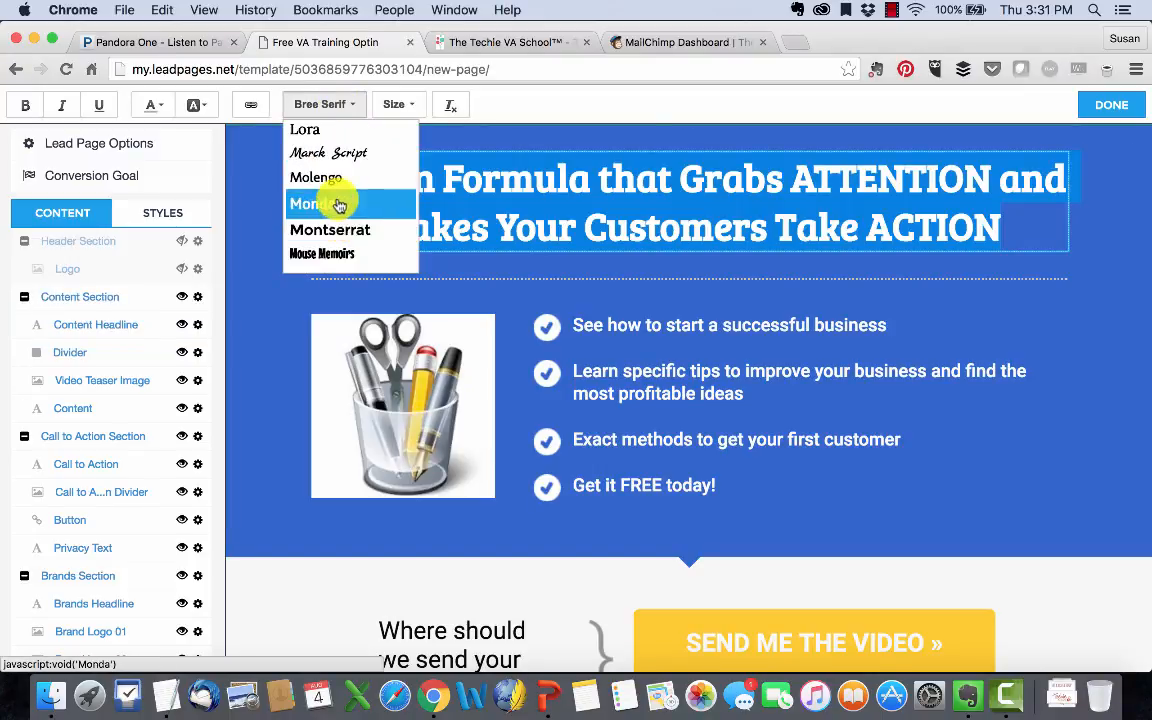
{"action": "left_click", "coordinate": [334, 250]}
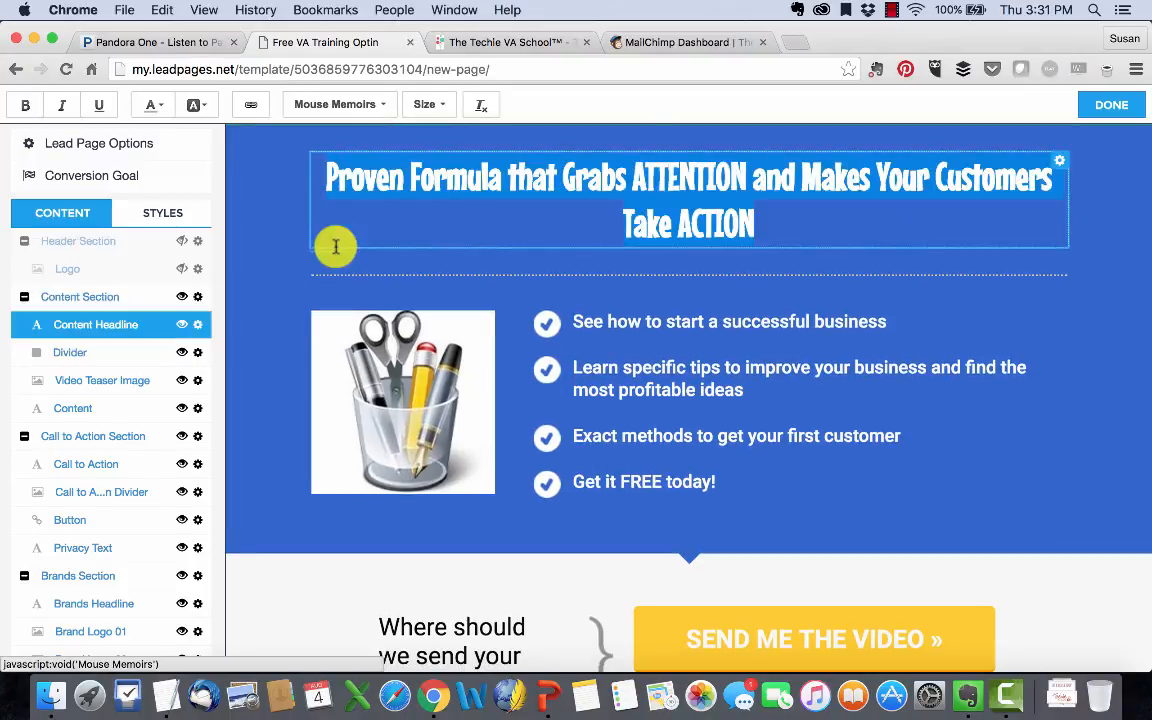
{"action": "left_click", "coordinate": [427, 104]}
{"action": "left_click", "coordinate": [442, 240]}
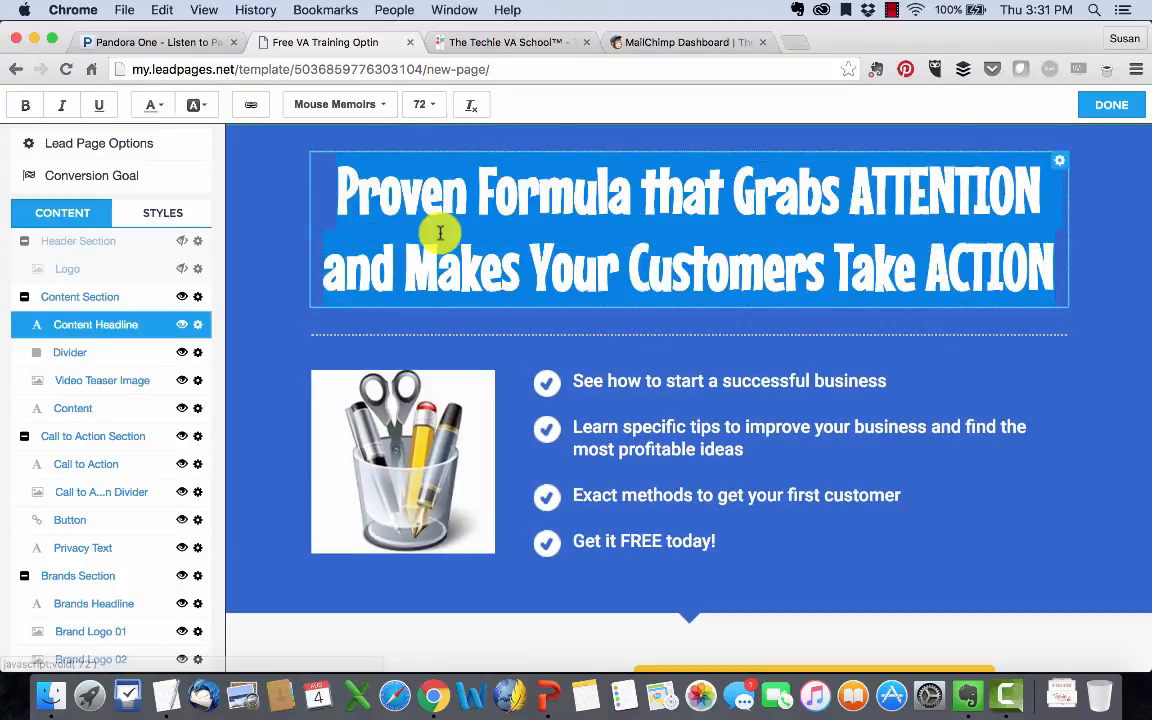
- Select the full content headline text and open lipsum.com in a new browser tab for placeholder text
{"action": "left_click", "coordinate": [278, 152]}
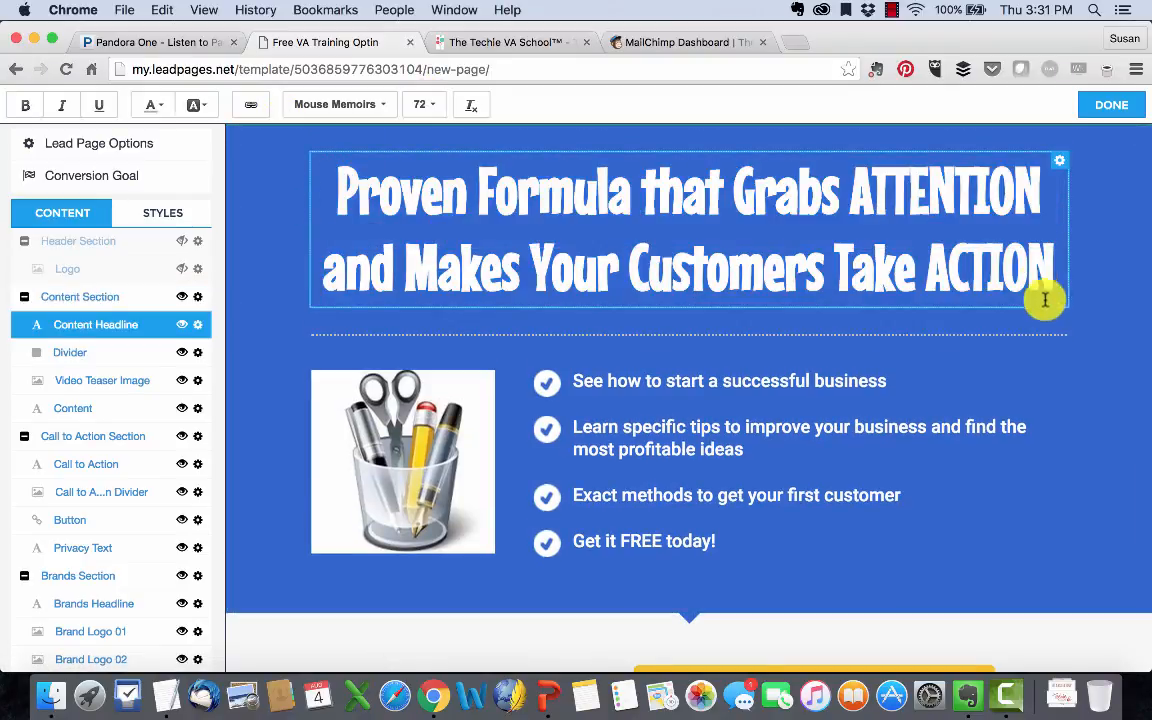
{"action": "triple_click", "coordinate": [673, 201]}
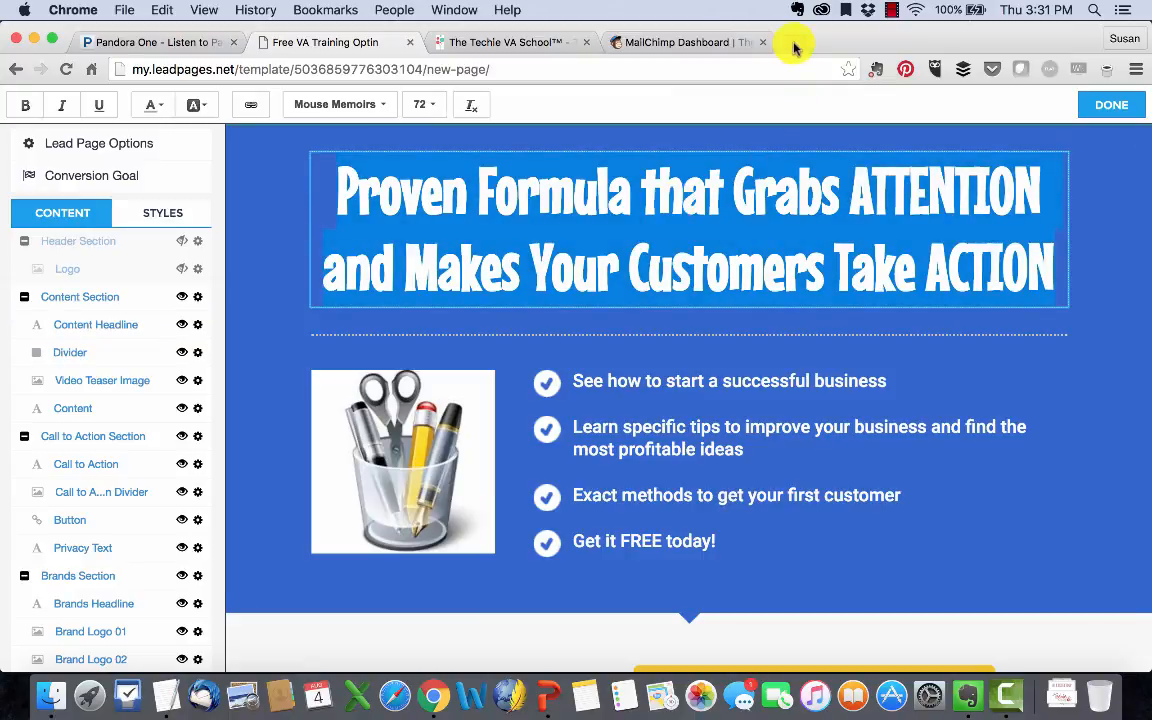
{"action": "key", "text": "super+t"}
{"action": "type", "text": "liip"}
{"action": "key", "text": "BackSpace"}
{"action": "key", "text": "BackSpace"}
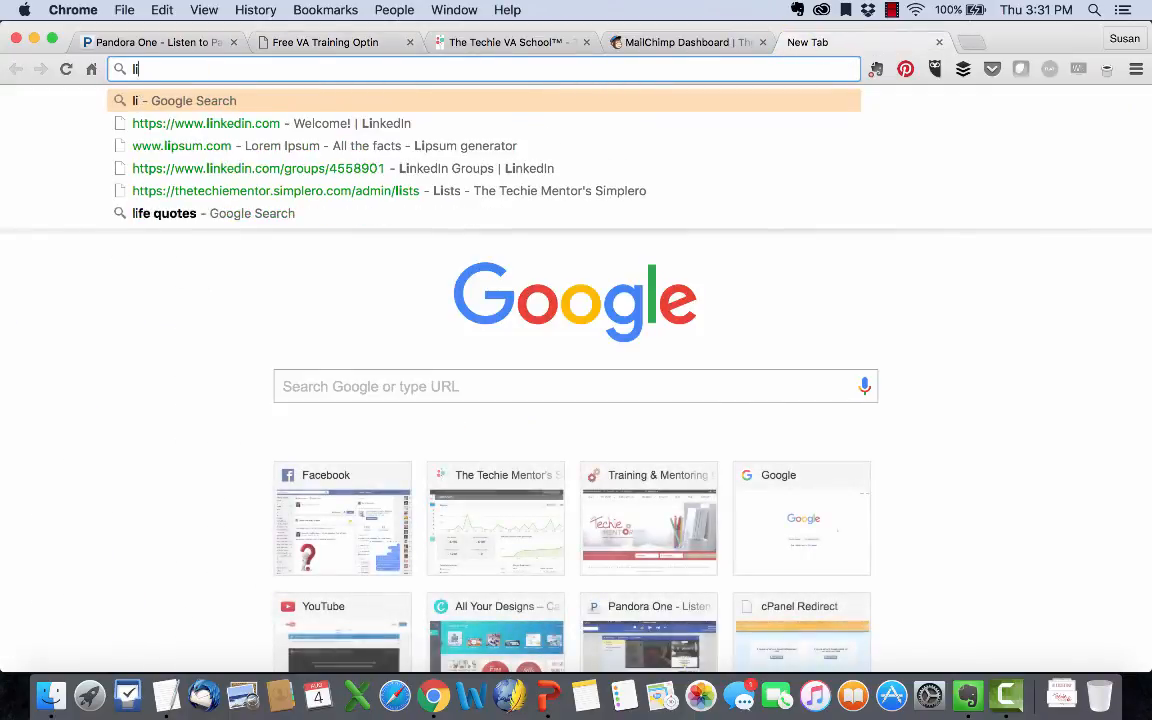
{"action": "type", "text": "s"}
{"action": "key", "text": "BackSpace"}
{"action": "type", "text": "psum.com"}
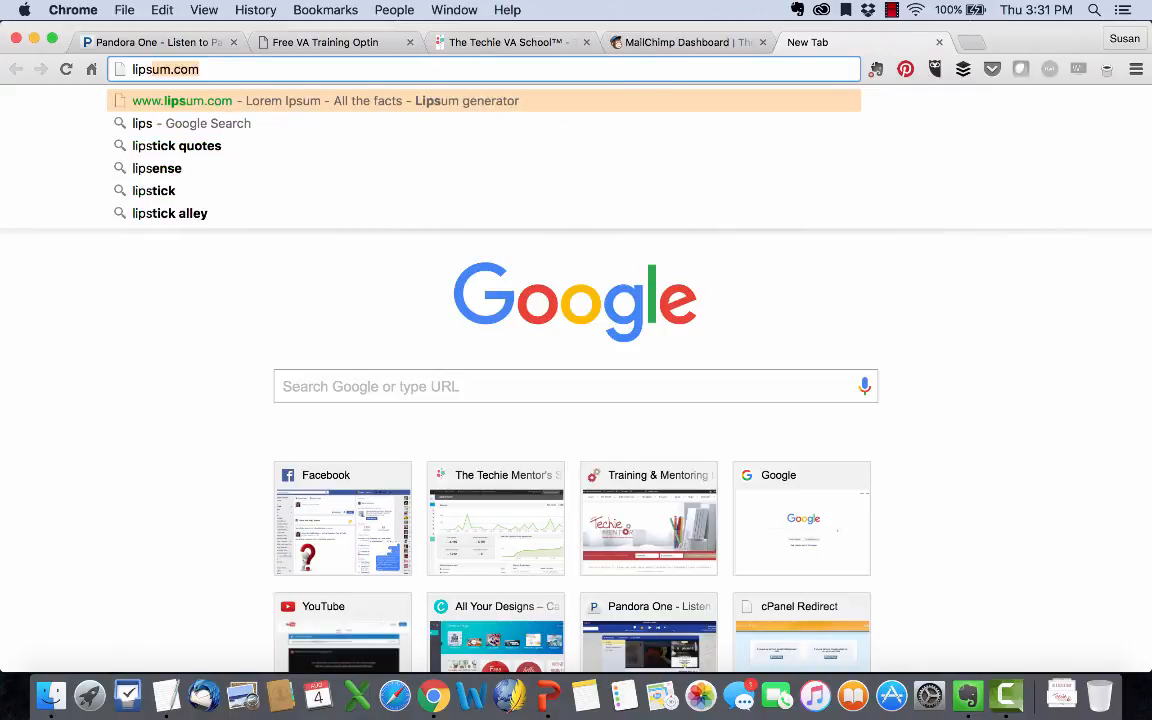
{"action": "key", "text": "Return"}
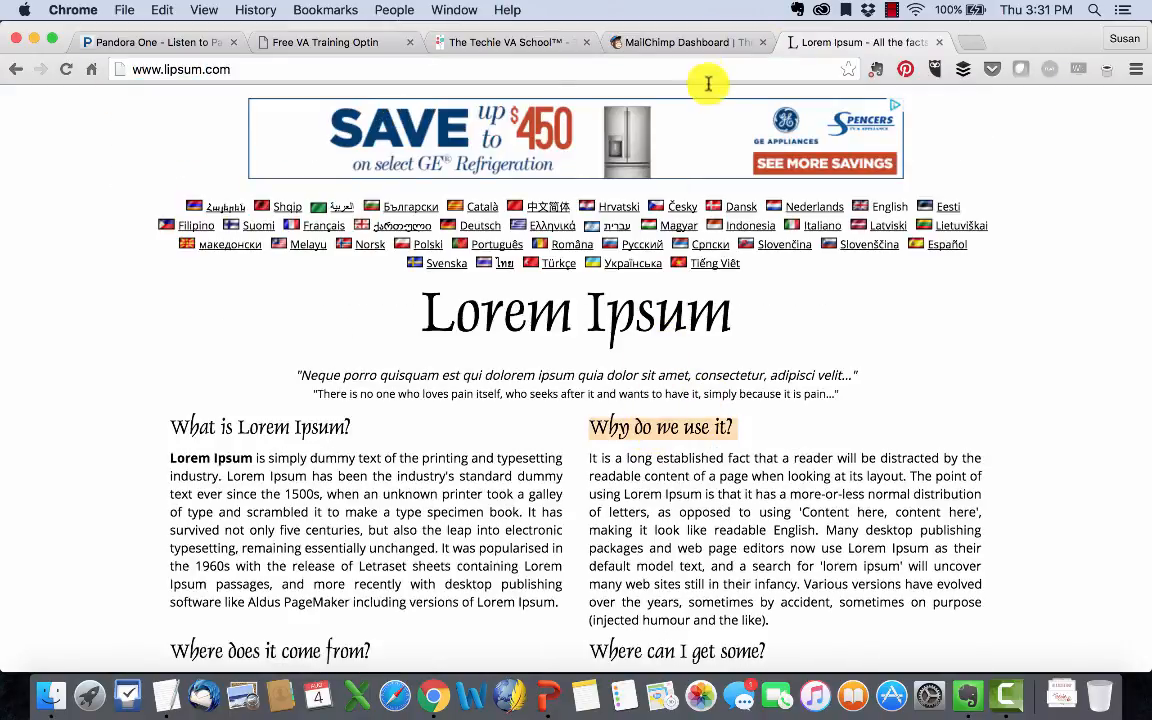
- Replace the landing page's content headline with the "Why do we use it?" heading from the Lorem Ipsum site
{"action": "left_click", "coordinate": [318, 42]}
{"action": "left_click", "coordinate": [582, 195]}
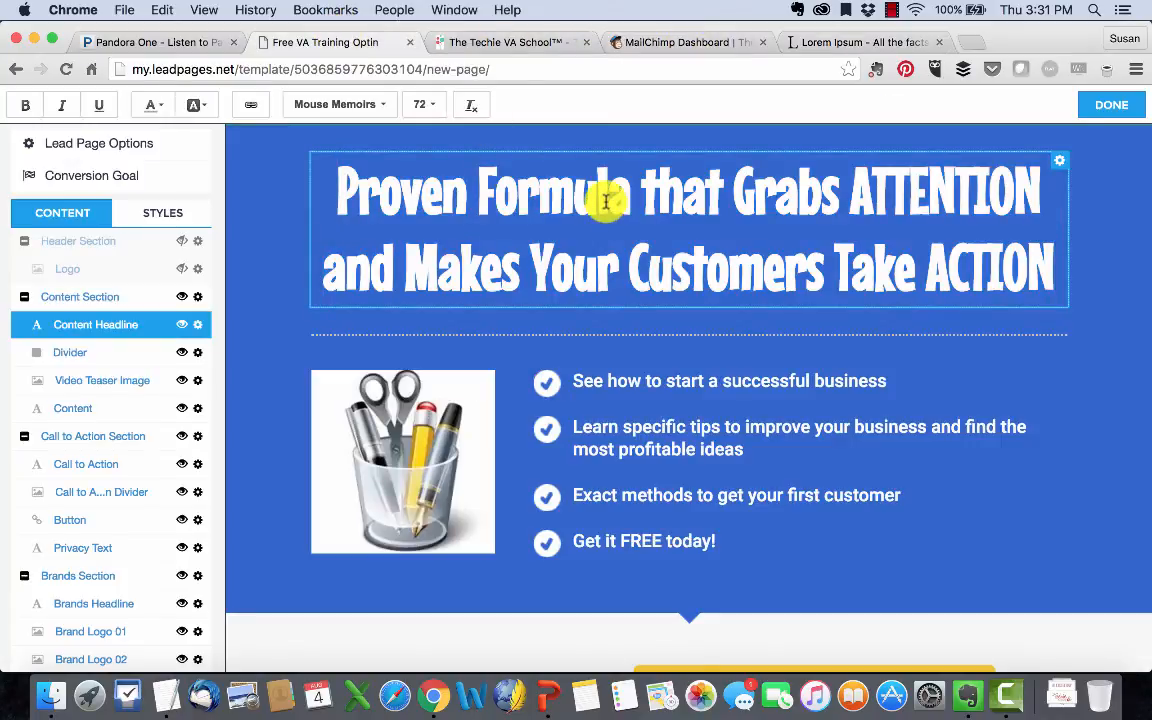
{"action": "key", "text": "super+a"}
{"action": "type", "text": "Why do we use it?"}
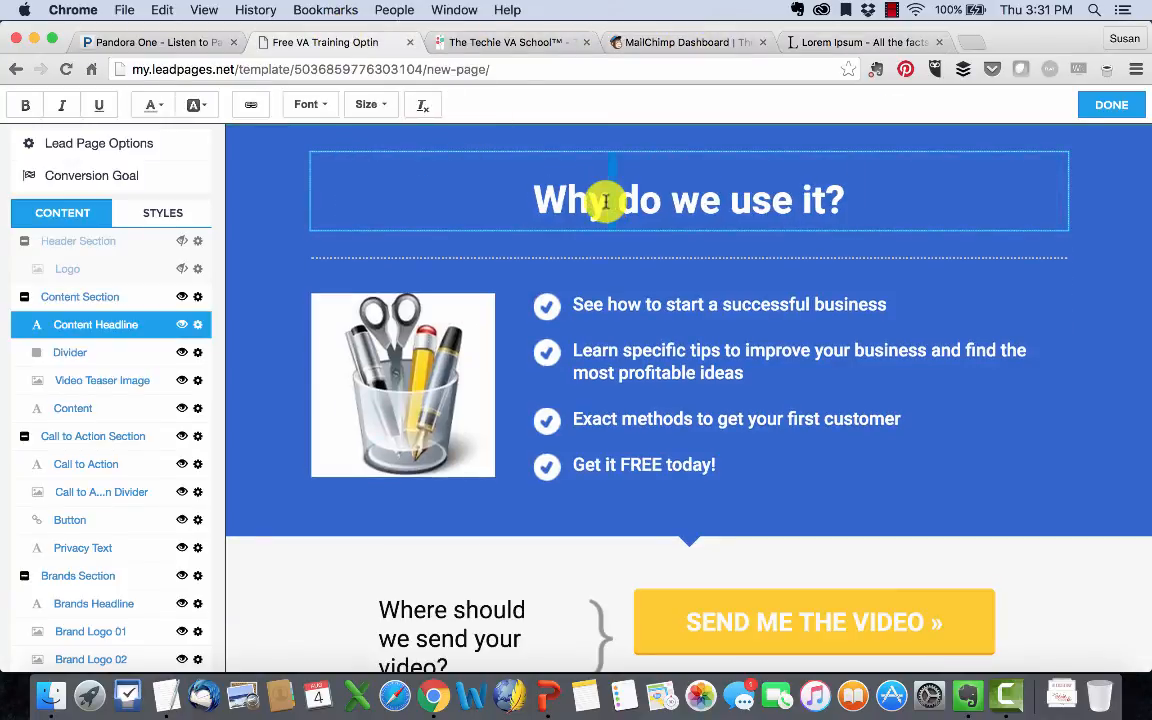
- Format the "Why do we use it?" headline in the Mouse Memoirs font at size 72
{"action": "triple_click", "coordinate": [602, 198]}
{"action": "left_click", "coordinate": [320, 106]}
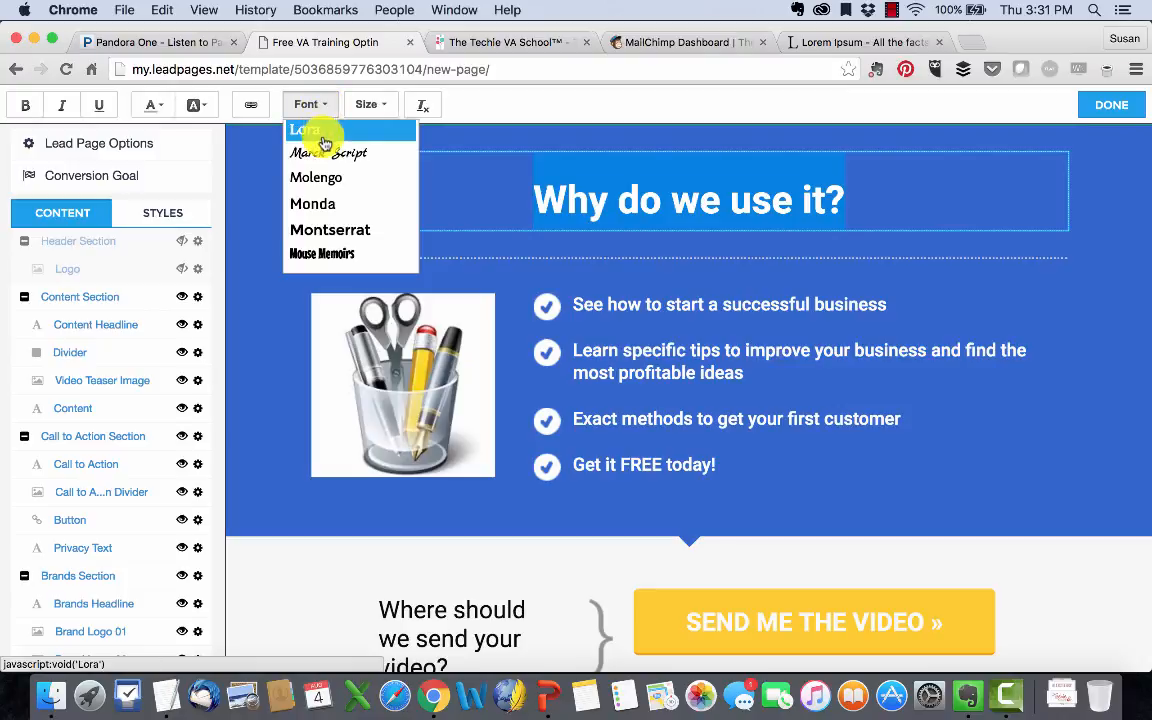
{"action": "left_click", "coordinate": [320, 252]}
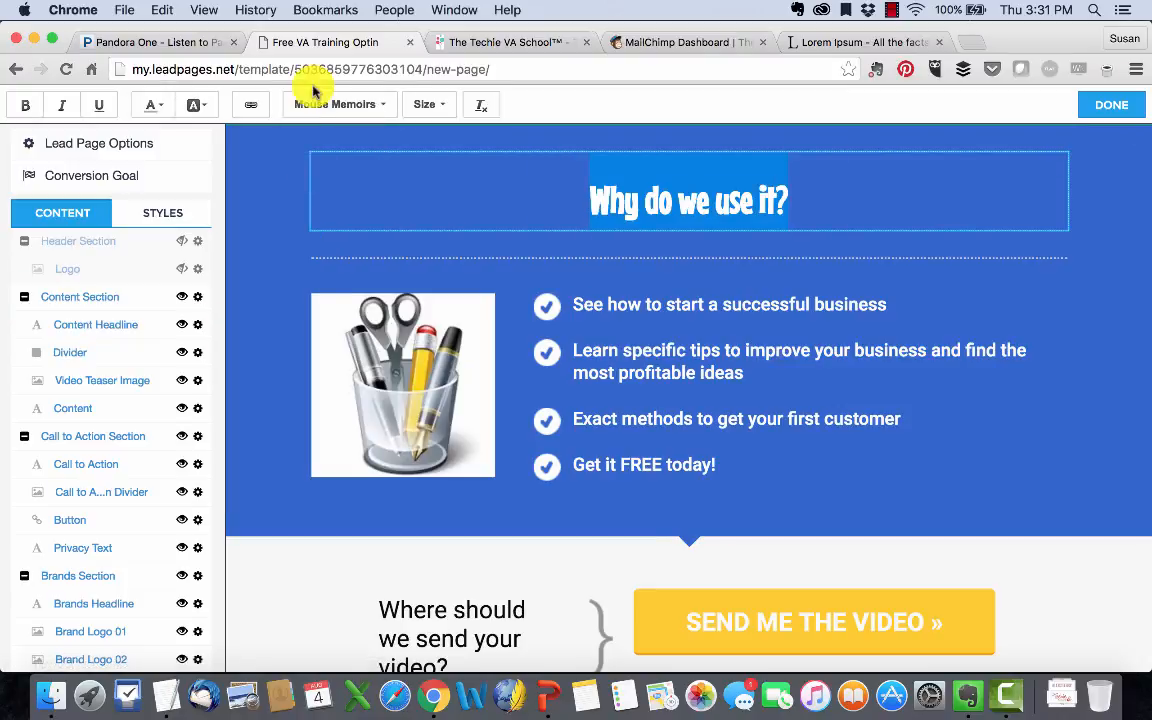
{"action": "left_click", "coordinate": [447, 106]}
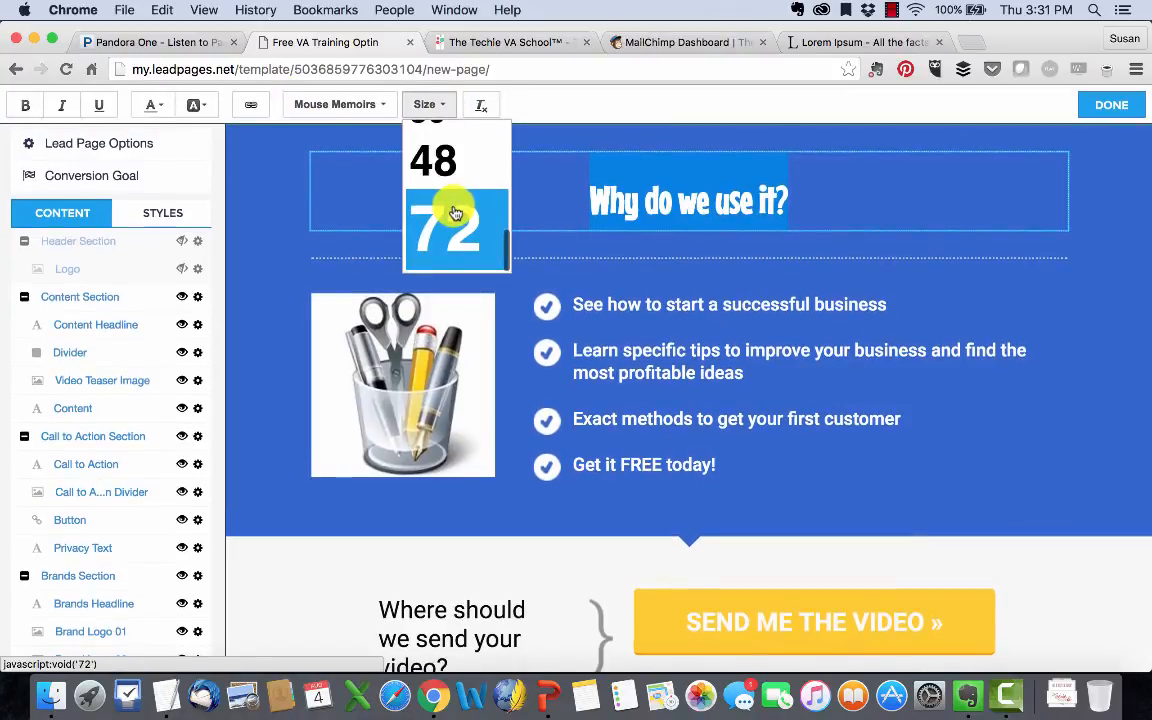
{"action": "left_click", "coordinate": [452, 218]}
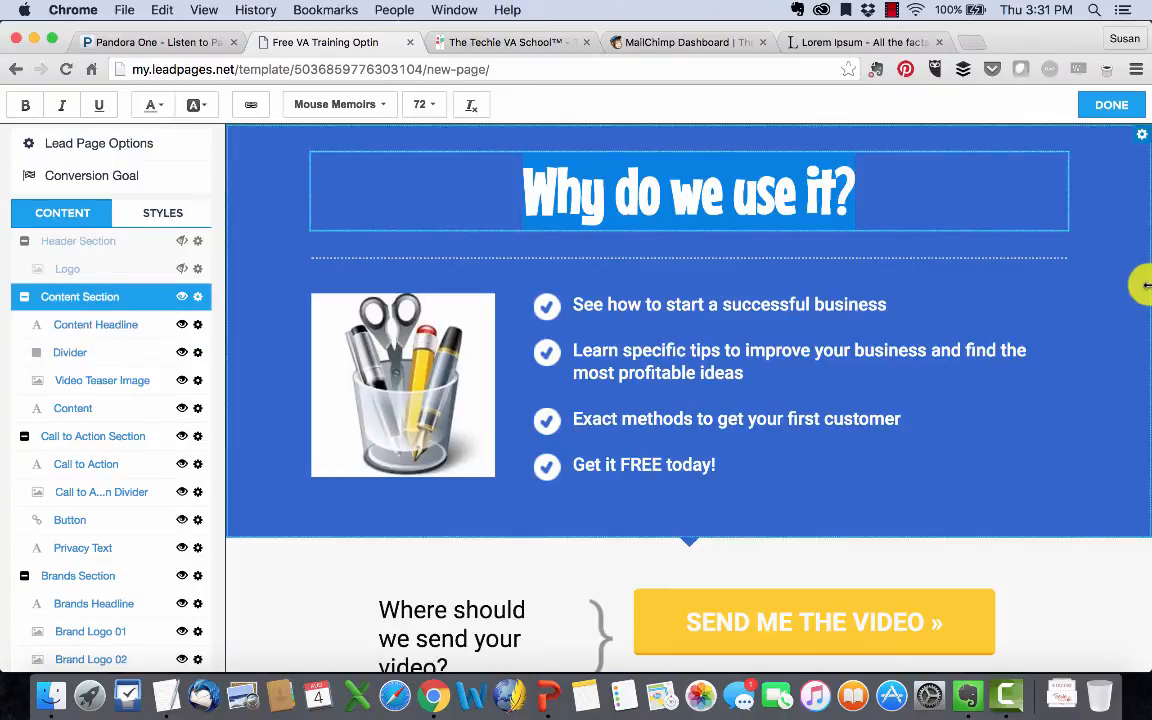
{"action": "left_click", "coordinate": [1117, 314]}
{"action": "triple_click", "coordinate": [761, 197]}
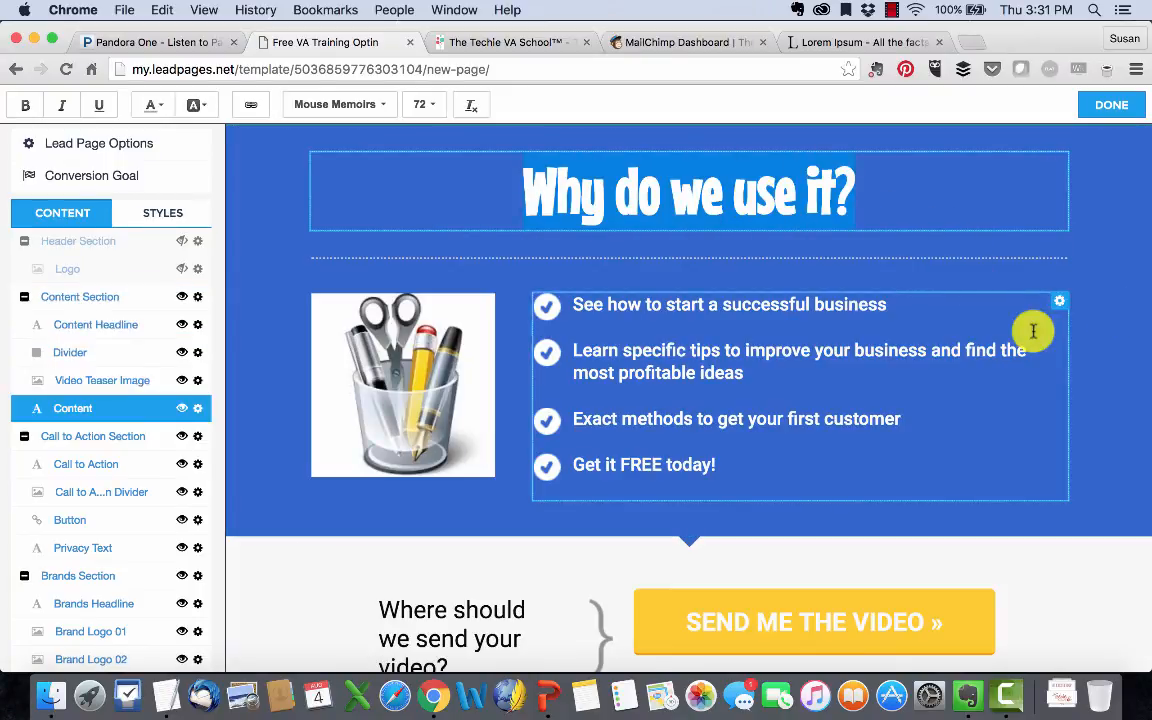
{"action": "left_click", "coordinate": [1010, 279]}
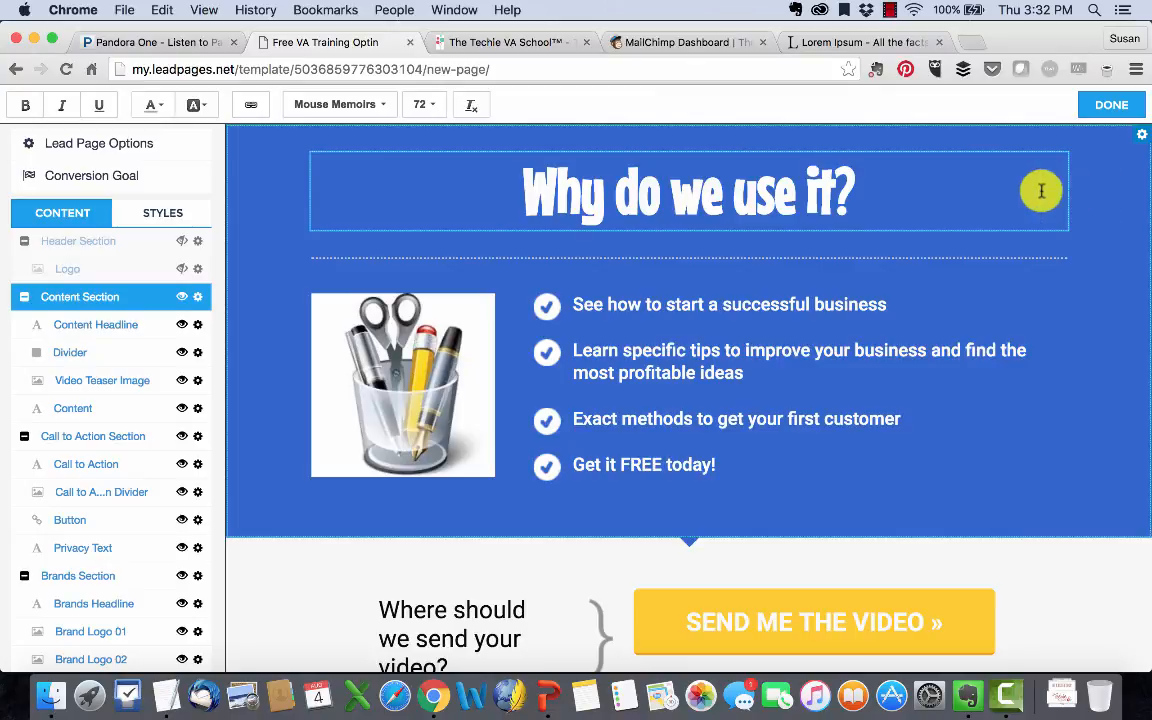
{"action": "scroll", "coordinate": [135, 390], "scroll_direction": "down", "scroll_amount": 3}
{"action": "scroll", "coordinate": [135, 390], "scroll_direction": "up", "scroll_amount": 3}
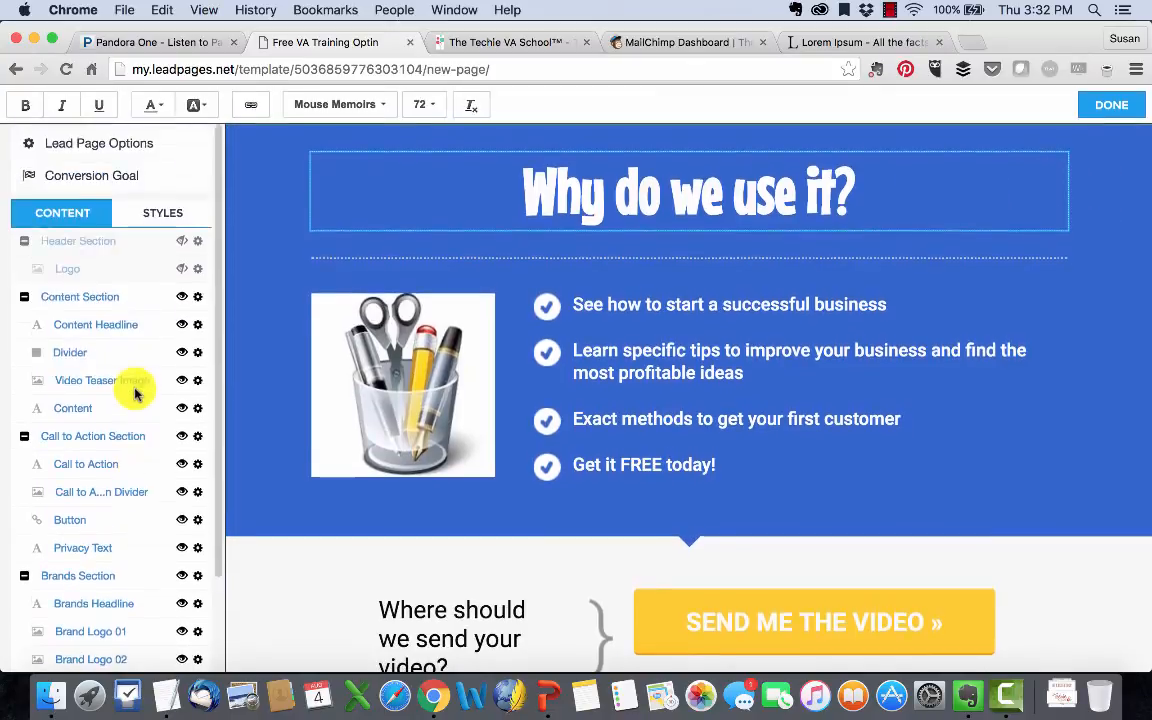
- Change the page's Main Font style to Cabin and check it across the page
{"action": "left_click", "coordinate": [166, 210]}
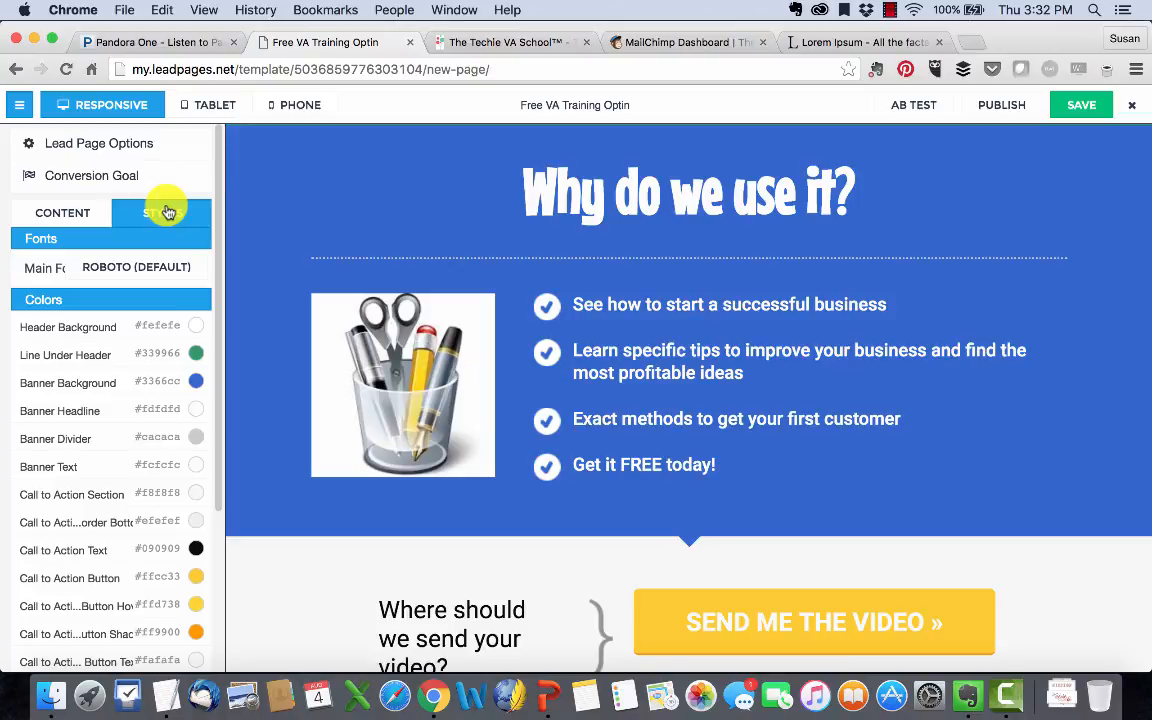
{"action": "left_click", "coordinate": [117, 267]}
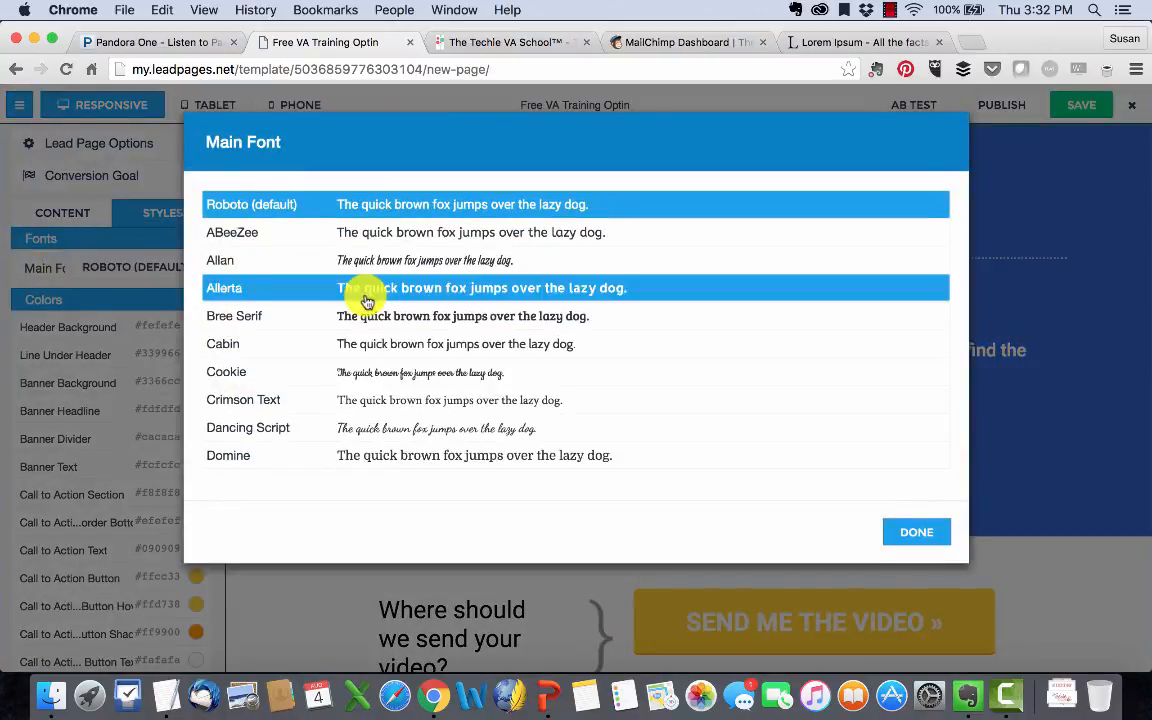
{"action": "left_click", "coordinate": [276, 346]}
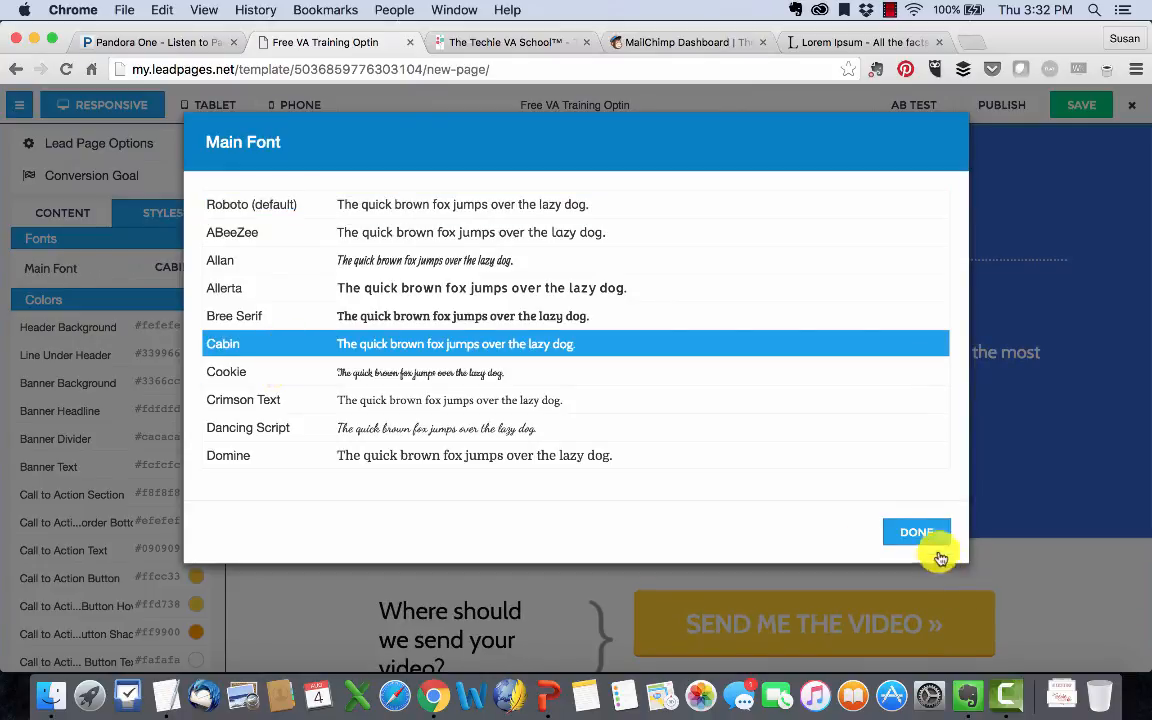
{"action": "left_click", "coordinate": [920, 532]}
{"action": "scroll", "coordinate": [884, 467], "scroll_direction": "down", "scroll_amount": 5}
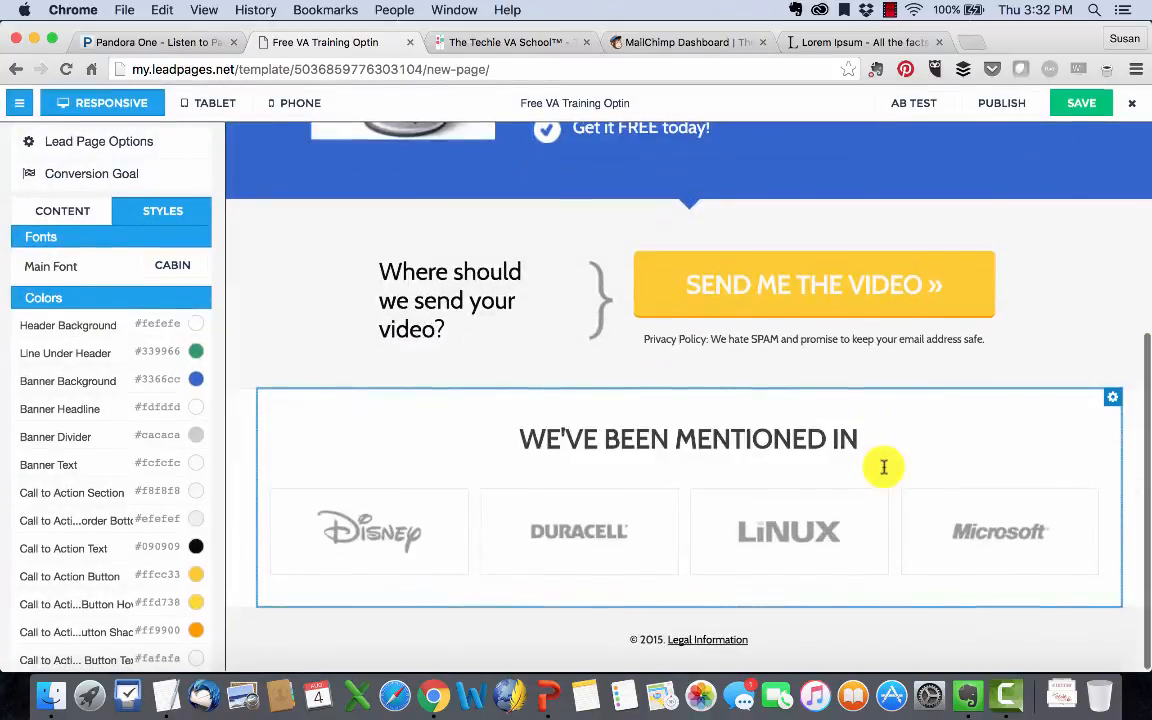
{"action": "scroll", "coordinate": [882, 465], "scroll_direction": "up", "scroll_amount": 5}
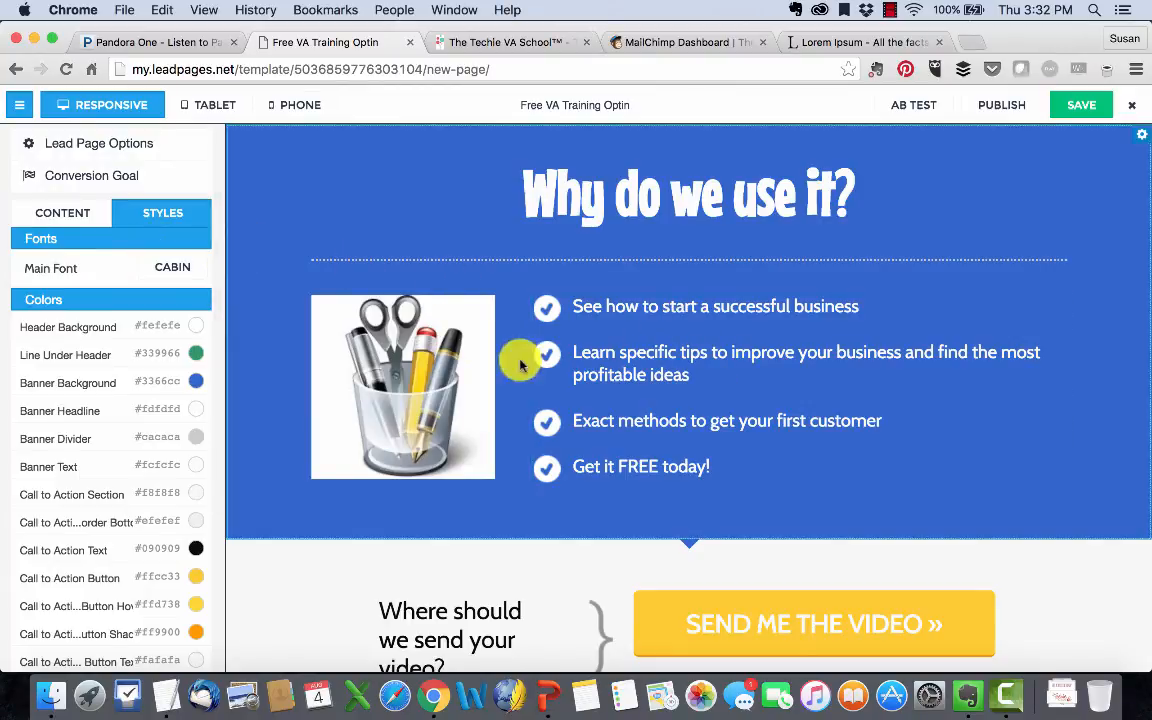
- Look through the page's color styles and set the Banner Background color to #990000
{"action": "scroll", "coordinate": [90, 329], "scroll_direction": "down", "scroll_amount": 5}
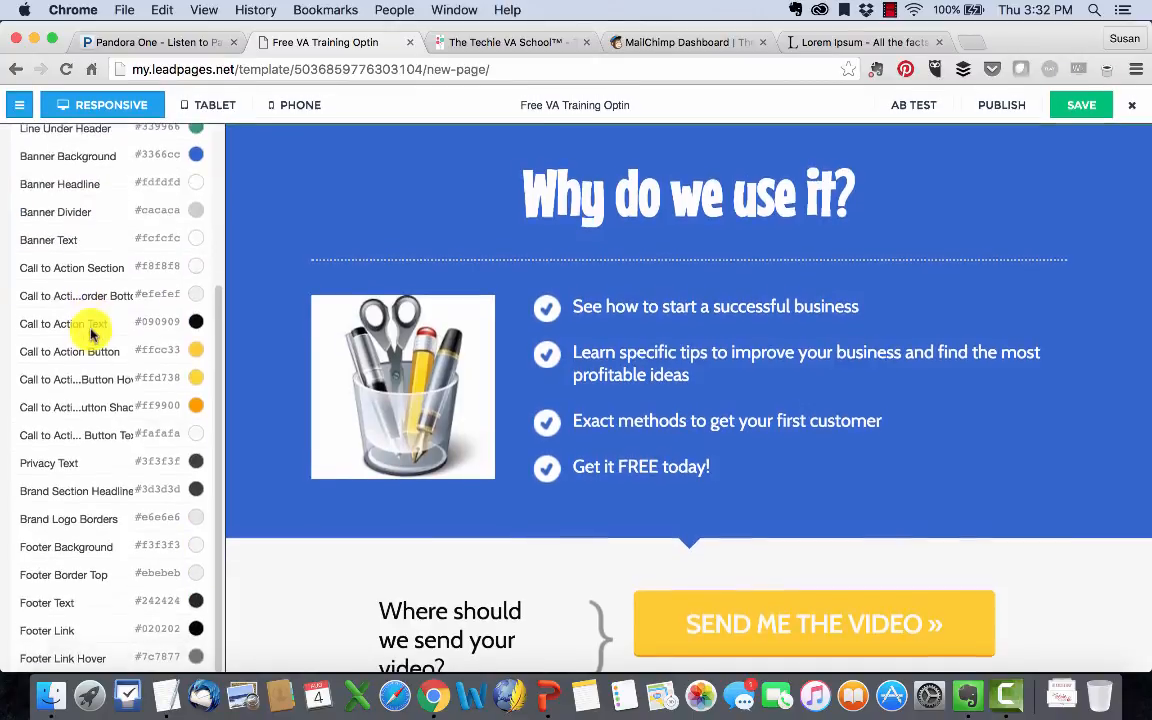
{"action": "scroll", "coordinate": [90, 329], "scroll_direction": "up", "scroll_amount": 5}
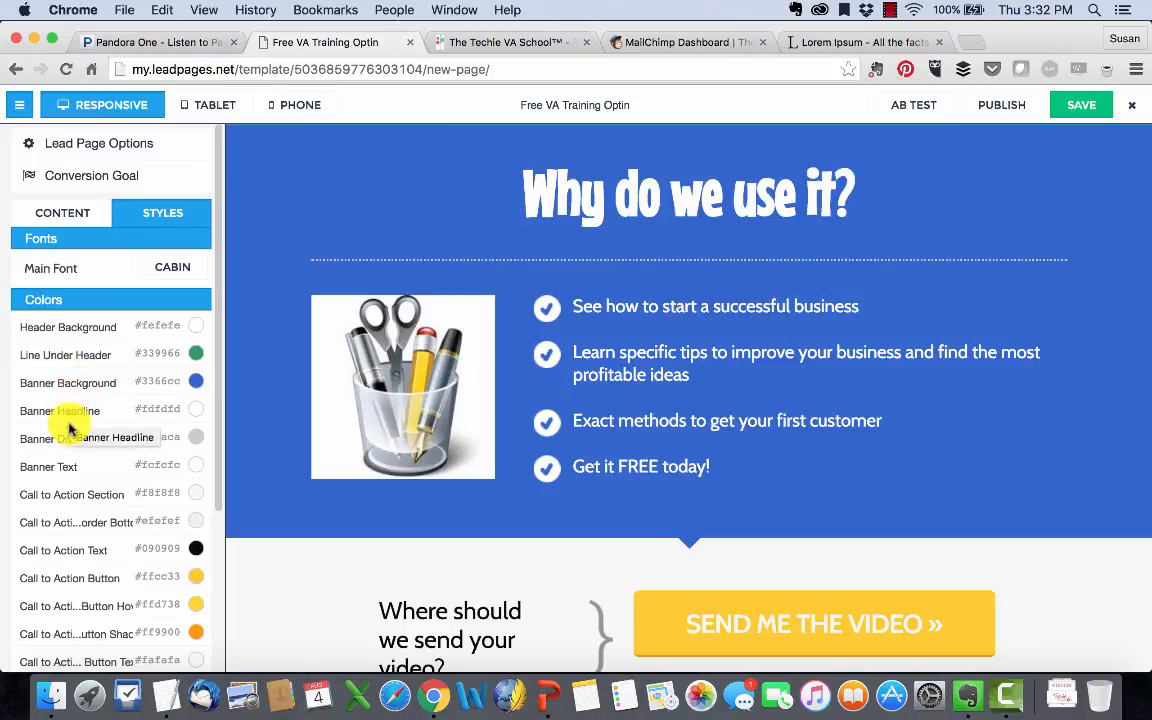
{"action": "scroll", "coordinate": [74, 470], "scroll_direction": "down", "scroll_amount": 1}
{"action": "scroll", "coordinate": [40, 465], "scroll_direction": "down", "scroll_amount": 5}
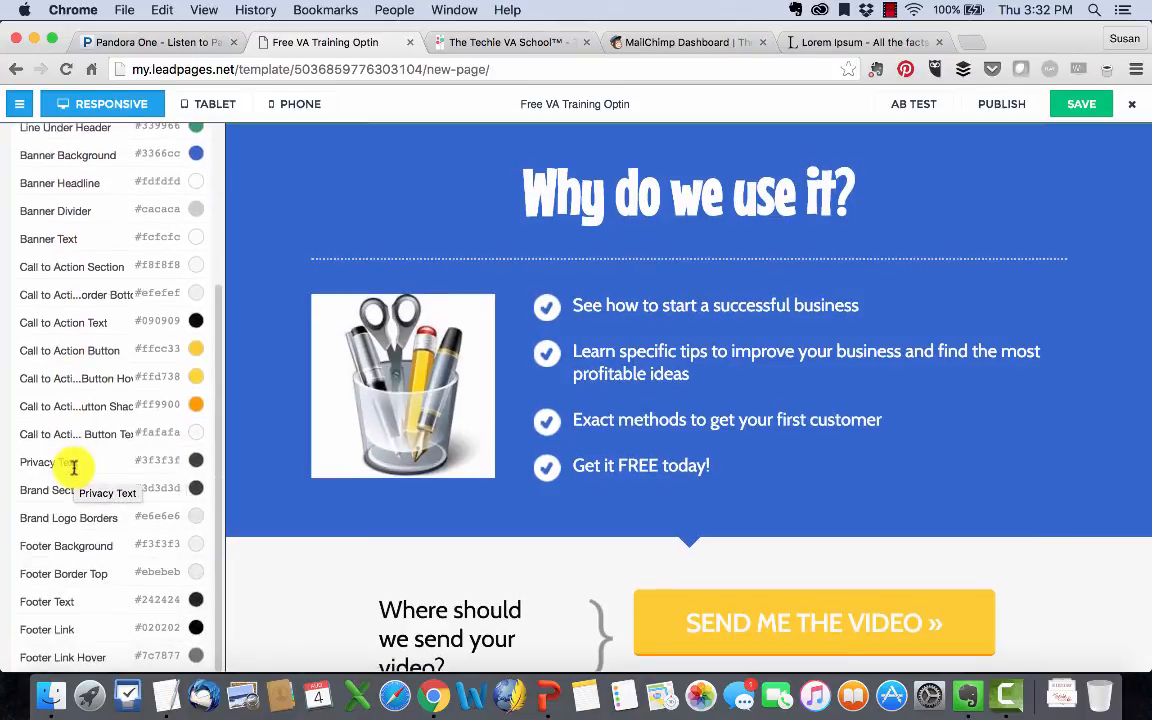
{"action": "scroll", "coordinate": [31, 463], "scroll_direction": "up", "scroll_amount": 6}
{"action": "left_click", "coordinate": [155, 383]}
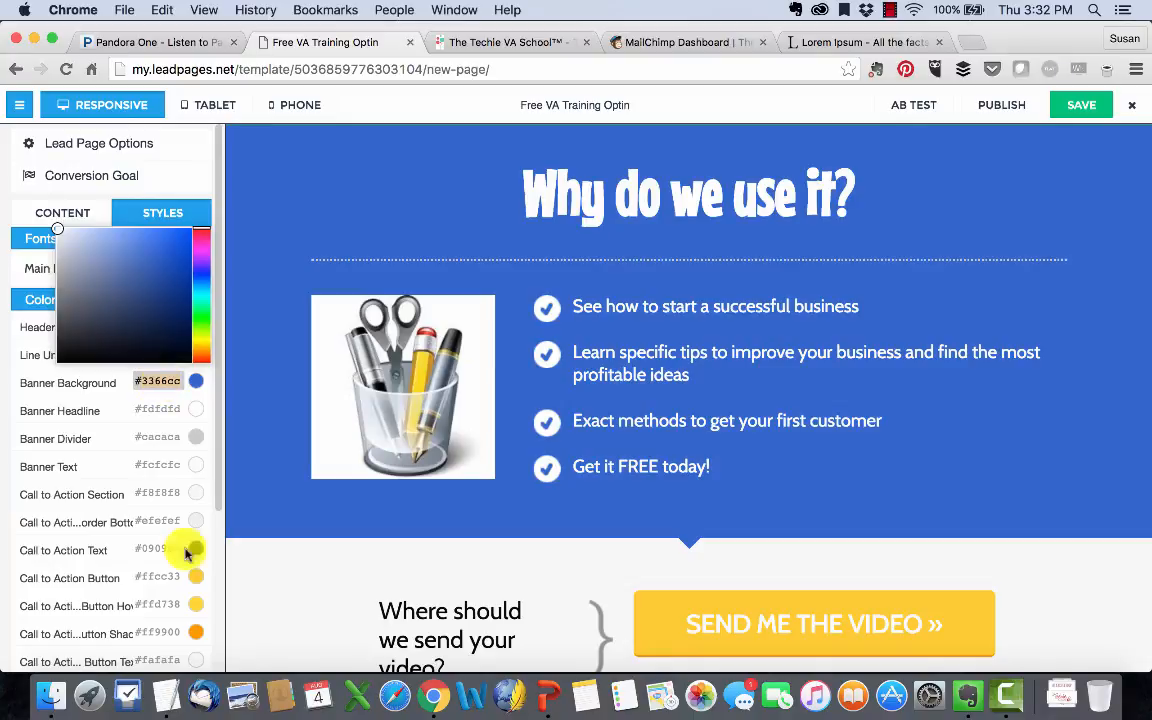
{"action": "left_click", "coordinate": [166, 695]}
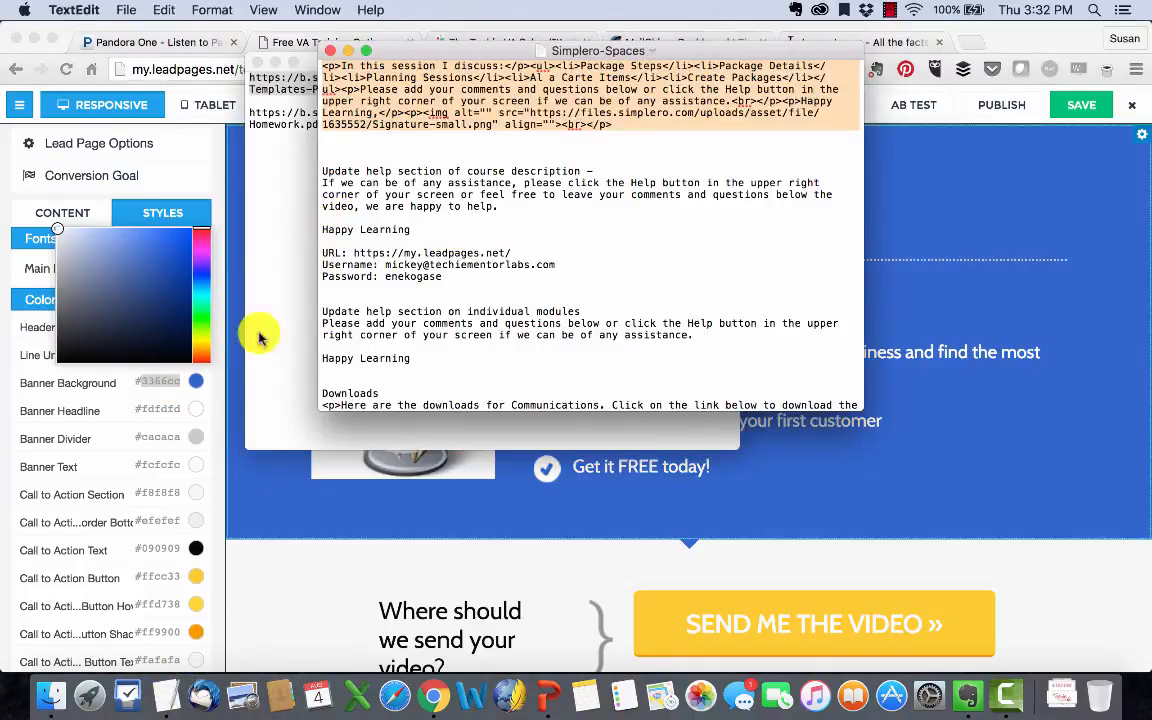
{"action": "left_click", "coordinate": [167, 391]}
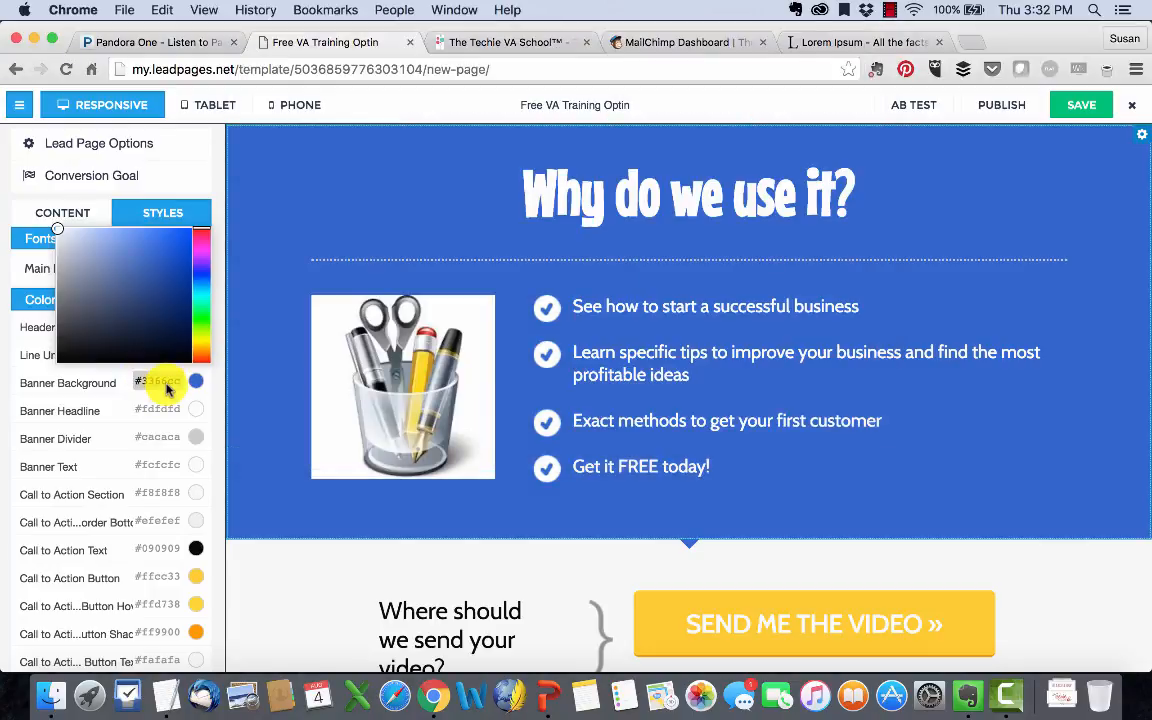
{"action": "type", "text": "#990000"}
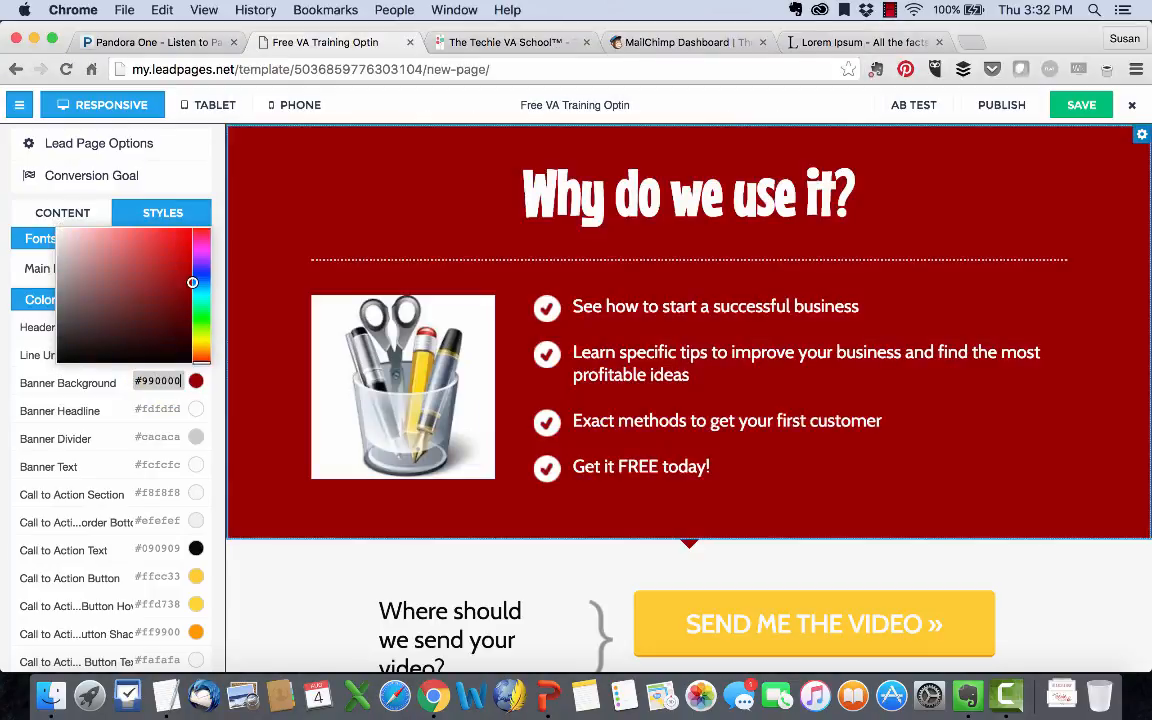
{"action": "key", "text": "Return"}
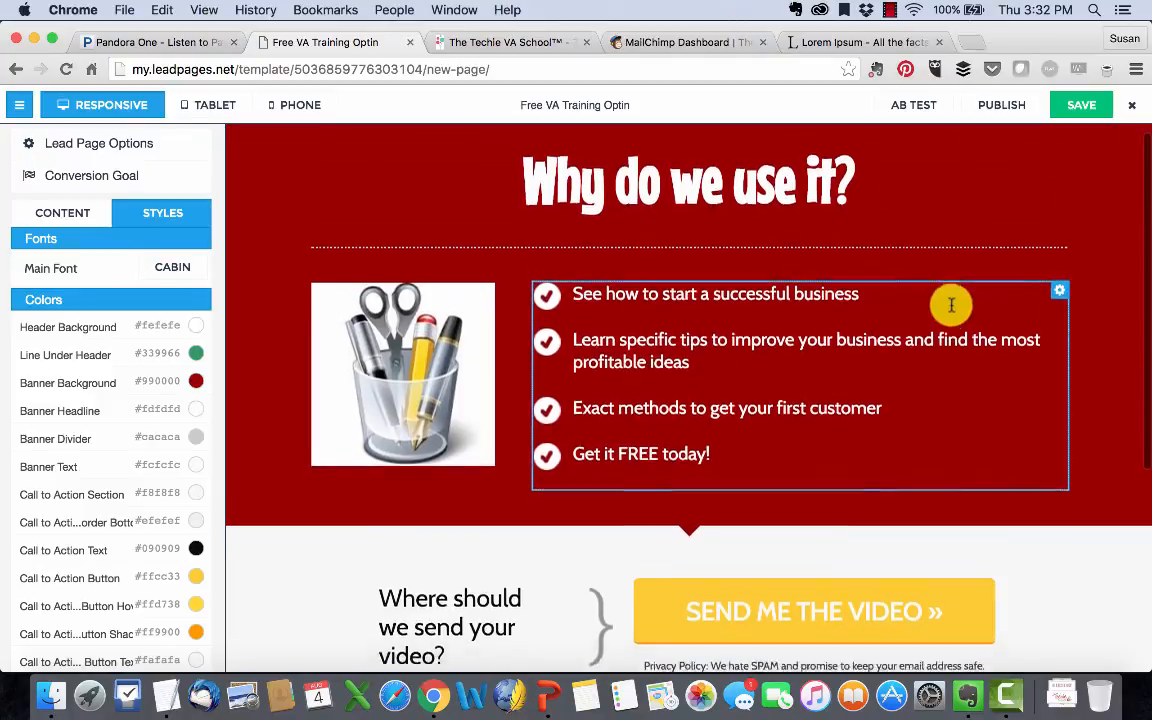
{"action": "scroll", "coordinate": [951, 303], "scroll_direction": "down", "scroll_amount": 4}
{"action": "scroll", "coordinate": [951, 303], "scroll_direction": "up", "scroll_amount": 4}
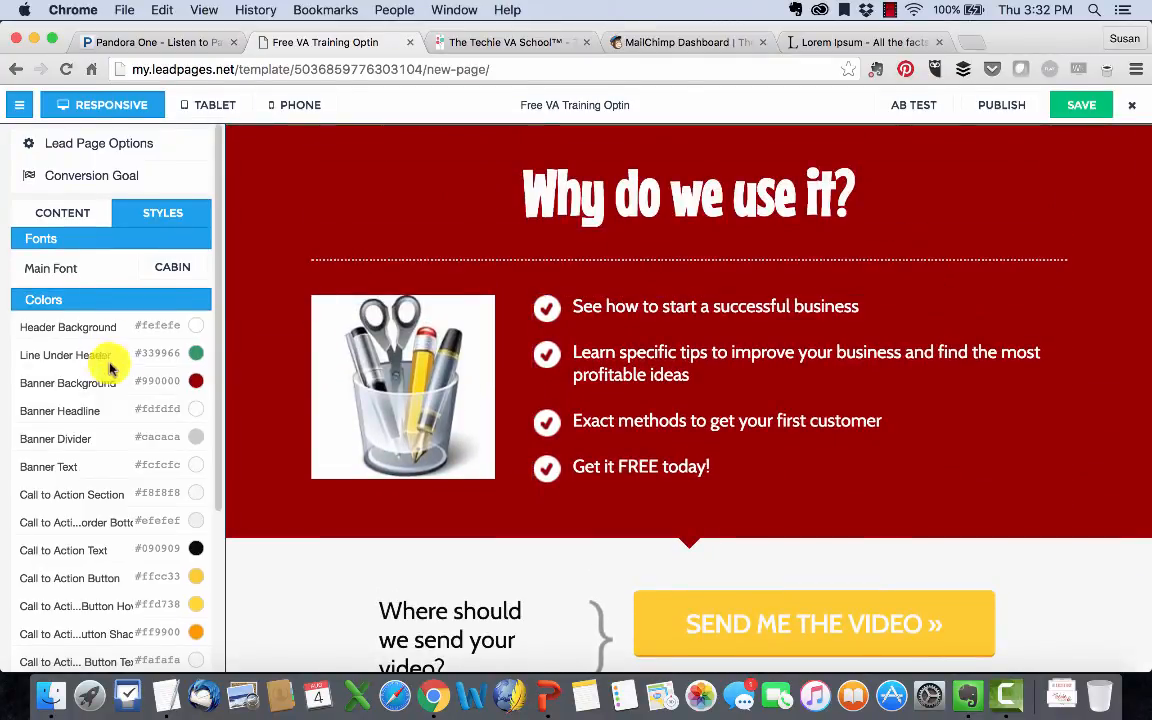
- Check the Banner Background color picker, and change the Line Under Header color to light gray #bfbfbf
{"action": "left_click", "coordinate": [153, 378]}
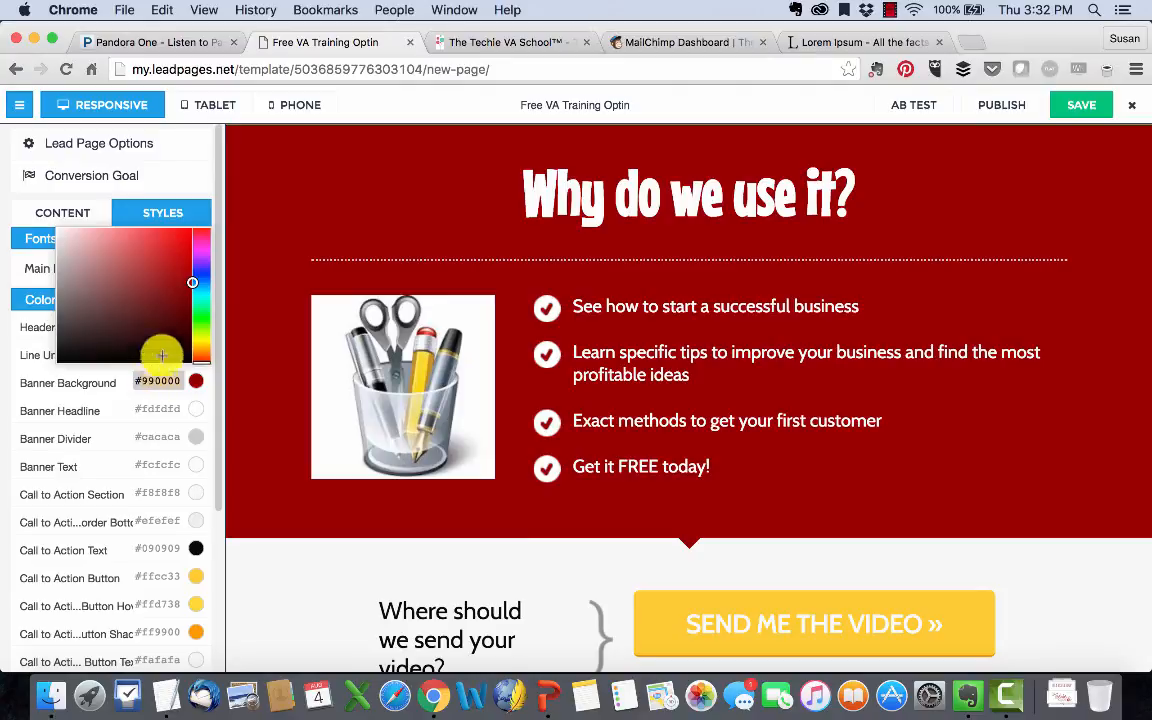
{"action": "left_click", "coordinate": [212, 399]}
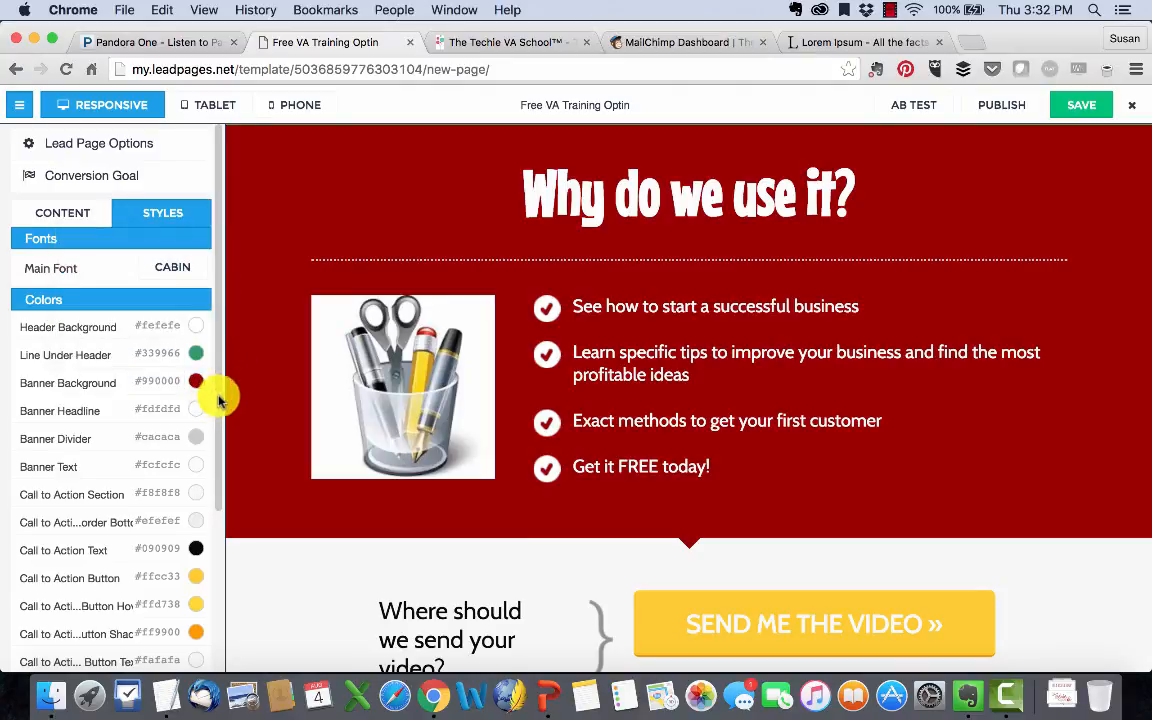
{"action": "left_click", "coordinate": [160, 352]}
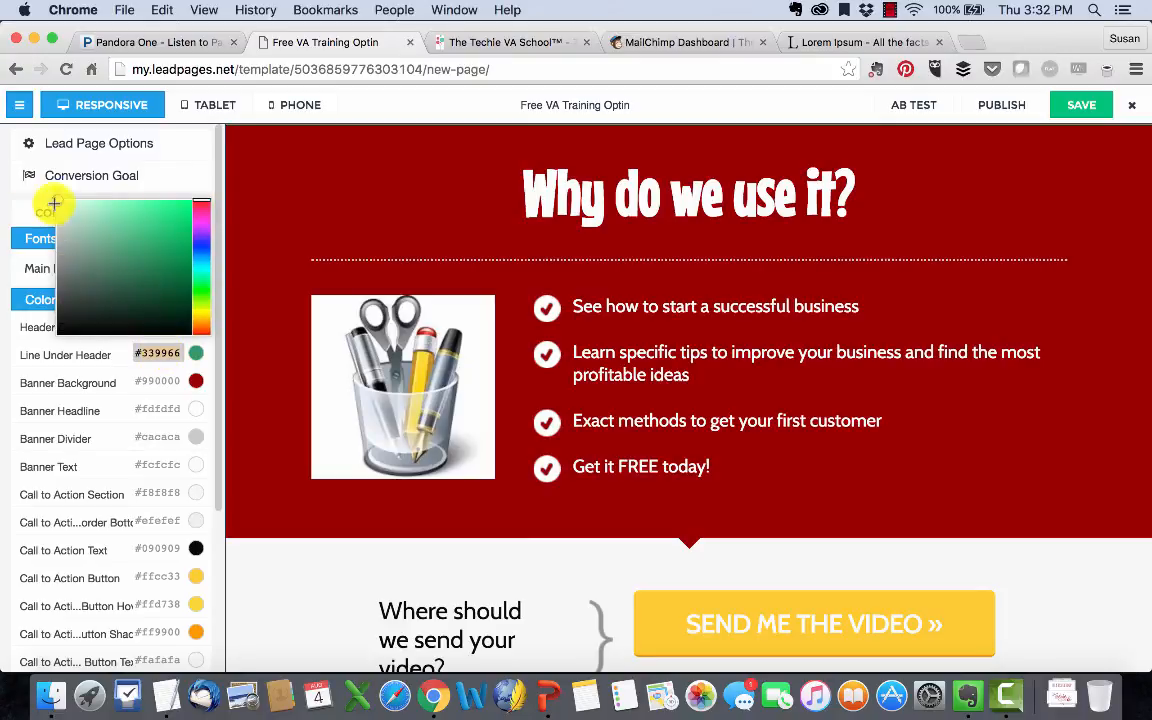
{"action": "left_click_drag", "start_coordinate": [57, 201], "coordinate": [54, 239]}
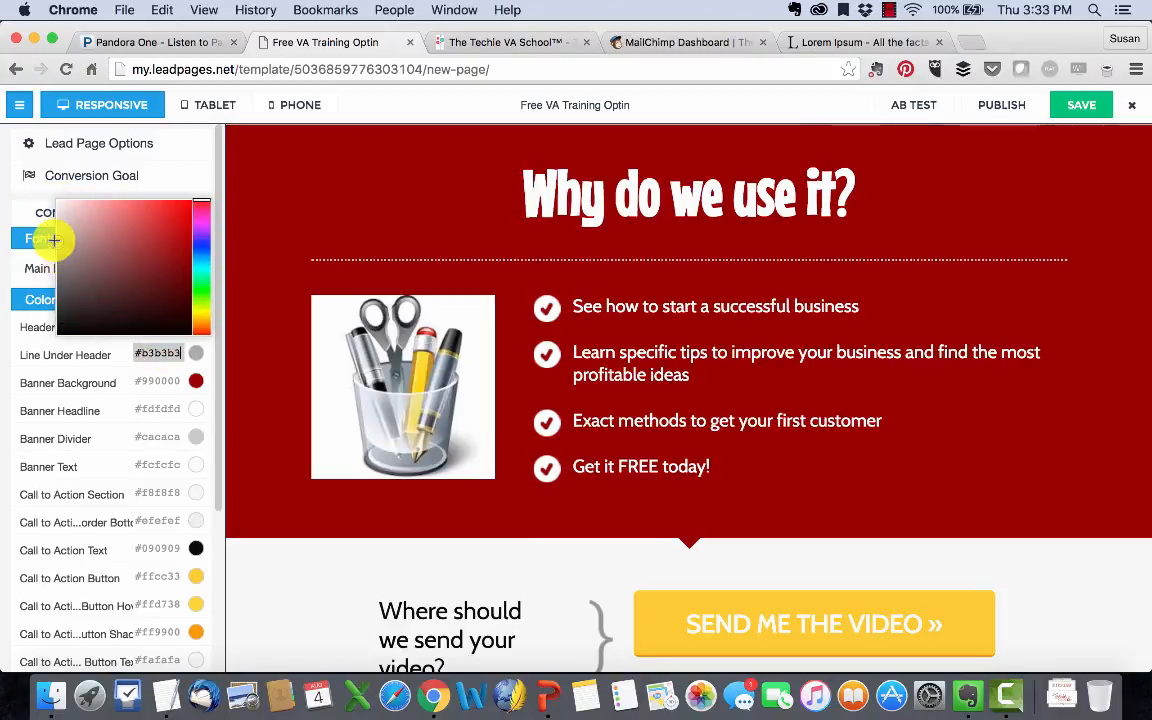
{"action": "left_click", "coordinate": [105, 372]}
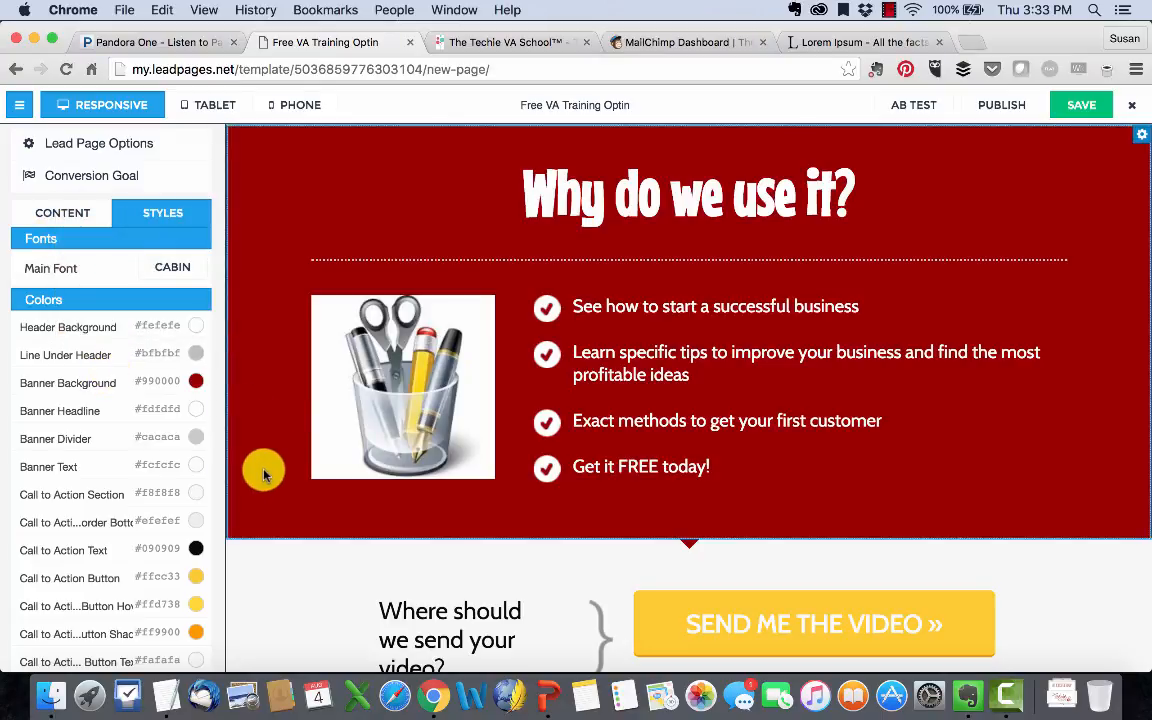
- Look at the opt-in form behind the SEND ME THE VIDEO button and close it
{"action": "scroll", "coordinate": [265, 468], "scroll_direction": "down", "scroll_amount": 2}
{"action": "scroll", "coordinate": [265, 472], "scroll_direction": "down", "scroll_amount": 1}
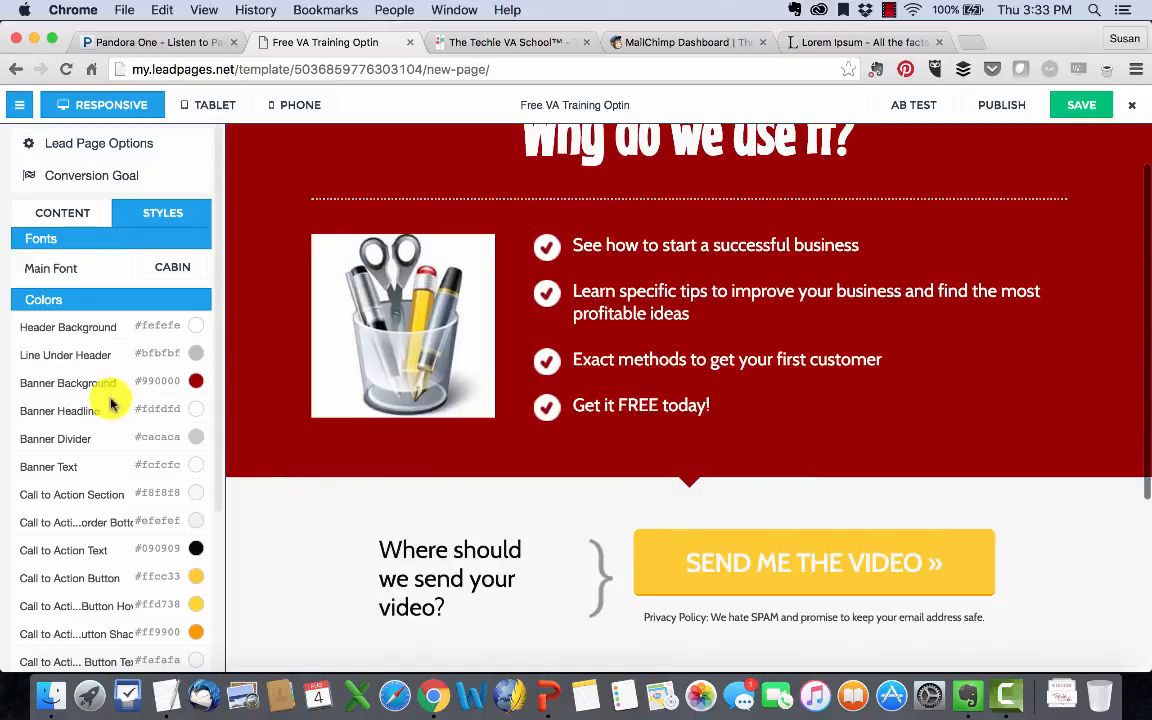
{"action": "scroll", "coordinate": [135, 460], "scroll_direction": "down", "scroll_amount": 1}
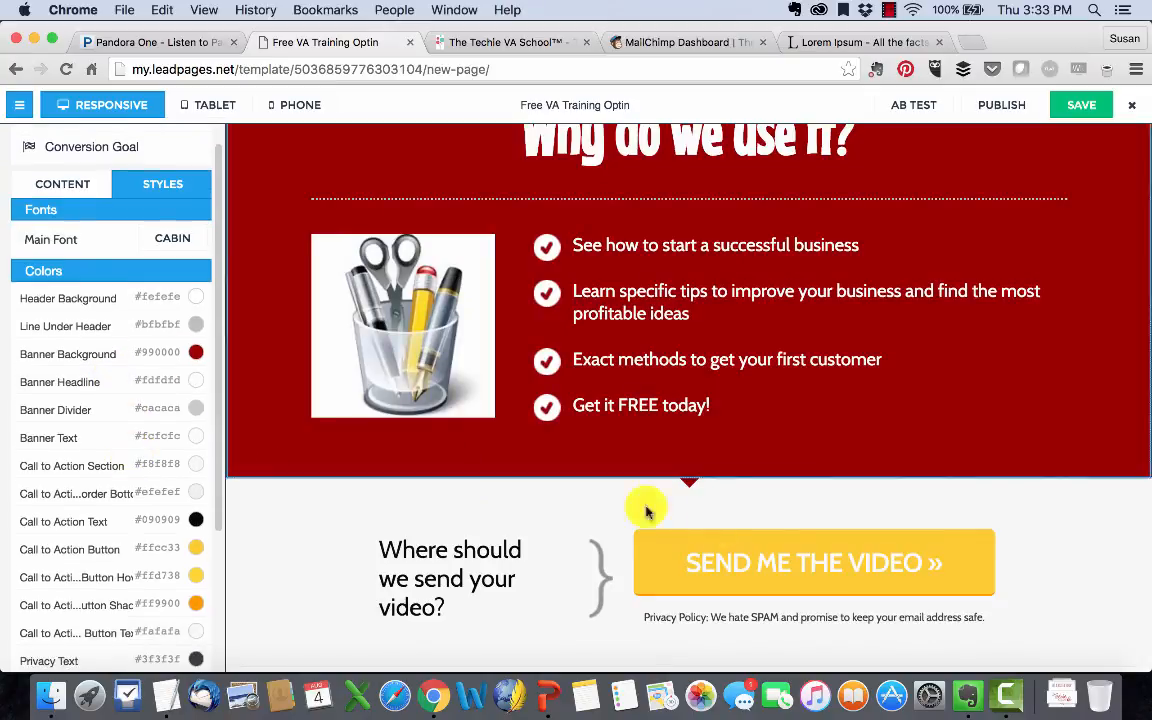
{"action": "left_click", "coordinate": [731, 556]}
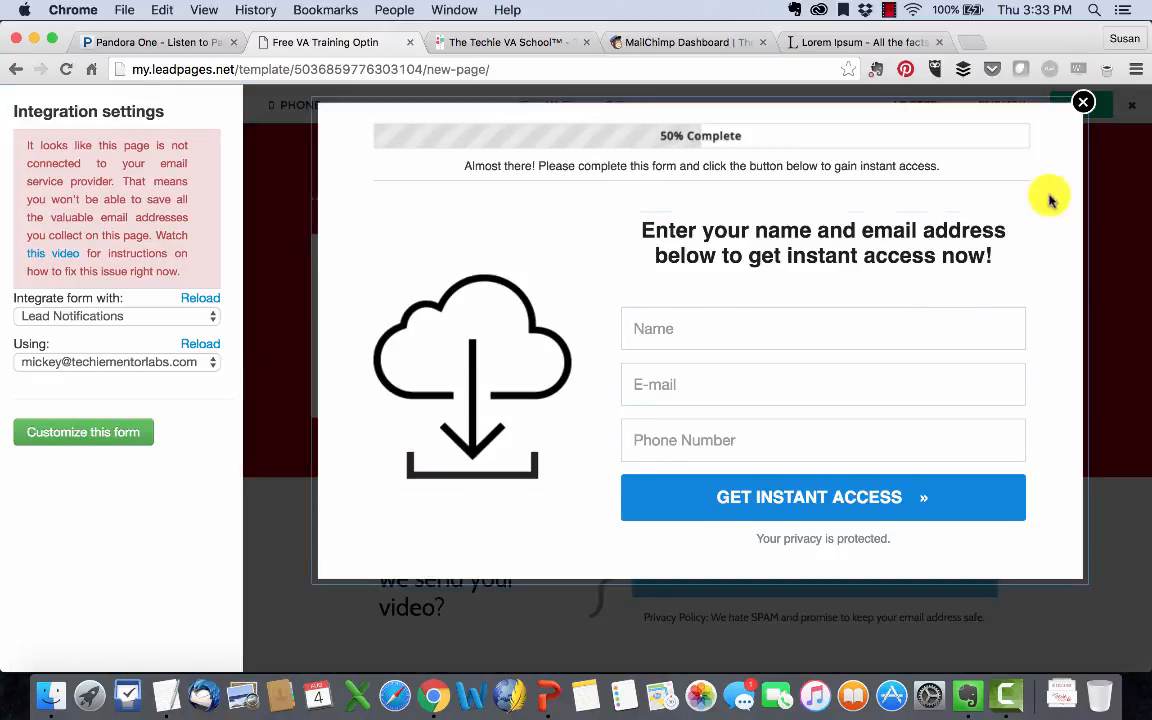
{"action": "left_click", "coordinate": [1082, 101]}
- Set the Call to Action Button color and its hover color to #990000
{"action": "scroll", "coordinate": [87, 463], "scroll_direction": "down", "scroll_amount": 4}
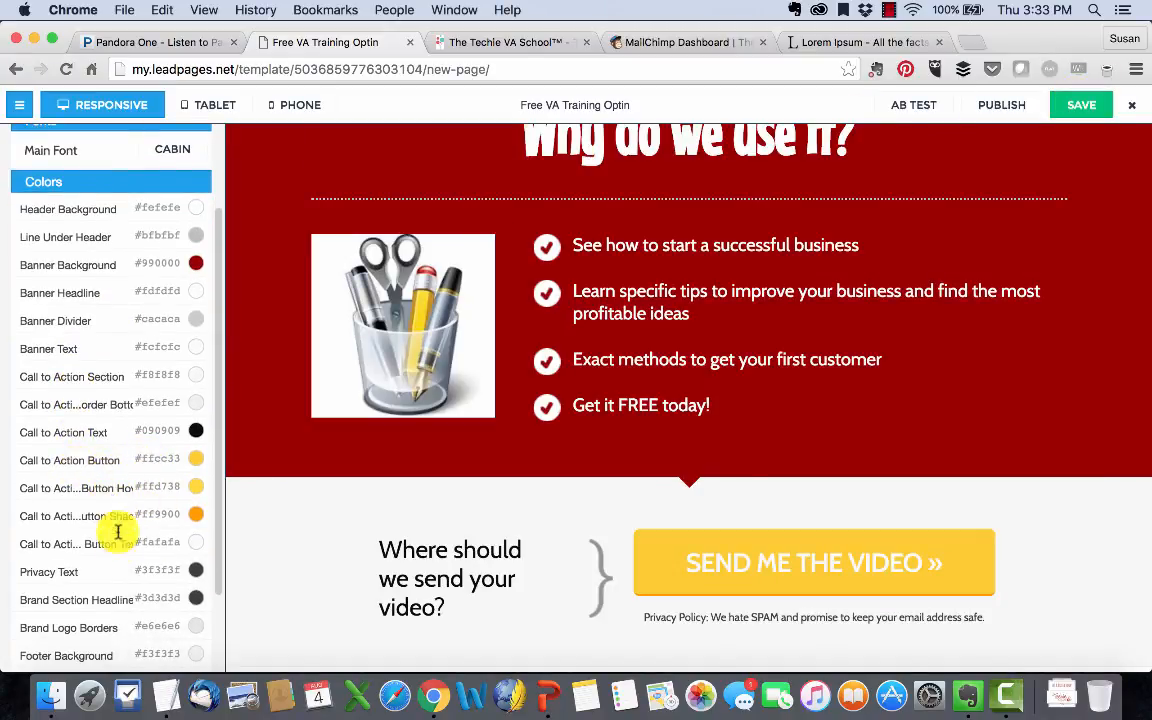
{"action": "left_click", "coordinate": [156, 455]}
{"action": "type", "text": "#9"}
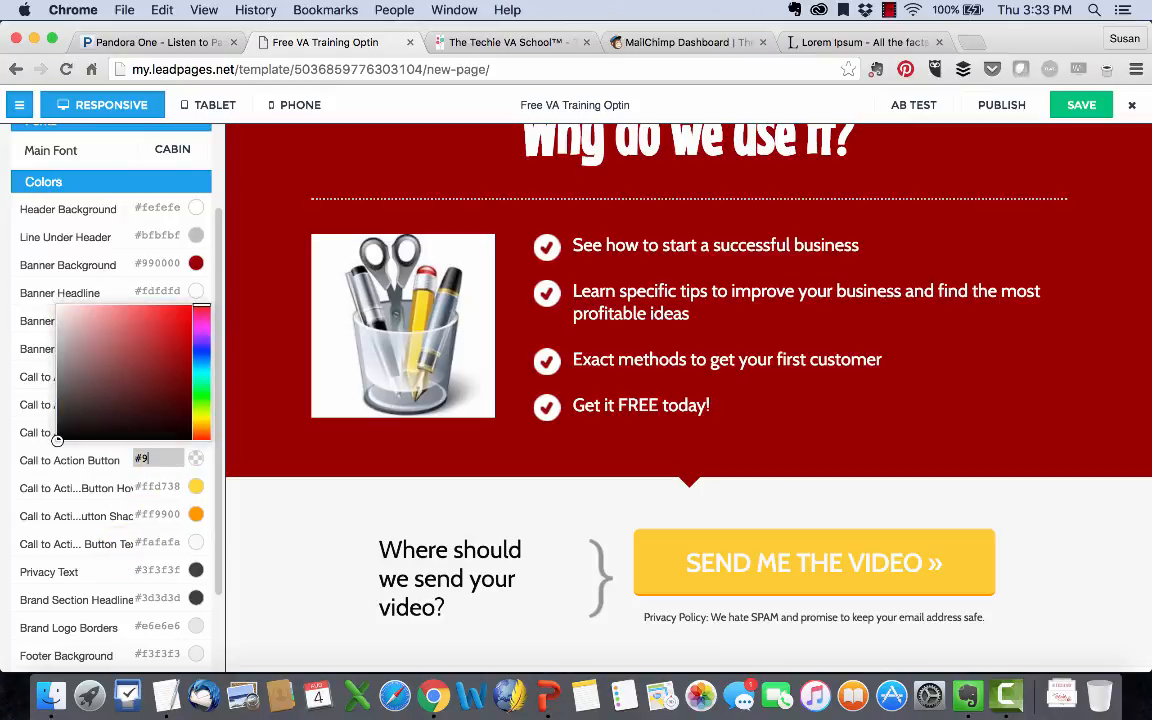
{"action": "type", "text": "90000"}
{"action": "key", "text": "Return"}
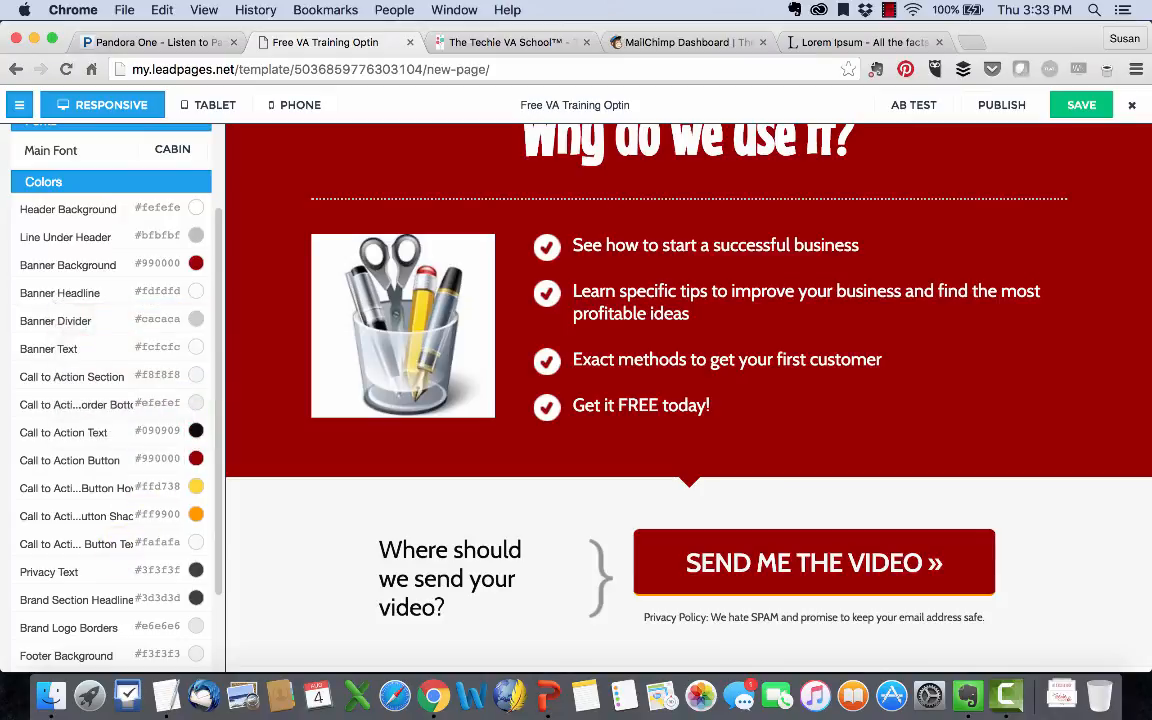
{"action": "left_click", "coordinate": [157, 486]}
{"action": "type", "text": "#9990"}
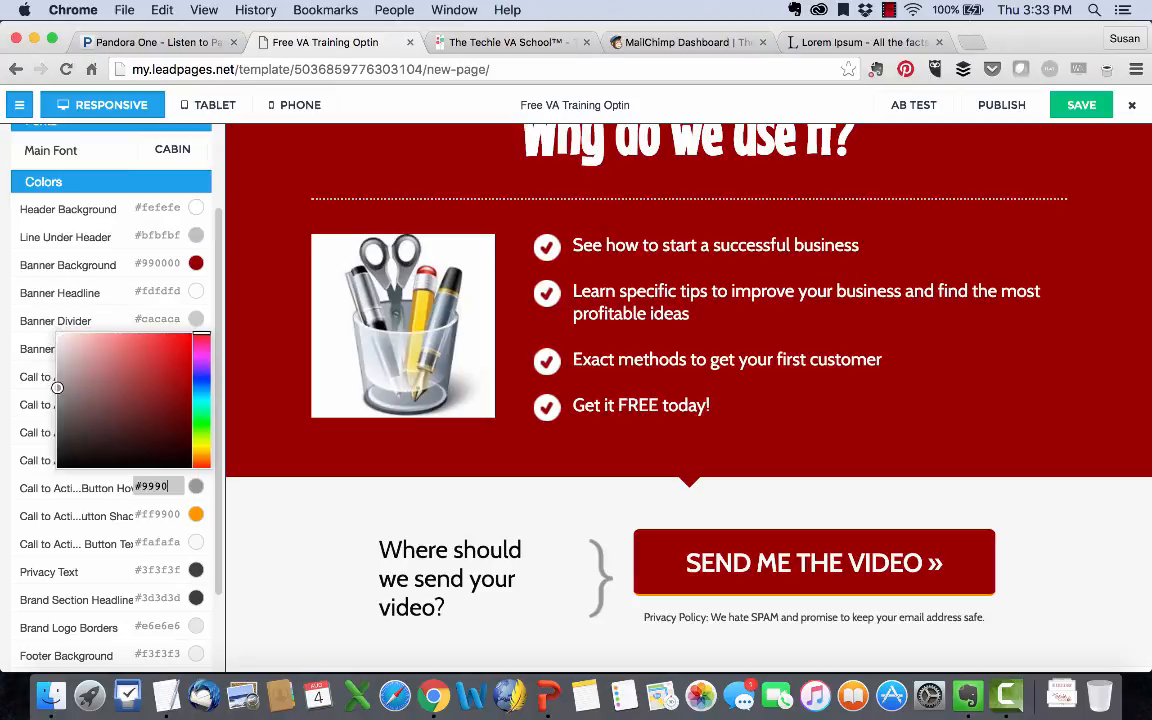
{"action": "type", "text": "0000"}
{"action": "key", "text": "Return"}
- Change the Call to Action button shadow color to light gray #cfcfcf
{"action": "left_click", "coordinate": [161, 513]}
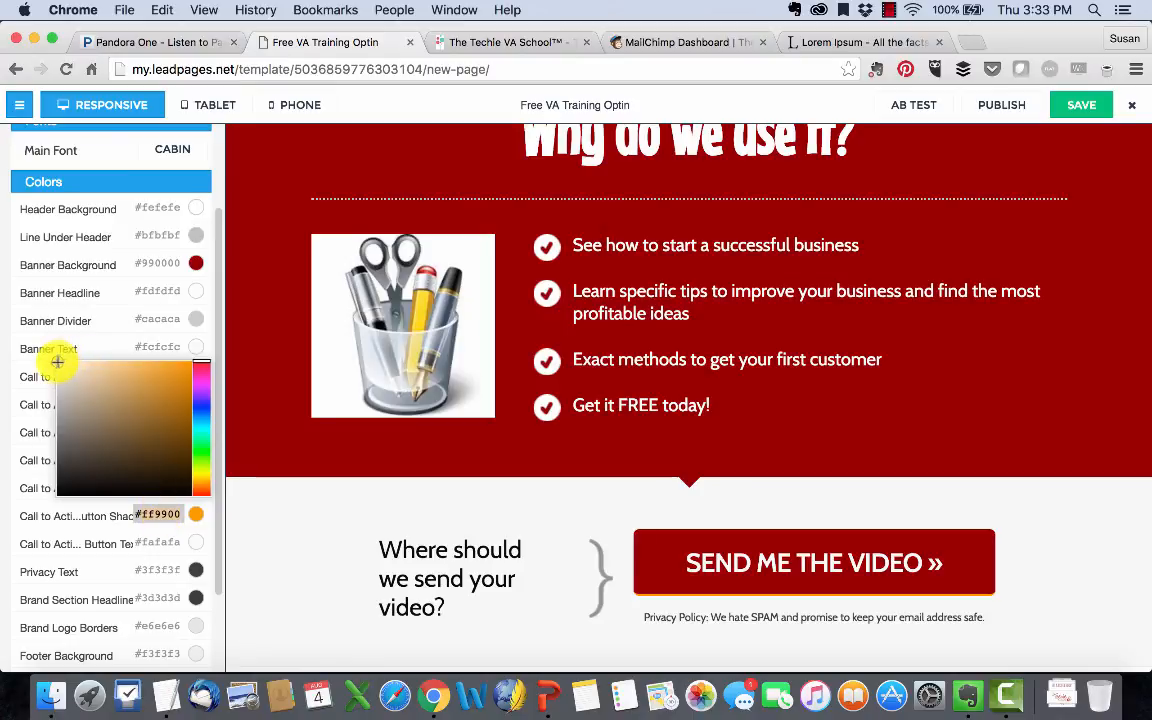
{"action": "type", "text": "#d1d1d1"}
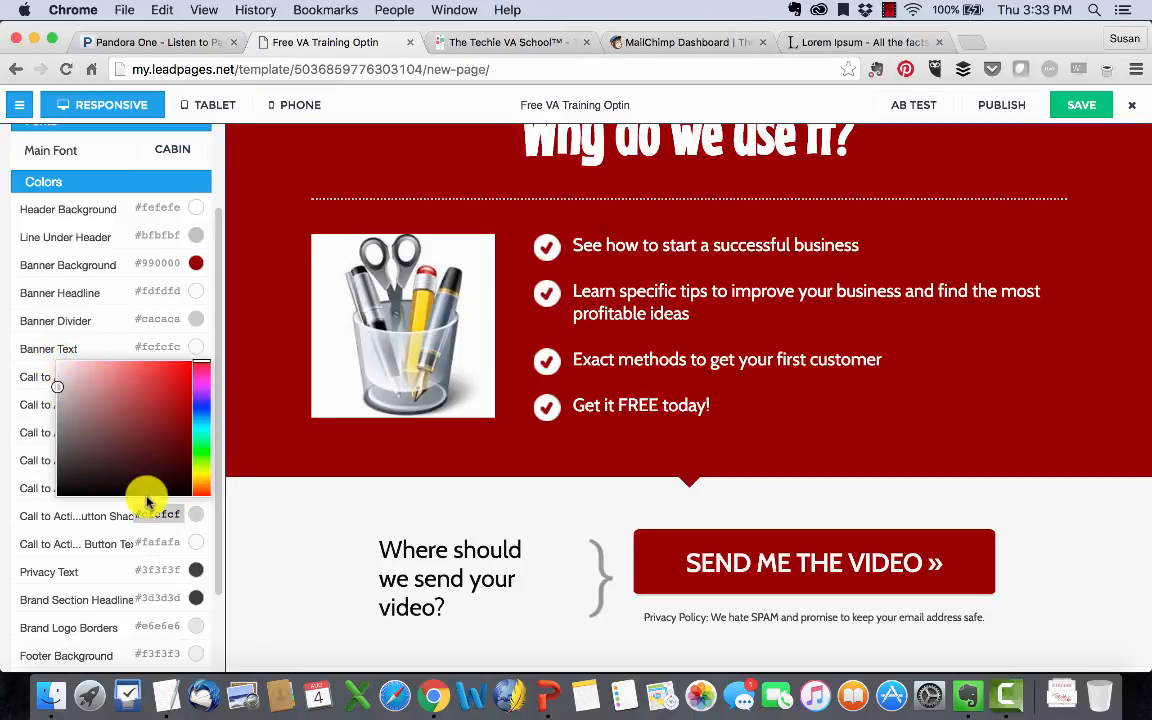
{"action": "left_click", "coordinate": [150, 537]}
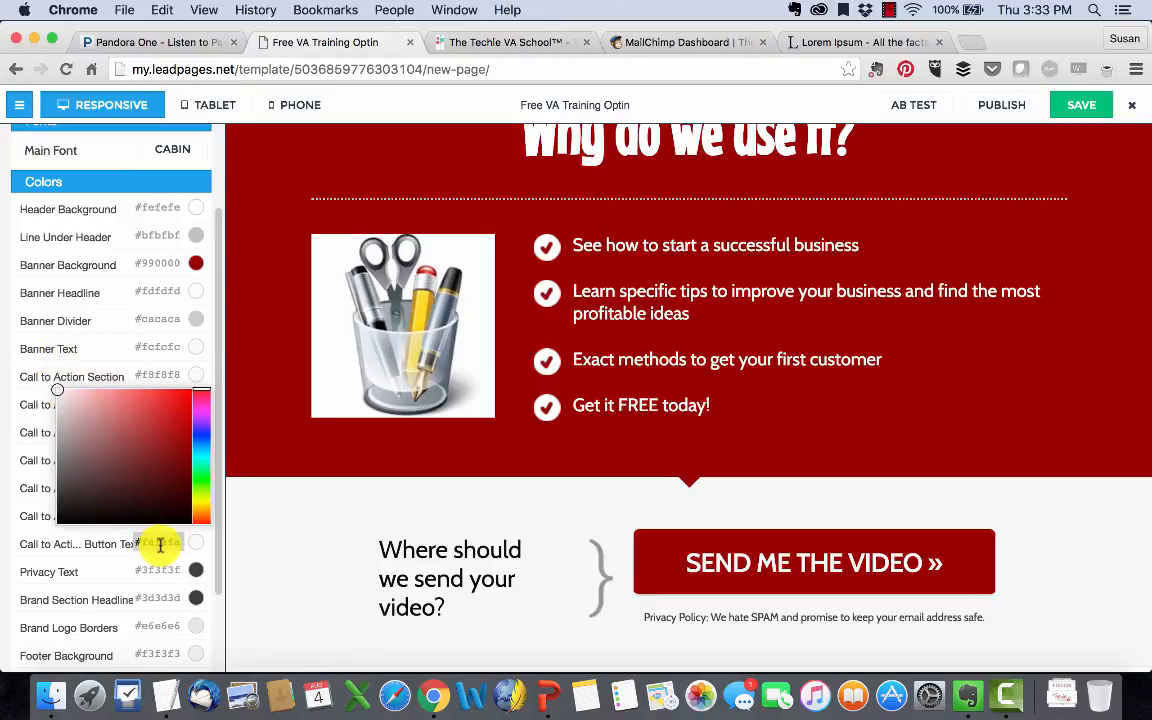
{"action": "left_click", "coordinate": [116, 571]}
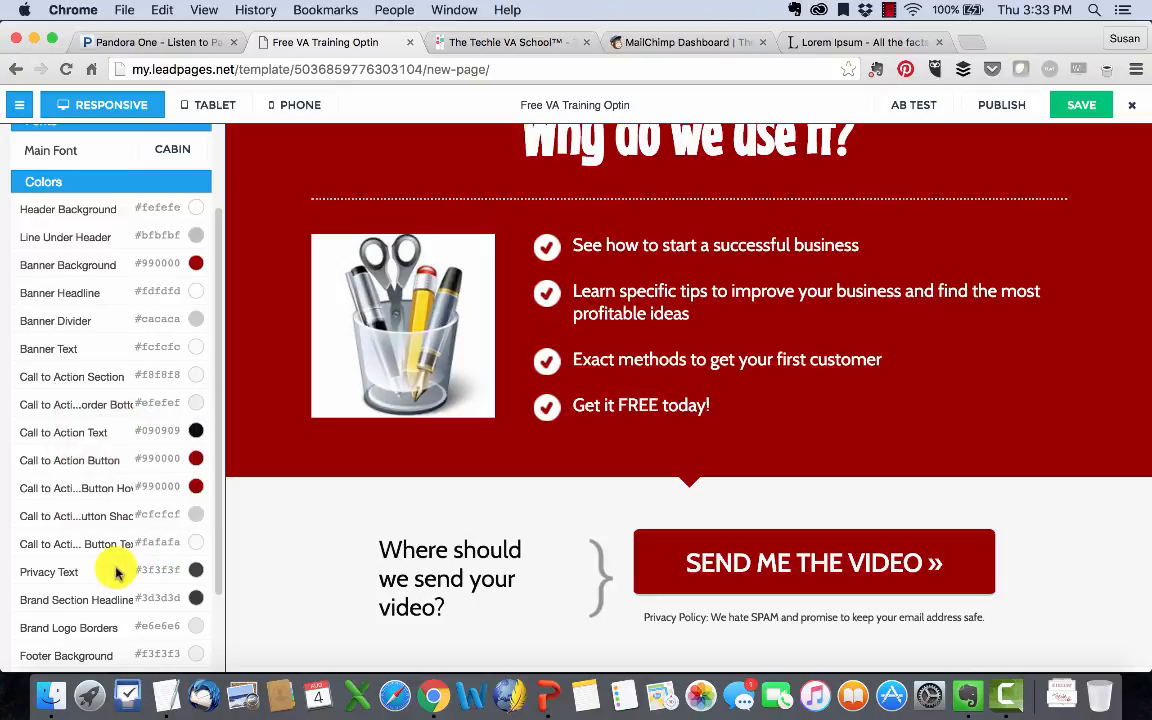
- Hide the Disney logo in the "We've been mentioned in" section
{"action": "scroll", "coordinate": [116, 571], "scroll_direction": "down", "scroll_amount": 3}
{"action": "scroll", "coordinate": [384, 603], "scroll_direction": "down", "scroll_amount": 1}
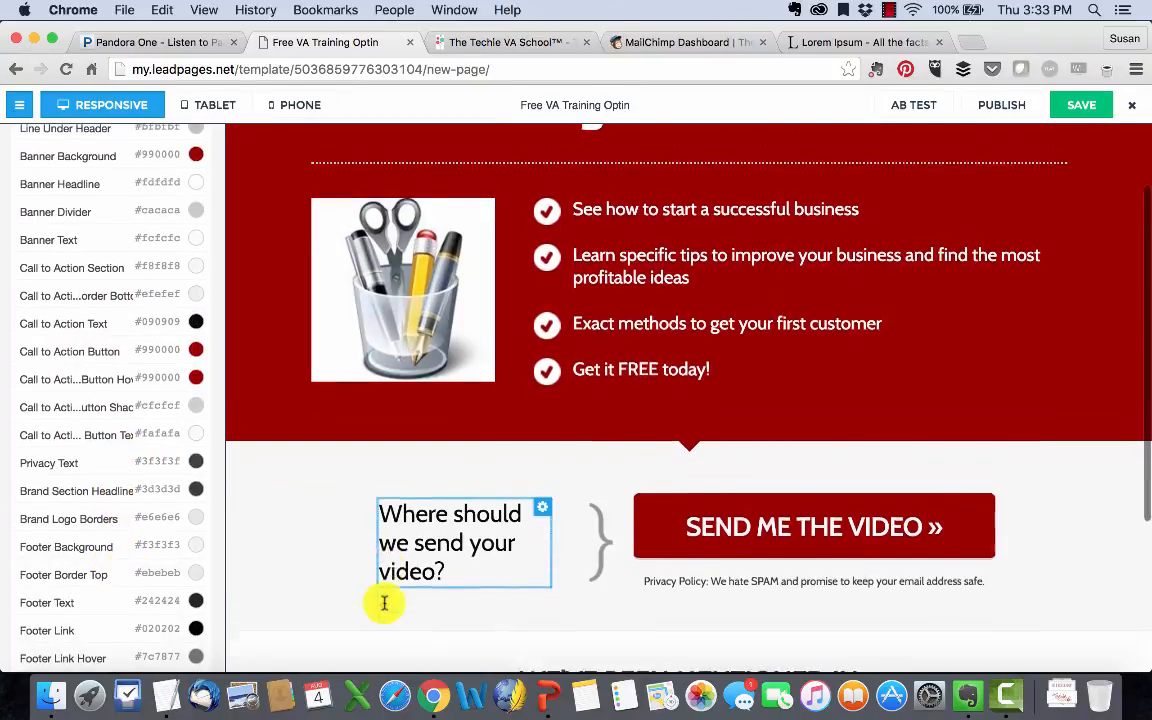
{"action": "scroll", "coordinate": [600, 540], "scroll_direction": "down", "scroll_amount": 4}
{"action": "scroll", "coordinate": [627, 612], "scroll_direction": "down", "scroll_amount": 3}
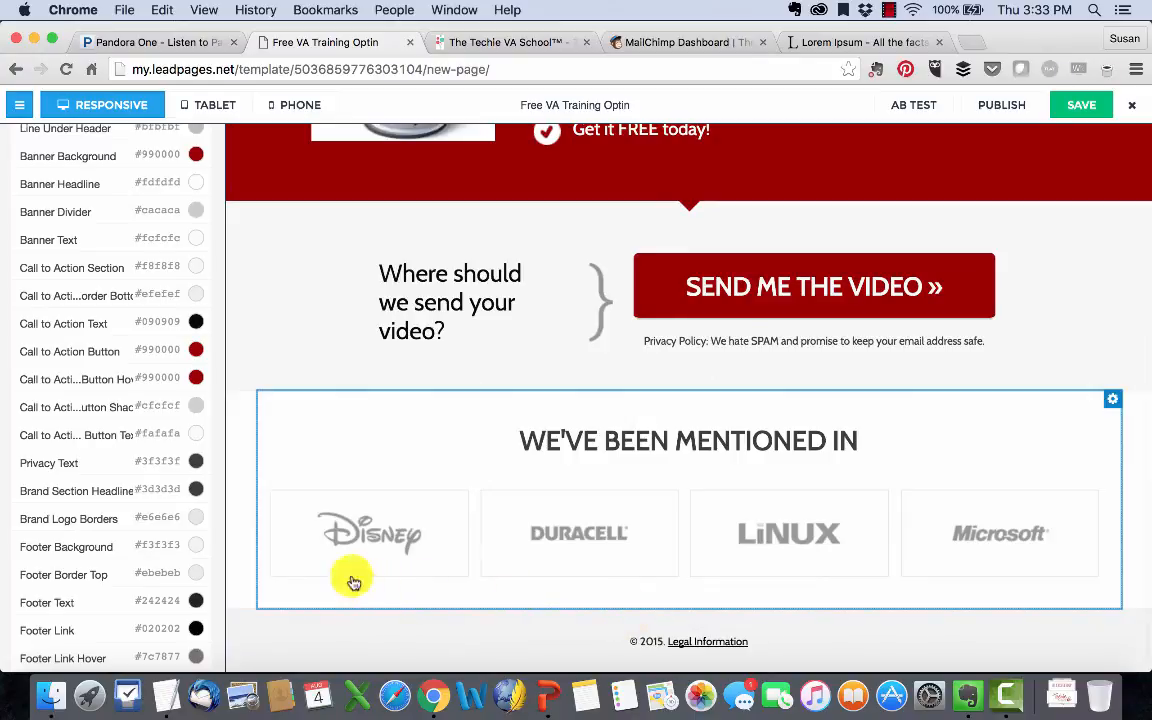
{"action": "left_click", "coordinate": [461, 504]}
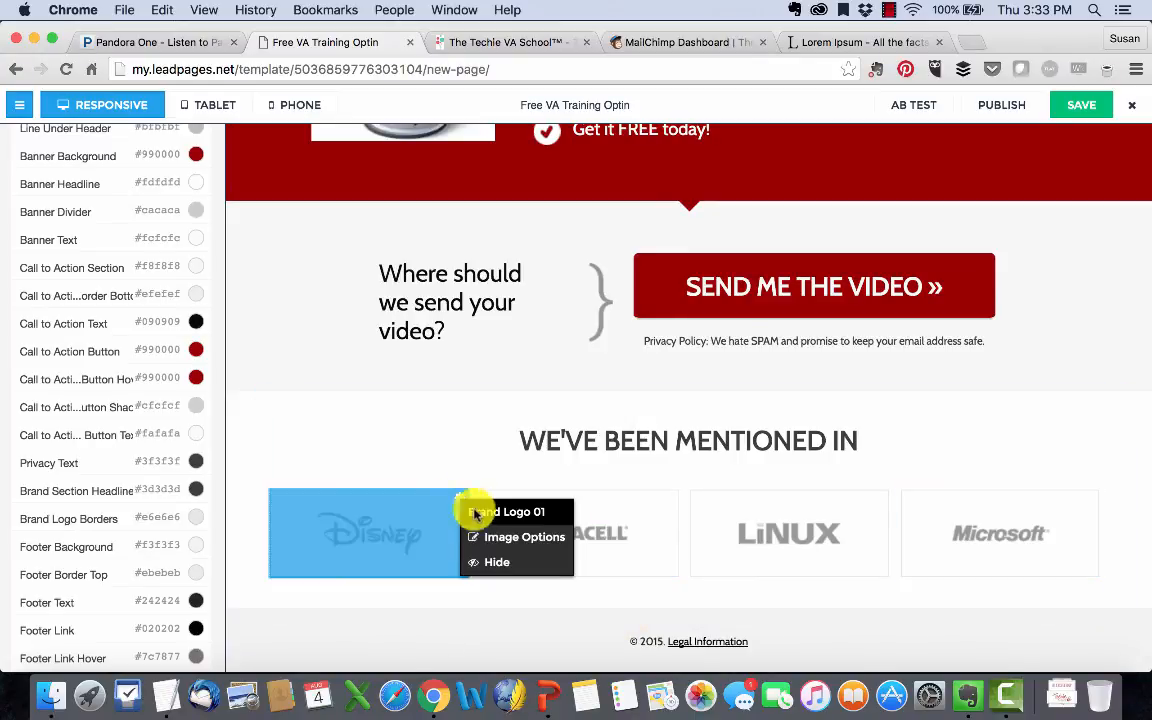
{"action": "left_click", "coordinate": [490, 560]}
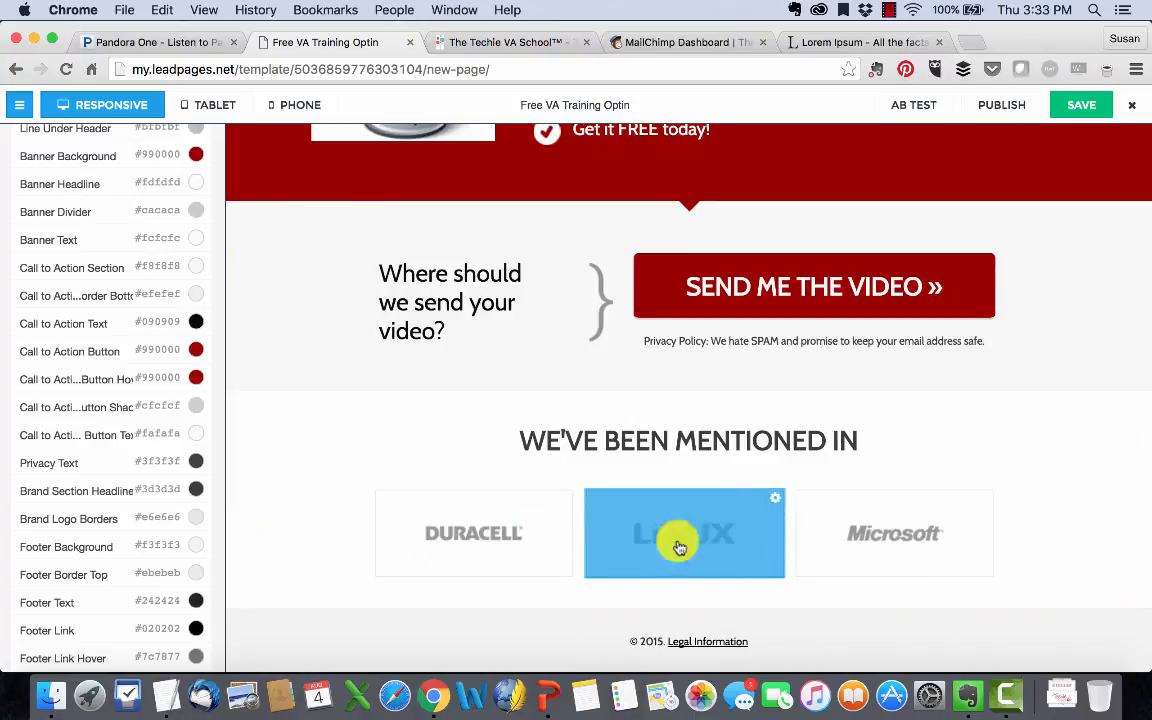
- Replace the Duracell logo in the brands section with the existing "Act now!" keyboard picture
{"action": "left_click", "coordinate": [572, 497]}
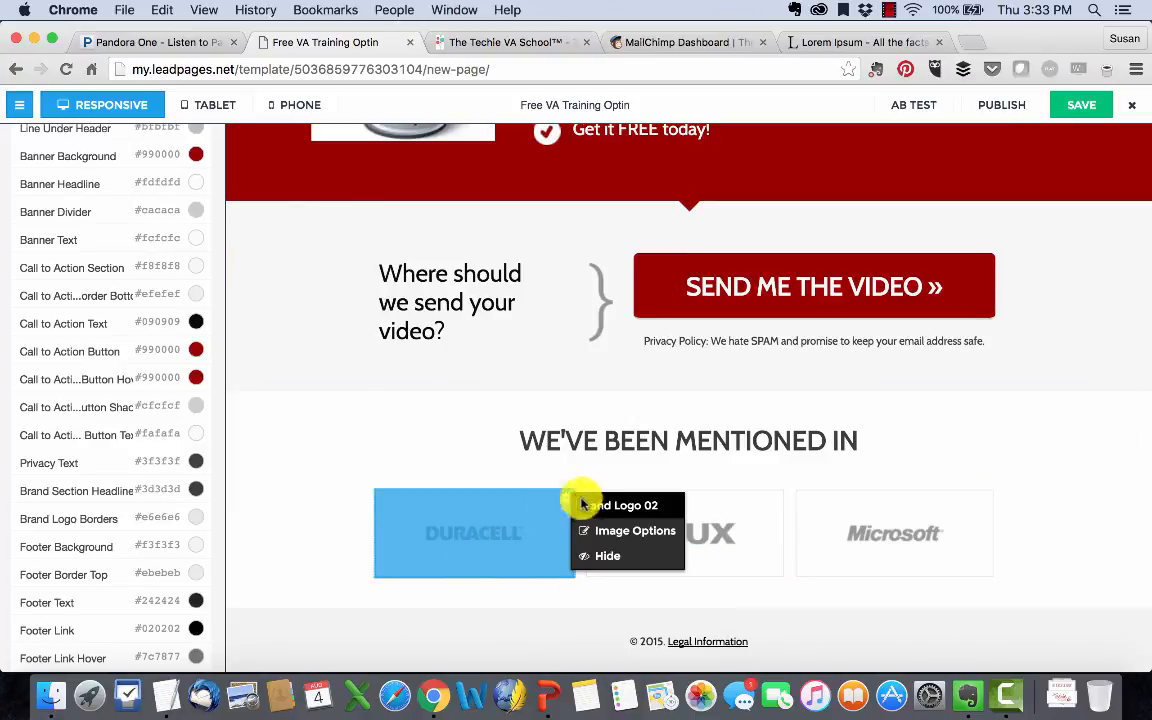
{"action": "left_click", "coordinate": [608, 527]}
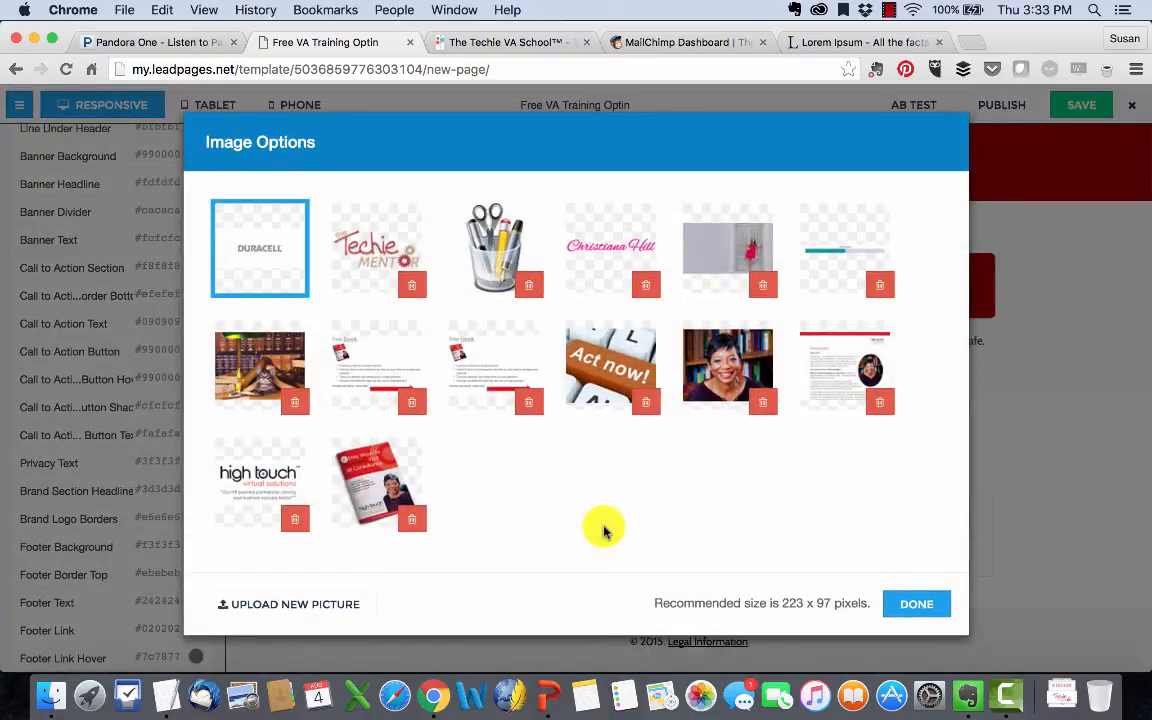
{"action": "left_click", "coordinate": [565, 318]}
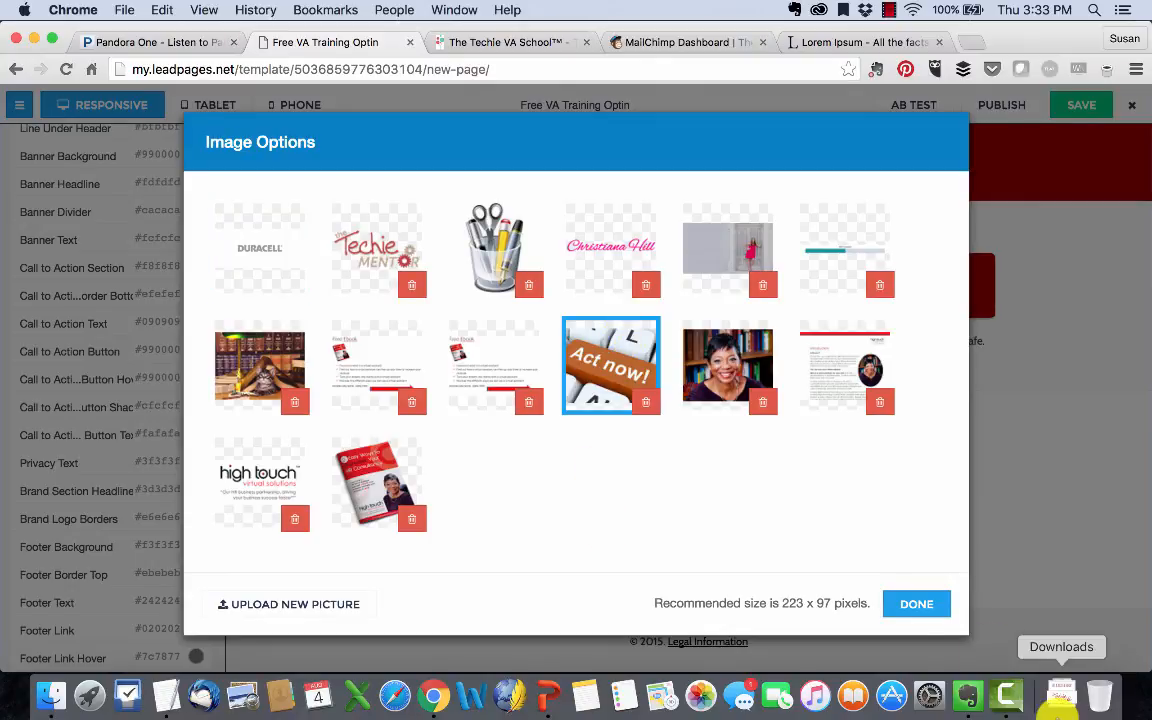
{"action": "left_click", "coordinate": [912, 602]}
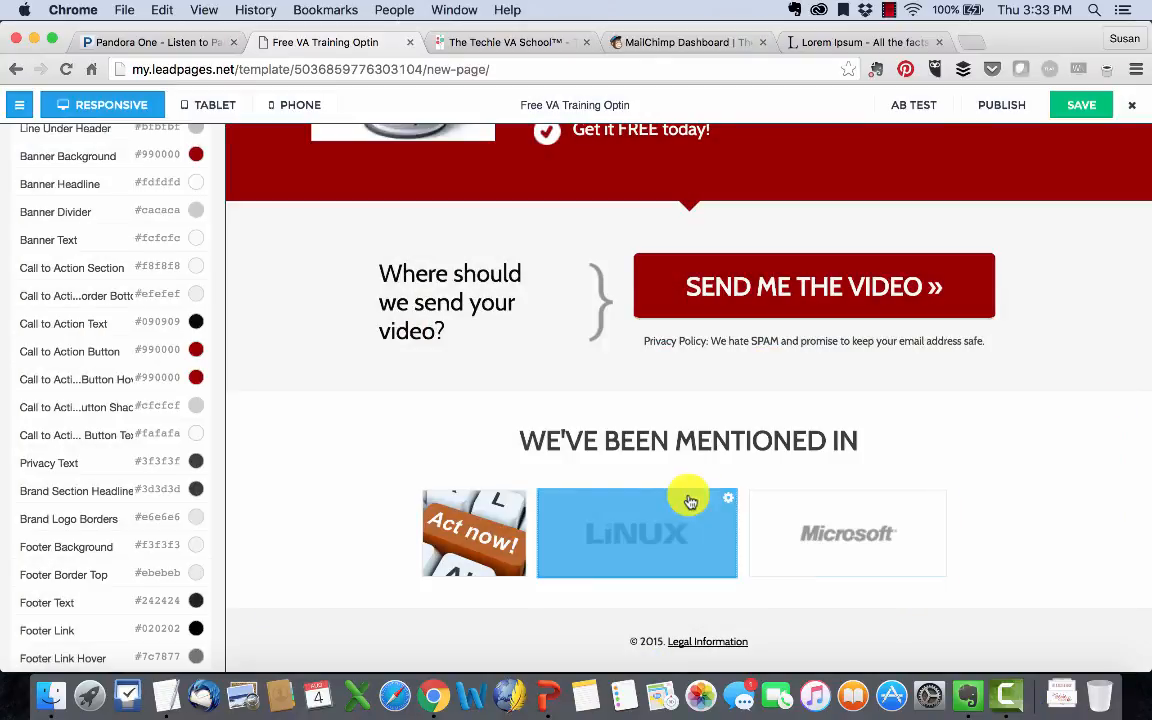
- Replace the Linux logo in the brands section with the library picture of a person slumped over a desk
{"action": "left_click", "coordinate": [731, 500]}
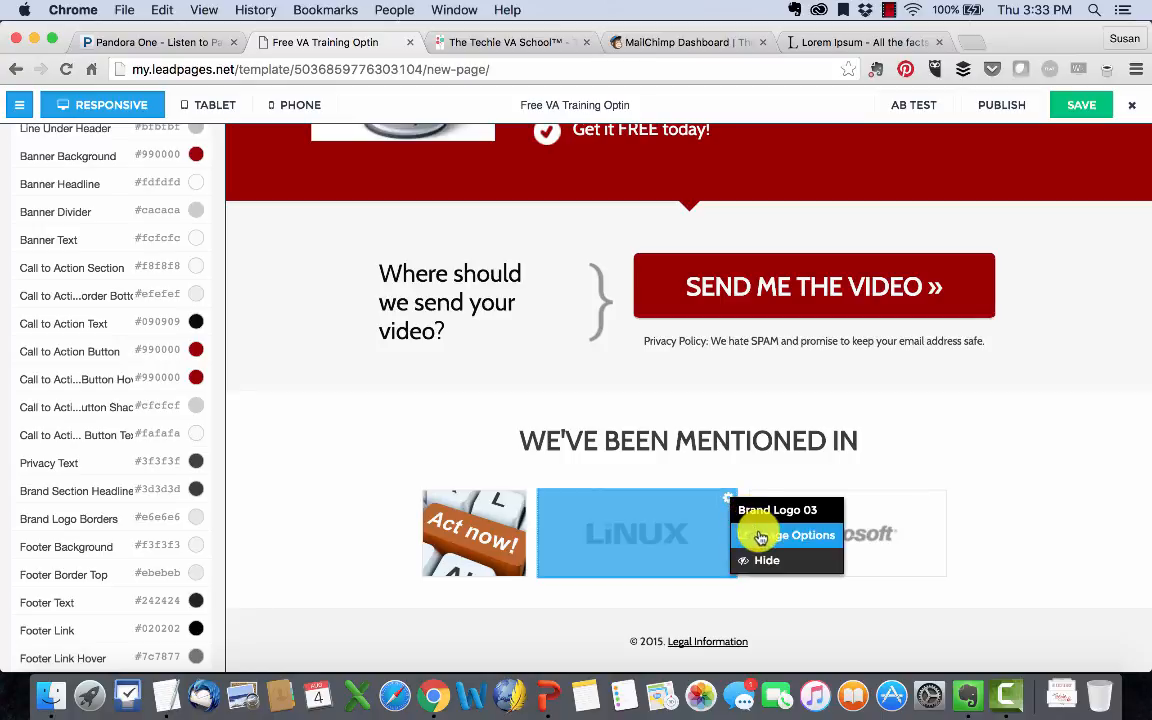
{"action": "left_click", "coordinate": [756, 532]}
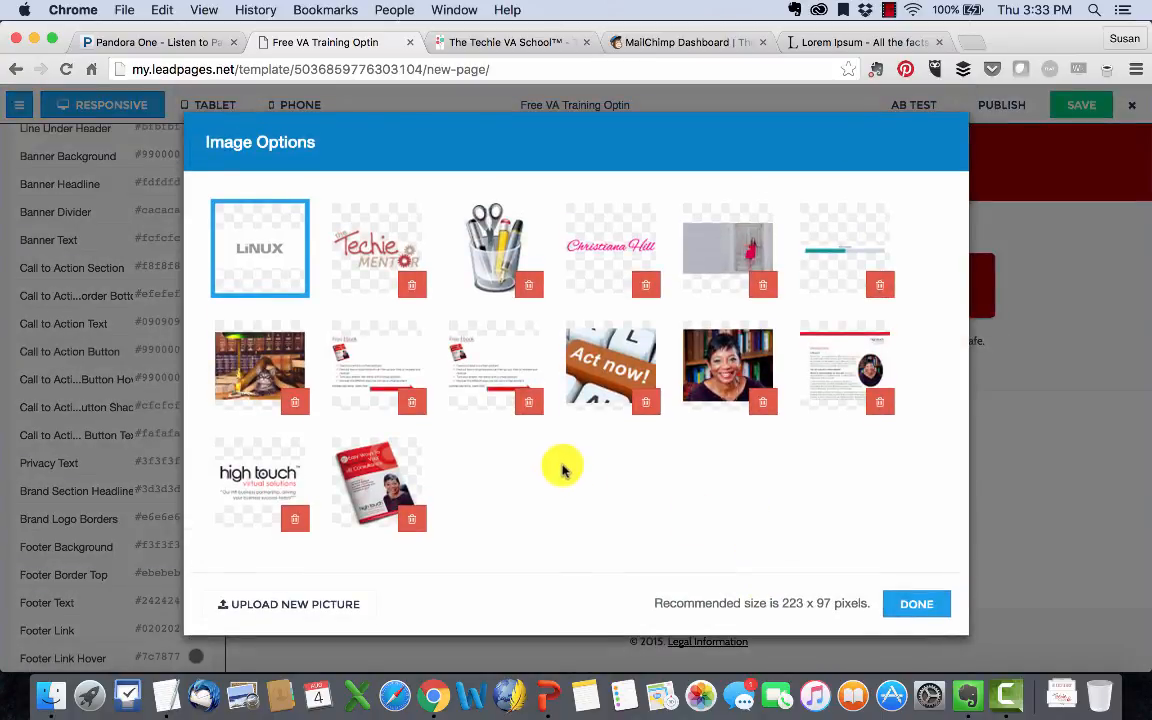
{"action": "left_click", "coordinate": [264, 376]}
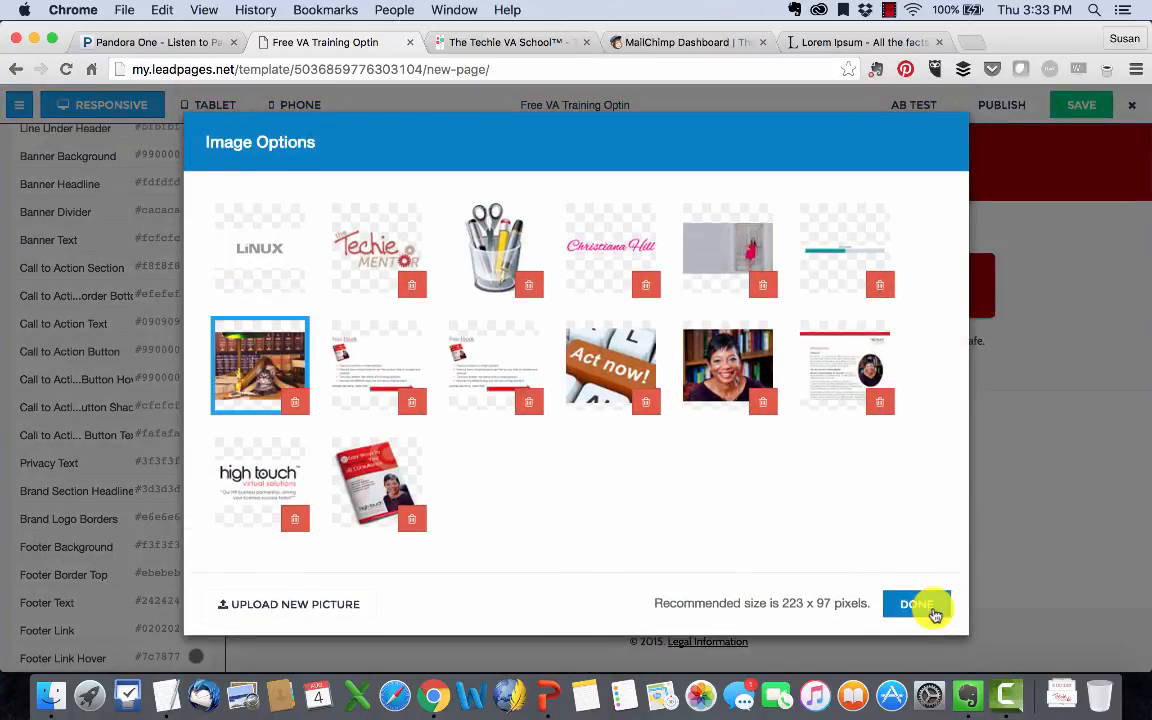
{"action": "left_click", "coordinate": [916, 603]}
- Hide the Microsoft logo in the brands section and look back over the page
{"action": "left_click", "coordinate": [898, 500]}
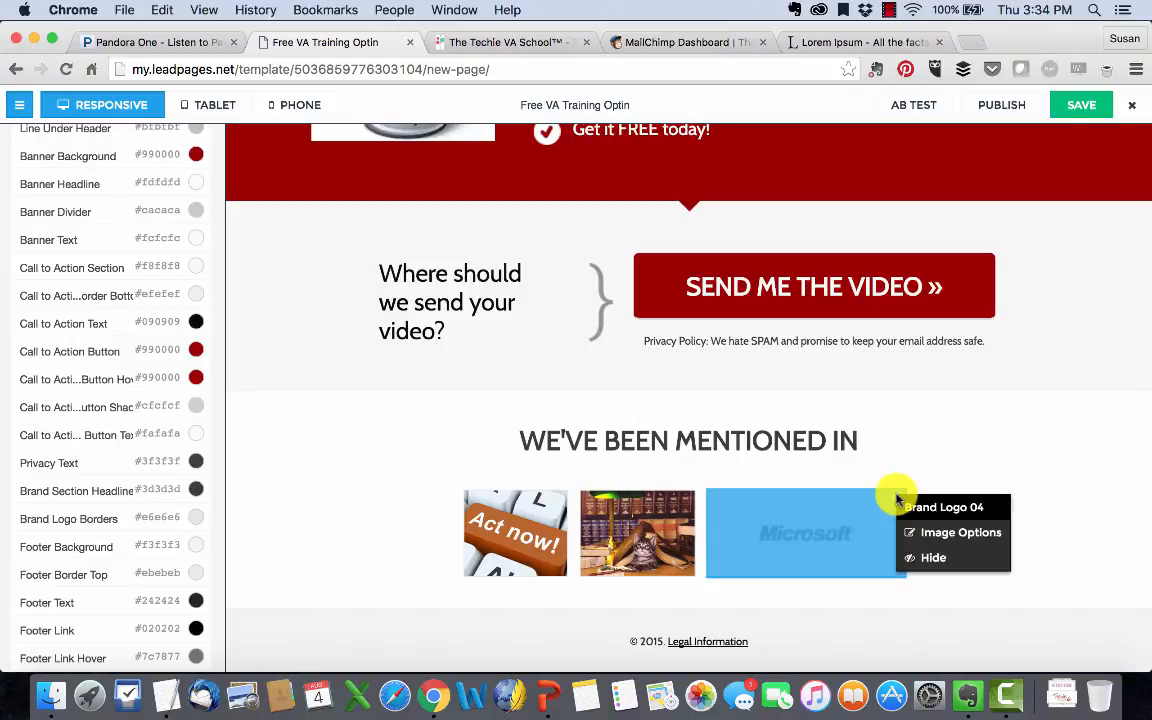
{"action": "left_click", "coordinate": [918, 552]}
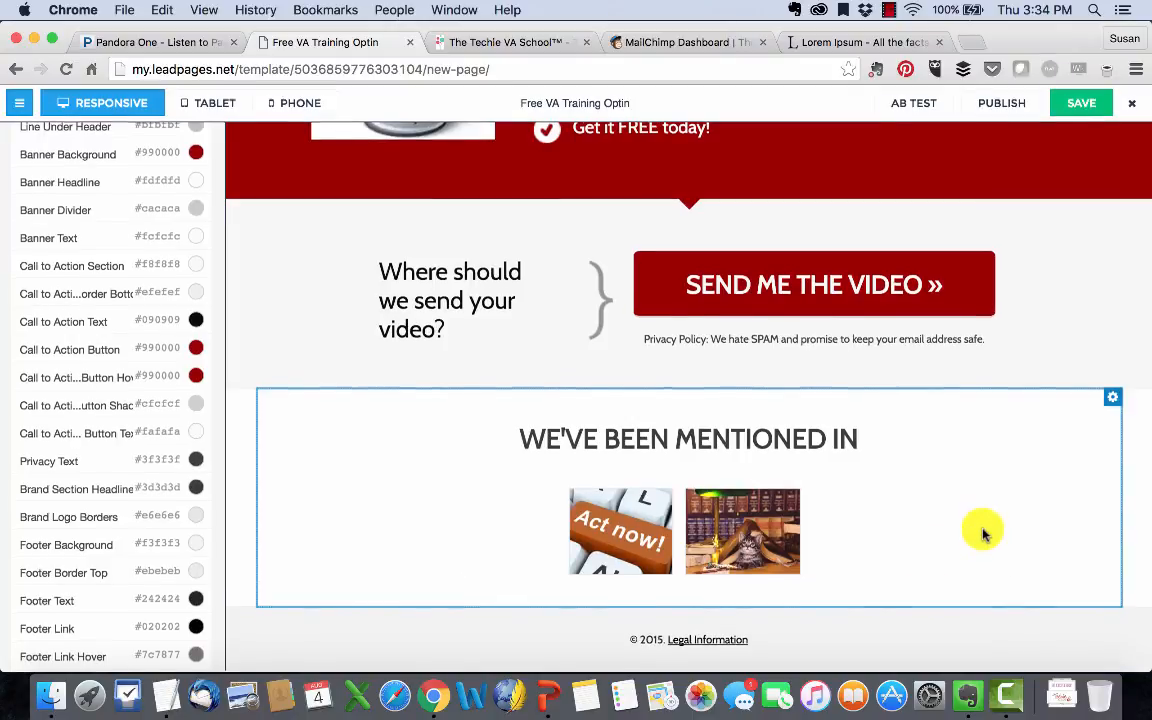
{"action": "scroll", "coordinate": [983, 533], "scroll_direction": "up", "scroll_amount": 5}
{"action": "scroll", "coordinate": [983, 533], "scroll_direction": "down", "scroll_amount": 5}
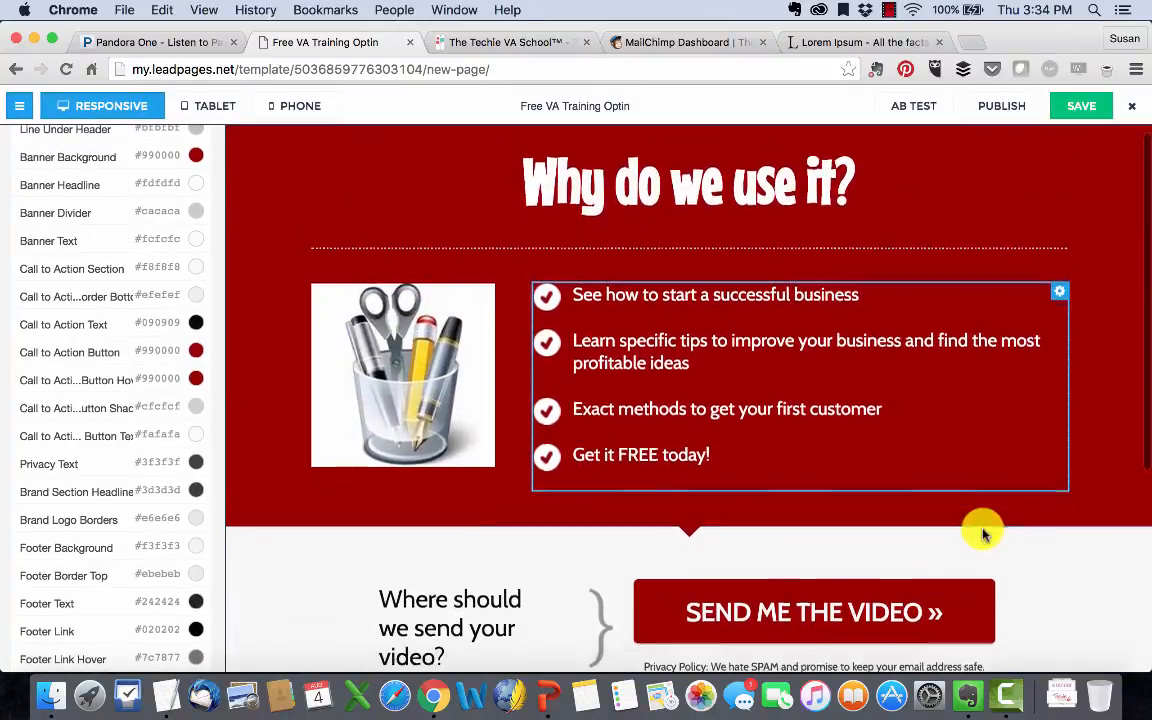
{"action": "scroll", "coordinate": [908, 505], "scroll_direction": "up", "scroll_amount": 5}
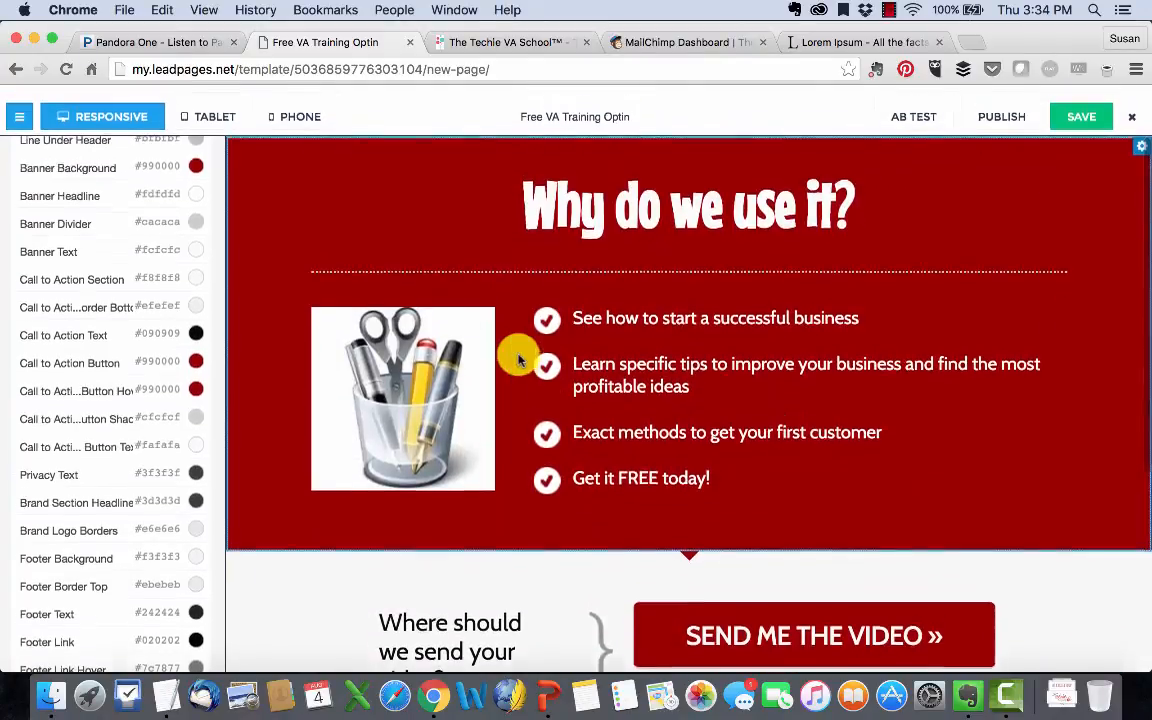
{"action": "scroll", "coordinate": [198, 190], "scroll_direction": "up", "scroll_amount": 3}
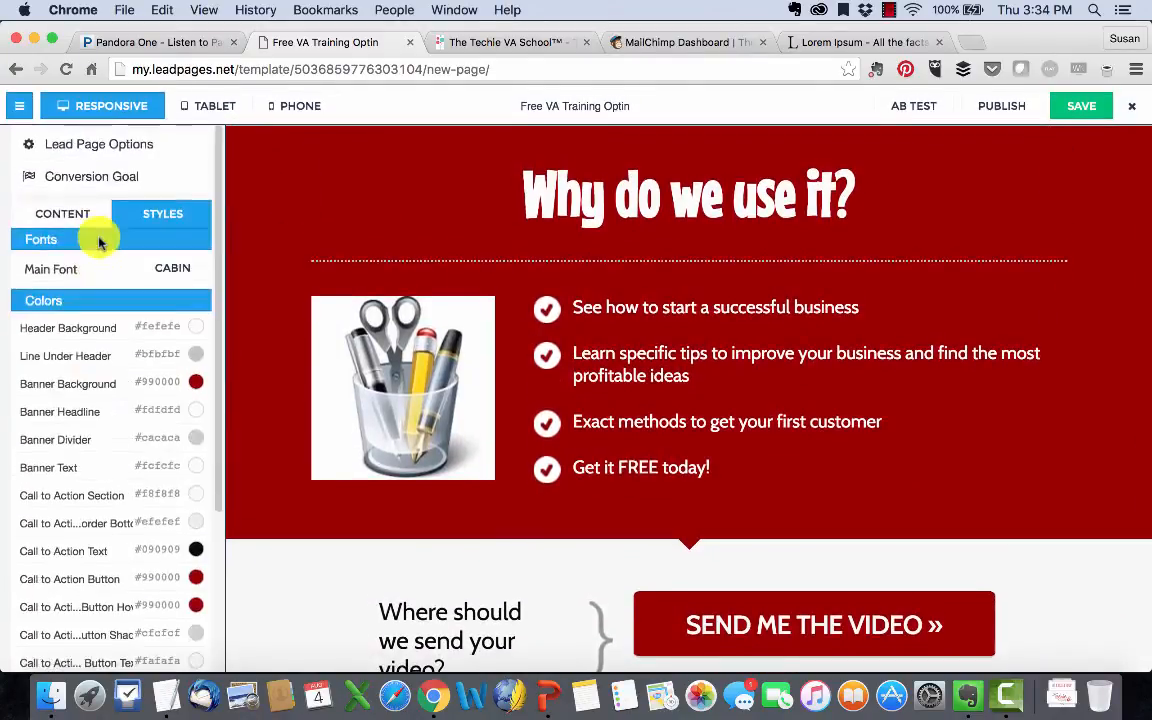
- Show the list of page content elements and check the editing options of the banner's bullet text
{"action": "left_click", "coordinate": [48, 210]}
{"action": "left_click", "coordinate": [635, 303]}
{"action": "left_click", "coordinate": [623, 350]}
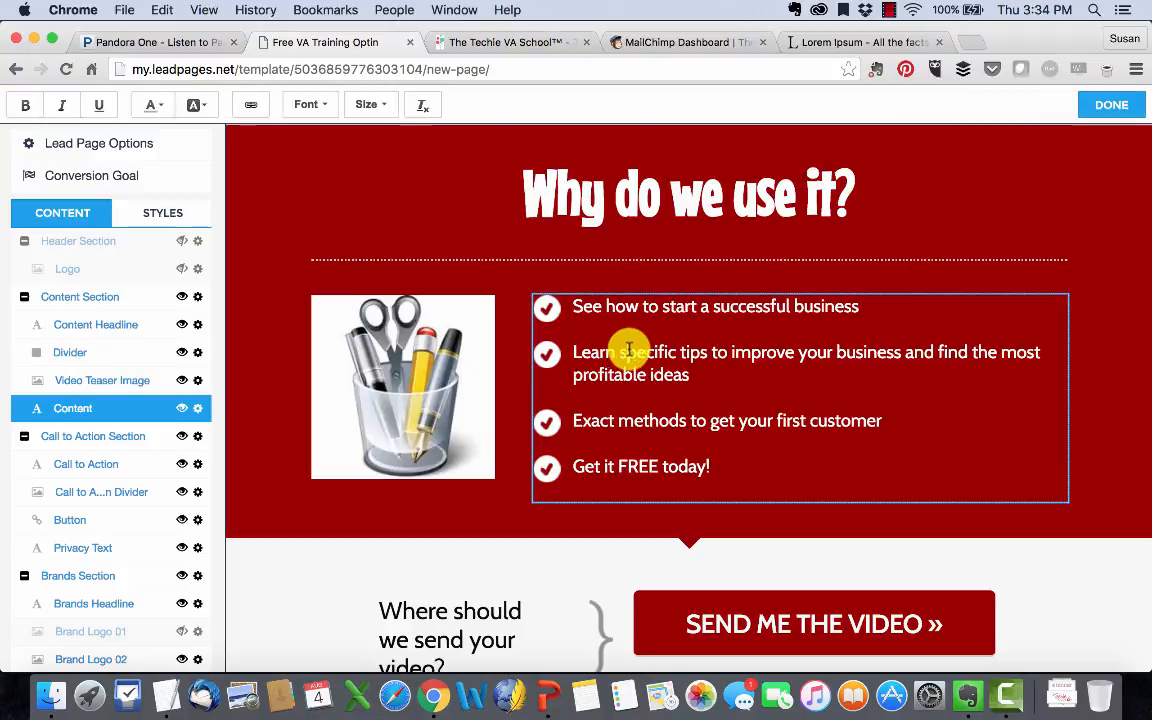
{"action": "triple_click", "coordinate": [648, 350]}
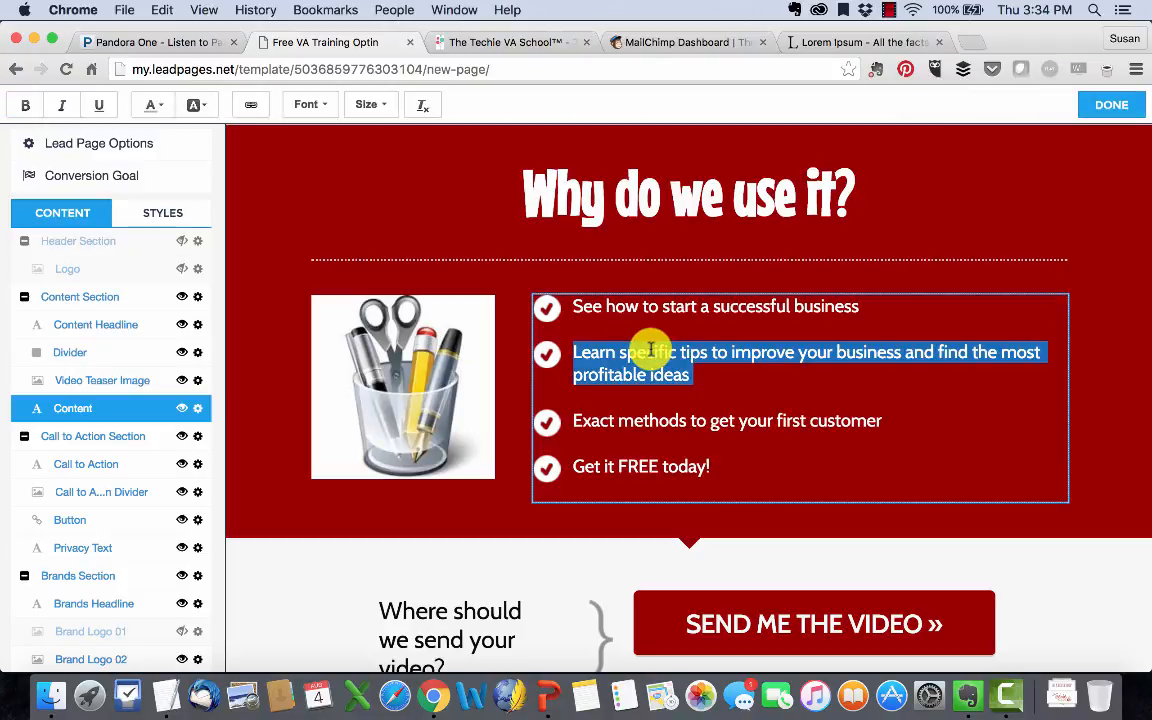
{"action": "triple_click", "coordinate": [656, 418]}
{"action": "left_click", "coordinate": [899, 377]}
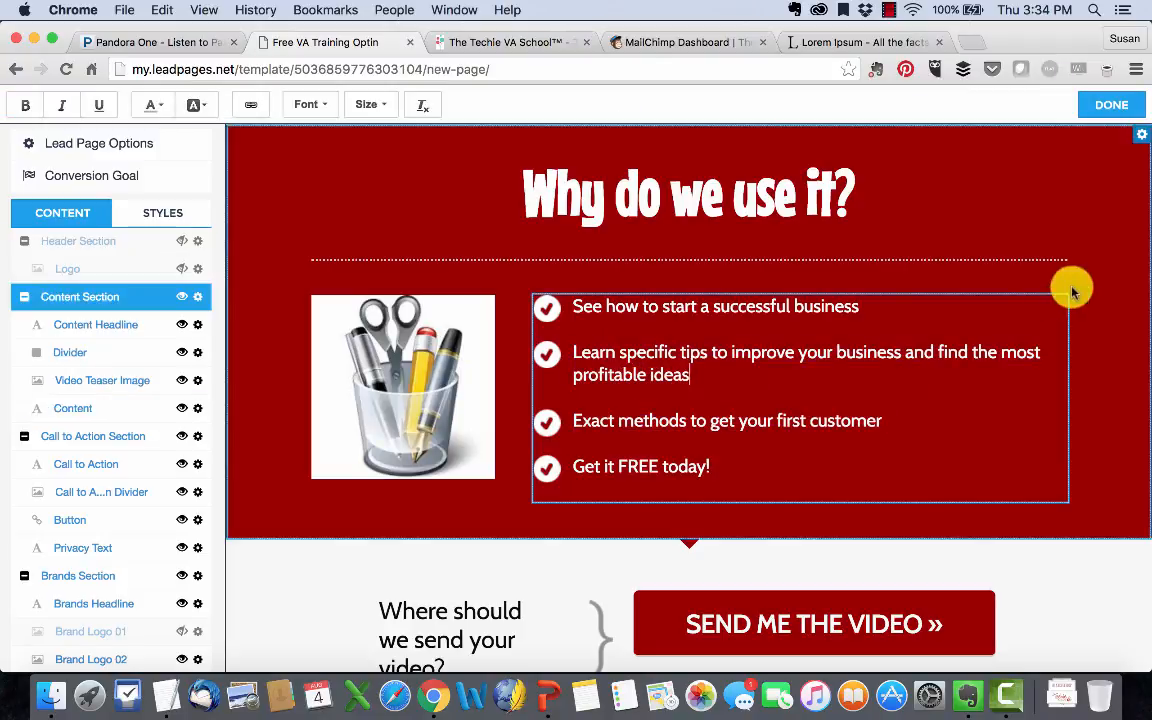
{"action": "mouse_move", "coordinate": [1060, 307]}
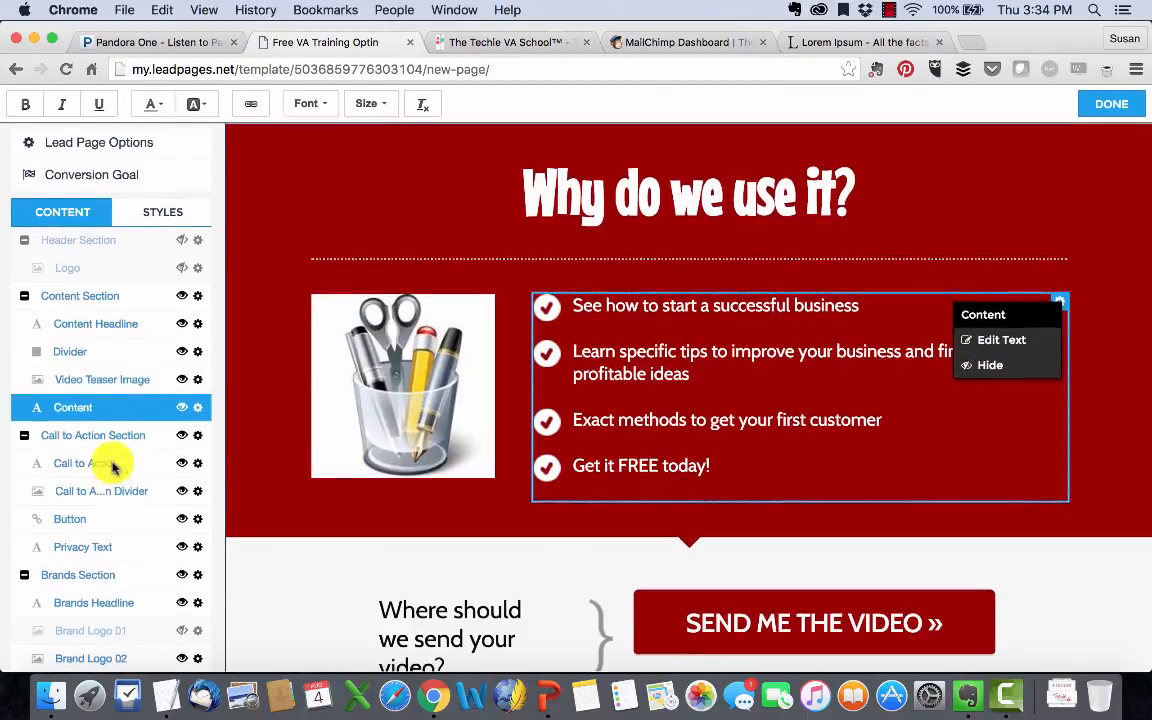
- Try hiding and showing the content section's Divider and Content Headline, and look through the remaining page elements
{"action": "left_click", "coordinate": [125, 384]}
{"action": "left_click", "coordinate": [84, 358]}
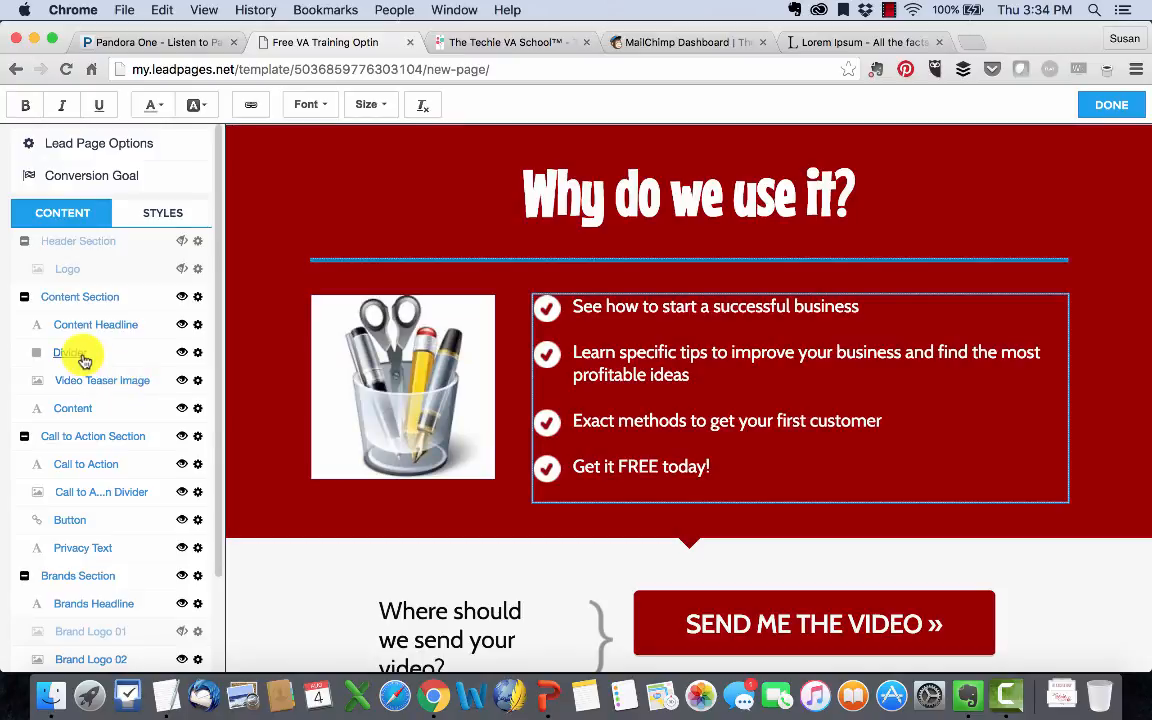
{"action": "left_click", "coordinate": [183, 356]}
{"action": "left_click", "coordinate": [183, 356]}
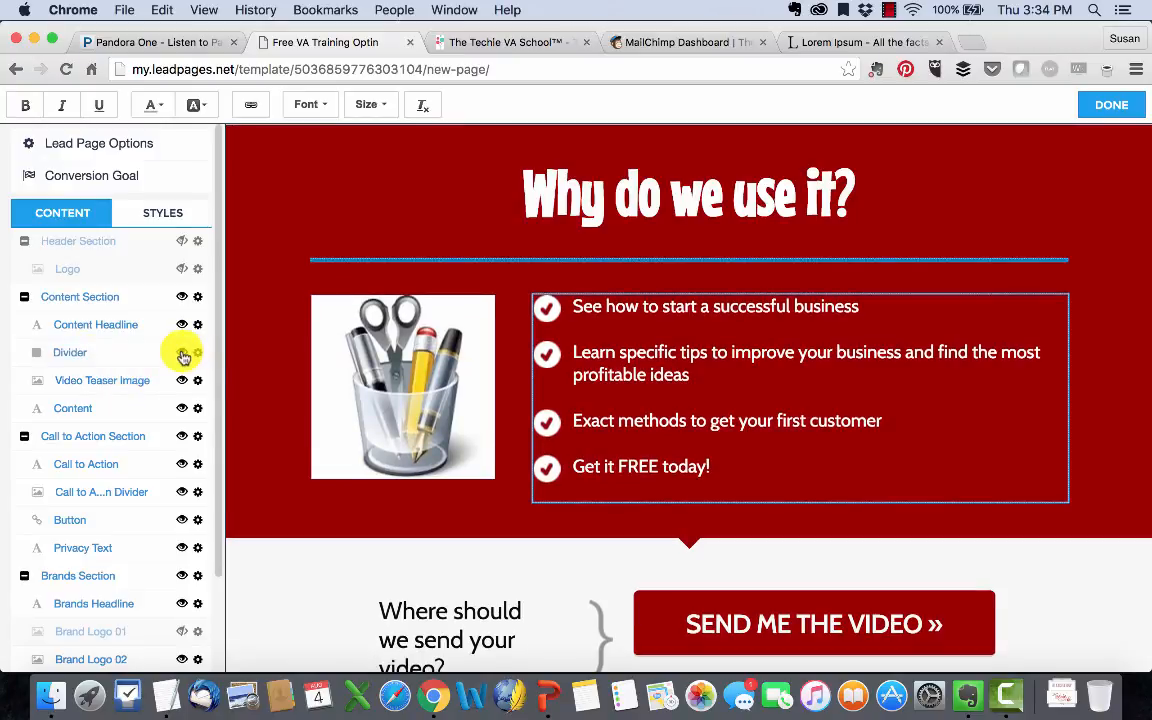
{"action": "left_click", "coordinate": [182, 325]}
{"action": "left_click", "coordinate": [182, 325]}
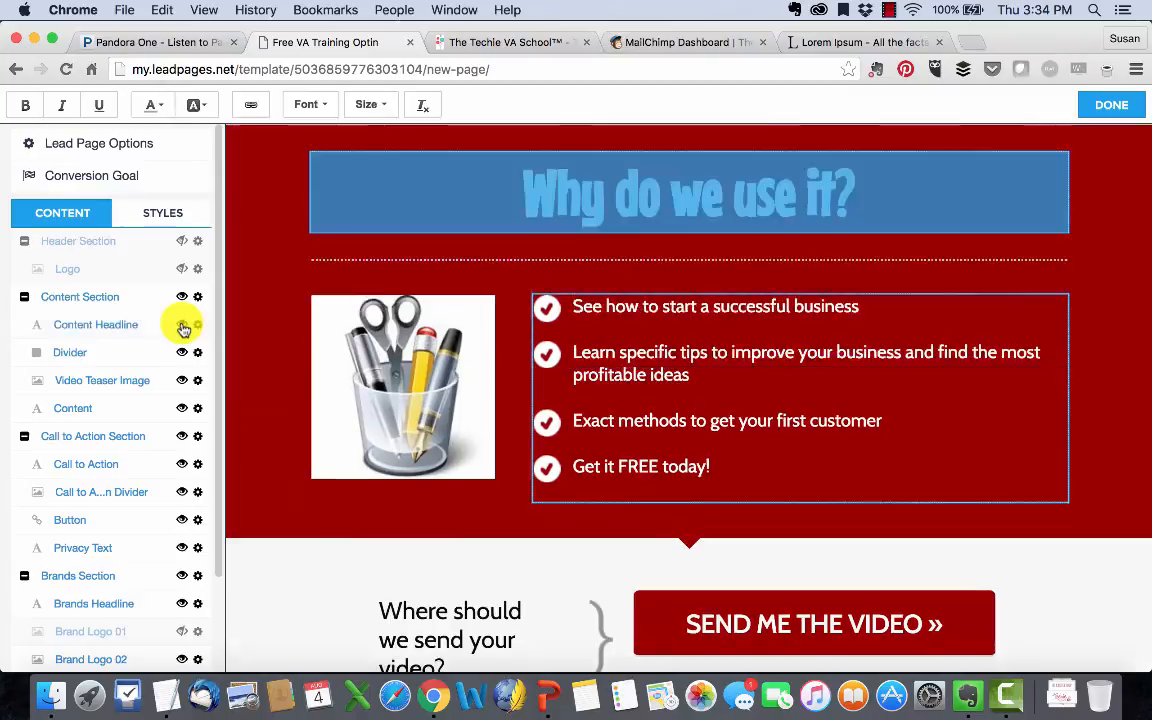
{"action": "scroll", "coordinate": [125, 425], "scroll_direction": "down", "scroll_amount": 4}
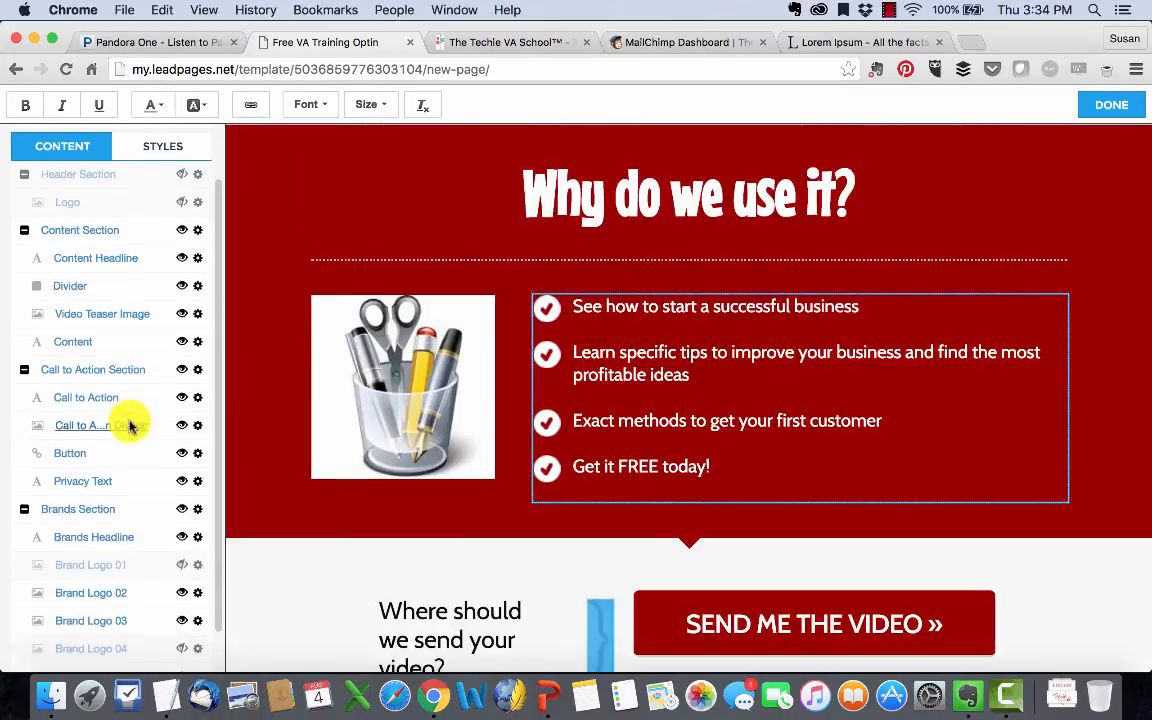
- Try hiding and showing the whole Call to Action Section and the whole Brands Section
{"action": "left_click", "coordinate": [183, 369]}
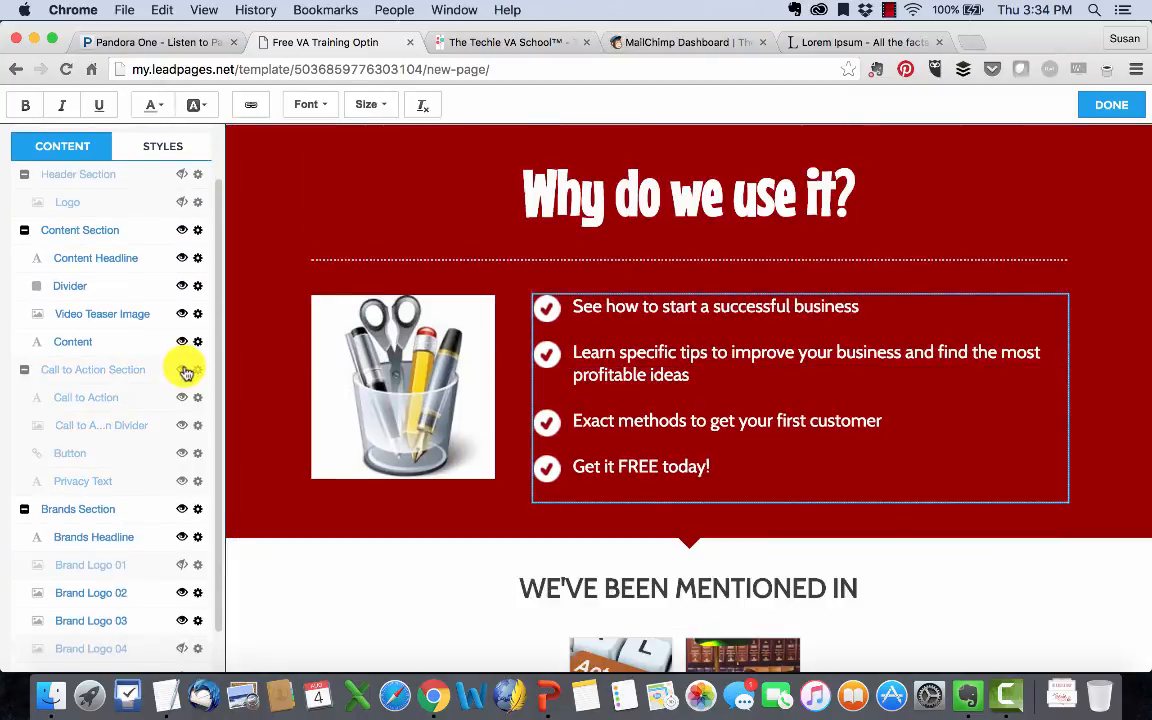
{"action": "left_click", "coordinate": [183, 369]}
{"action": "scroll", "coordinate": [149, 411], "scroll_direction": "down", "scroll_amount": 3}
{"action": "left_click", "coordinate": [183, 461]}
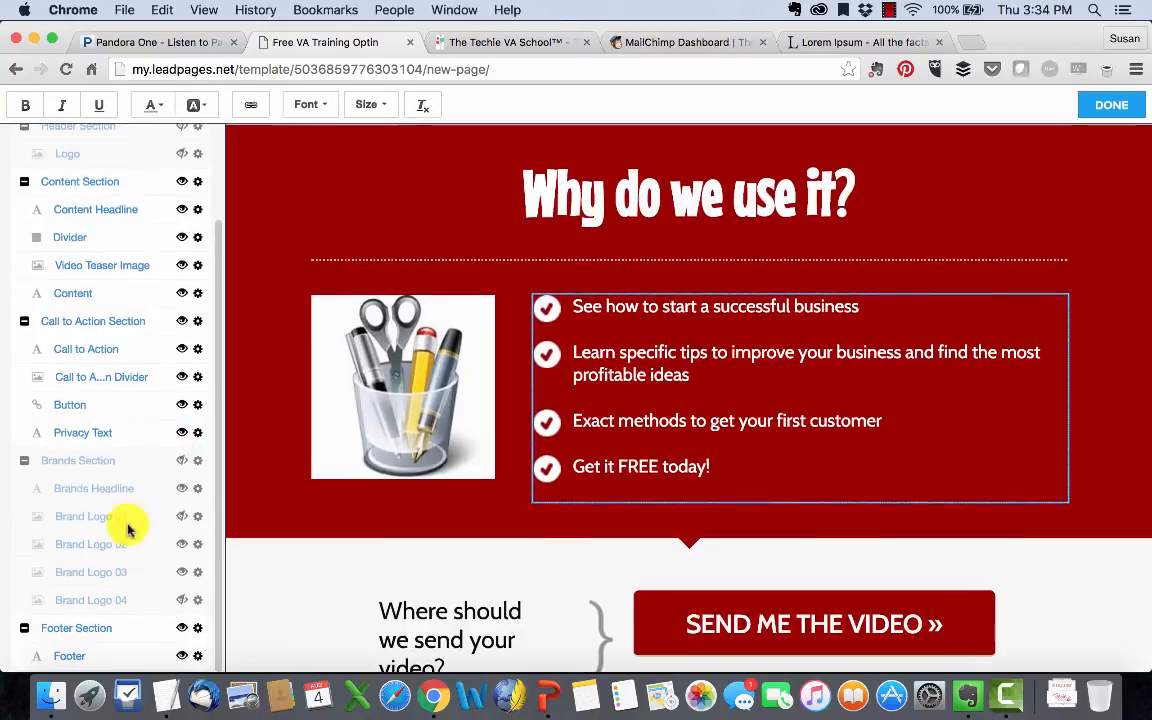
{"action": "left_click", "coordinate": [181, 461]}
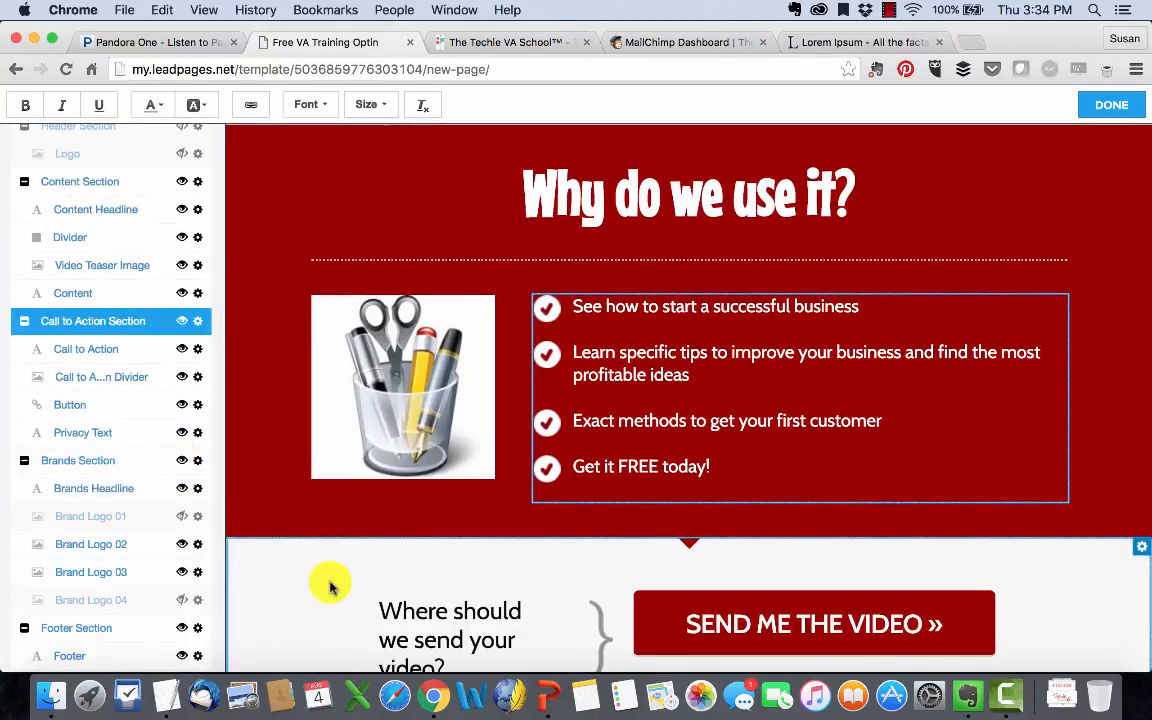
- Try showing Brand Logo 01 in the brands section and hide it again
{"action": "scroll", "coordinate": [331, 586], "scroll_direction": "down", "scroll_amount": 3}
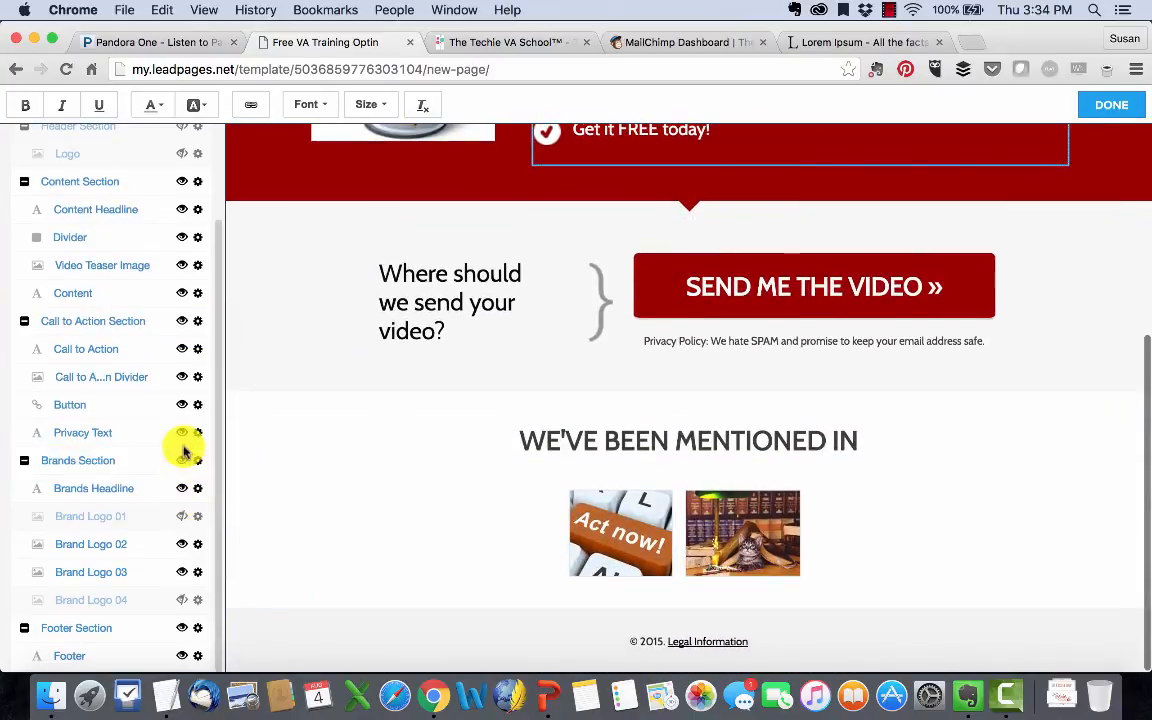
{"action": "left_click", "coordinate": [185, 519]}
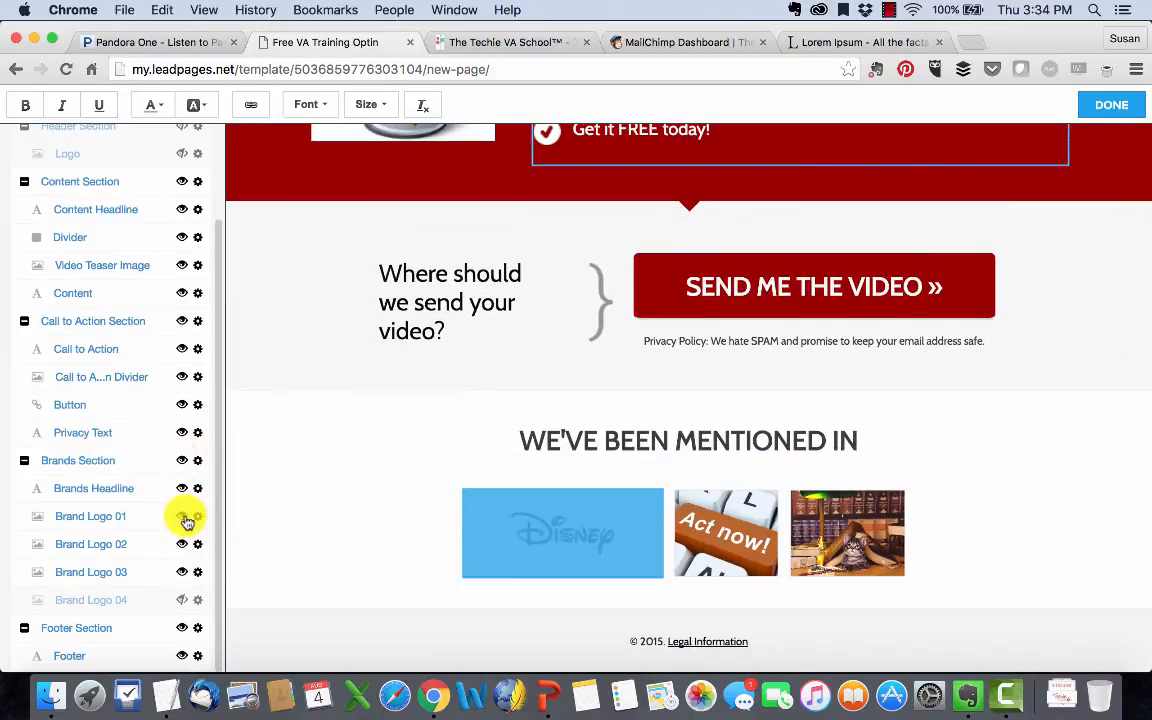
{"action": "left_click", "coordinate": [185, 519]}
- Hide the entire Brands Section and look over the remaining page sections
{"action": "left_click", "coordinate": [182, 461]}
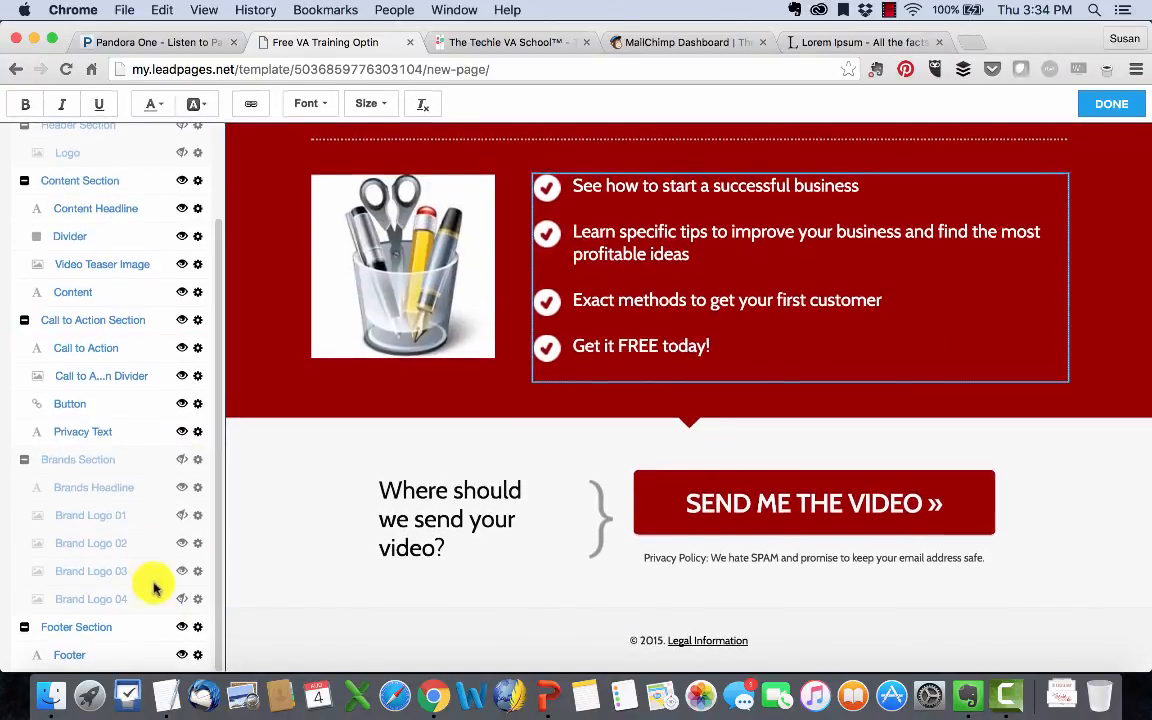
{"action": "scroll", "coordinate": [184, 630], "scroll_direction": "up", "scroll_amount": 1}
{"action": "scroll", "coordinate": [183, 632], "scroll_direction": "down", "scroll_amount": 1}
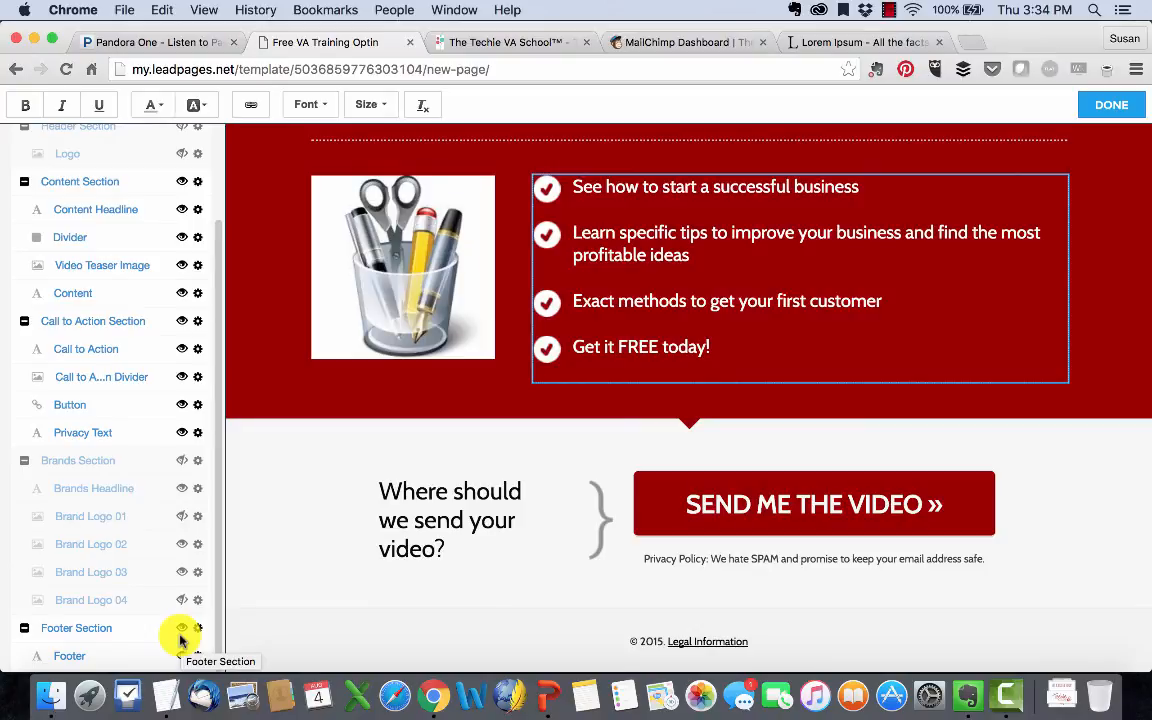
- Change the copyright year in the footer text to 2016
{"action": "left_click", "coordinate": [656, 638]}
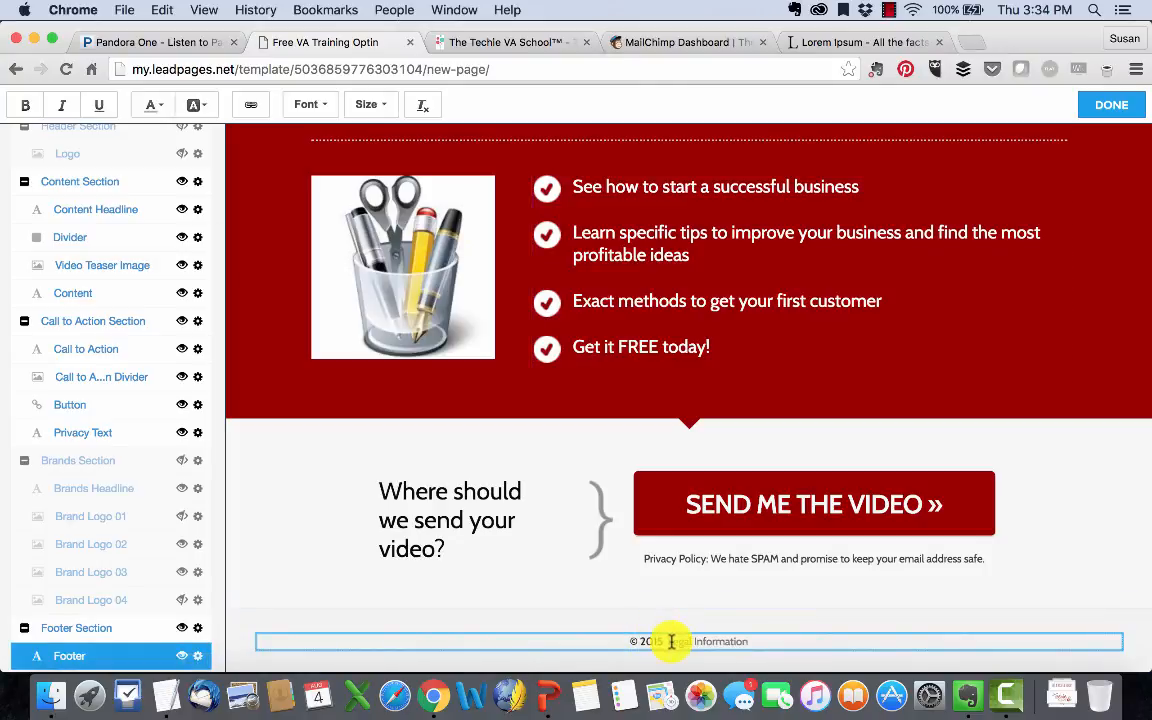
{"action": "key", "text": "BackSpace"}
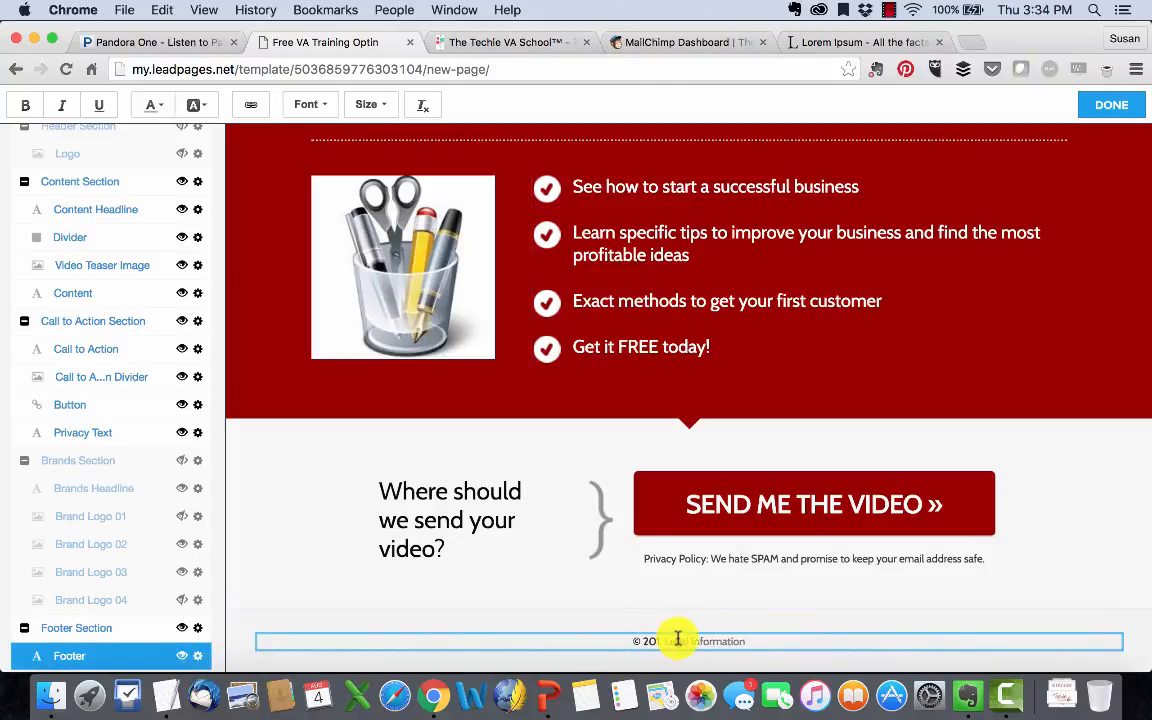
{"action": "type", "text": "6."}
{"action": "left_click_drag", "start_coordinate": [667, 641], "coordinate": [756, 642]}
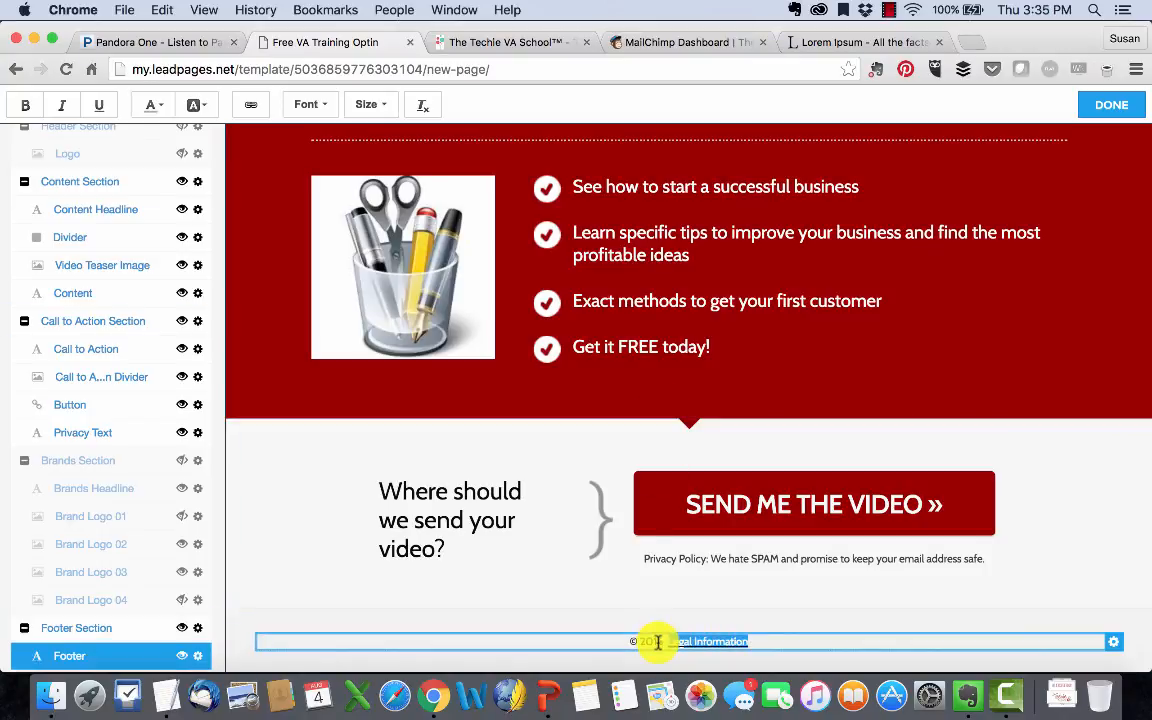
{"action": "left_click", "coordinate": [252, 105]}
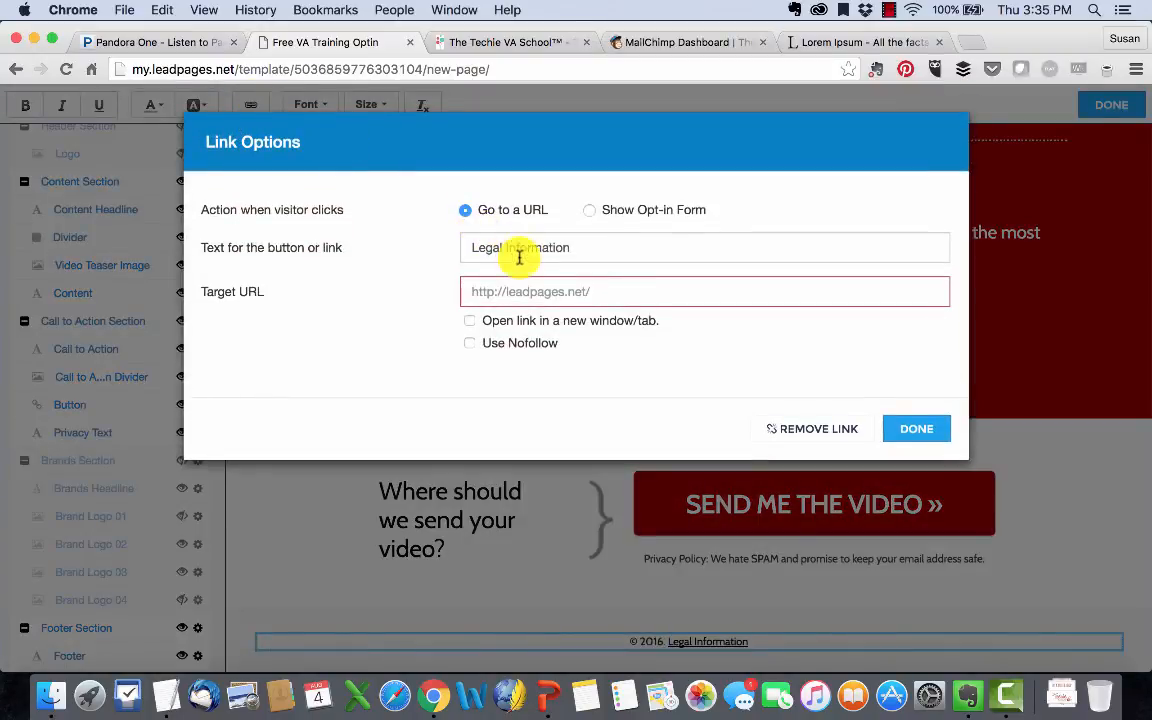
{"action": "left_click", "coordinate": [512, 293]}
{"action": "type", "text": "http"}
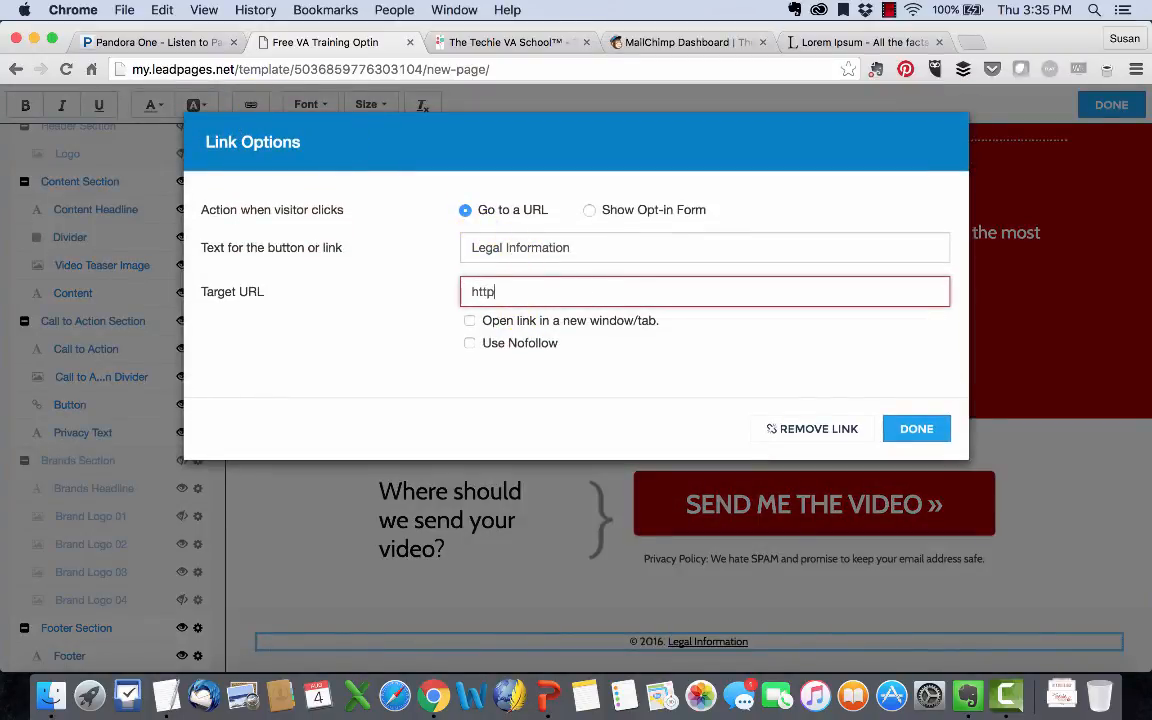
{"action": "type", "text": "://thetechiementor.com"}
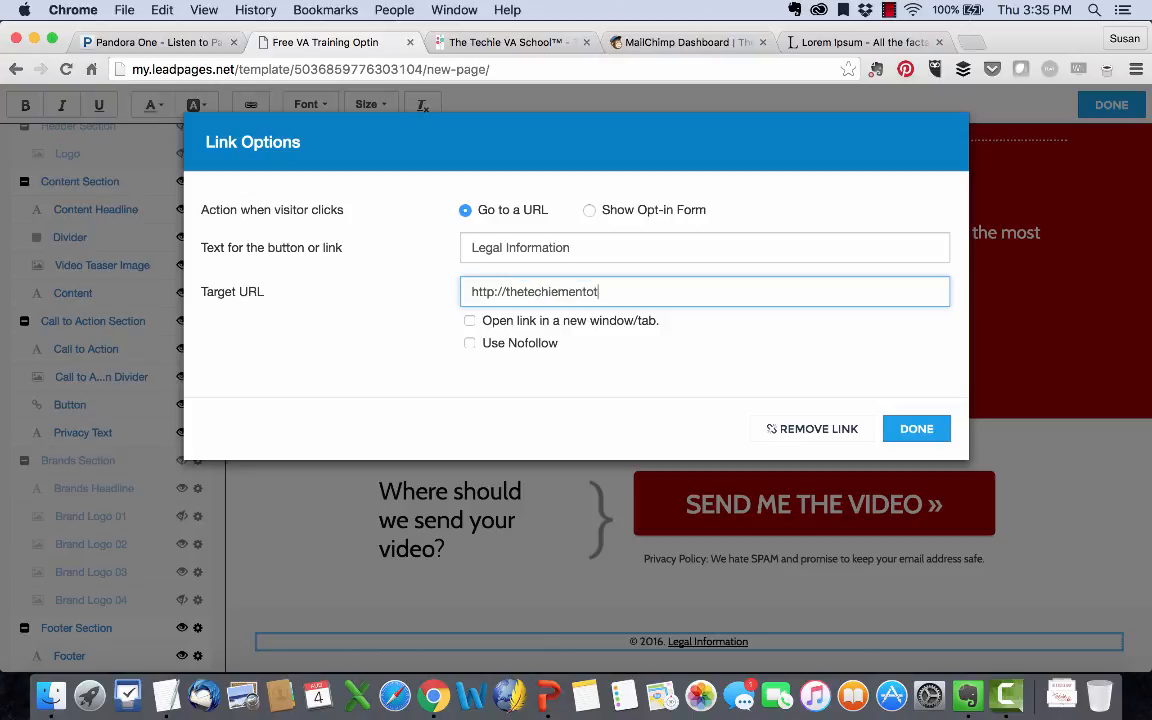
{"action": "left_click", "coordinate": [470, 321]}
{"action": "left_click", "coordinate": [915, 428]}
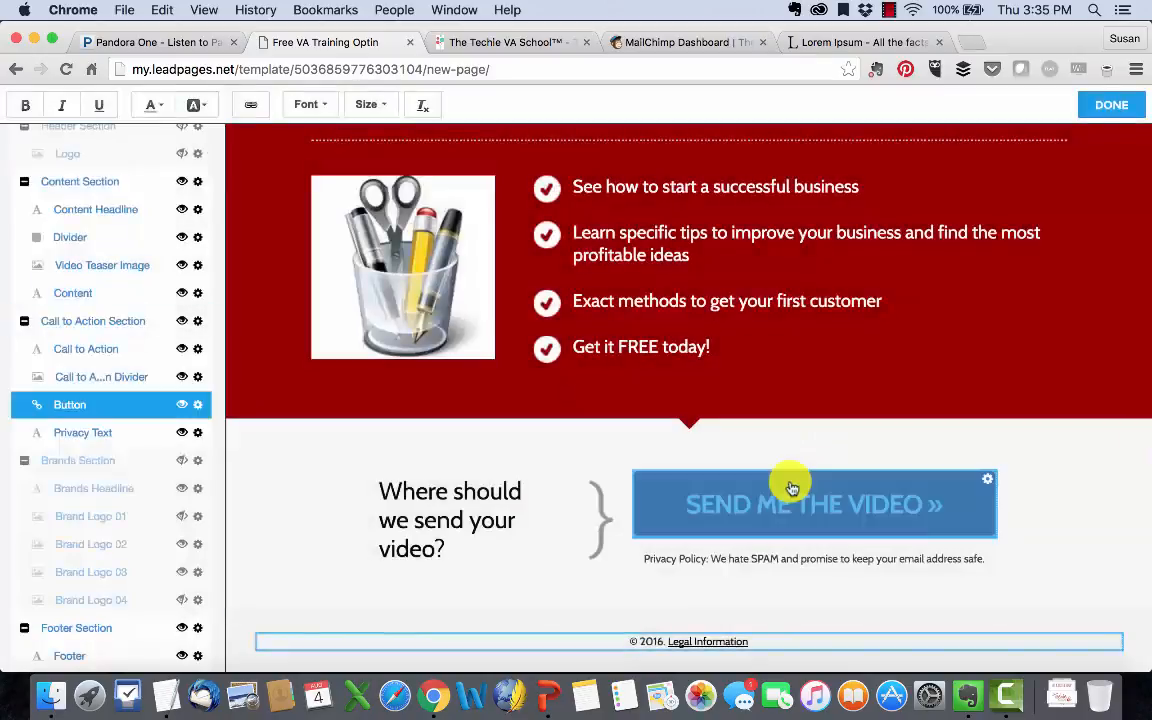
- Add "| Disclaimer" after Legal Information in the footer text
{"action": "left_click", "coordinate": [766, 642]}
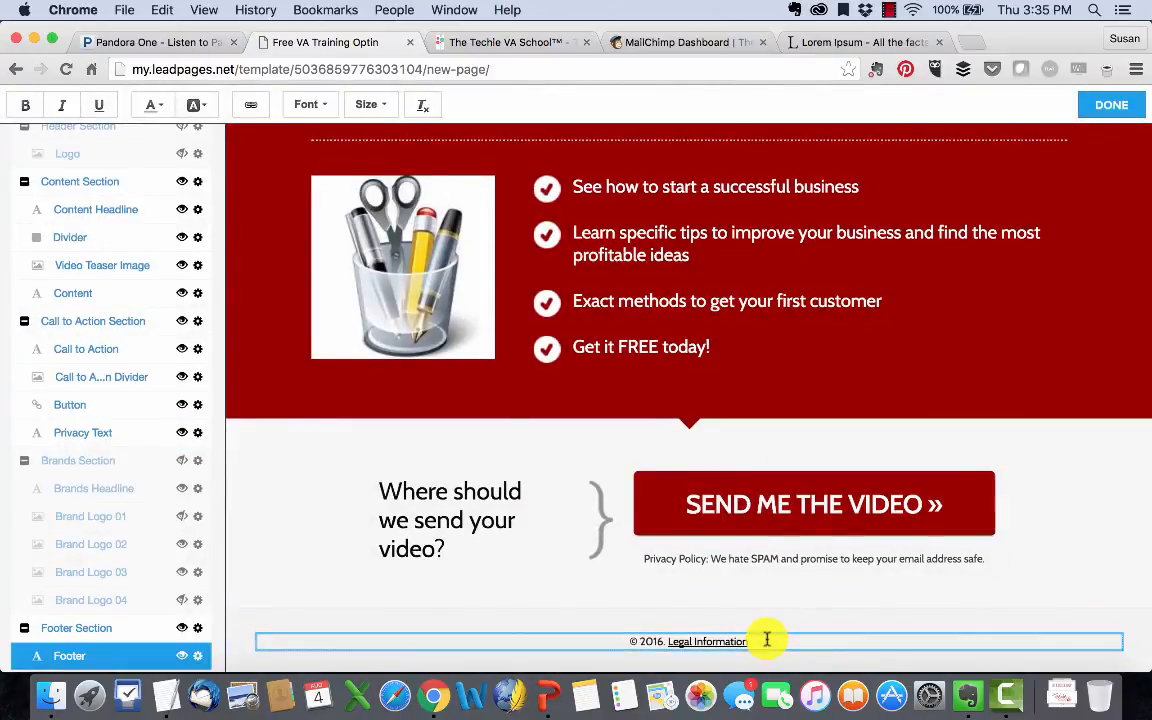
{"action": "type", "text": "| Dis"}
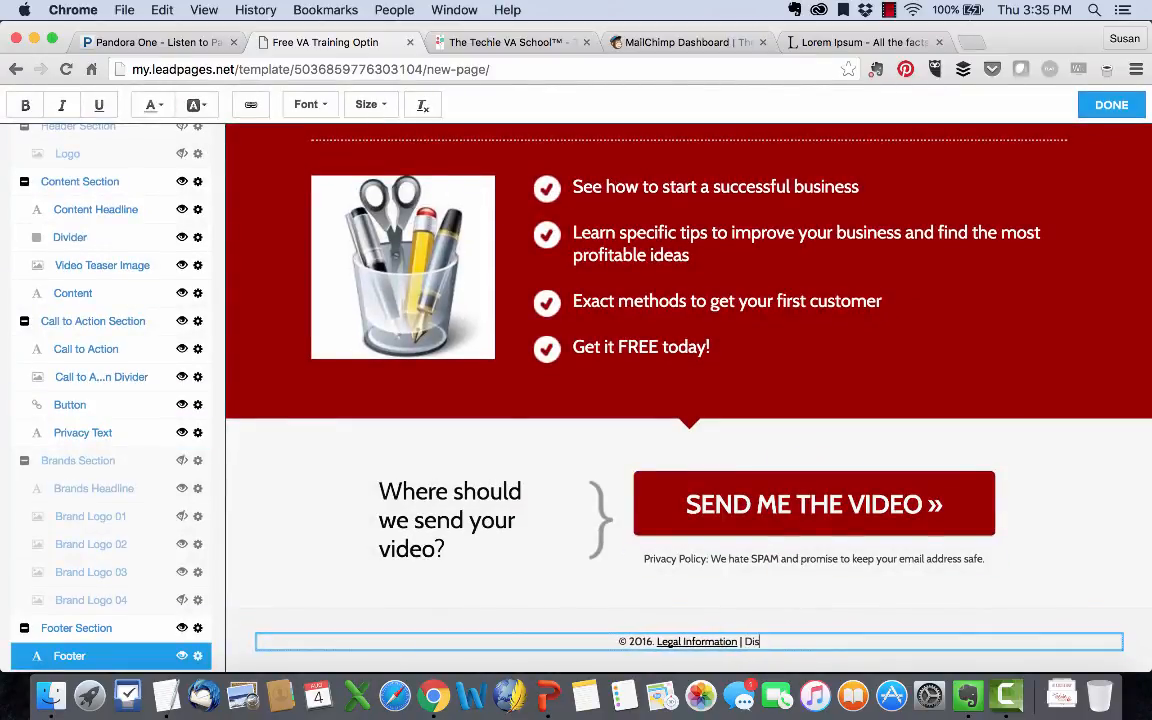
{"action": "type", "text": "claime"}
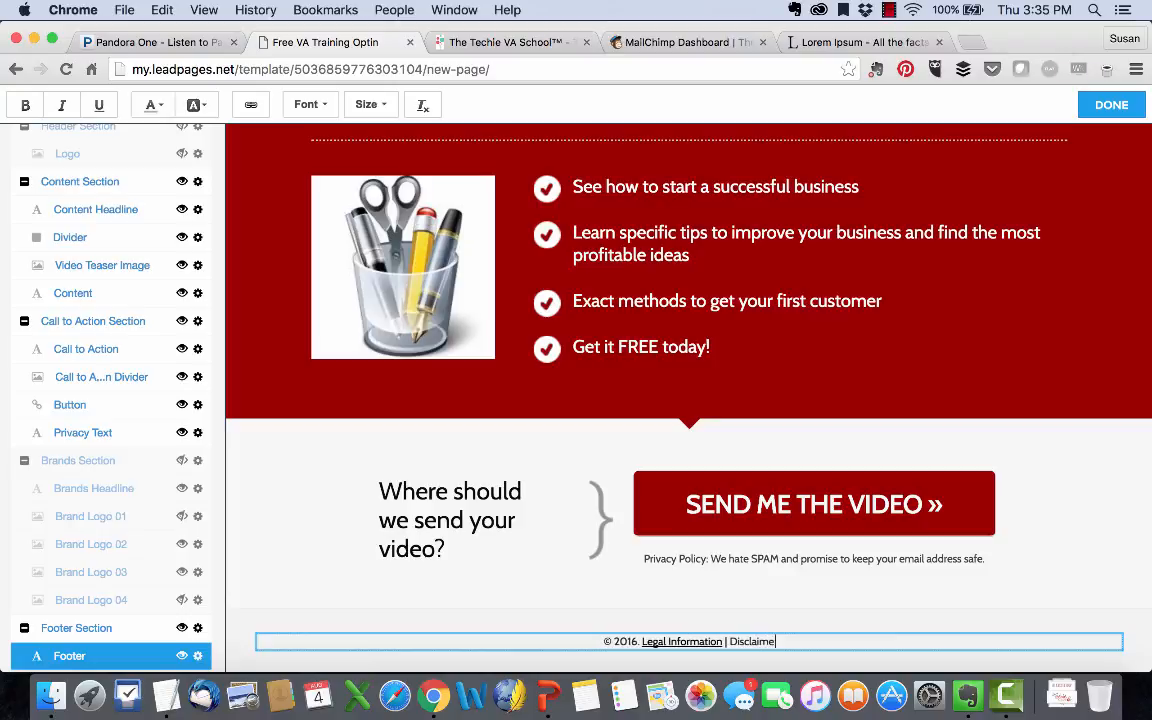
{"action": "type", "text": "r"}
{"action": "double_click", "coordinate": [761, 643]}
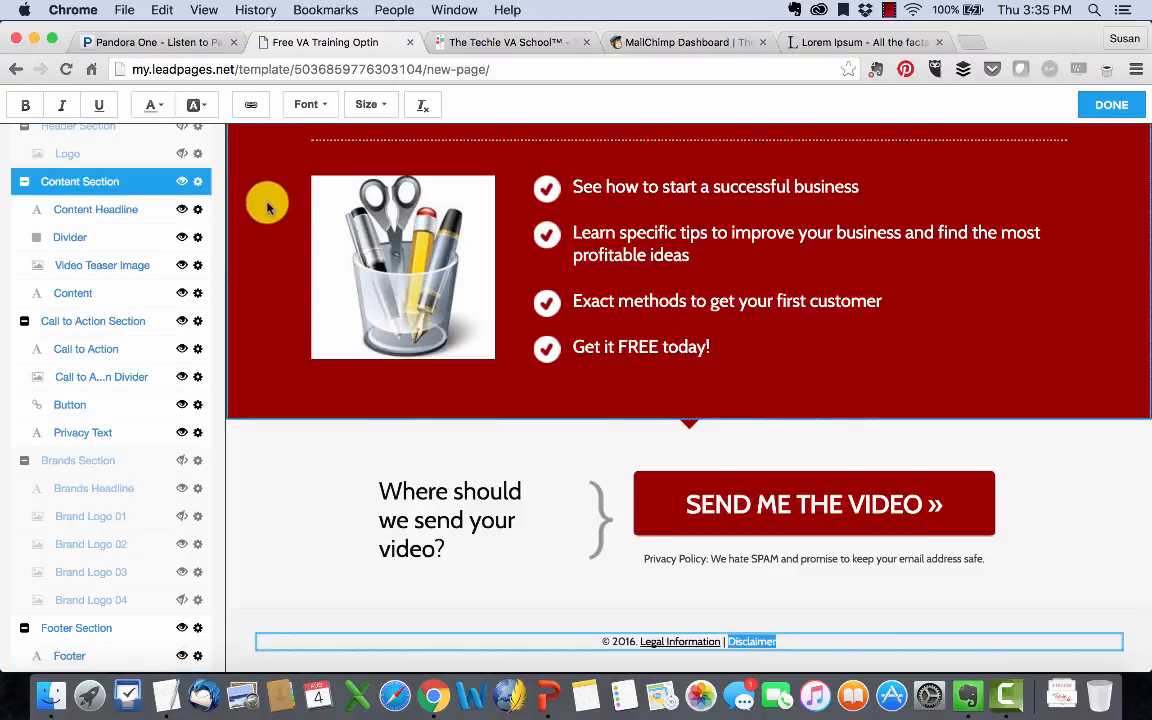
{"action": "left_click", "coordinate": [258, 120]}
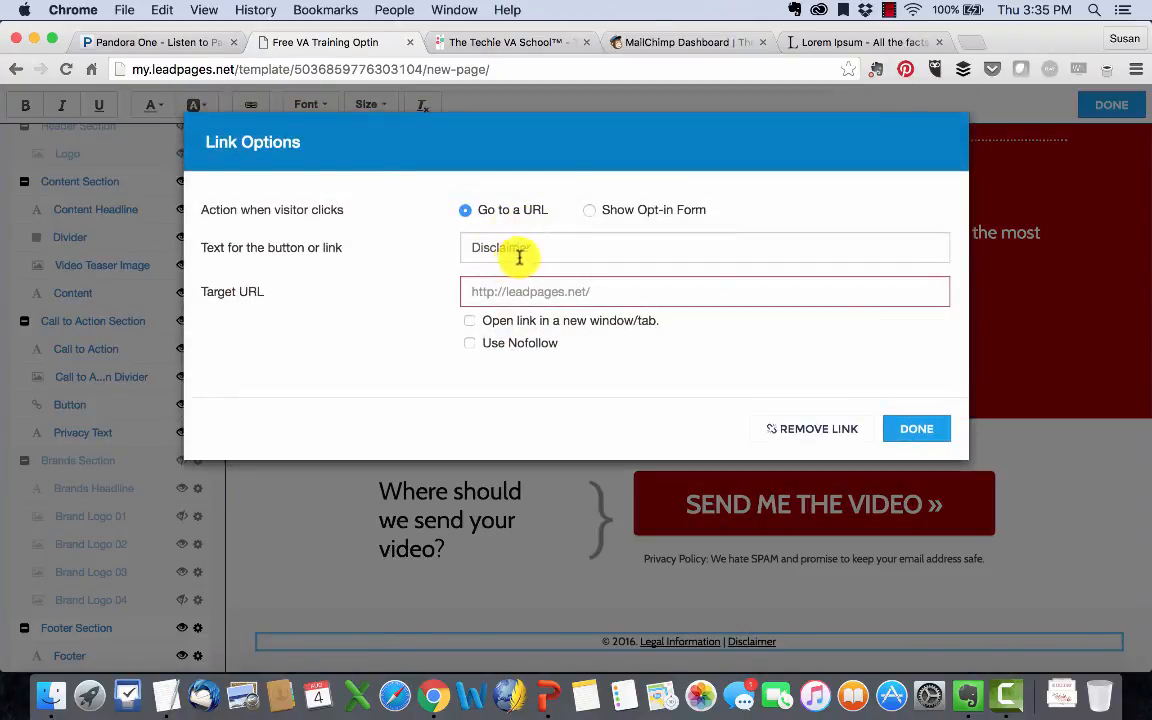
{"action": "type", "text": "http"}
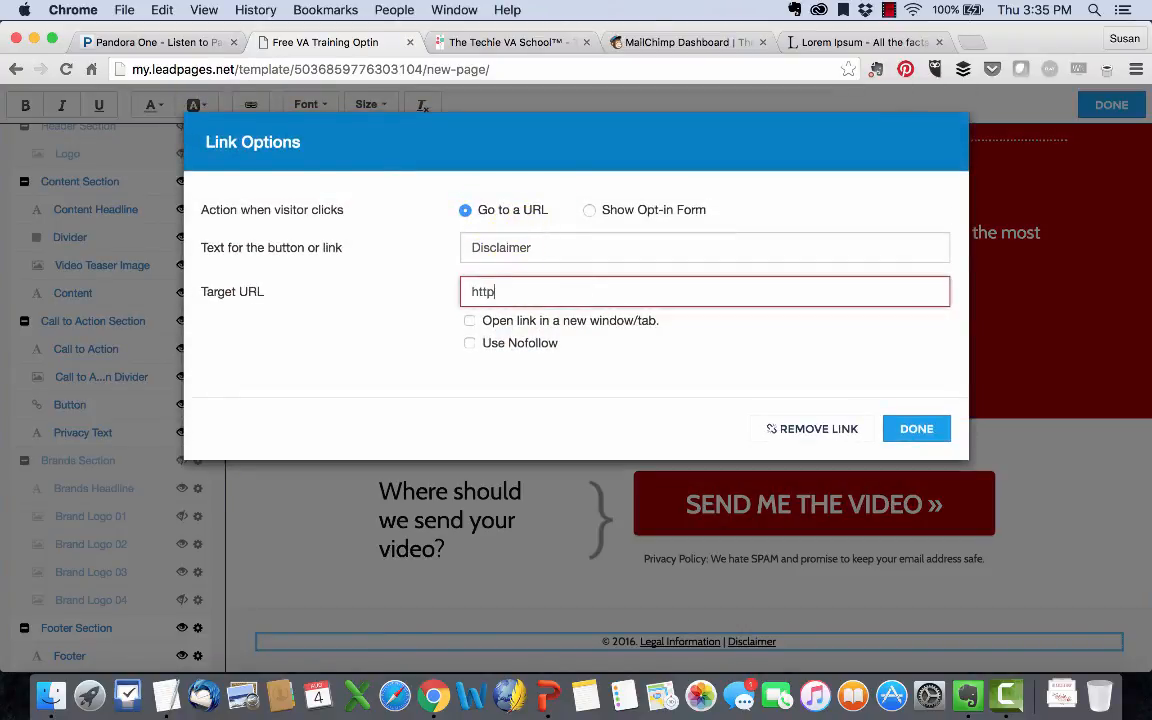
{"action": "type", "text": "://there"}
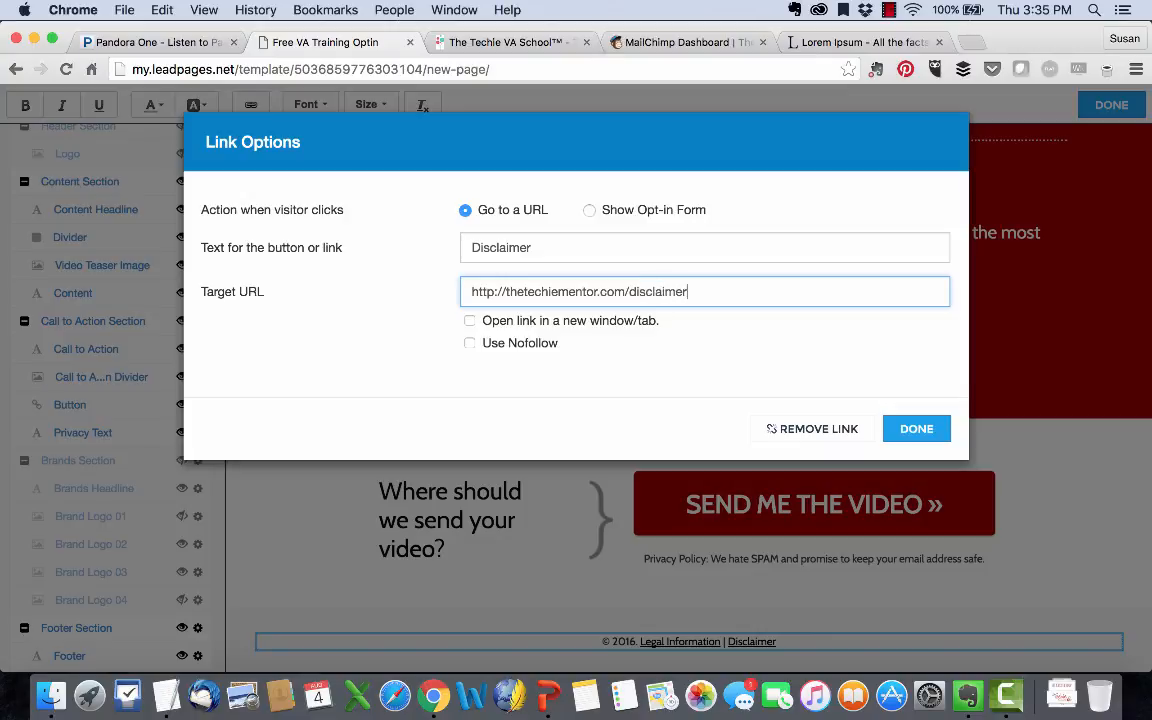
{"action": "left_click", "coordinate": [508, 325]}
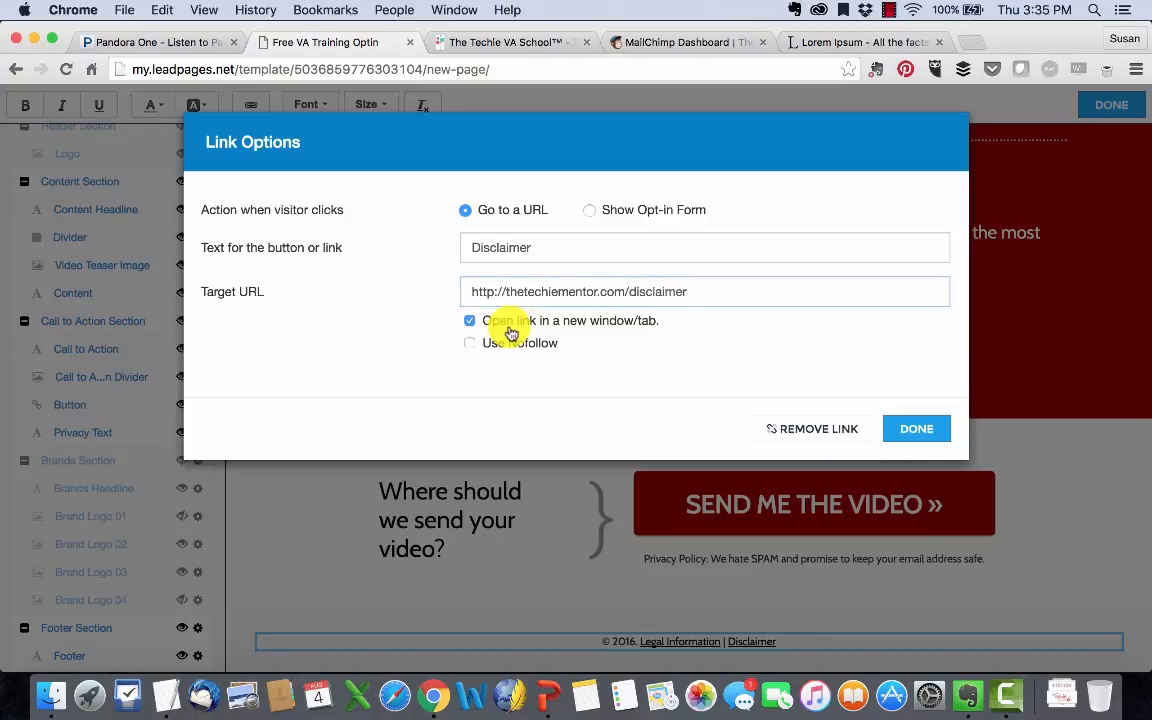
{"action": "left_click", "coordinate": [924, 438]}
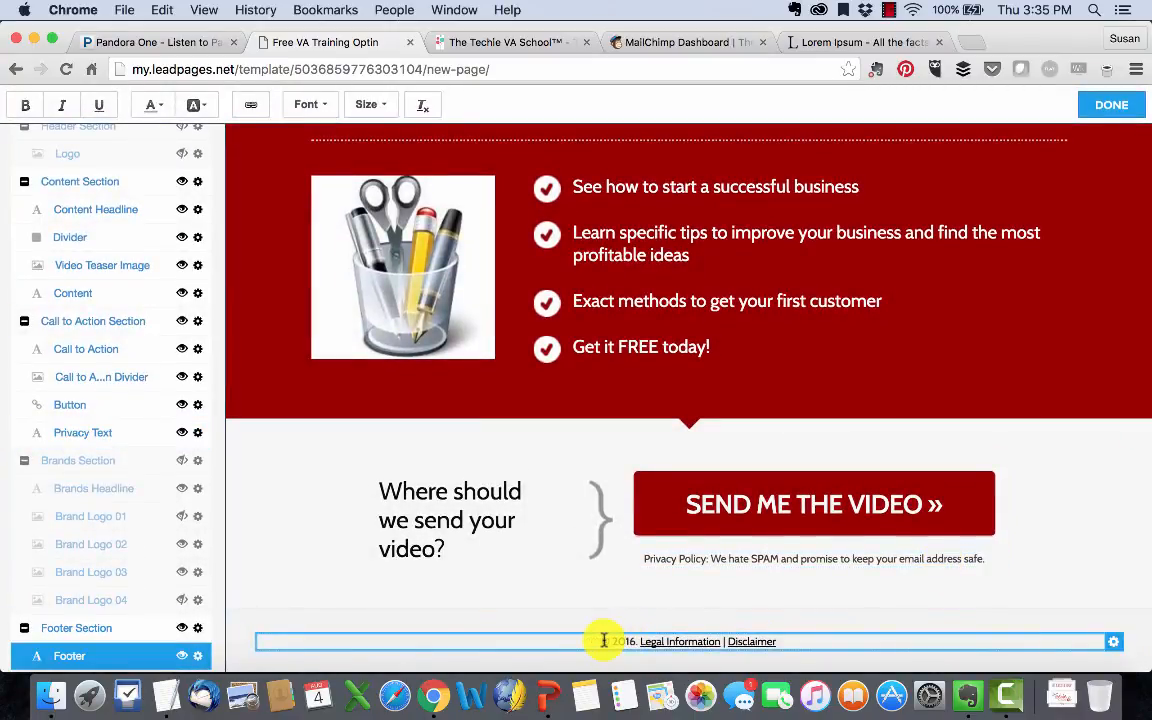
- Color the entire footer line, including its Legal Information and Disclaimer links, dark red
{"action": "left_click_drag", "start_coordinate": [604, 641], "coordinate": [766, 636]}
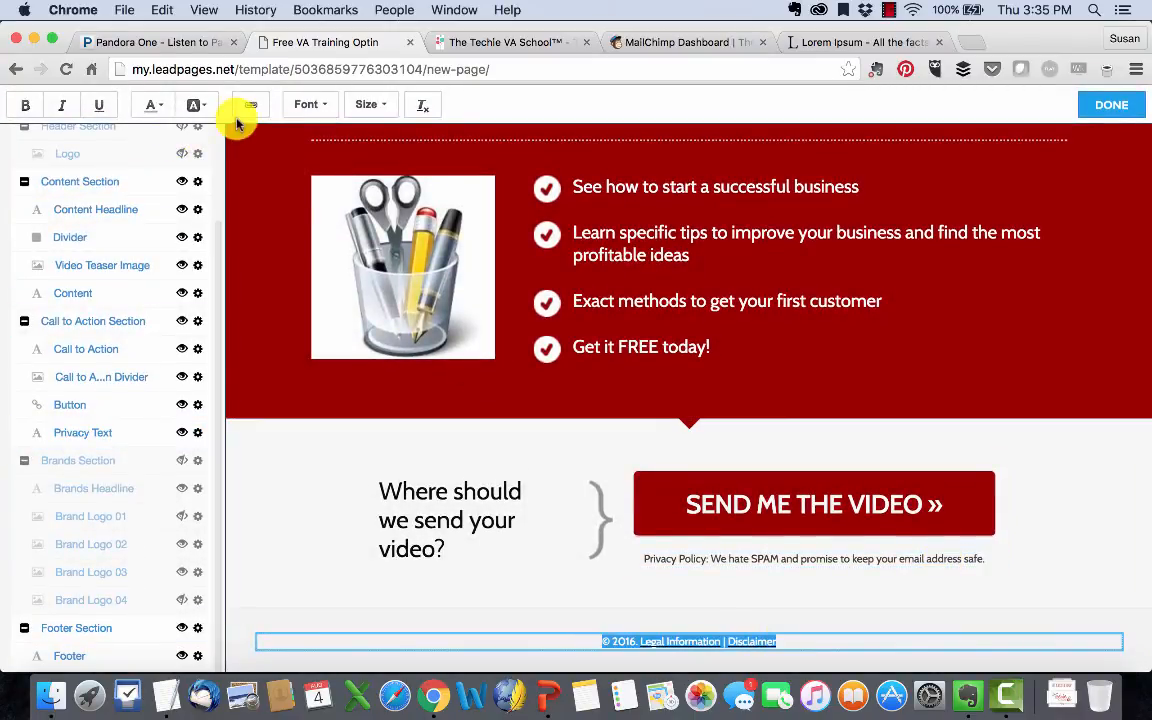
{"action": "left_click", "coordinate": [157, 110]}
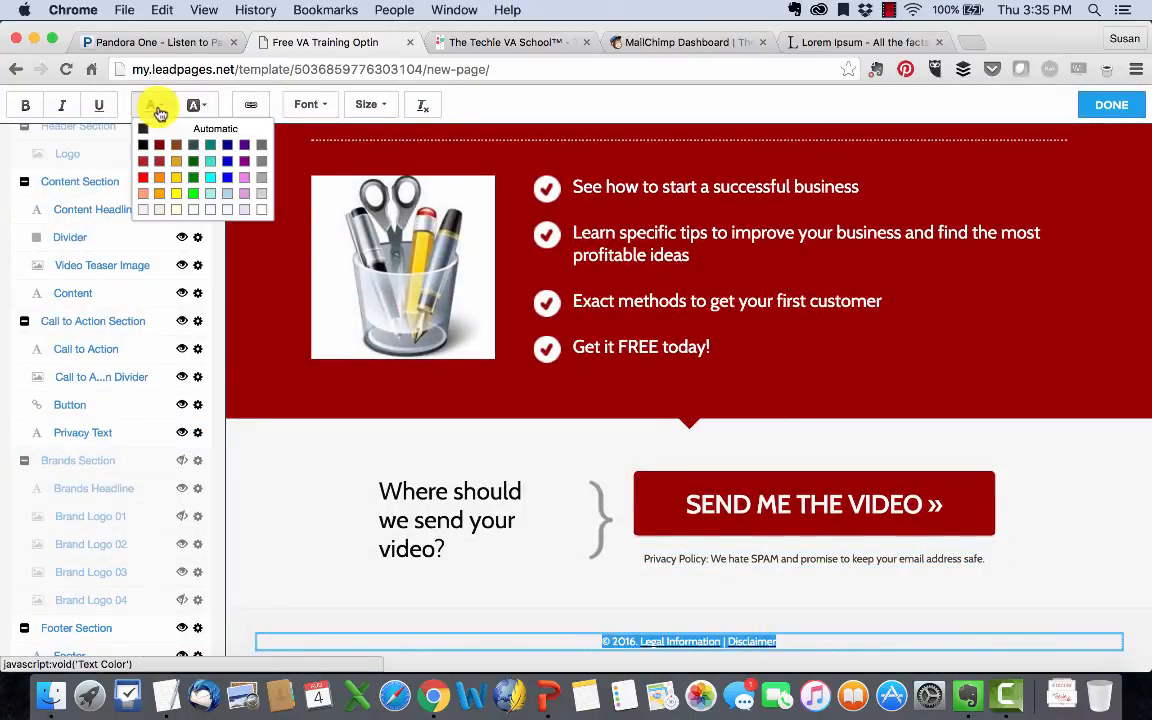
{"action": "left_click", "coordinate": [143, 162]}
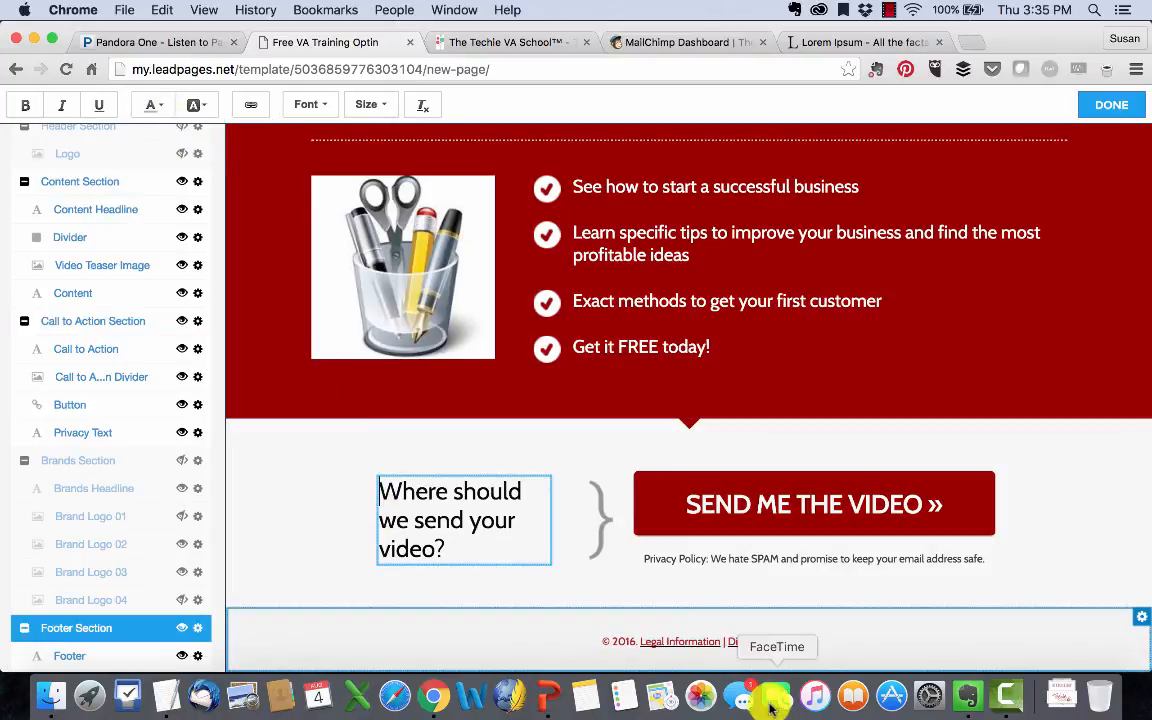
- Compare the page's content and style settings and look through the list of font and color options
{"action": "scroll", "coordinate": [886, 605], "scroll_direction": "up", "scroll_amount": 1}
{"action": "scroll", "coordinate": [886, 605], "scroll_direction": "up", "scroll_amount": 3}
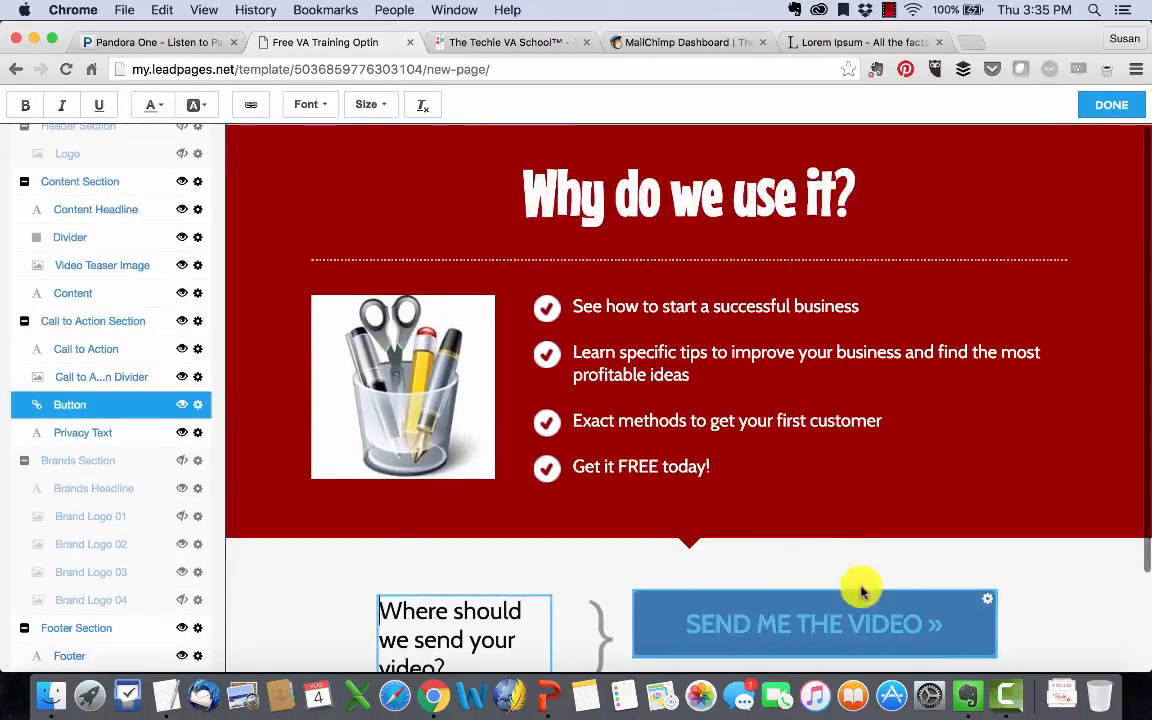
{"action": "scroll", "coordinate": [136, 262], "scroll_direction": "up", "scroll_amount": 3}
{"action": "left_click", "coordinate": [133, 220]}
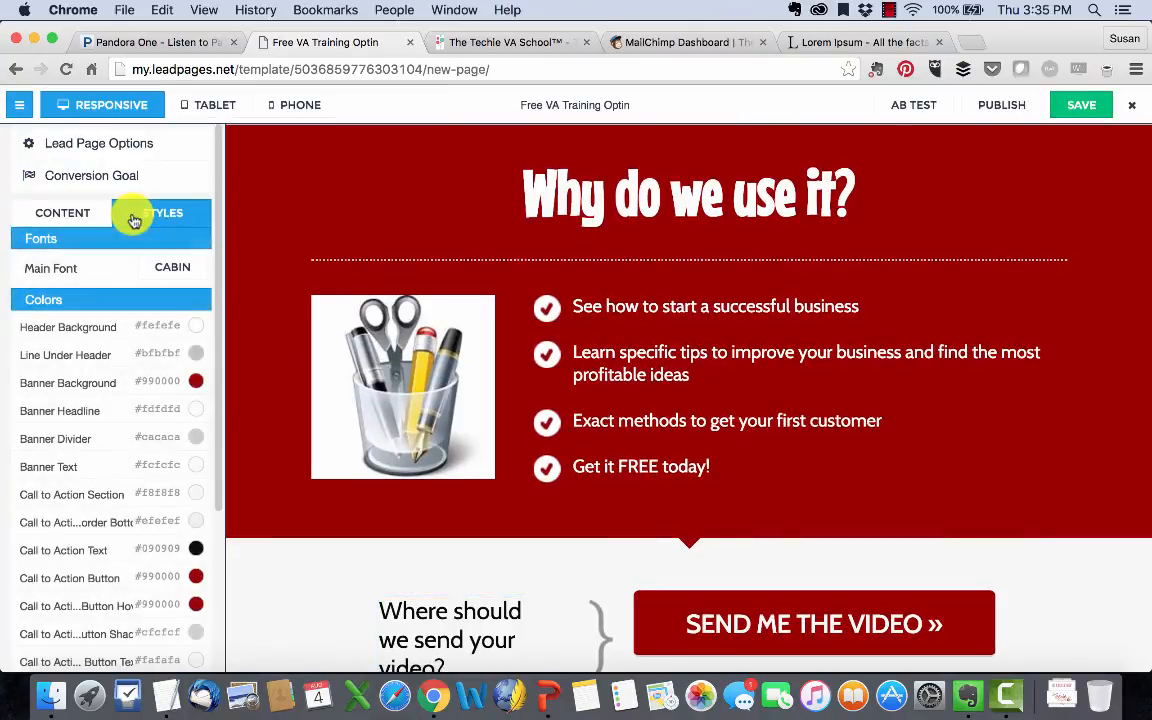
{"action": "left_click", "coordinate": [85, 220]}
{"action": "left_click", "coordinate": [140, 223]}
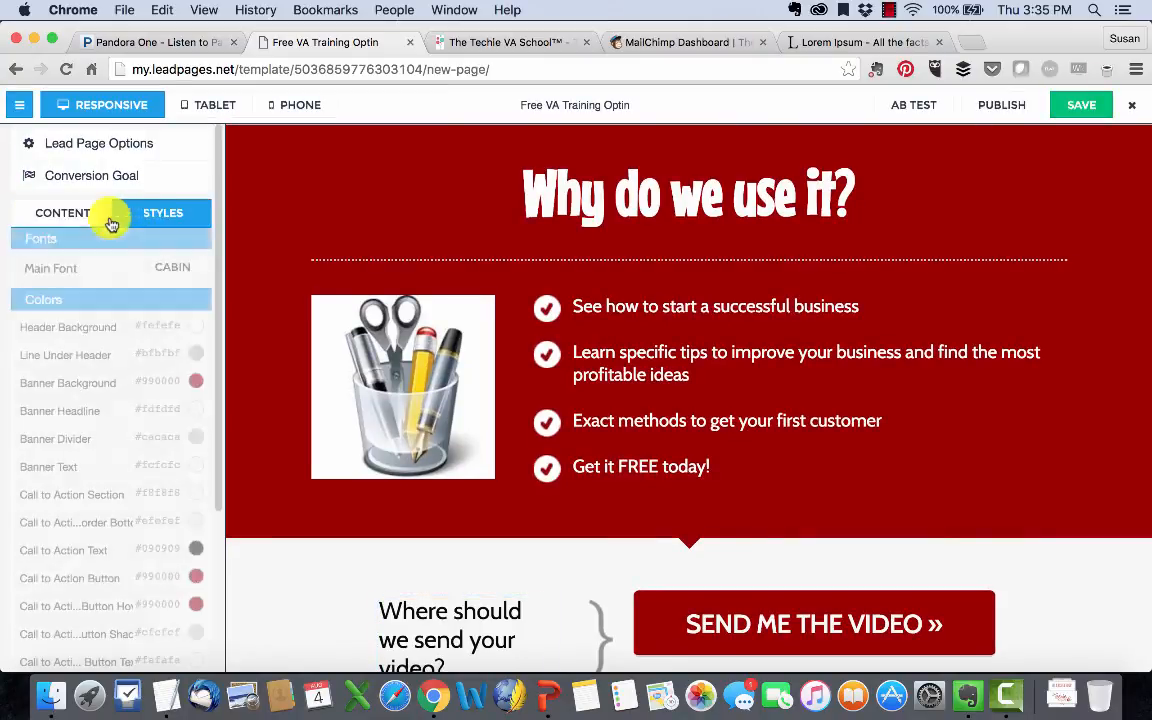
{"action": "left_click", "coordinate": [105, 222]}
{"action": "left_click", "coordinate": [192, 212]}
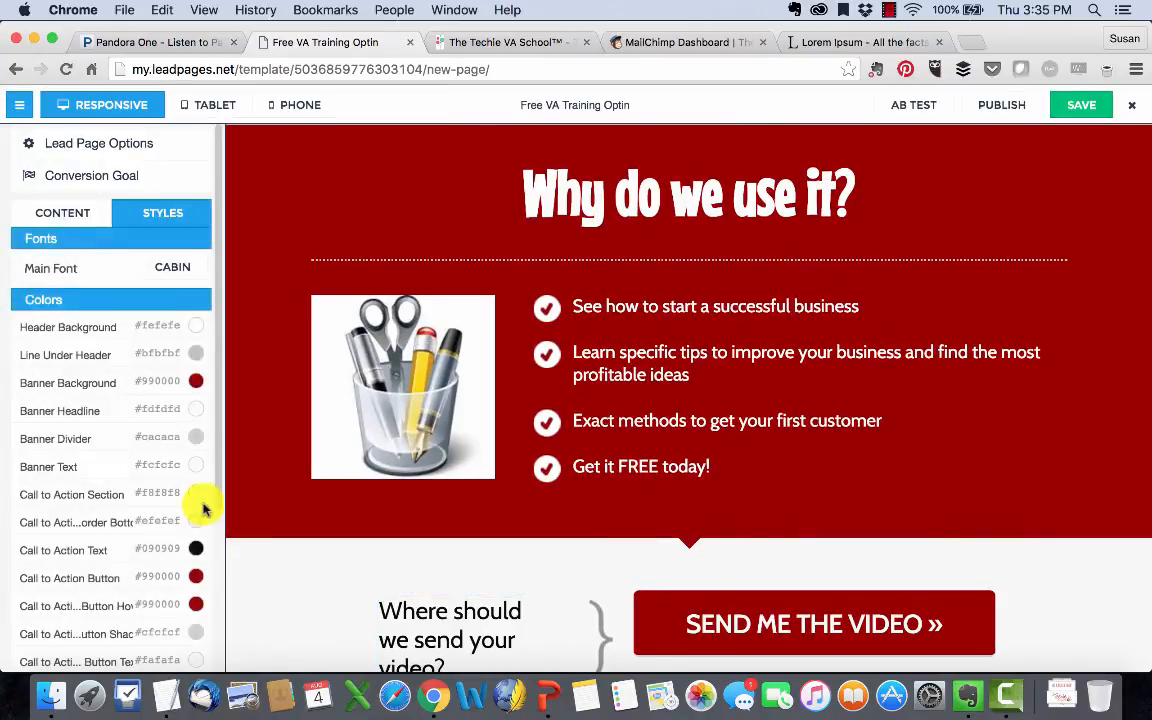
{"action": "scroll", "coordinate": [172, 458], "scroll_direction": "down", "scroll_amount": 5}
{"action": "scroll", "coordinate": [155, 546], "scroll_direction": "up", "scroll_amount": 5}
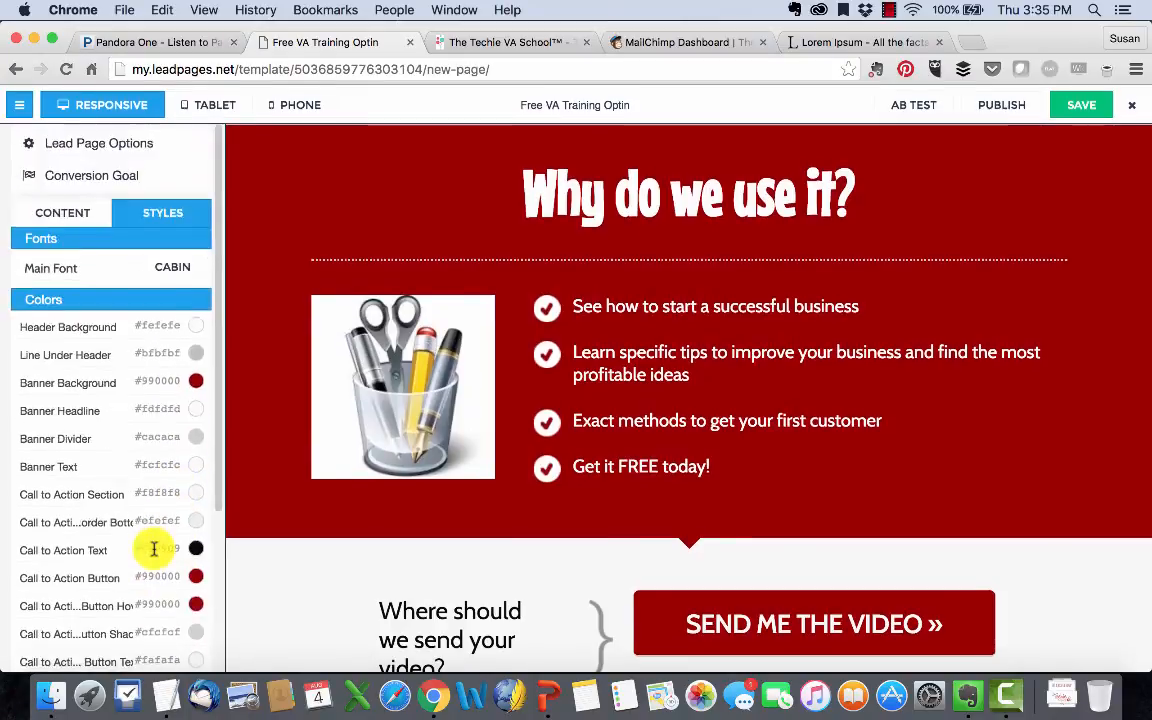
- Try to save the page, and close the opt-in form's integration settings
{"action": "left_click", "coordinate": [1068, 103]}
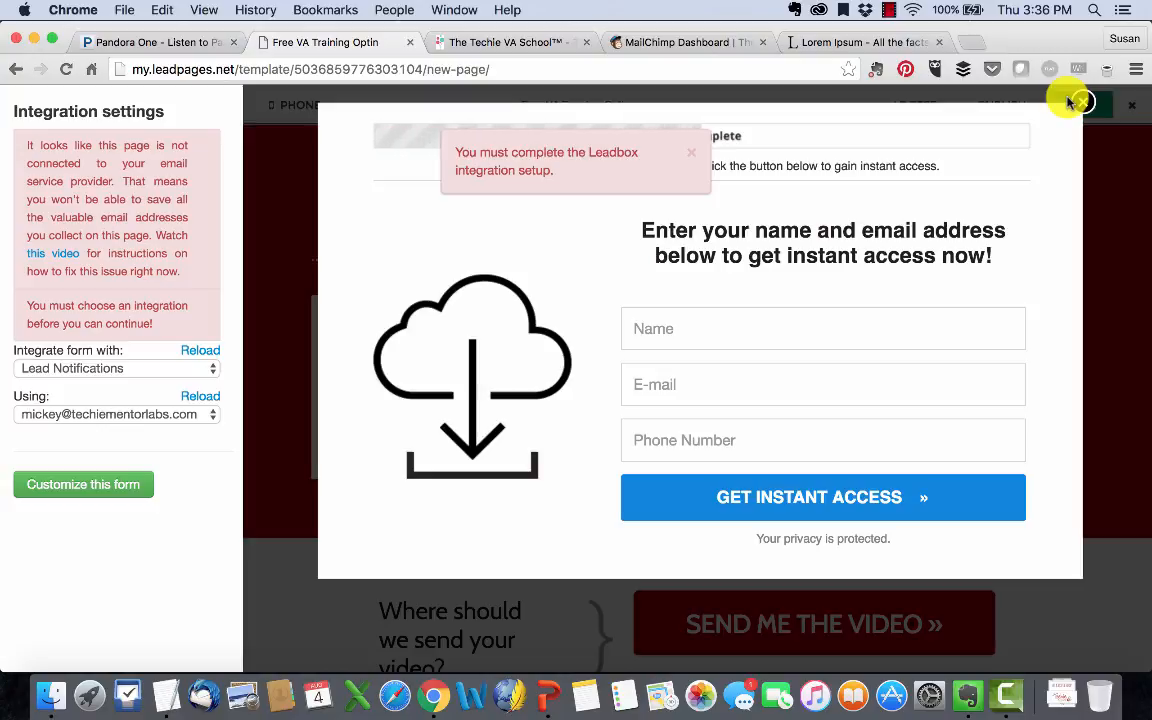
{"action": "left_click", "coordinate": [1083, 102]}
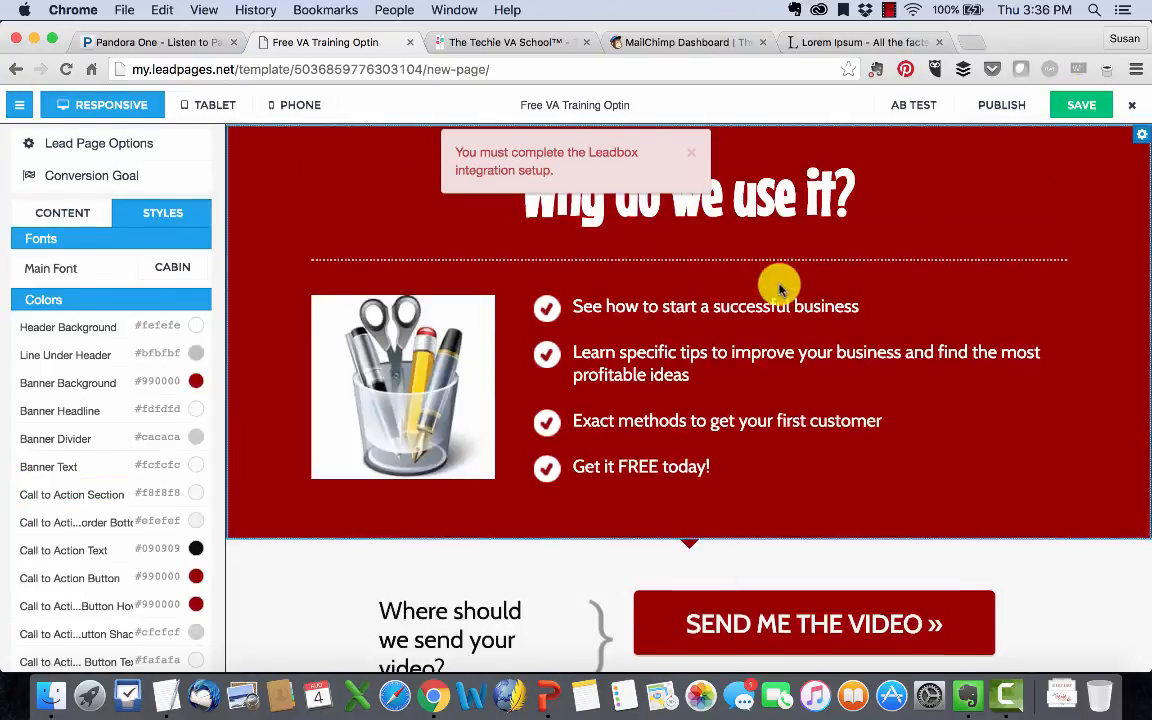
- Compare the Go to a URL and Show Opt-in Form actions in the SEND ME THE VIDEO button's link options, keeping Show Opt-in Form
{"action": "scroll", "coordinate": [820, 300], "scroll_direction": "down", "scroll_amount": 3}
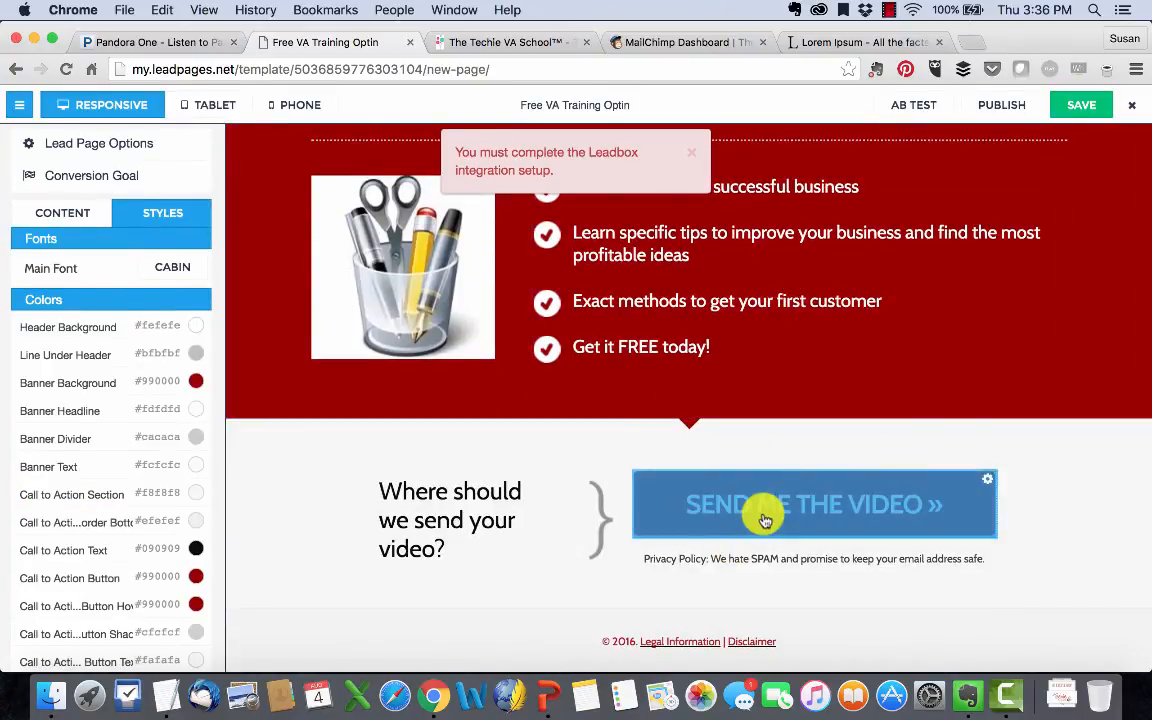
{"action": "left_click", "coordinate": [985, 486]}
{"action": "left_click", "coordinate": [1012, 518]}
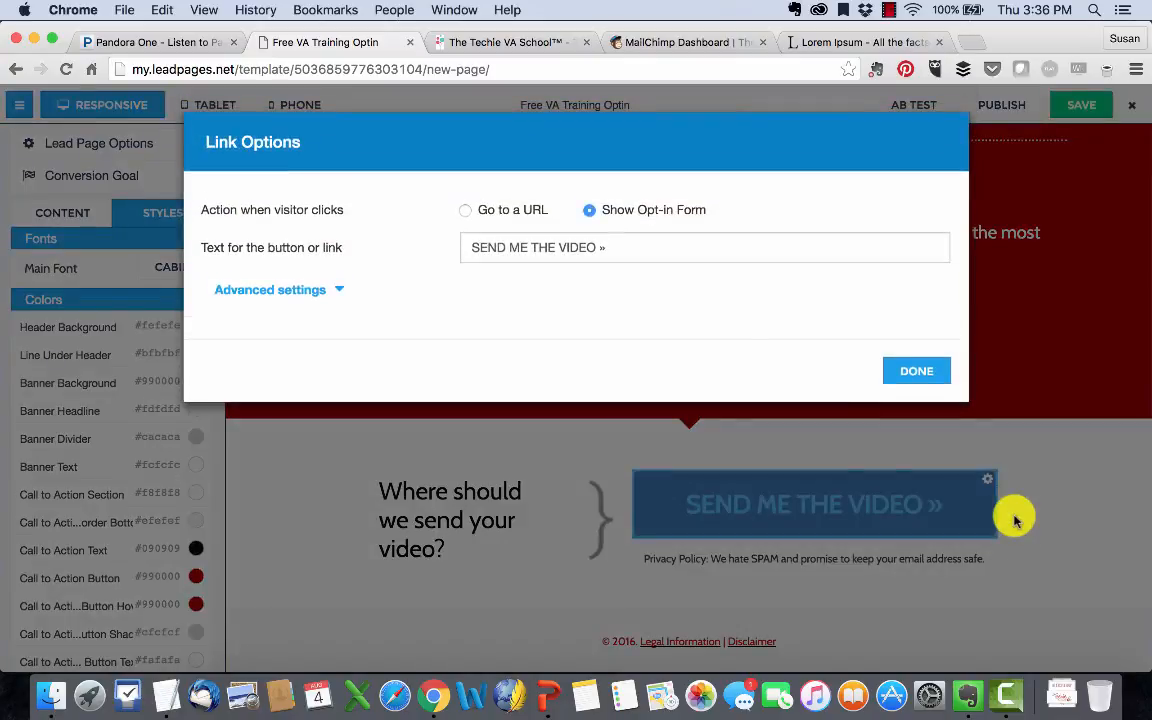
{"action": "left_click", "coordinate": [528, 220]}
{"action": "left_click", "coordinate": [618, 258]}
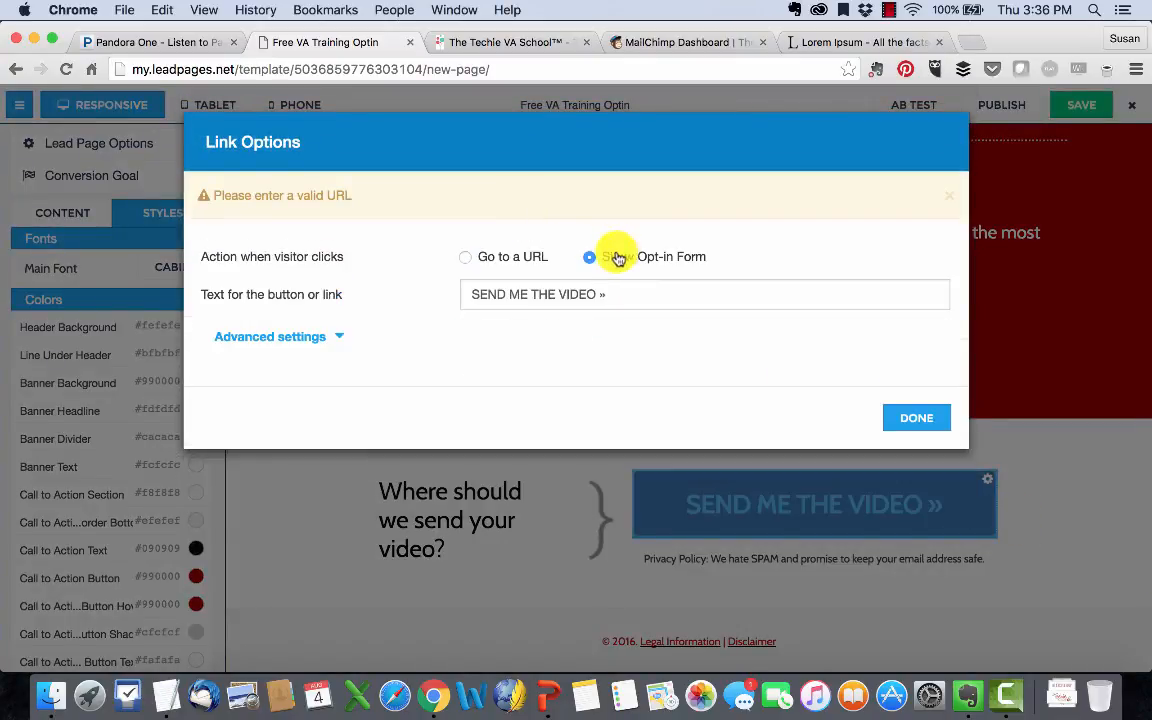
{"action": "left_click", "coordinate": [328, 337]}
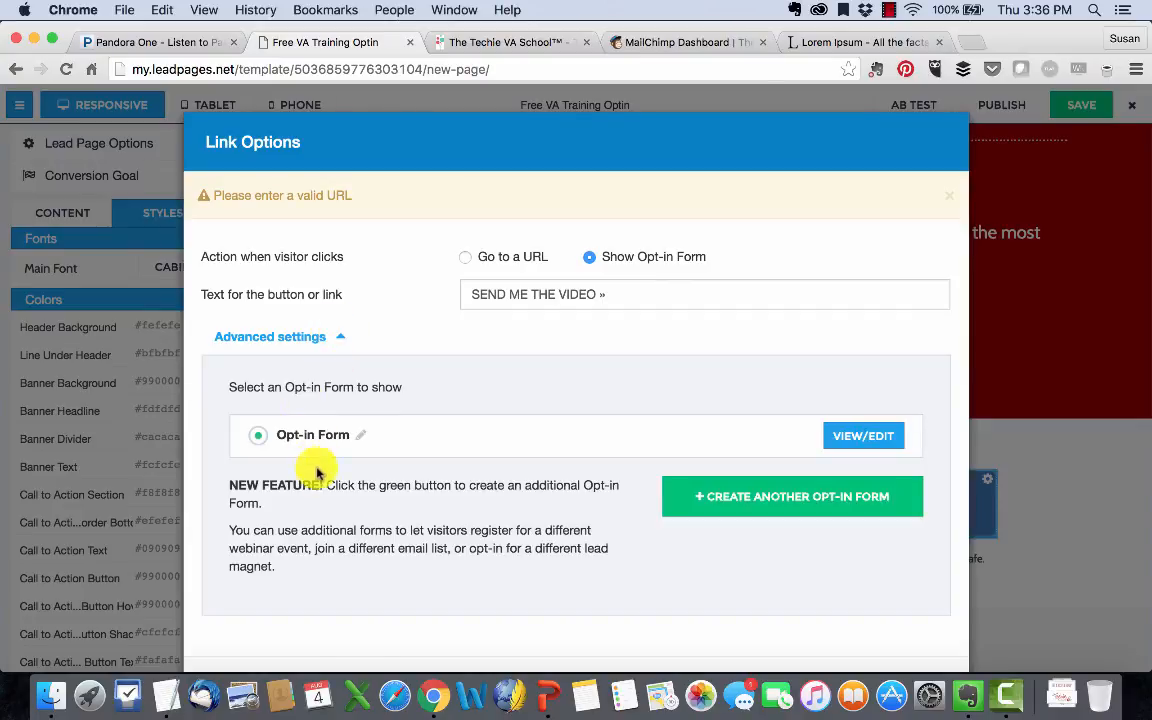
{"action": "left_click", "coordinate": [538, 258]}
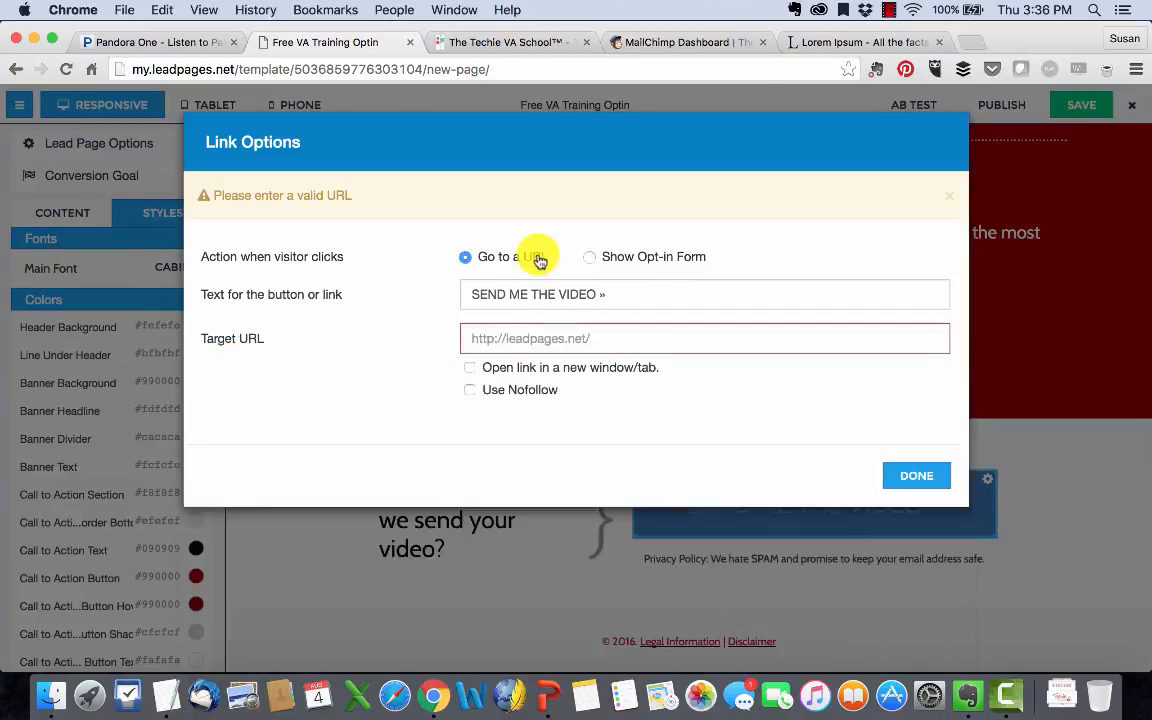
{"action": "left_click", "coordinate": [651, 263]}
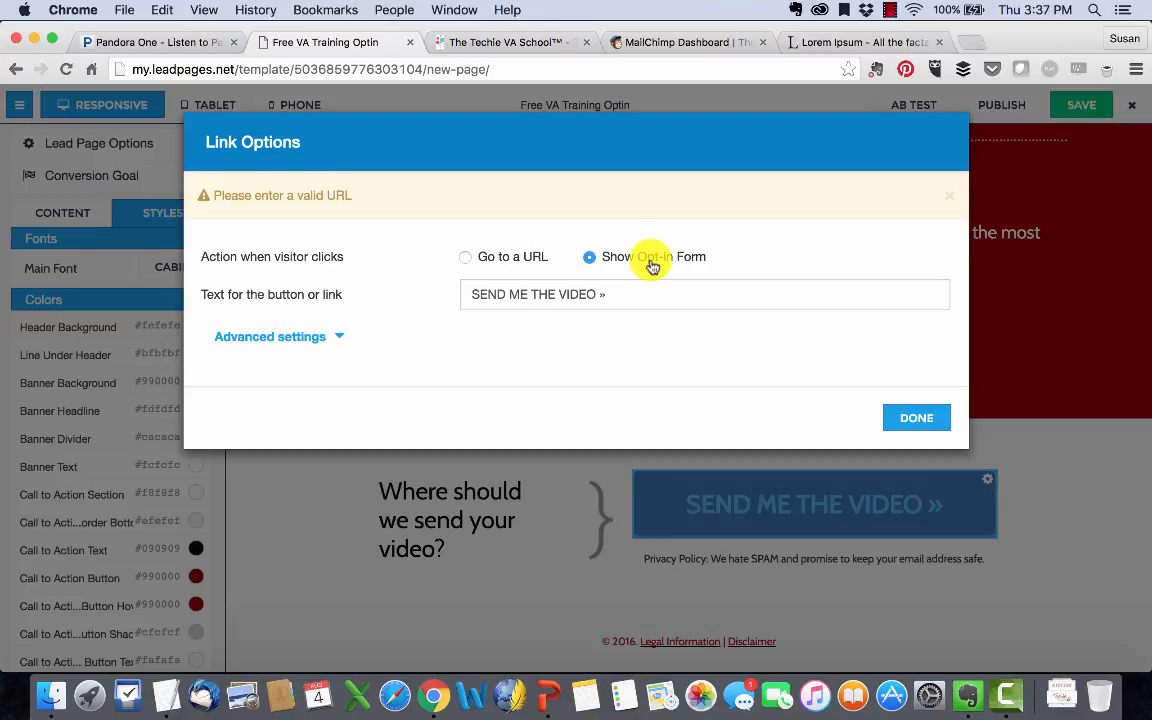
{"action": "left_click", "coordinate": [917, 419]}
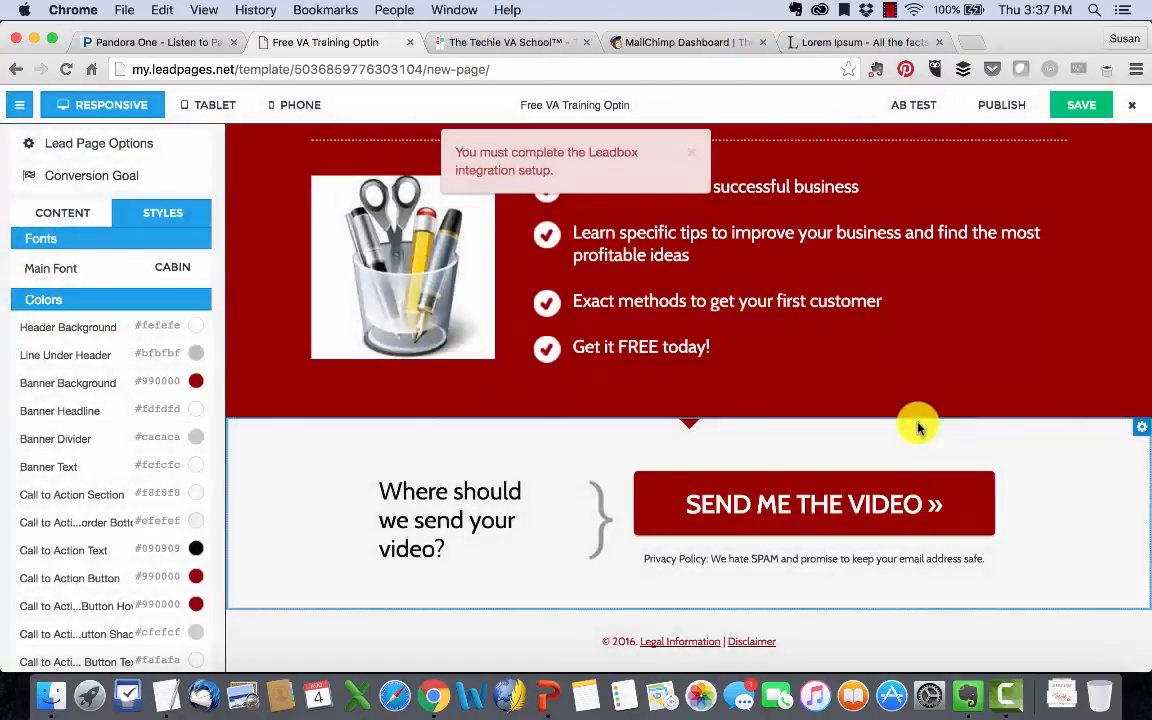
- Refresh the opt-in form's integration choices and set the form to integrate with MailChimp
{"action": "scroll", "coordinate": [330, 522], "scroll_direction": "up", "scroll_amount": 1}
{"action": "scroll", "coordinate": [331, 525], "scroll_direction": "down", "scroll_amount": 1}
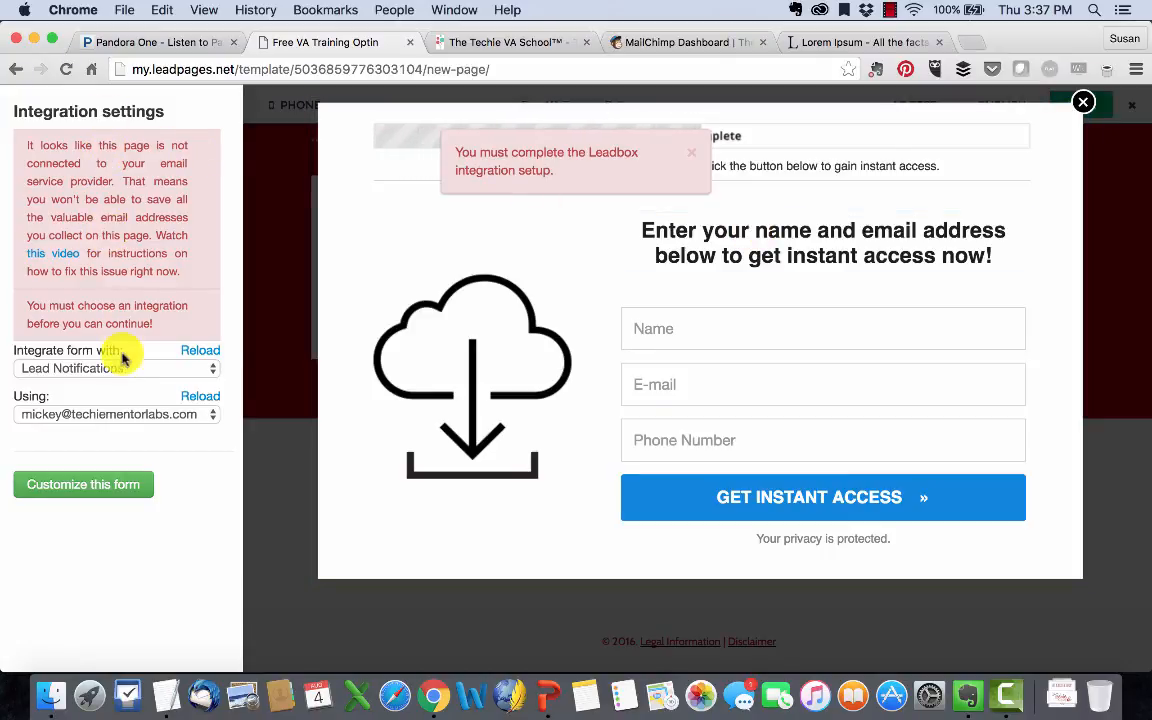
{"action": "left_click", "coordinate": [201, 351]}
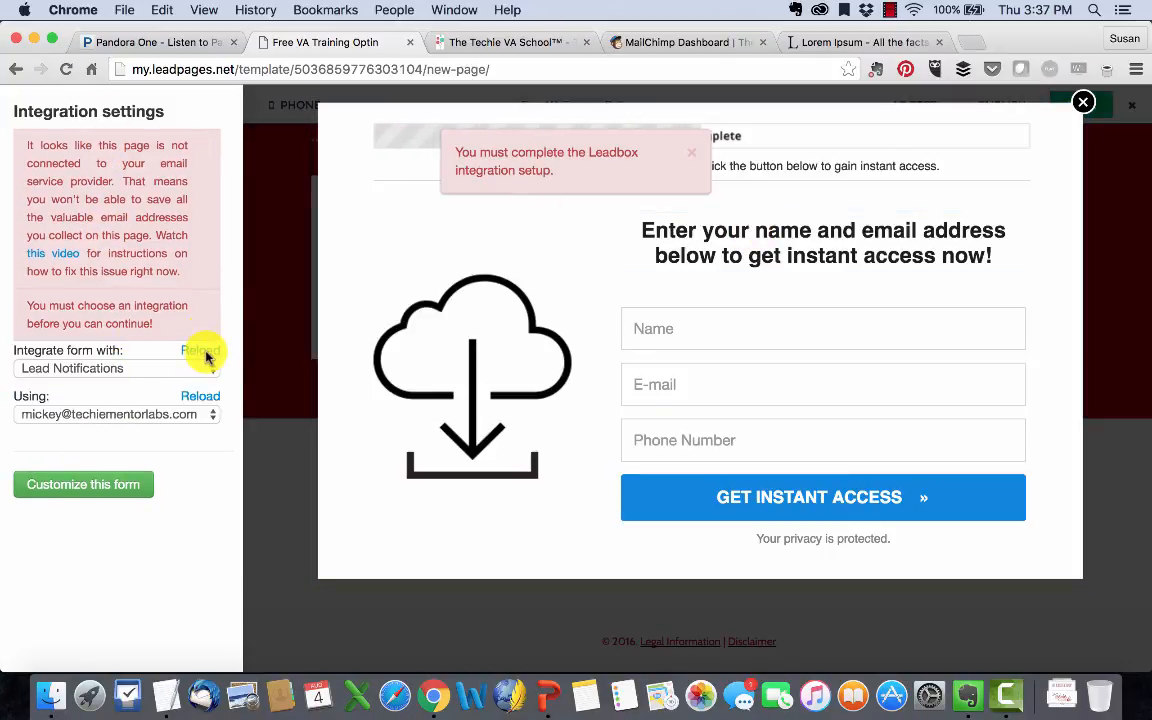
{"action": "left_click", "coordinate": [200, 397]}
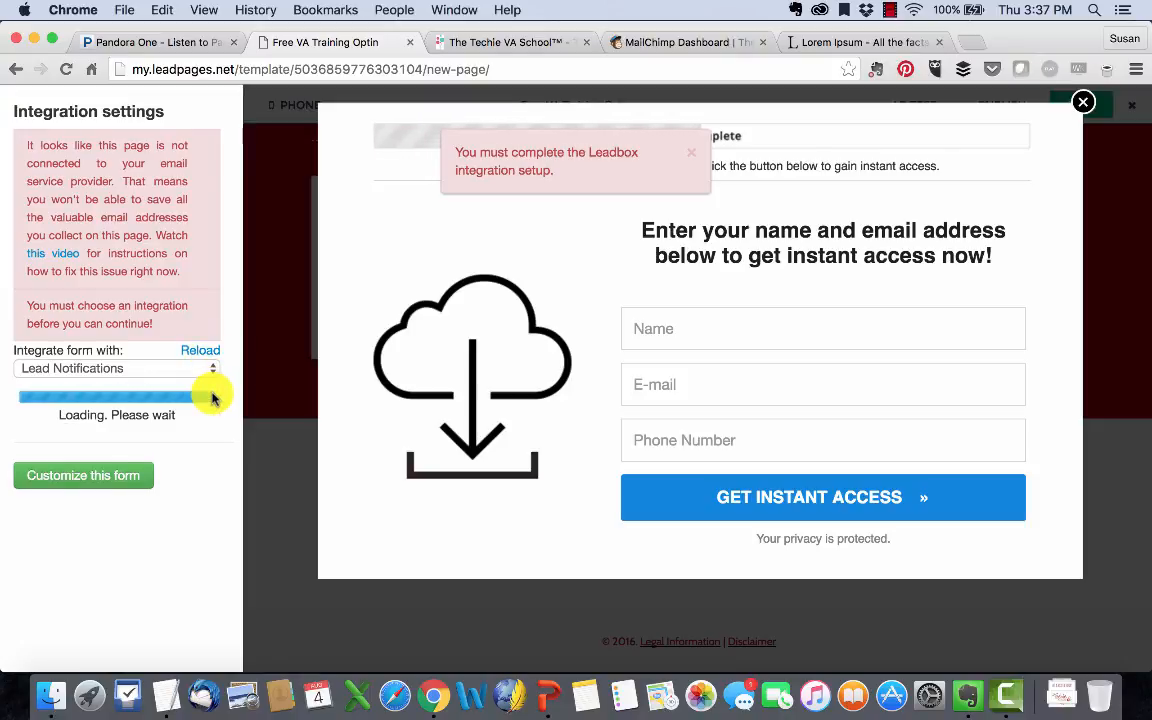
{"action": "left_click", "coordinate": [212, 370]}
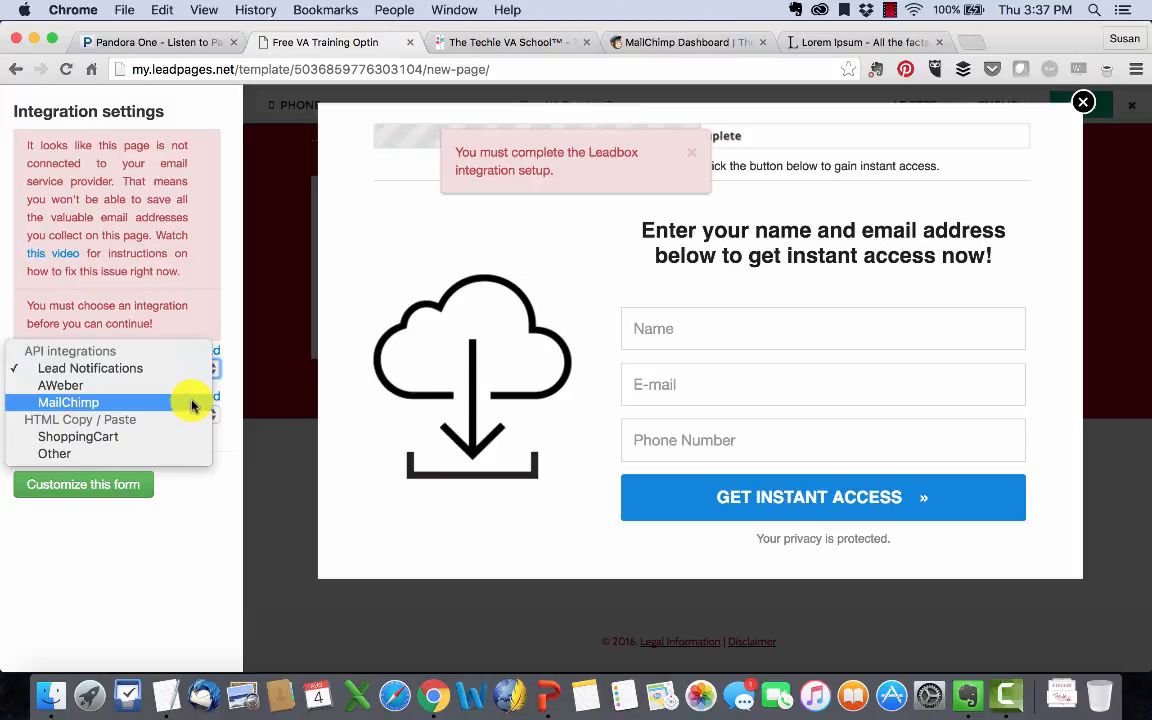
{"action": "left_click", "coordinate": [193, 403]}
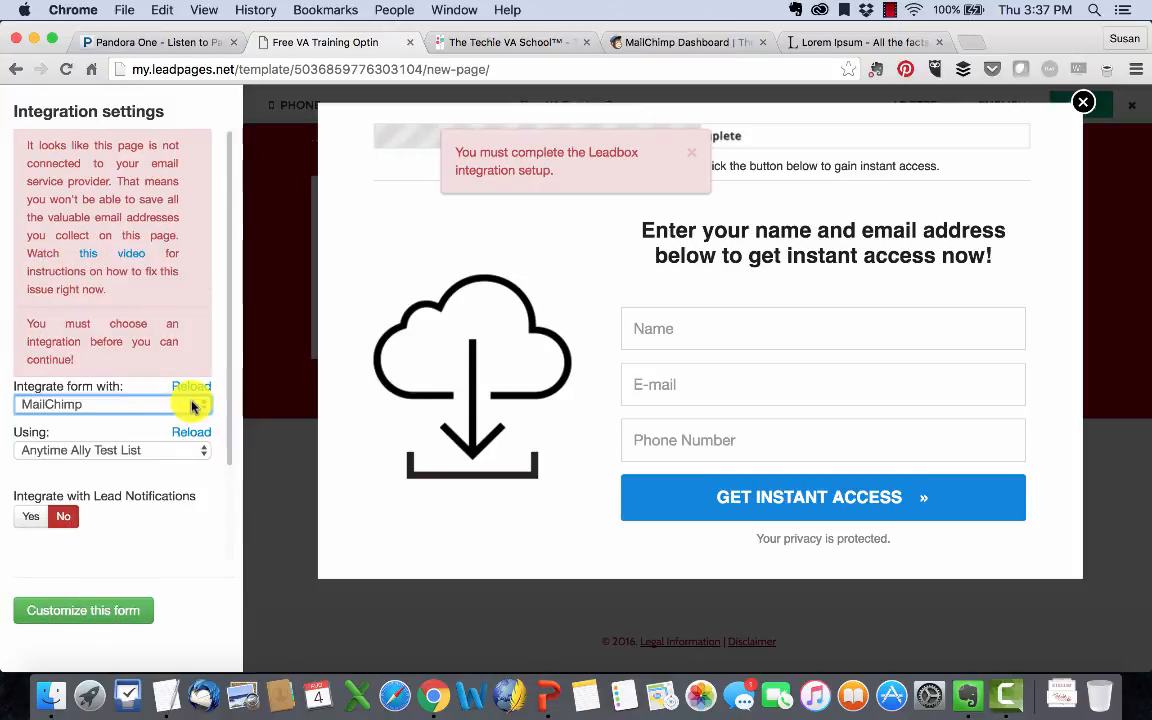
{"action": "scroll", "coordinate": [175, 470], "scroll_direction": "down", "scroll_amount": 3}
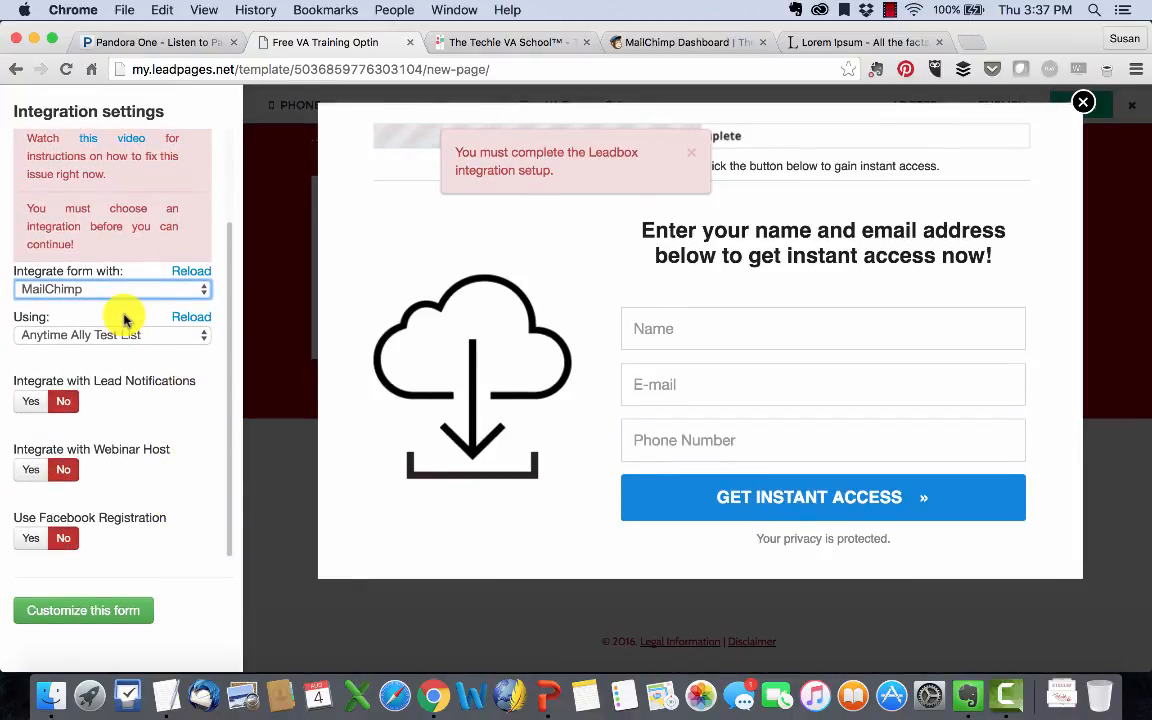
- Reload the integrations, connect the opt-in form to MailChimp, and select the Free Offer Download list
{"action": "left_click", "coordinate": [191, 271]}
{"action": "left_click", "coordinate": [193, 372]}
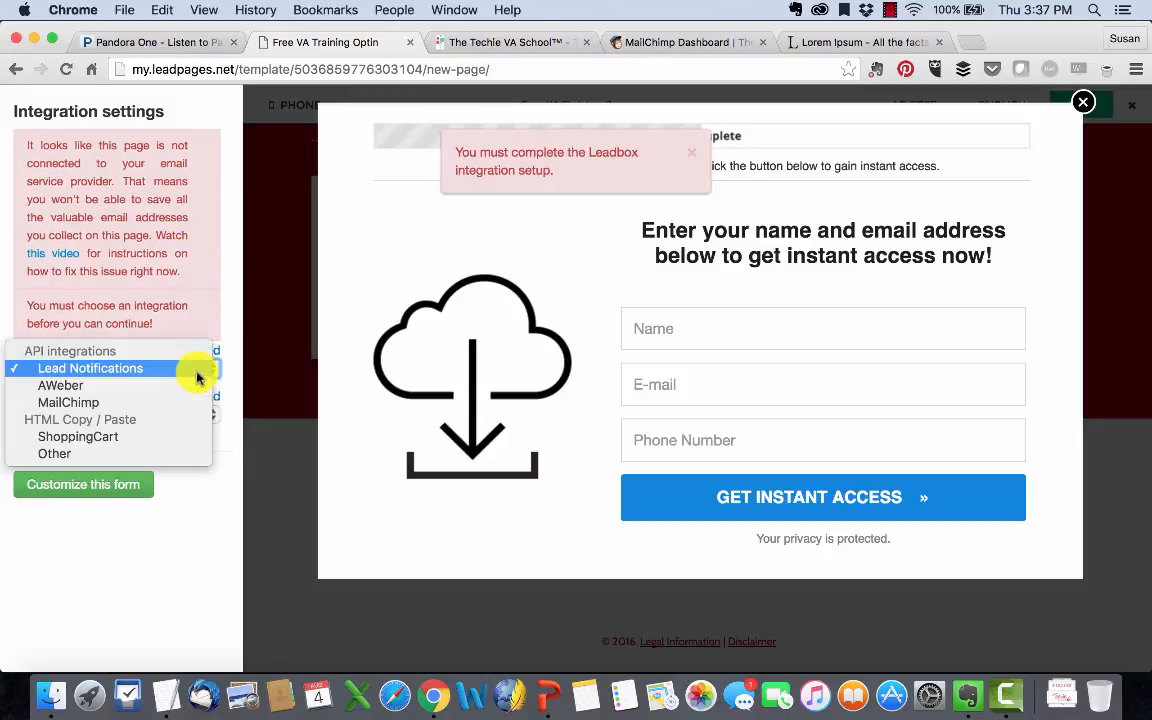
{"action": "left_click", "coordinate": [185, 401]}
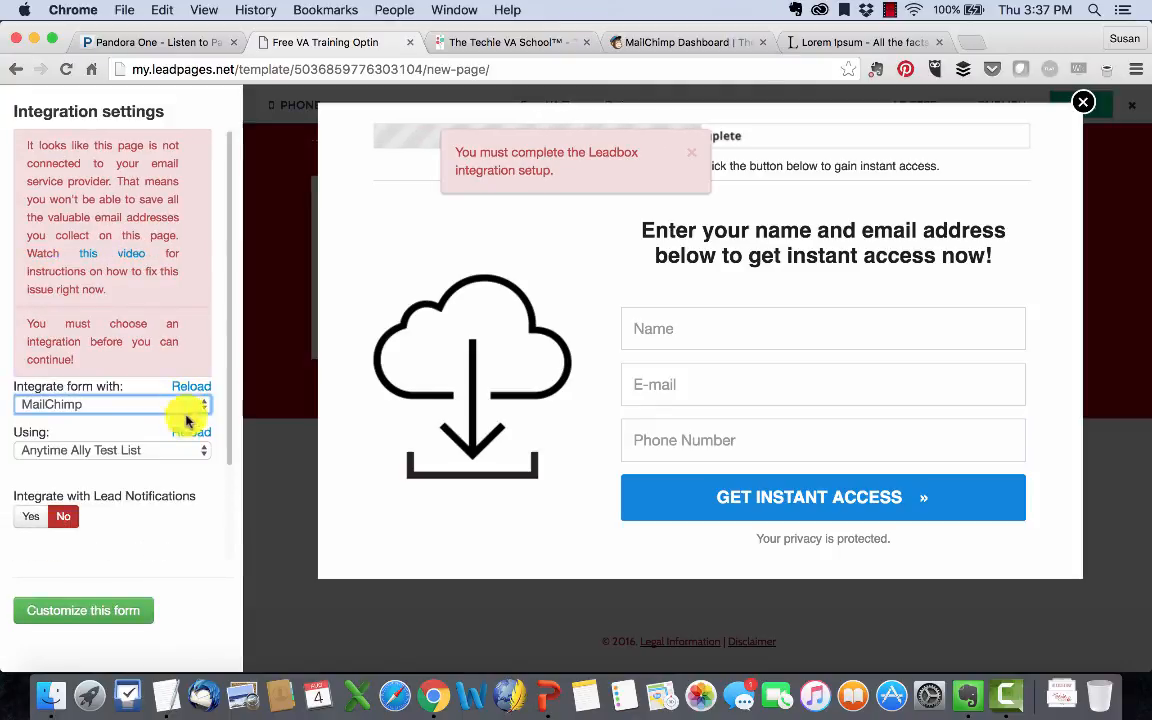
{"action": "left_click", "coordinate": [195, 435]}
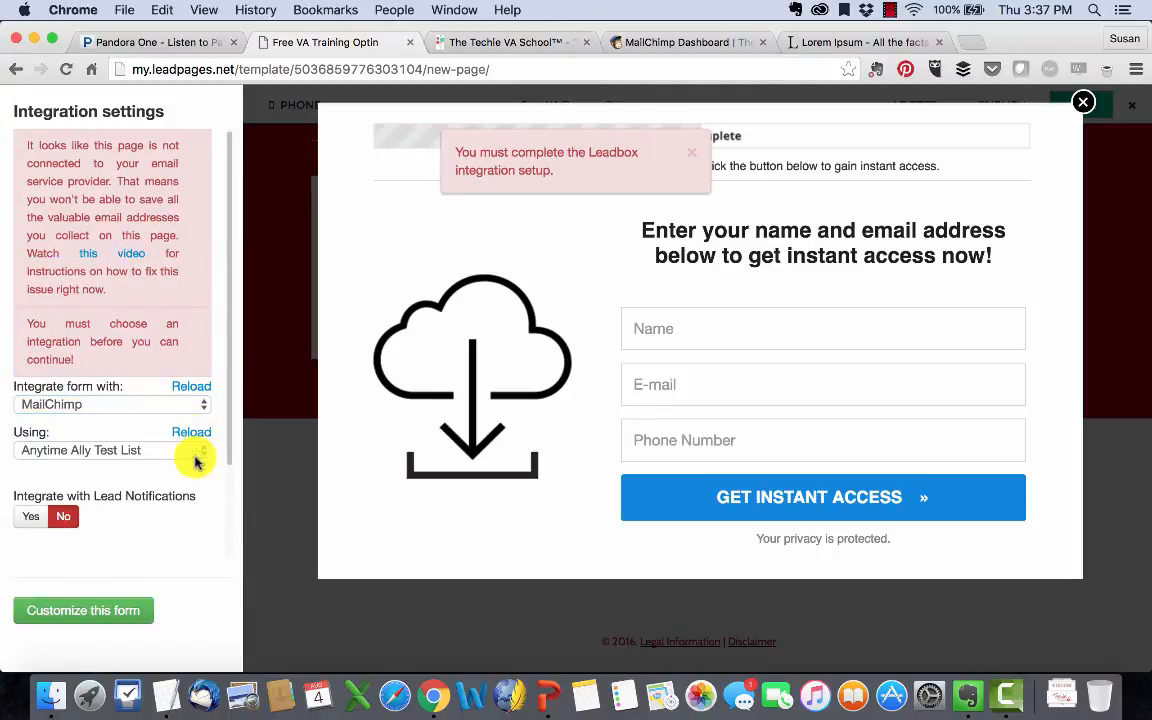
{"action": "scroll", "coordinate": [193, 455], "scroll_direction": "down", "scroll_amount": 2}
{"action": "left_click", "coordinate": [181, 383]}
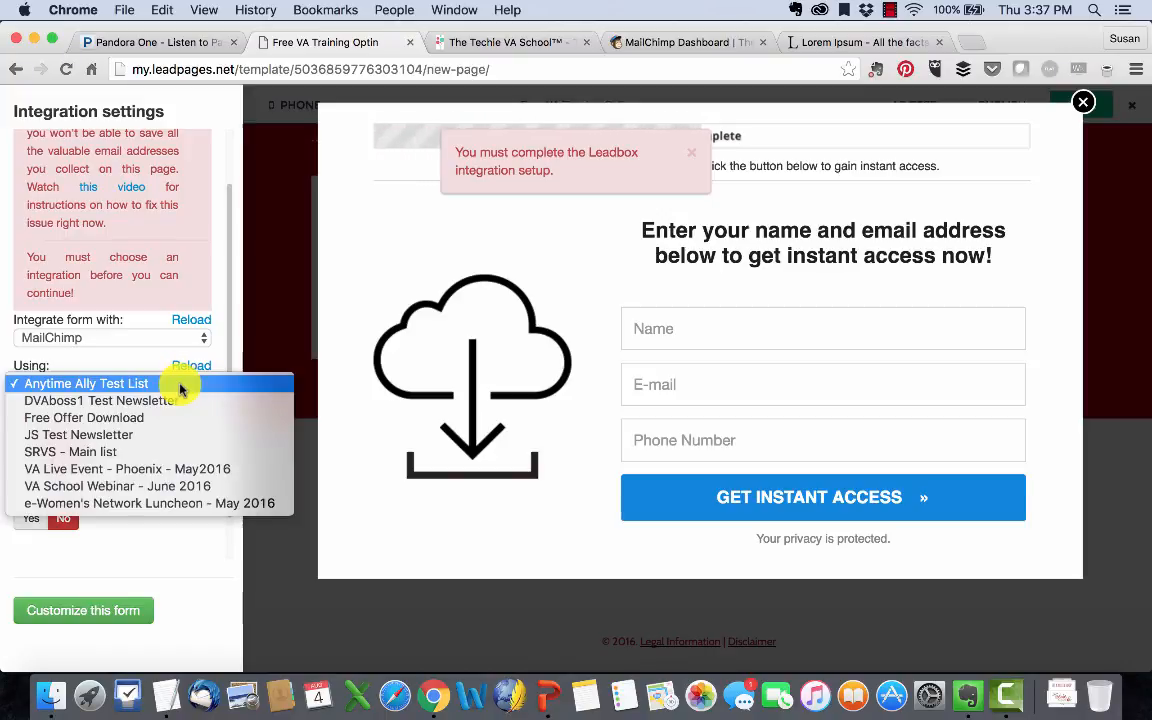
{"action": "left_click", "coordinate": [155, 419]}
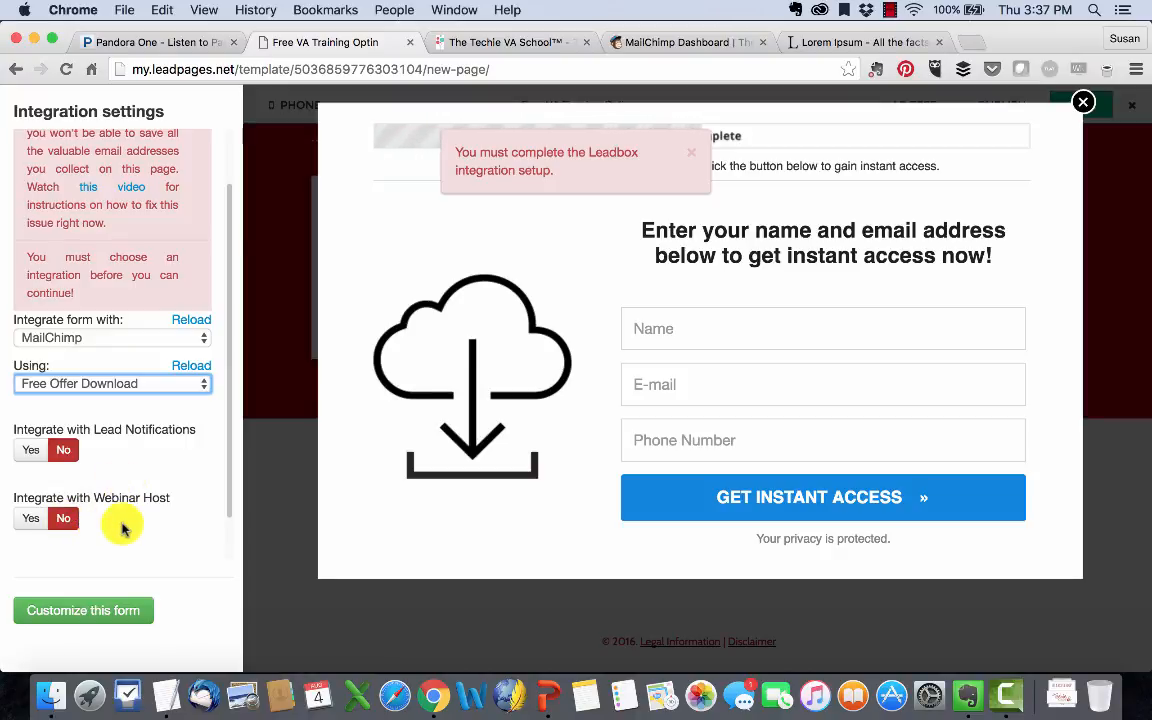
- Enable the Webinar Host integration and Facebook registration in turn to view their options, and set both back to No
{"action": "left_click", "coordinate": [31, 520]}
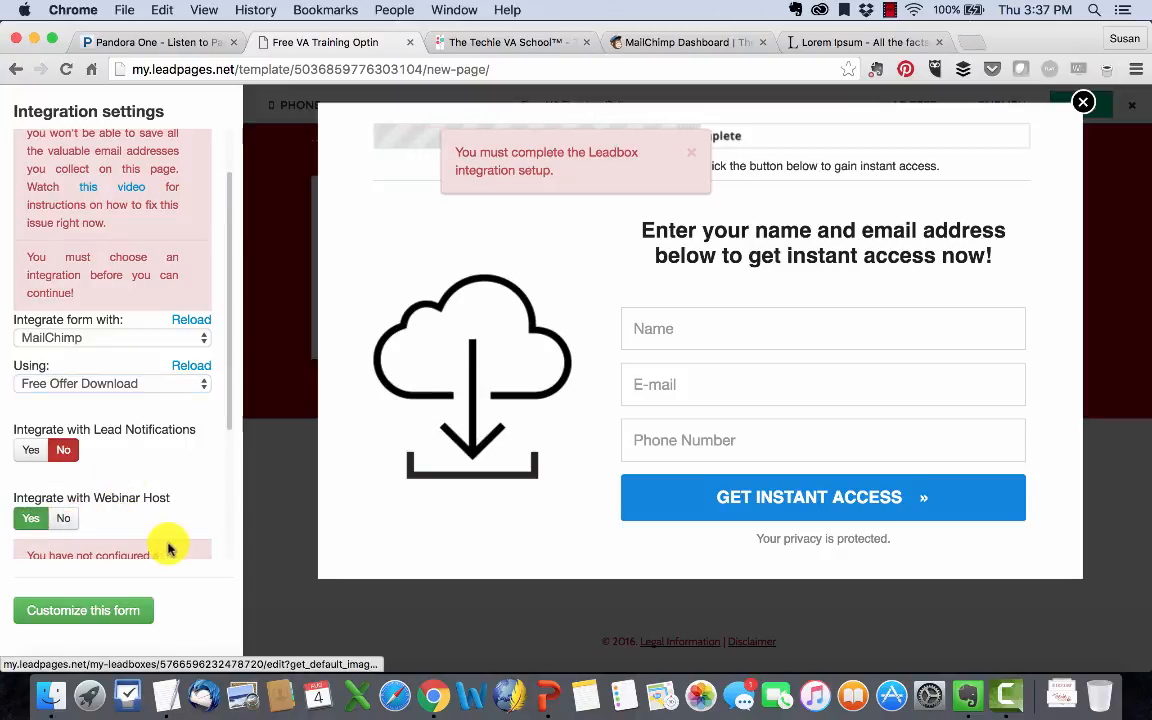
{"action": "scroll", "coordinate": [155, 540], "scroll_direction": "down", "scroll_amount": 3}
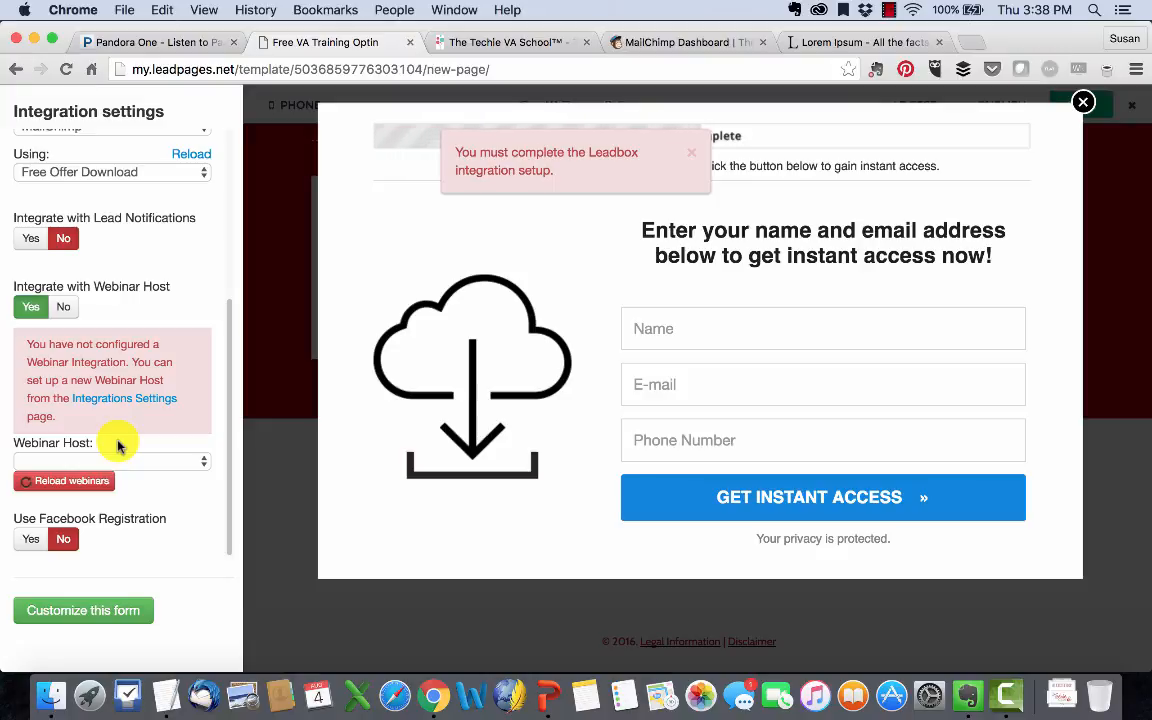
{"action": "left_click", "coordinate": [60, 307]}
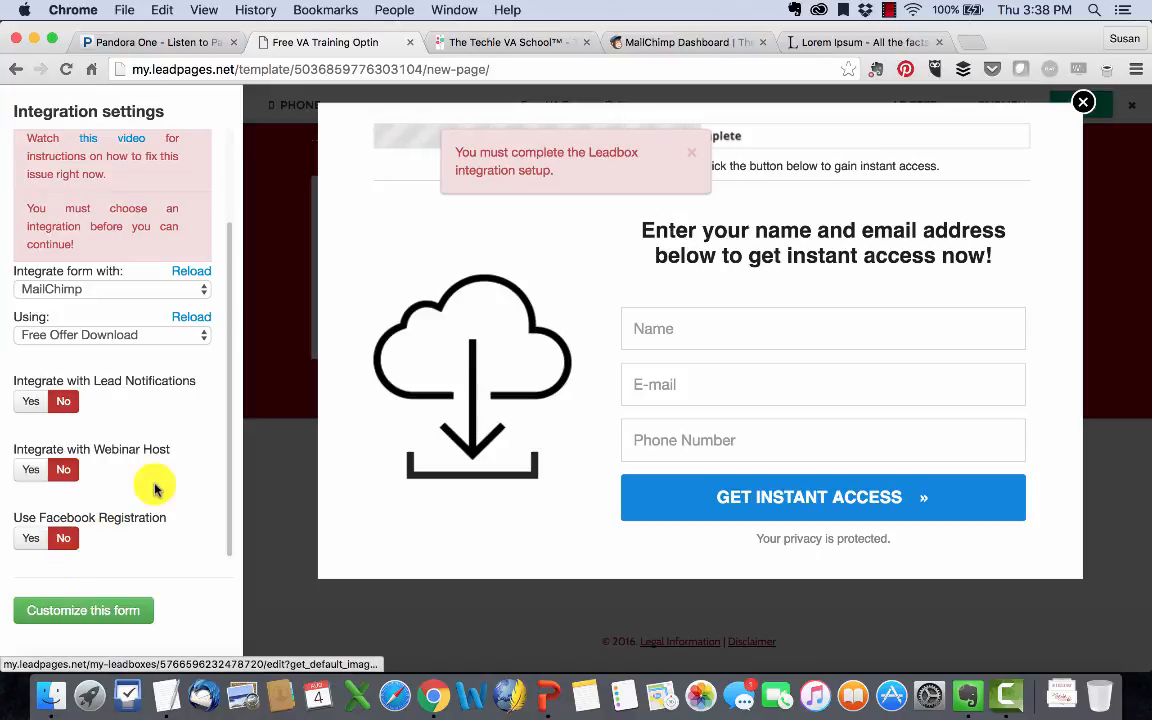
{"action": "left_click", "coordinate": [31, 538]}
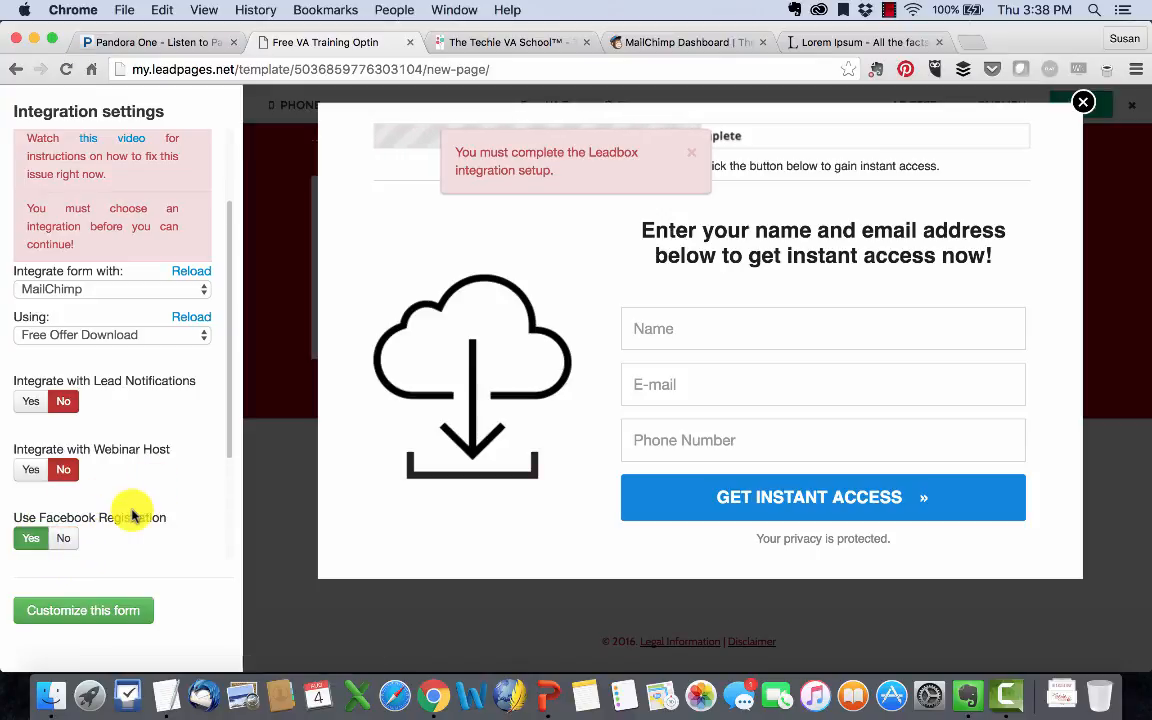
{"action": "left_click", "coordinate": [65, 539]}
{"action": "scroll", "coordinate": [168, 527], "scroll_direction": "up", "scroll_amount": 1}
{"action": "scroll", "coordinate": [168, 527], "scroll_direction": "down", "scroll_amount": 1}
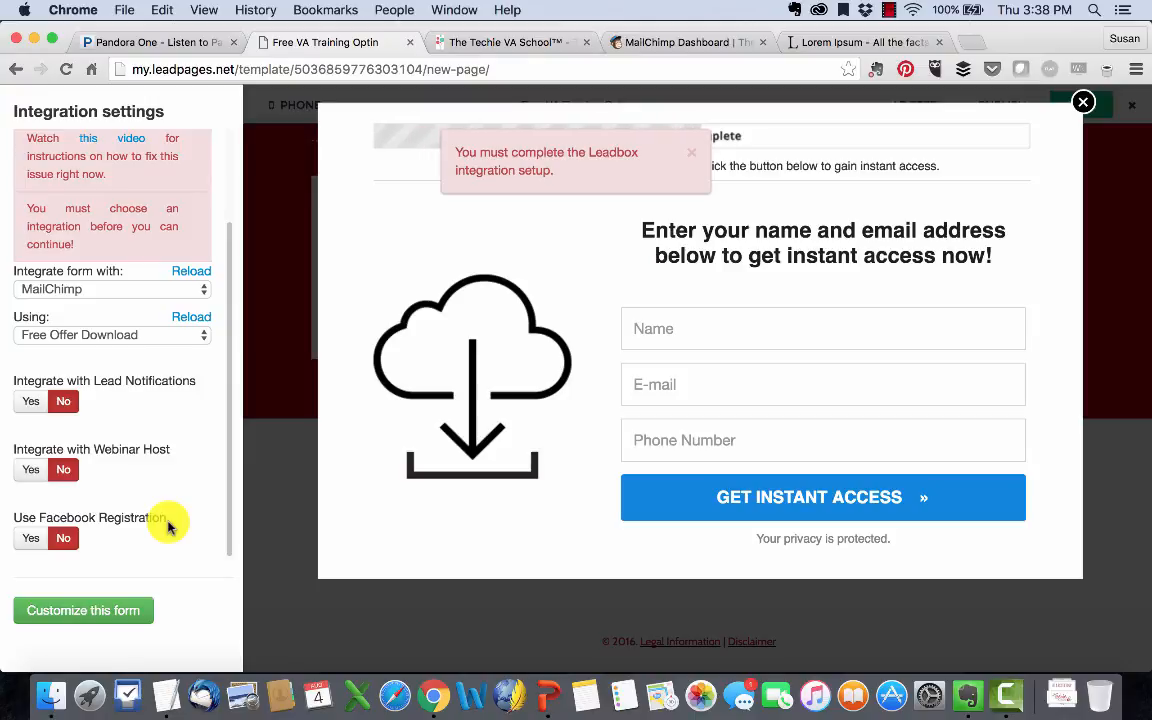
- Start customizing the opt-in form and hide its header image
{"action": "left_click", "coordinate": [116, 614]}
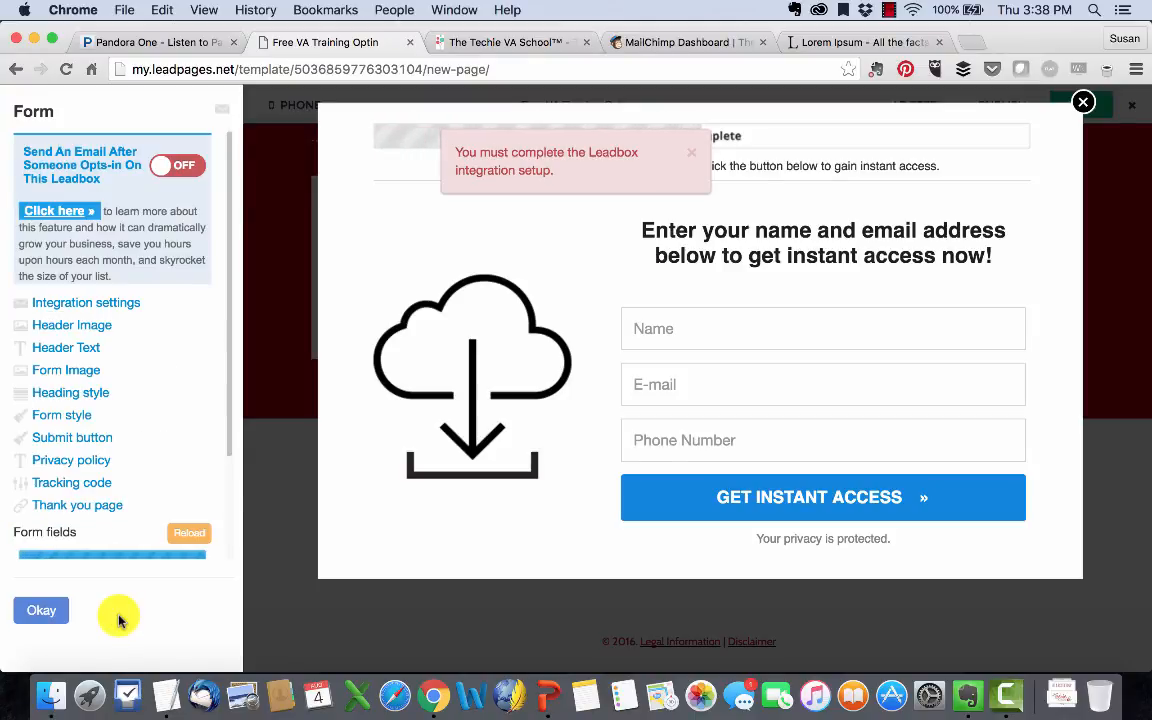
{"action": "scroll", "coordinate": [162, 395], "scroll_direction": "down", "scroll_amount": 2}
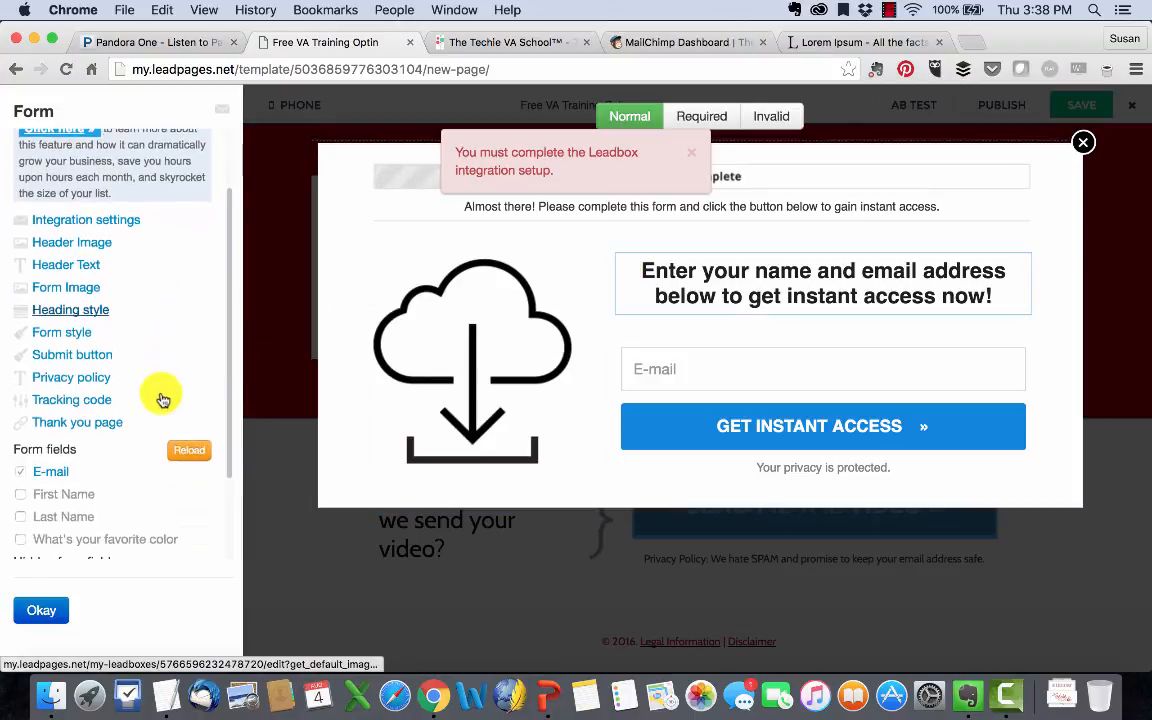
{"action": "scroll", "coordinate": [159, 393], "scroll_direction": "up", "scroll_amount": 1}
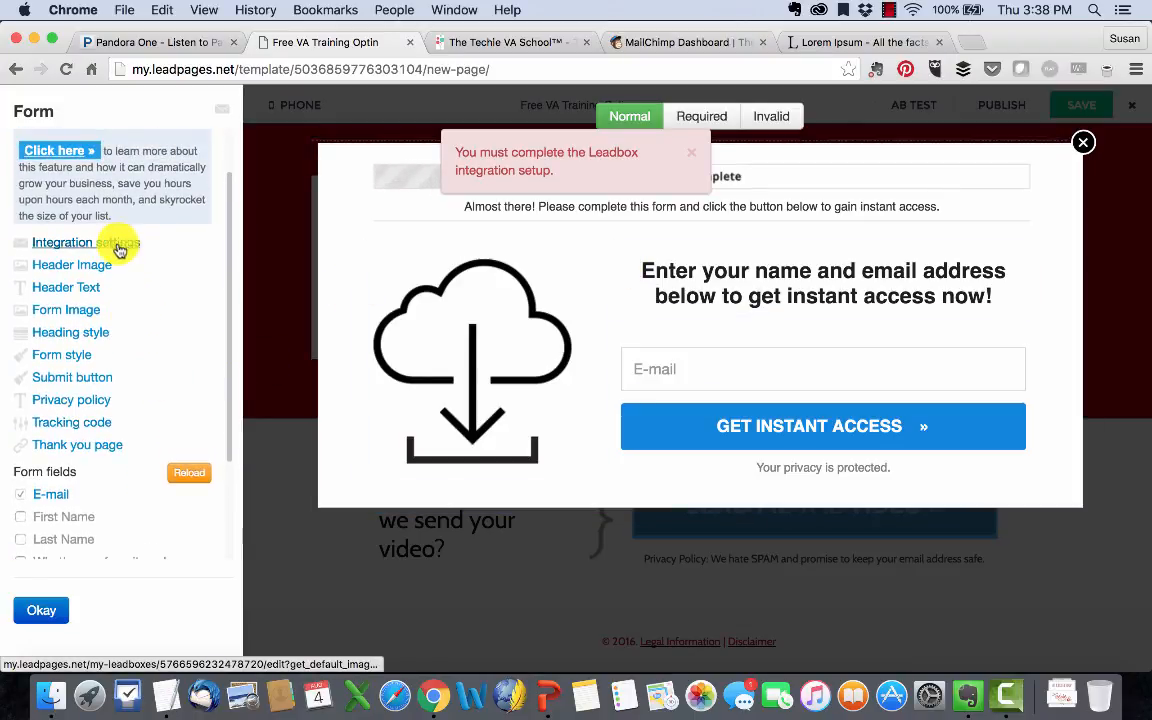
{"action": "left_click", "coordinate": [95, 263]}
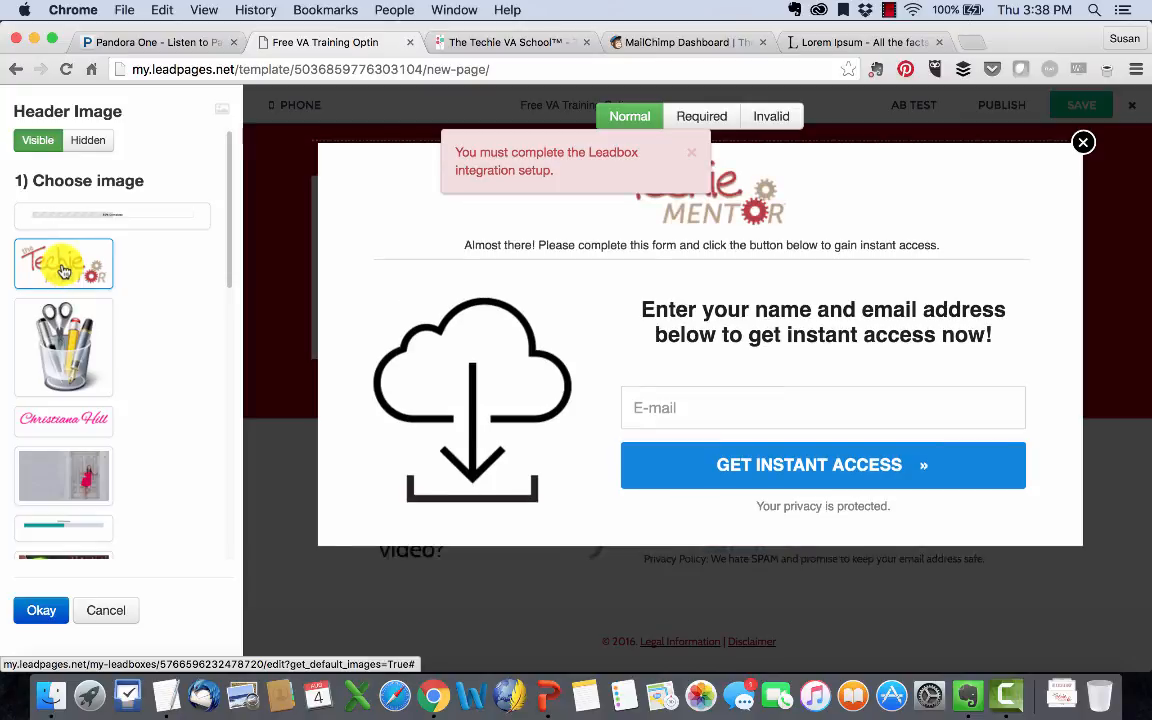
{"action": "left_click", "coordinate": [87, 140]}
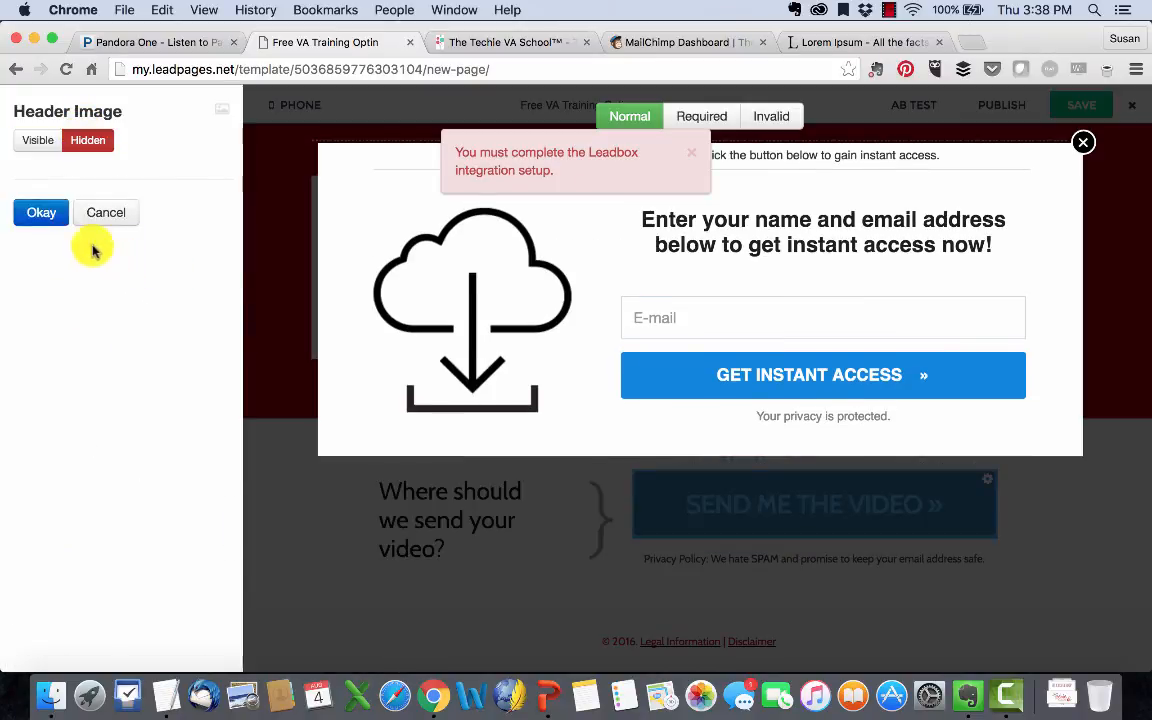
{"action": "left_click", "coordinate": [30, 210]}
- Replace the form's header text with "Please fill out the form!" and set its font to Arial Black
{"action": "left_click", "coordinate": [80, 285]}
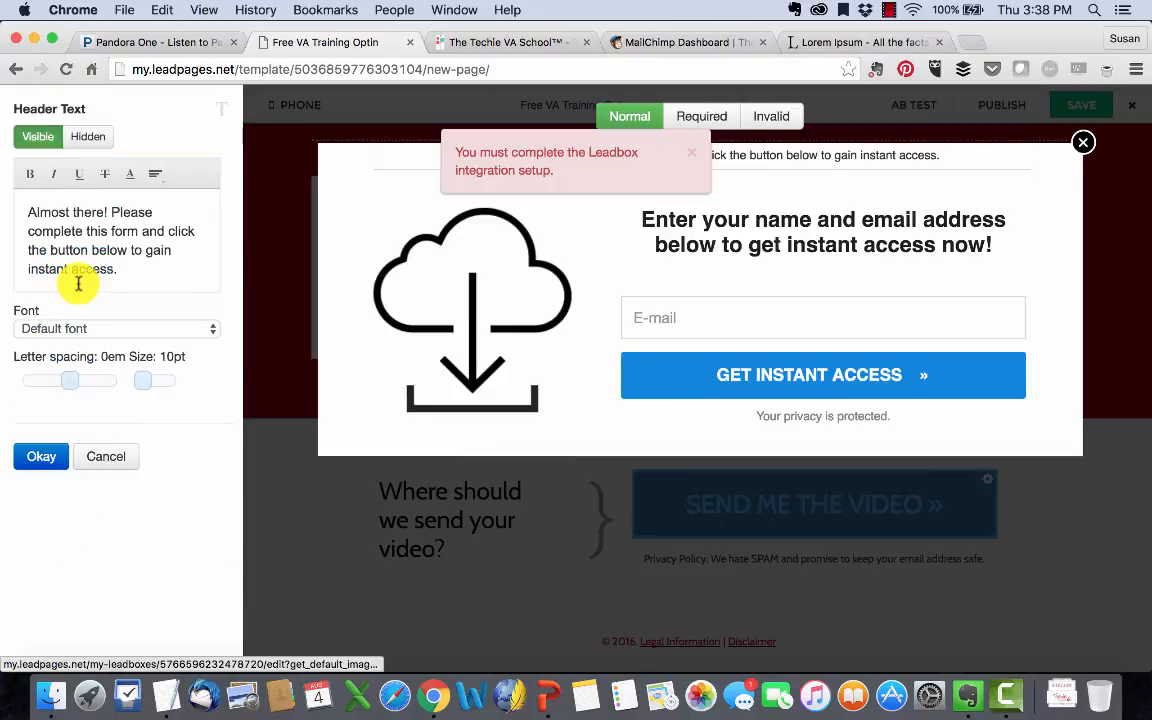
{"action": "left_click", "coordinate": [693, 157]}
{"action": "triple_click", "coordinate": [747, 158]}
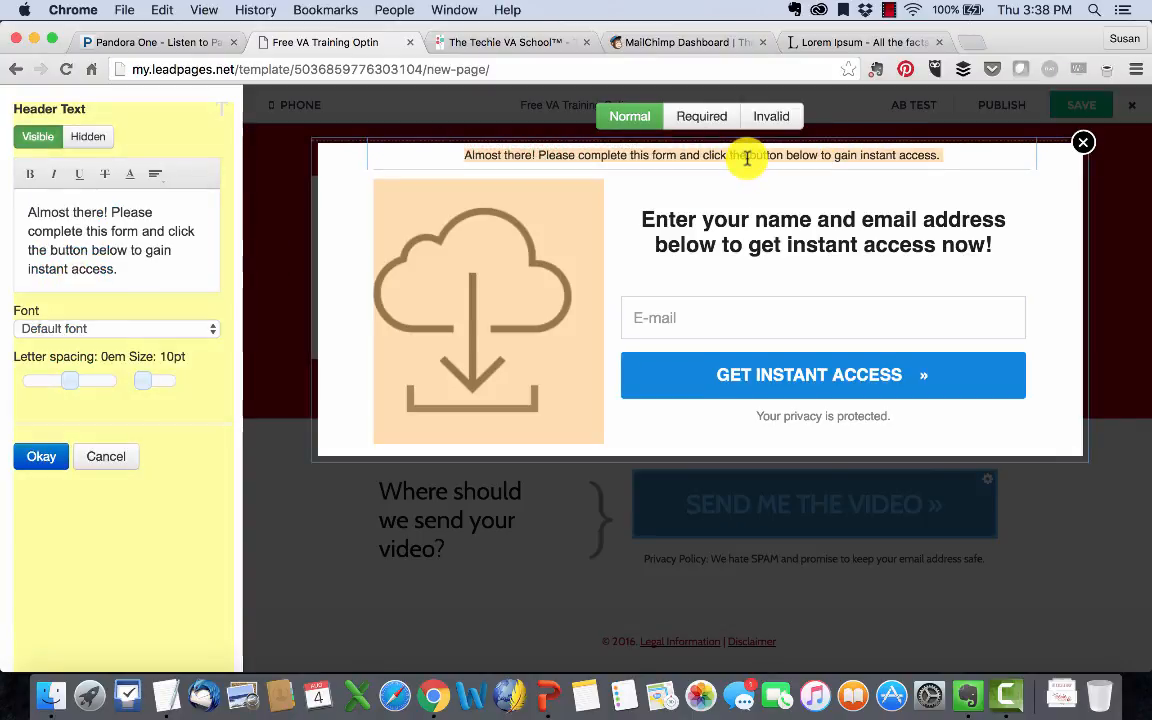
{"action": "triple_click", "coordinate": [103, 240]}
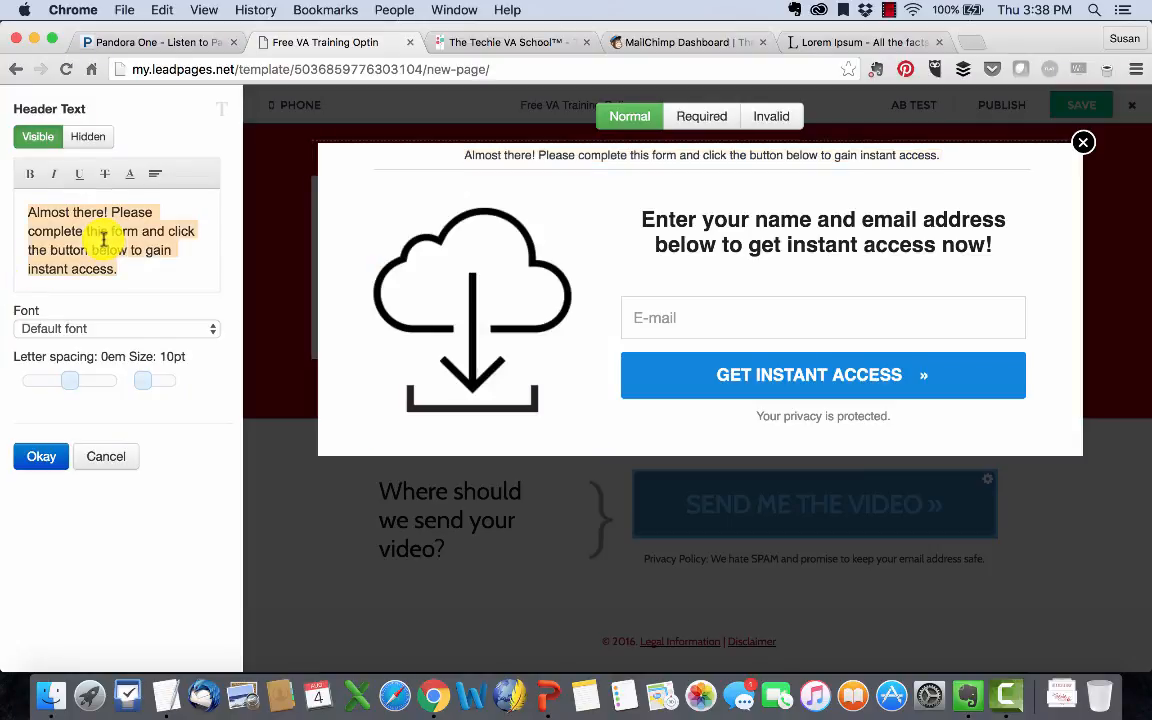
{"action": "type", "text": "Fi"}
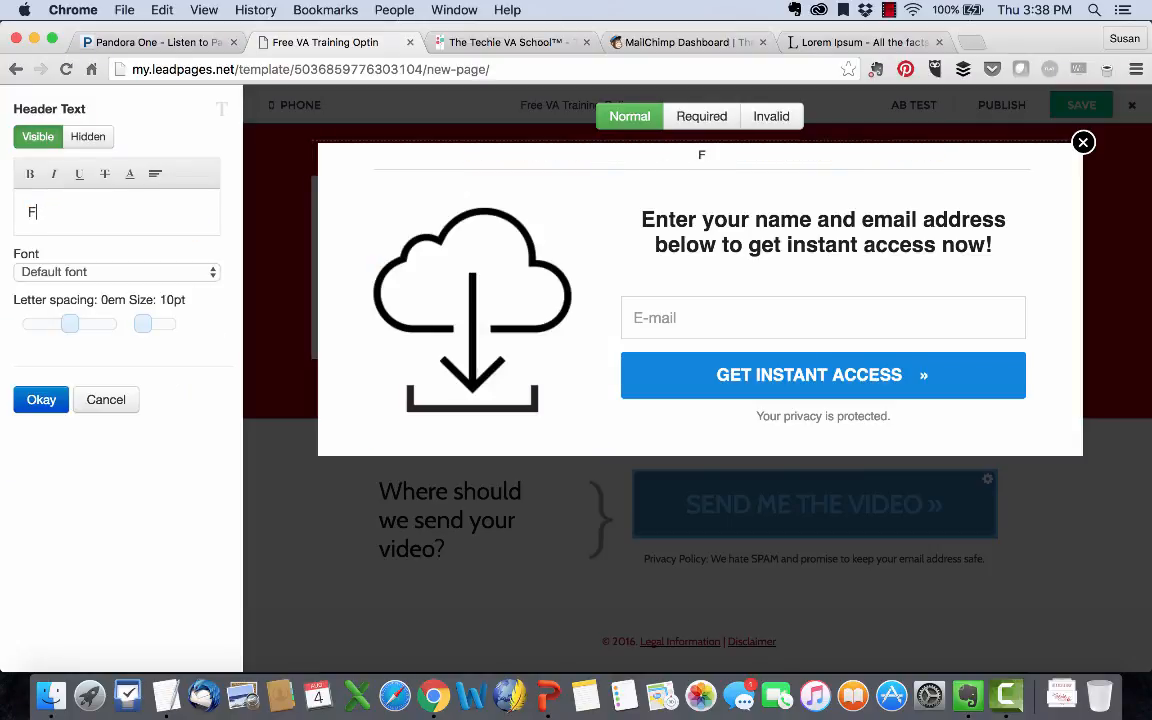
{"action": "key", "text": "BackSpace"}
{"action": "type", "text": "Please fill out the form!"}
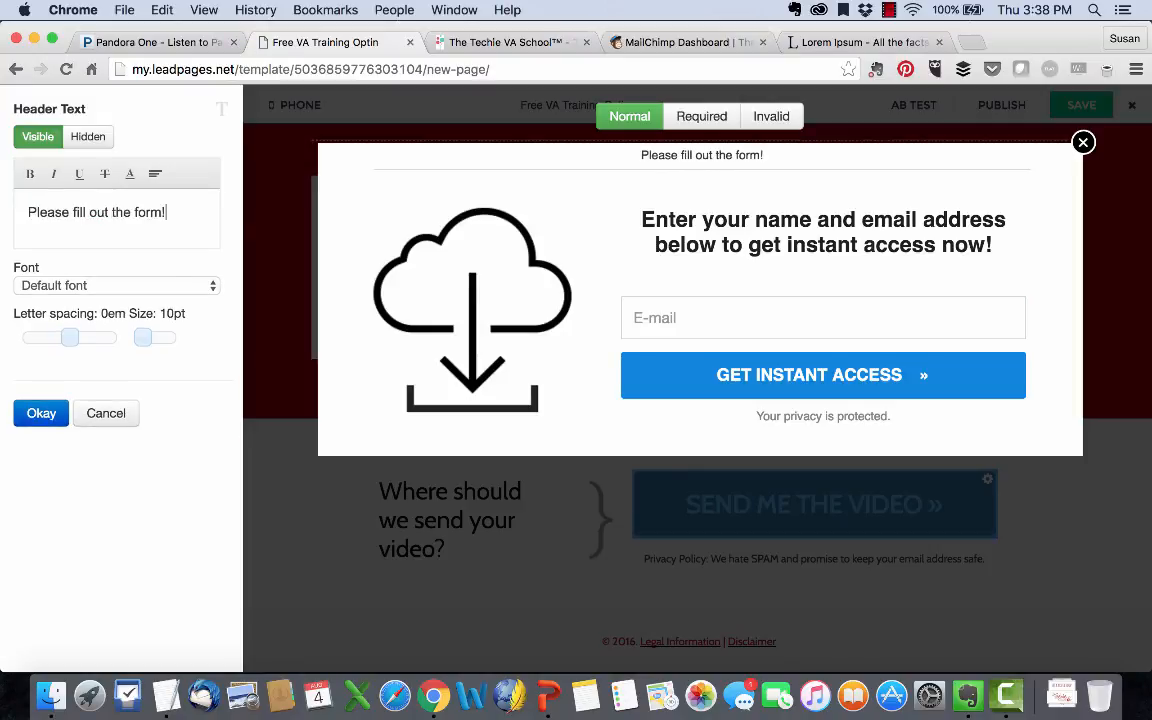
{"action": "left_click", "coordinate": [145, 287]}
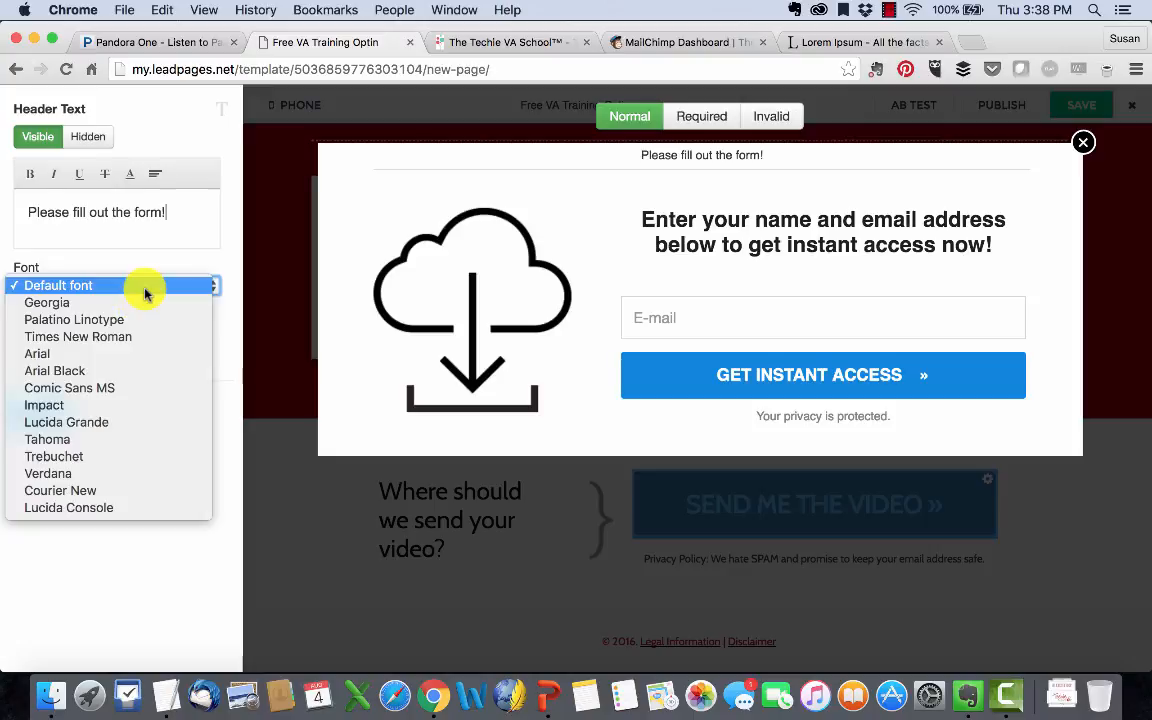
{"action": "left_click", "coordinate": [117, 369]}
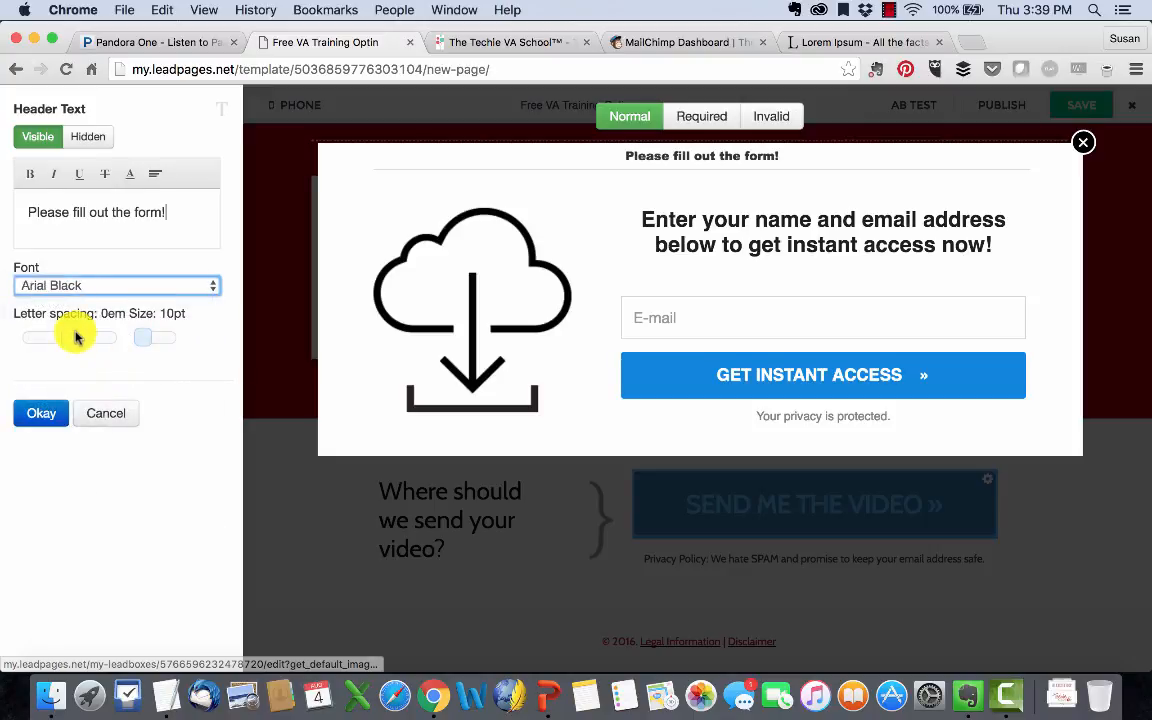
- Slightly enlarge the form's header text and replace the form image with the pencil cup picture
{"action": "mouse_move", "coordinate": [141, 336]}
{"action": "left_mouse_down"}
{"action": "mouse_move", "coordinate": [154, 337]}
{"action": "mouse_move", "coordinate": [145, 340]}
{"action": "left_mouse_up"}
{"action": "left_click", "coordinate": [39, 410]}
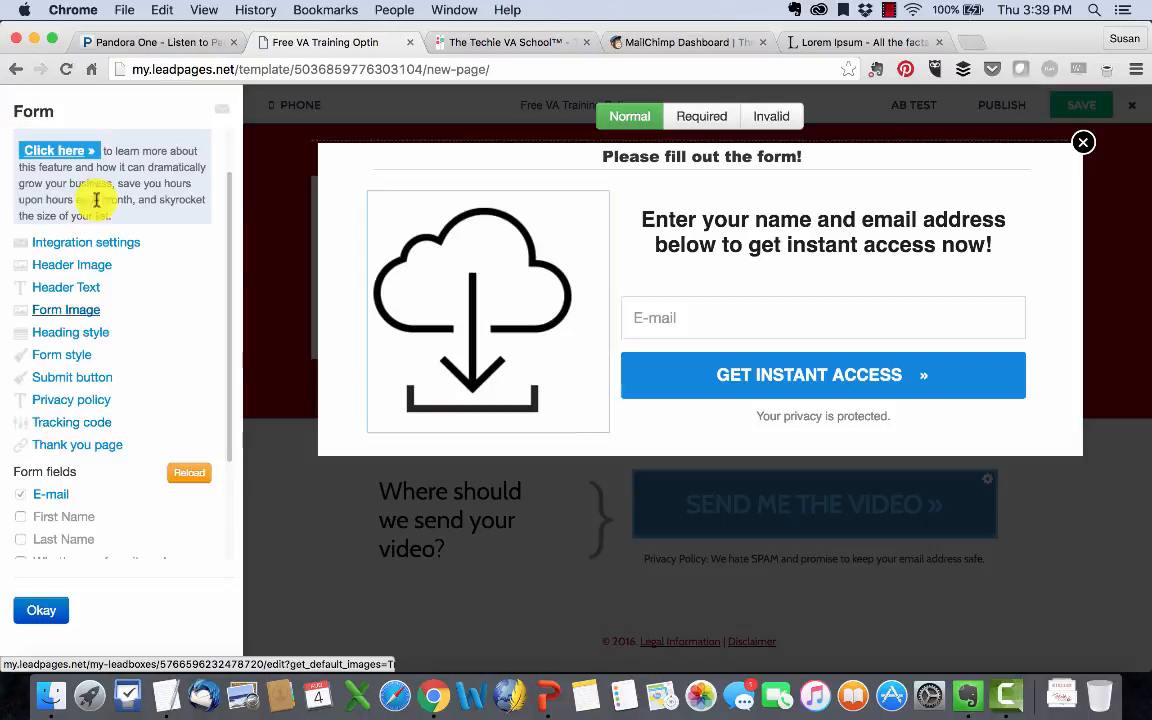
{"action": "left_click", "coordinate": [66, 310]}
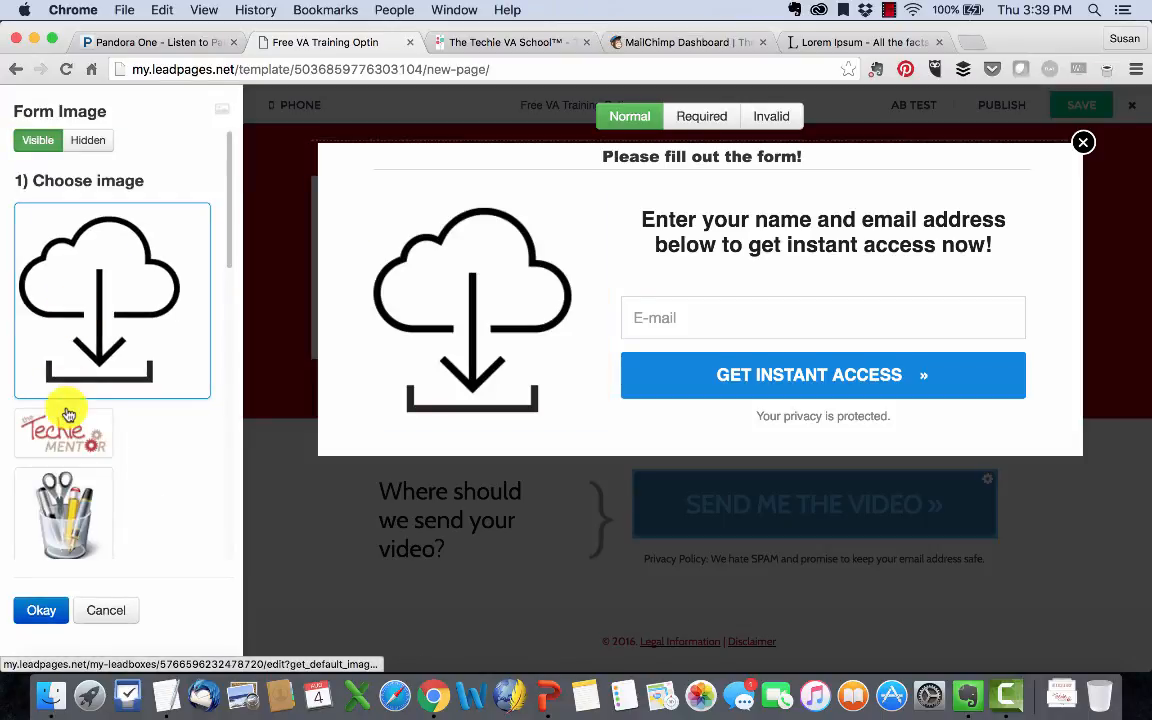
{"action": "left_click", "coordinate": [68, 490]}
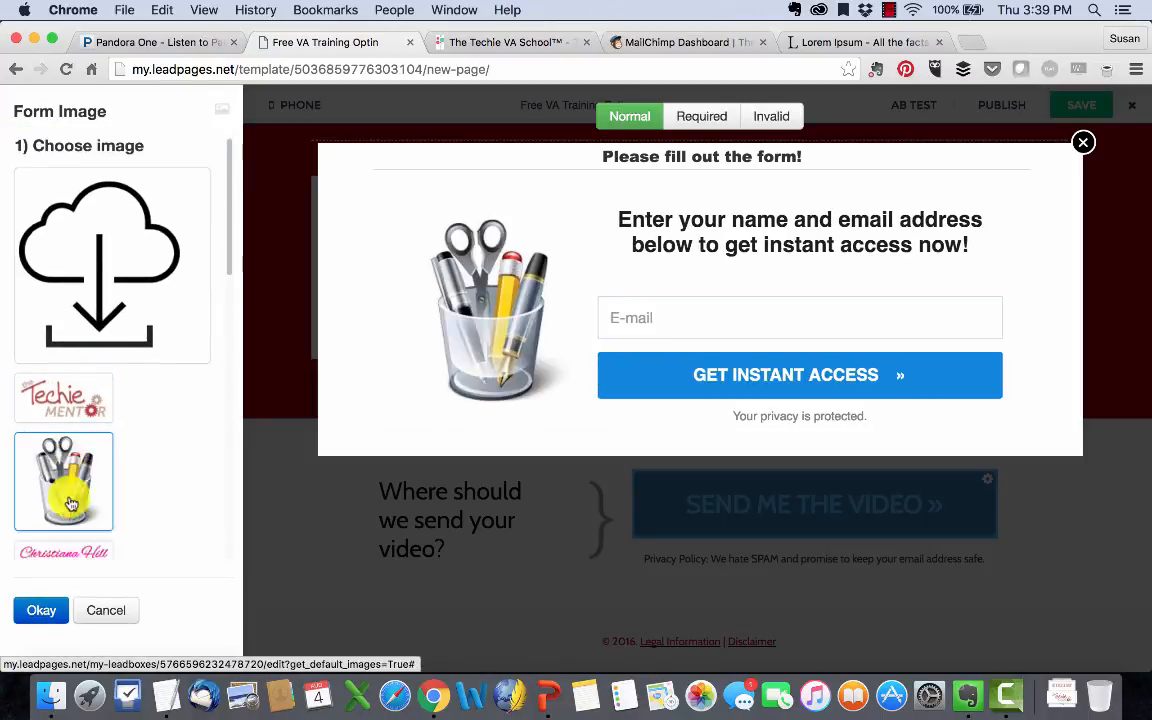
{"action": "left_click", "coordinate": [42, 610]}
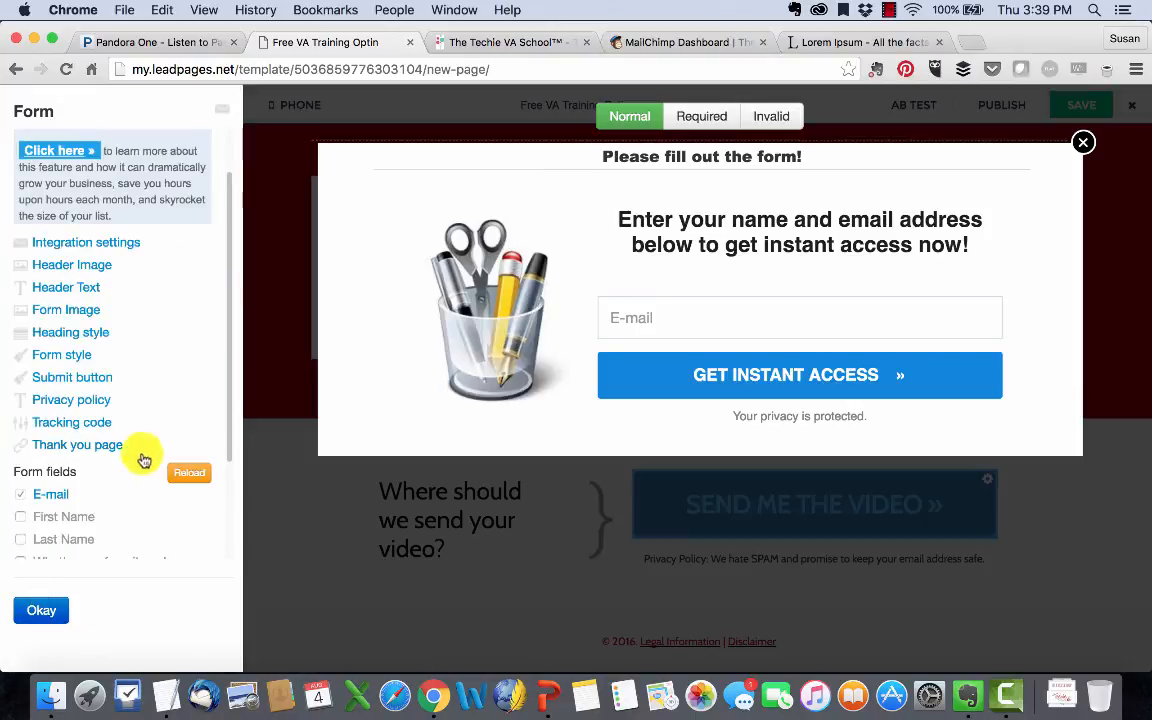
- Change the font of the form's title text to Lucida Grande
{"action": "left_click", "coordinate": [72, 335]}
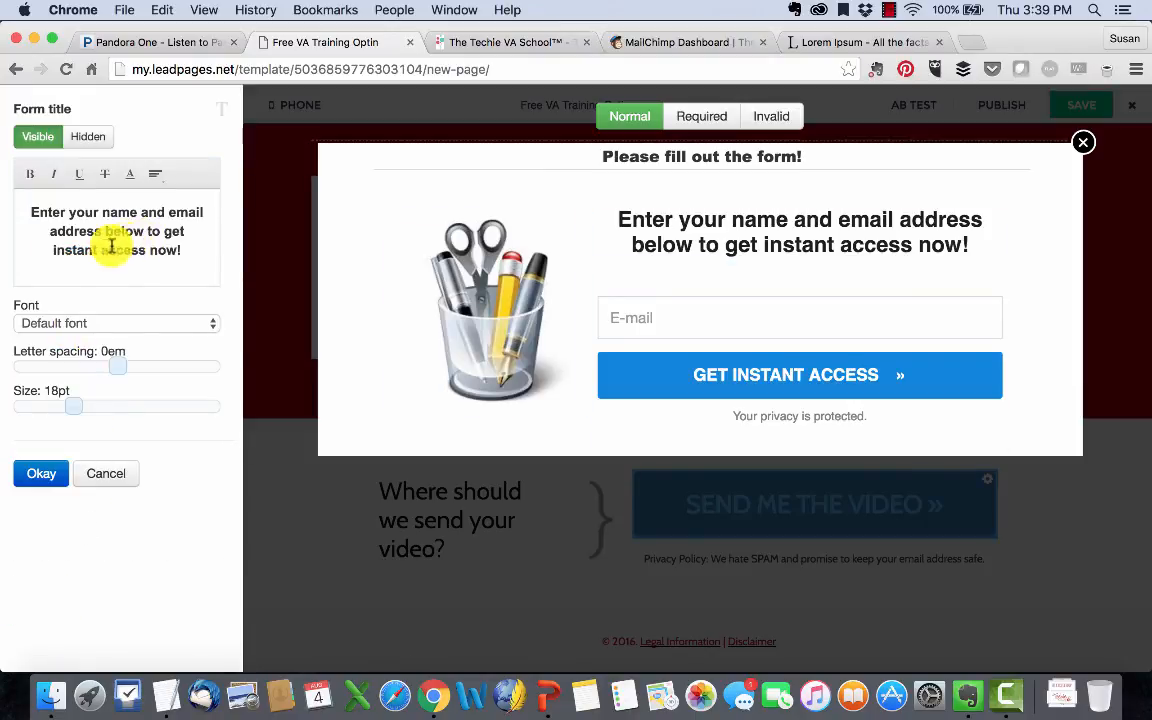
{"action": "left_click", "coordinate": [97, 324]}
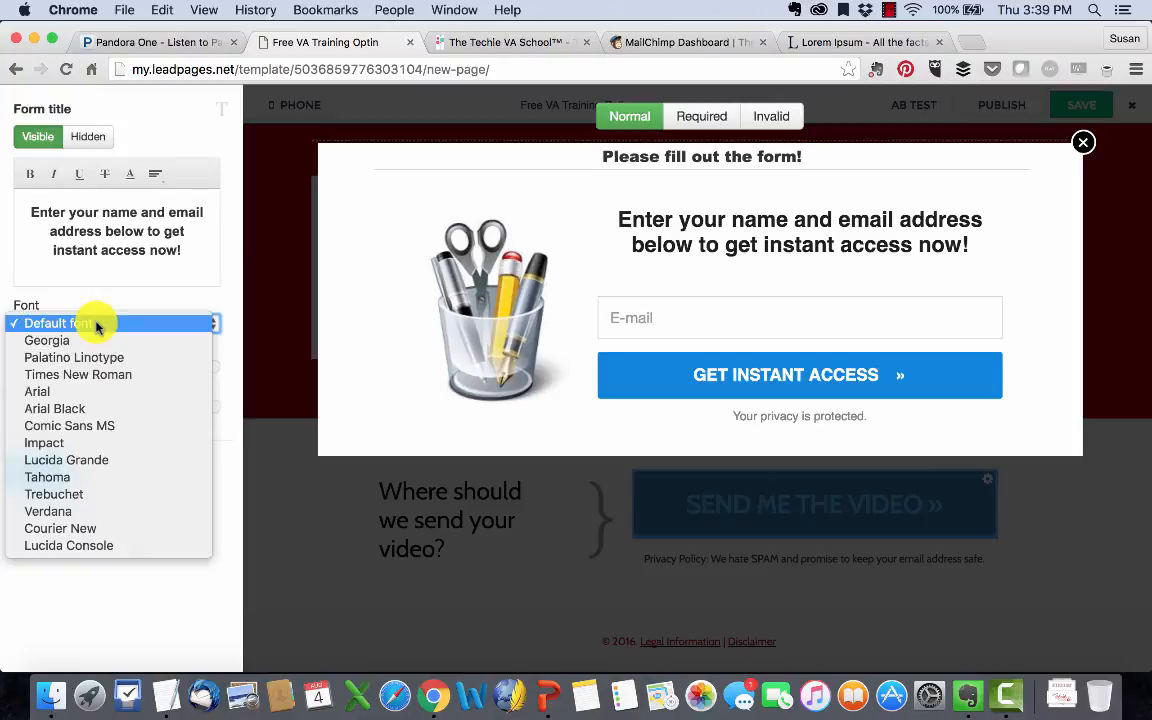
{"action": "left_click", "coordinate": [85, 460]}
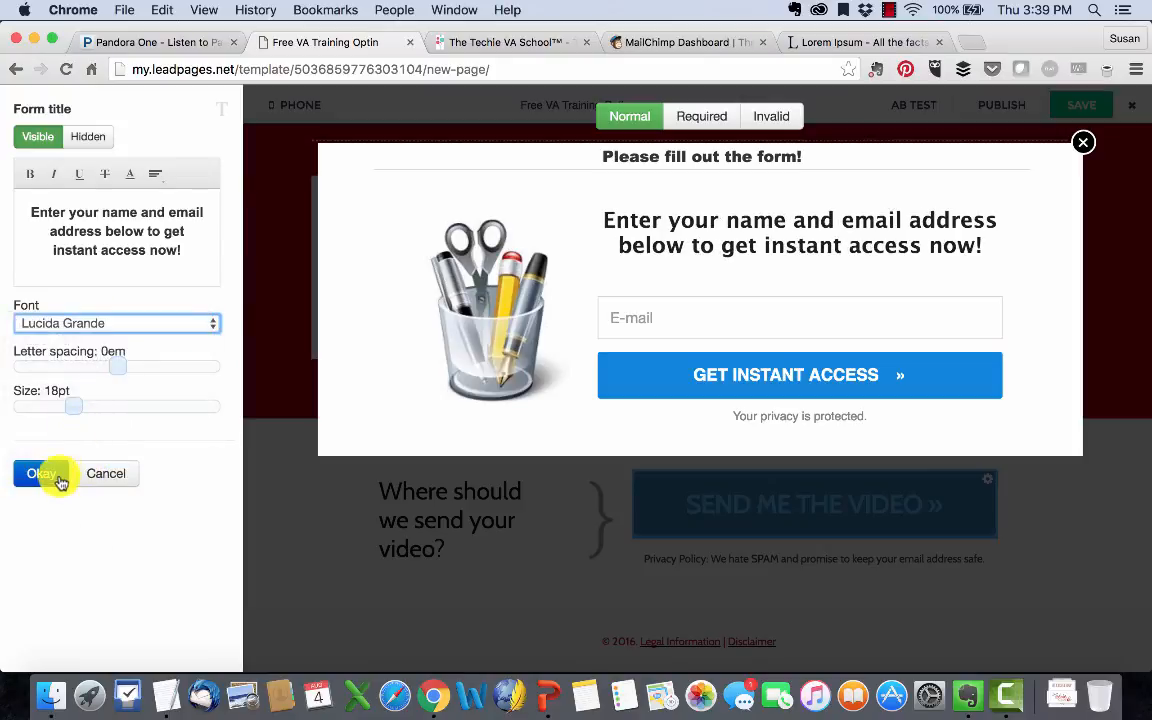
{"action": "left_click", "coordinate": [57, 484]}
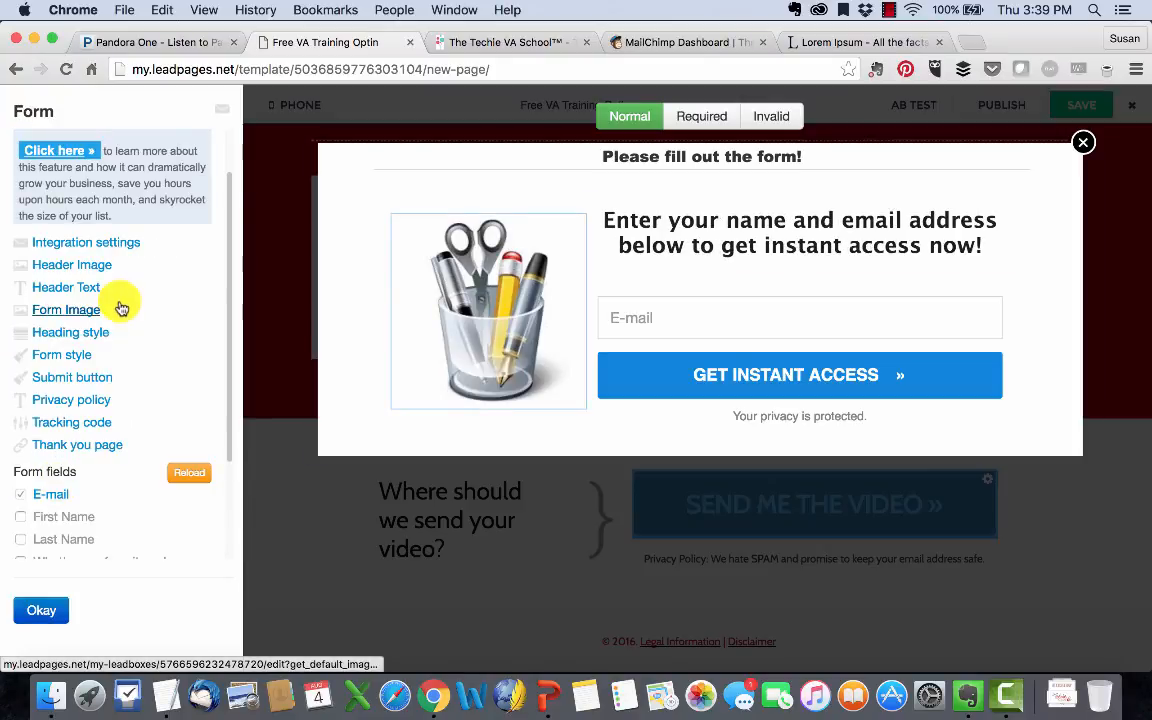
{"action": "left_click", "coordinate": [70, 344]}
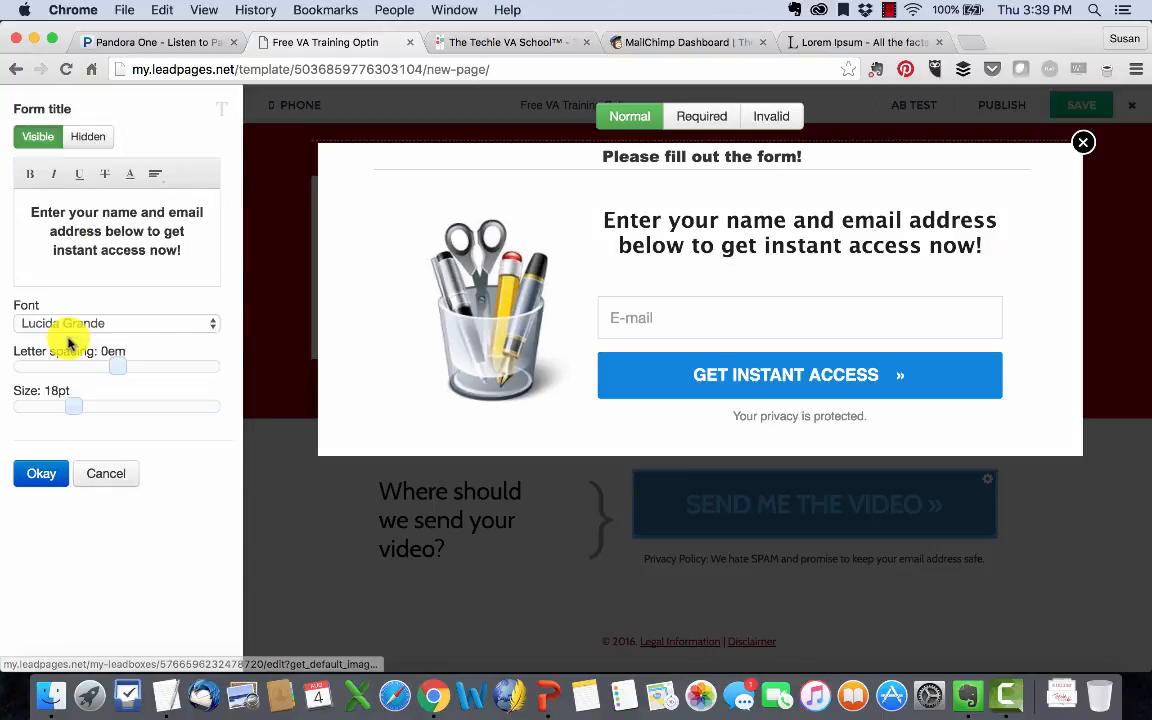
{"action": "left_click", "coordinate": [50, 482]}
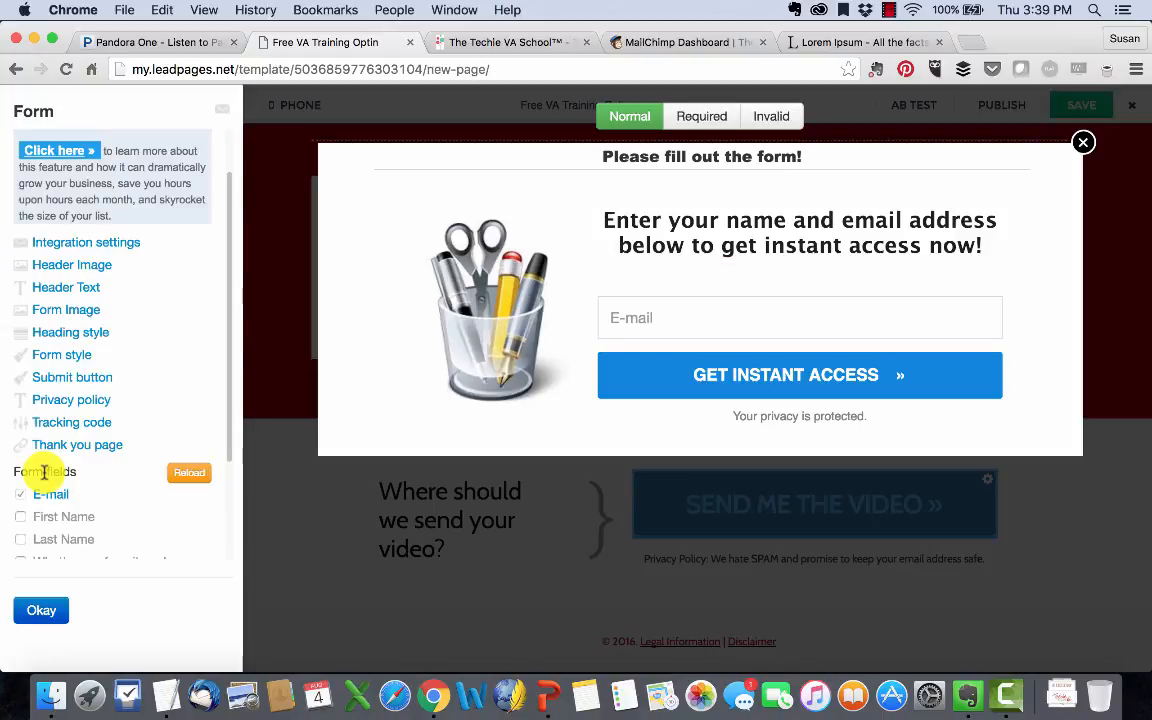
- Keep the form's border style Solid and set its border color to gray #807b7b
{"action": "left_click", "coordinate": [85, 353]}
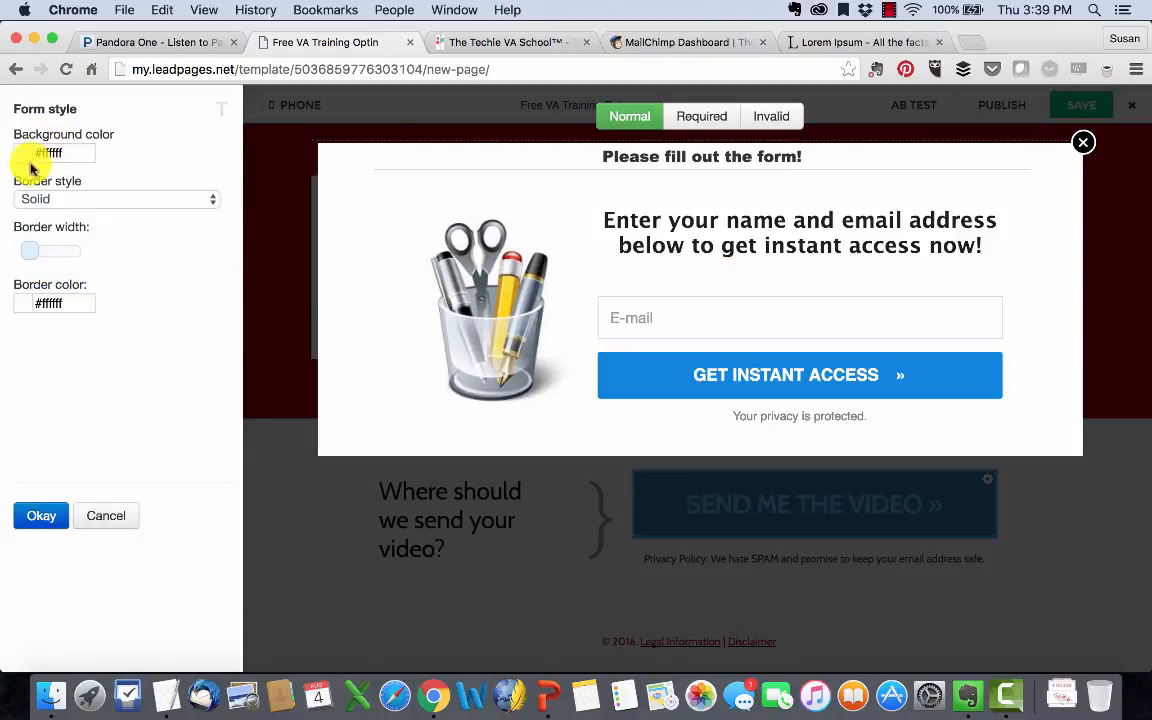
{"action": "left_click", "coordinate": [50, 199]}
{"action": "left_click", "coordinate": [68, 217]}
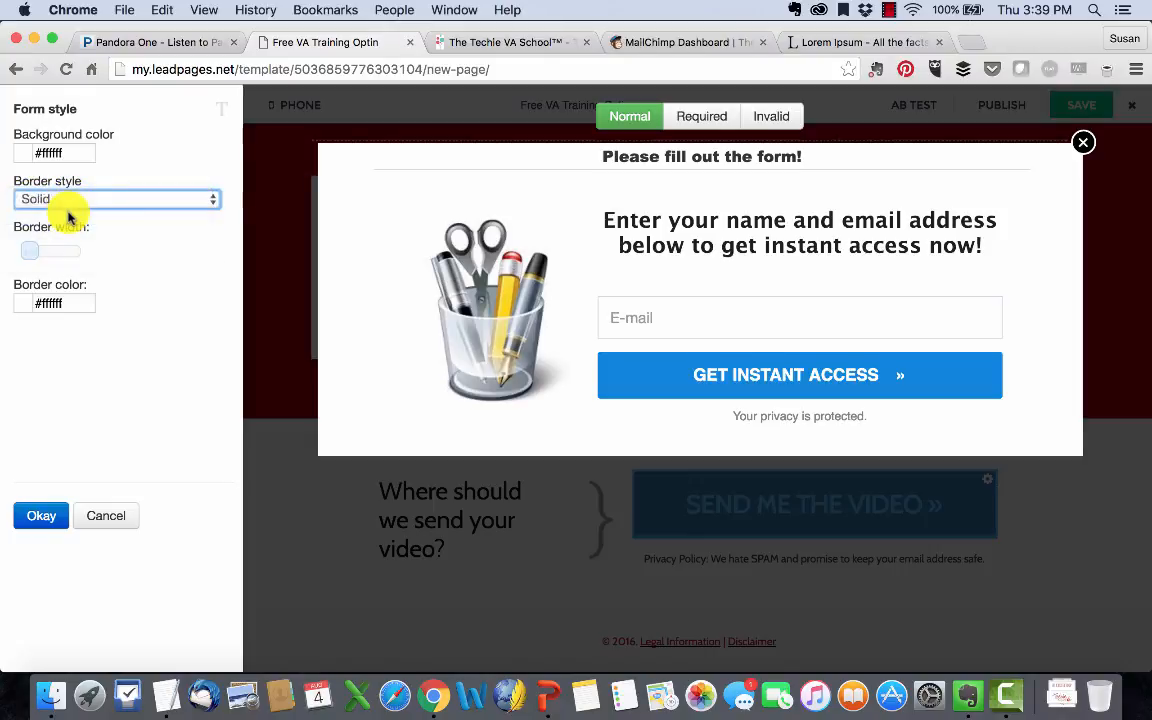
{"action": "left_click", "coordinate": [77, 196]}
{"action": "left_click", "coordinate": [76, 184]}
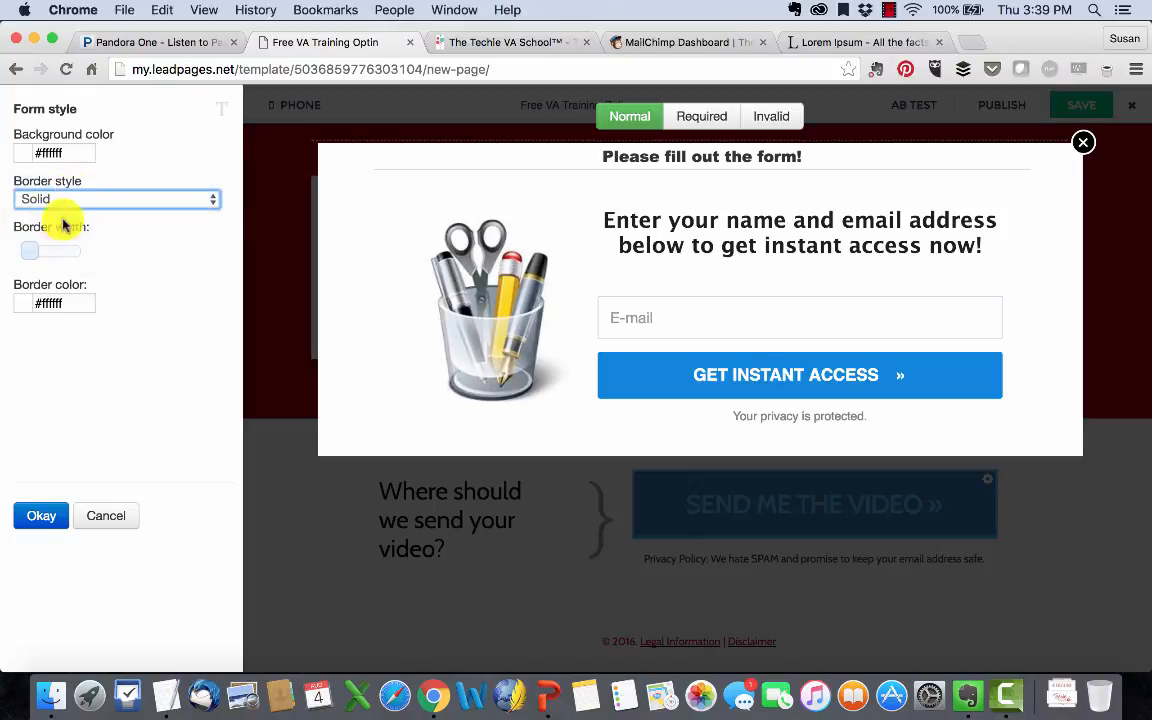
{"action": "left_click", "coordinate": [52, 300]}
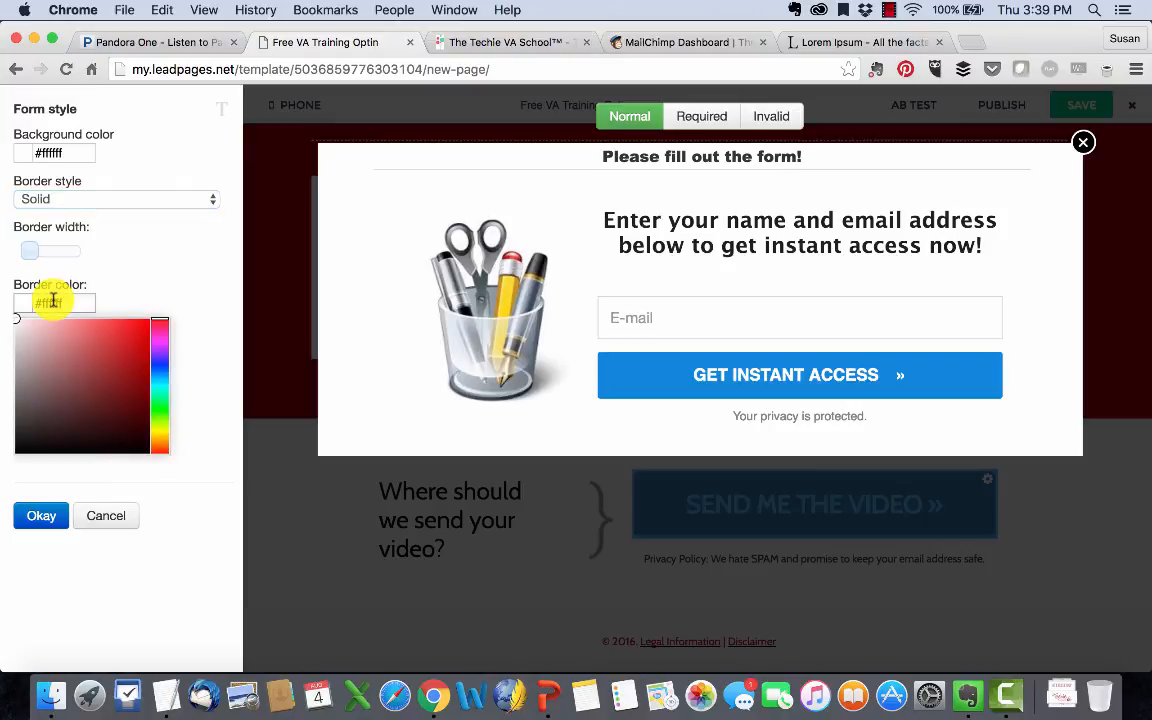
{"action": "left_click", "coordinate": [22, 358]}
{"action": "left_click", "coordinate": [22, 386]}
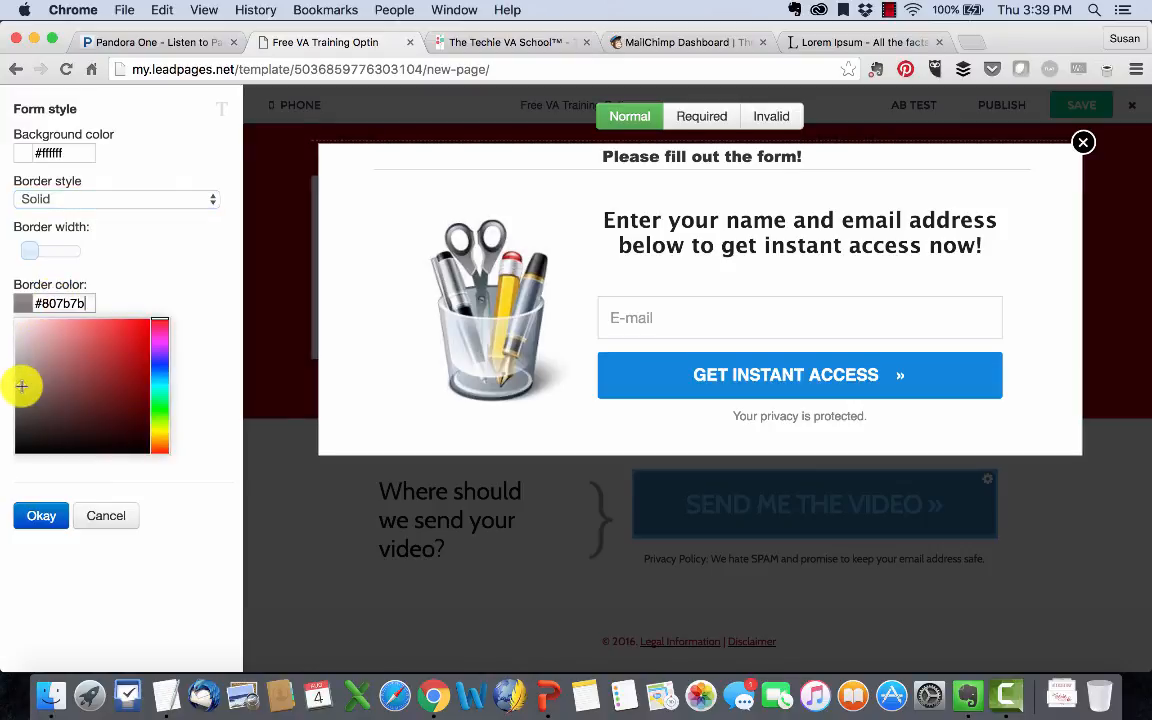
{"action": "left_click", "coordinate": [42, 516]}
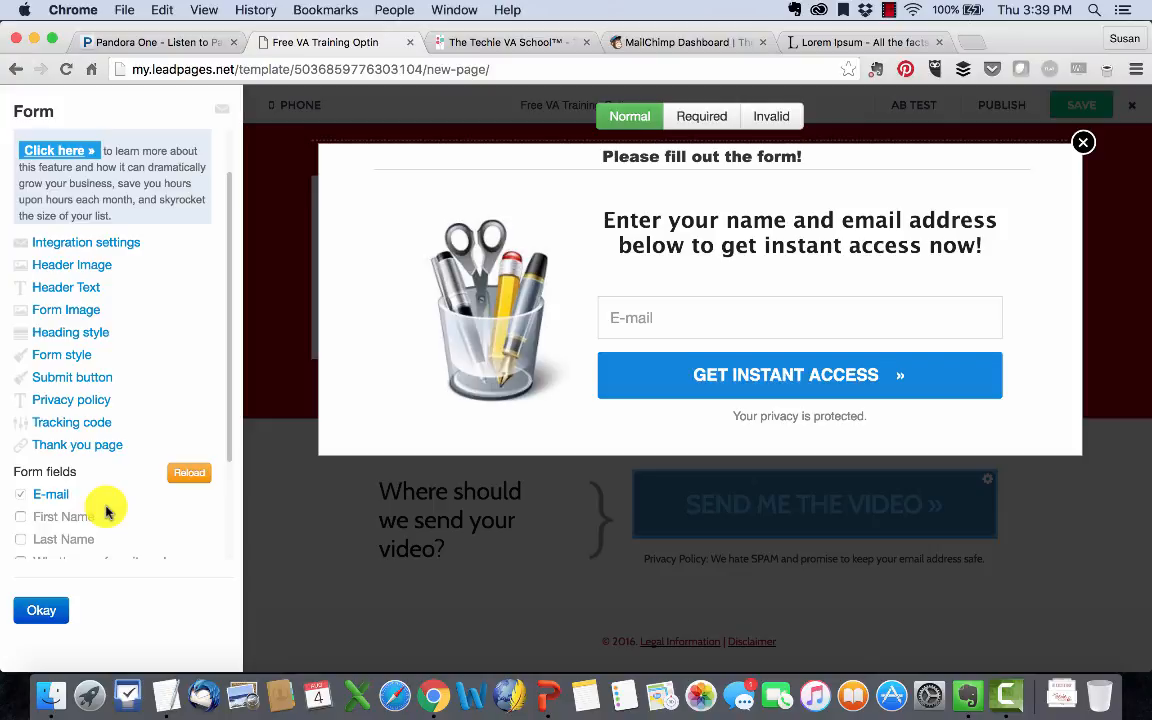
- Set the submit button's color to #990000
{"action": "left_click", "coordinate": [72, 378]}
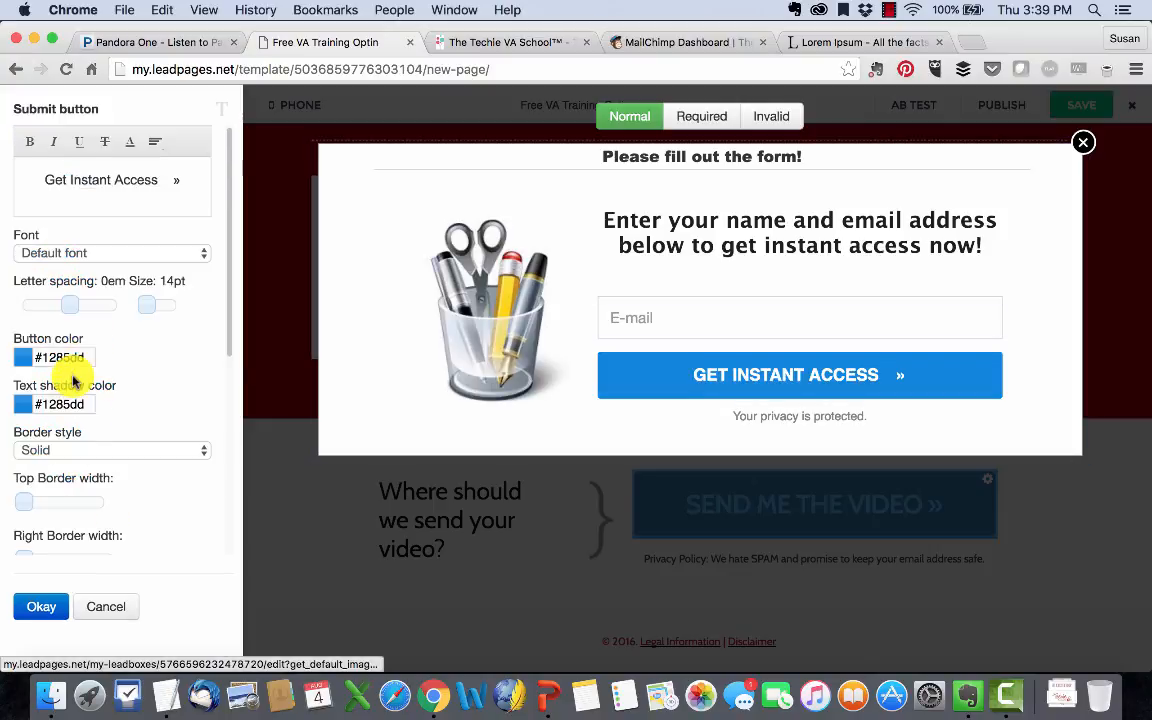
{"action": "left_click", "coordinate": [63, 357]}
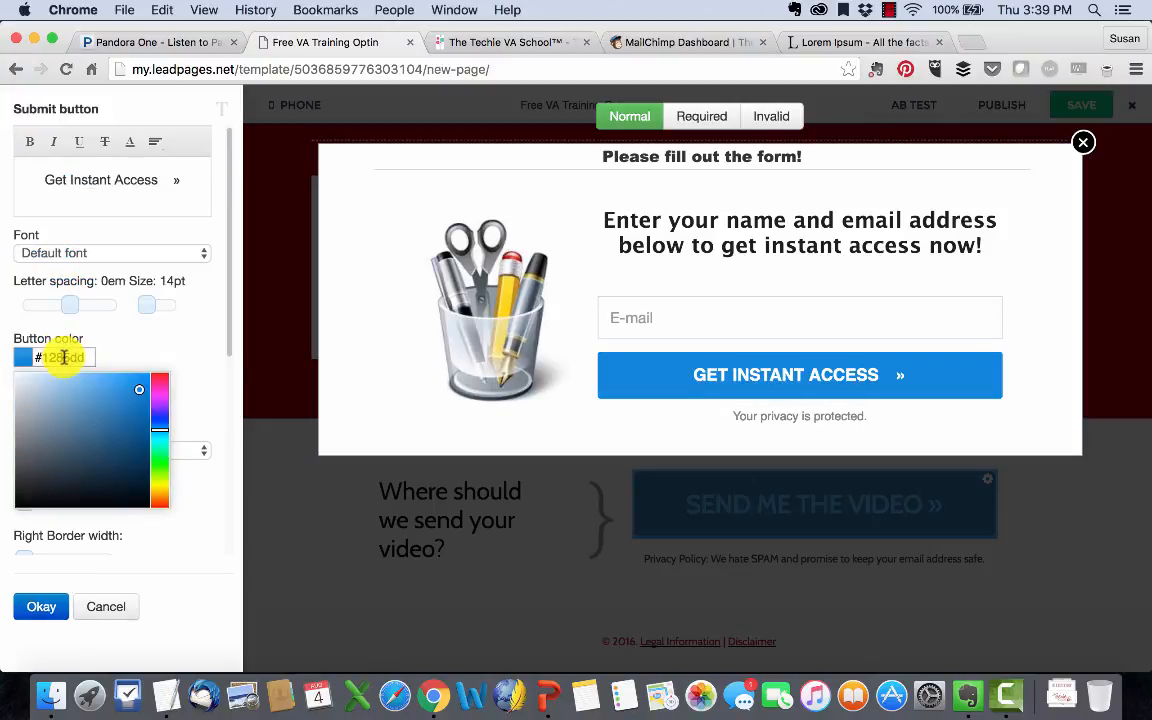
{"action": "type", "text": "990000"}
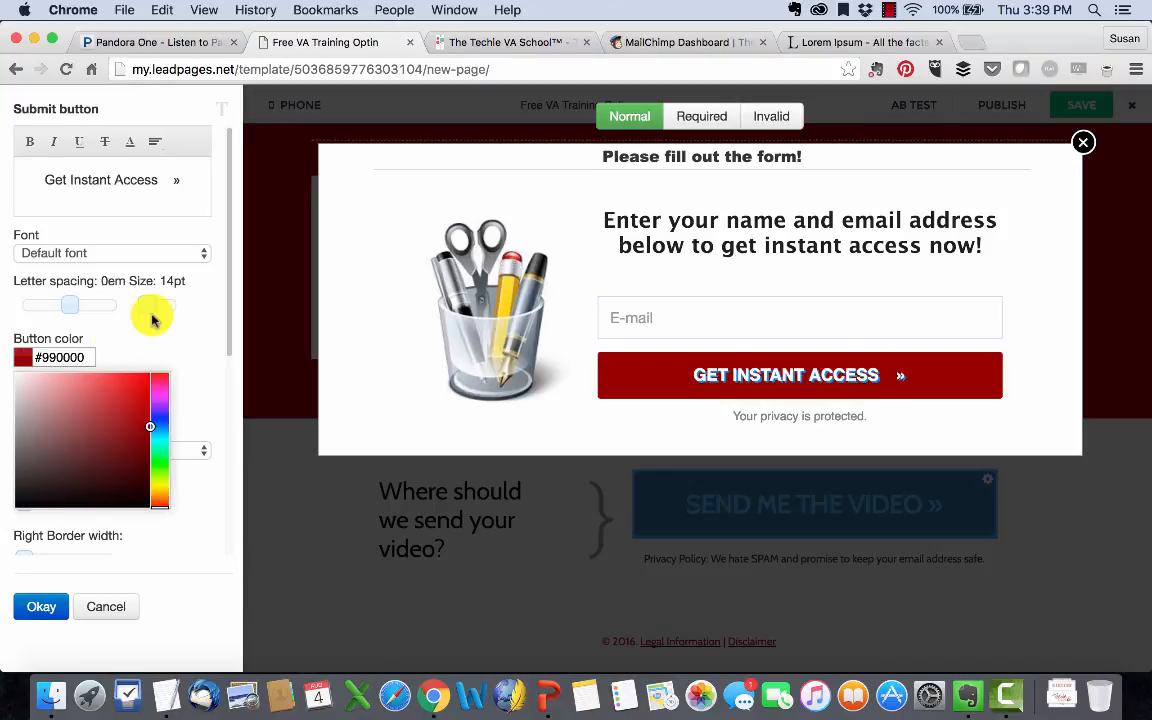
{"action": "left_click", "coordinate": [125, 310]}
{"action": "left_click_drag", "start_coordinate": [41, 180], "coordinate": [163, 183]}
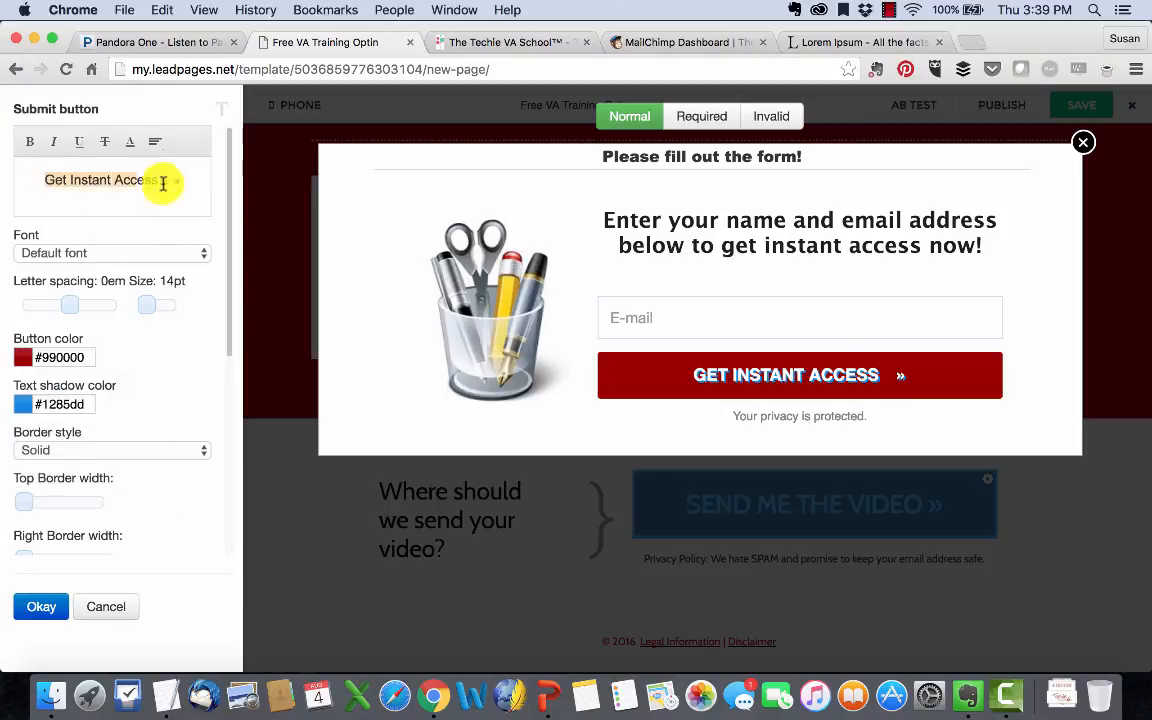
{"action": "left_click", "coordinate": [198, 178]}
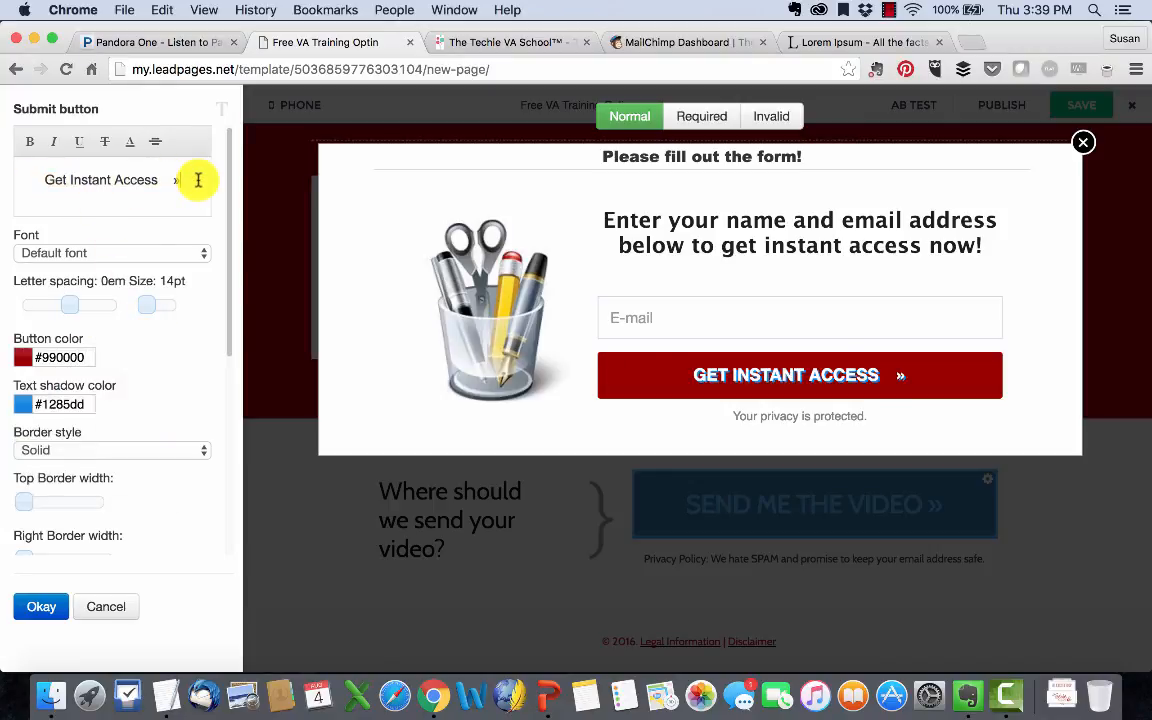
- Set the submit button's text shadow color to #990000 and apply the button settings
{"action": "left_click", "coordinate": [63, 404]}
{"action": "type", "text": "990000"}
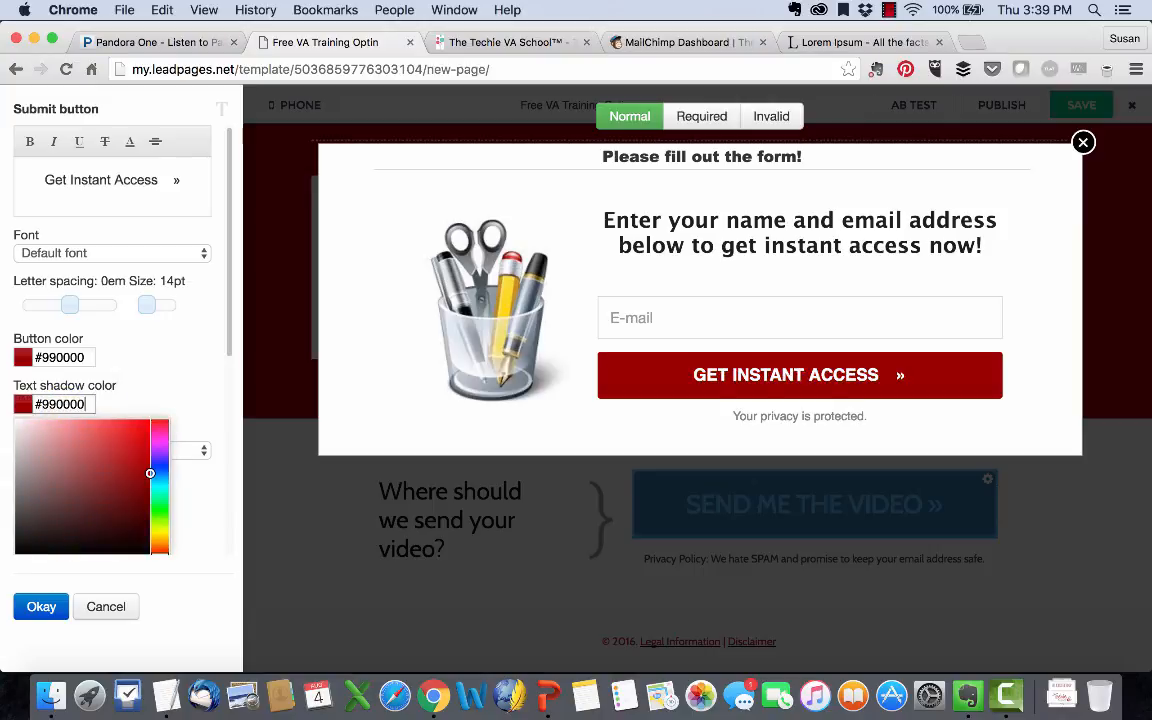
{"action": "left_click", "coordinate": [155, 368]}
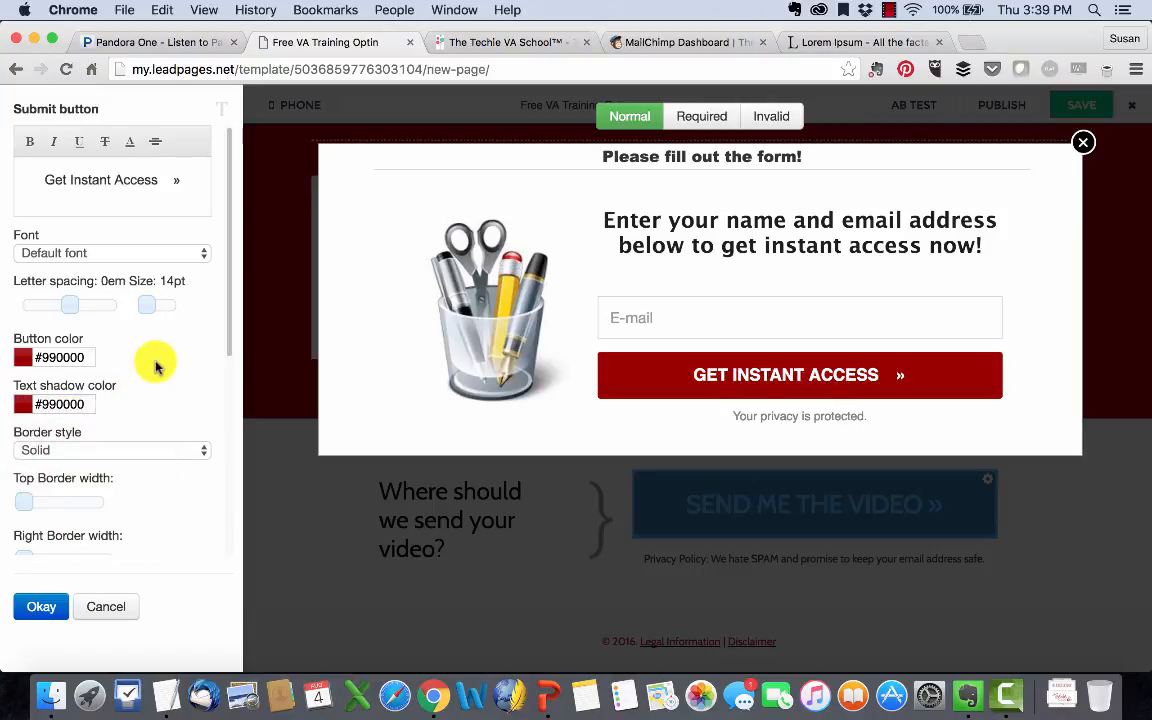
{"action": "scroll", "coordinate": [95, 386], "scroll_direction": "down", "scroll_amount": 3}
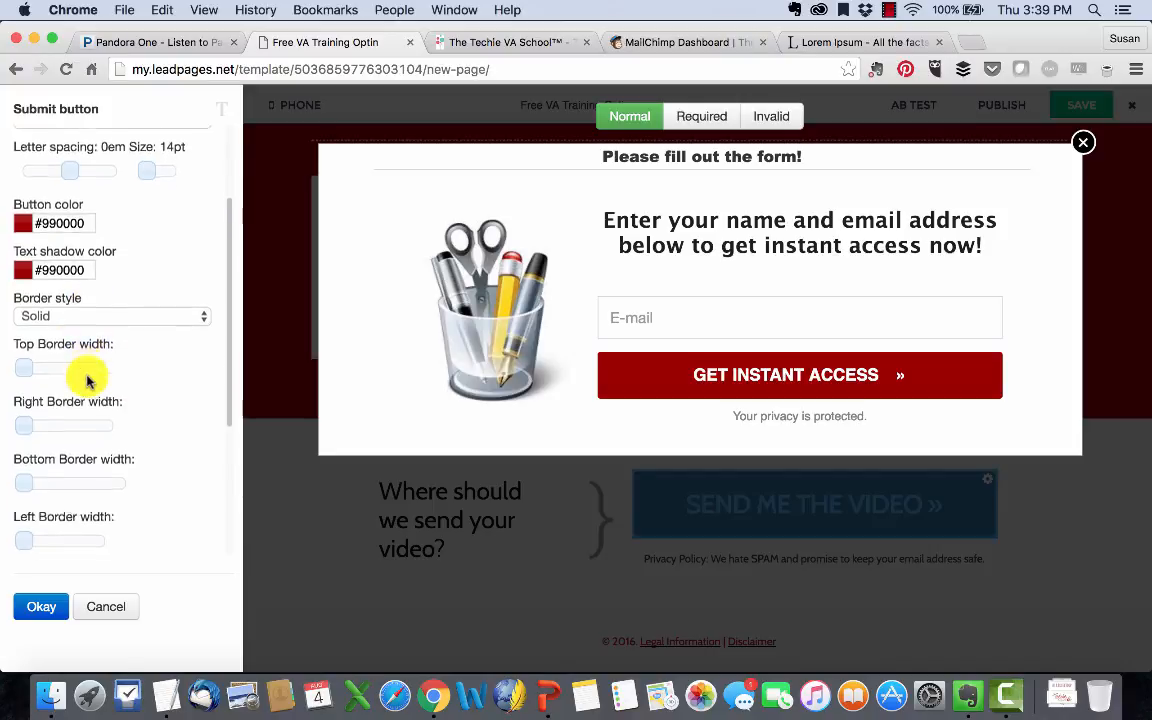
{"action": "scroll", "coordinate": [88, 378], "scroll_direction": "down", "scroll_amount": 3}
{"action": "scroll", "coordinate": [70, 378], "scroll_direction": "down", "scroll_amount": 2}
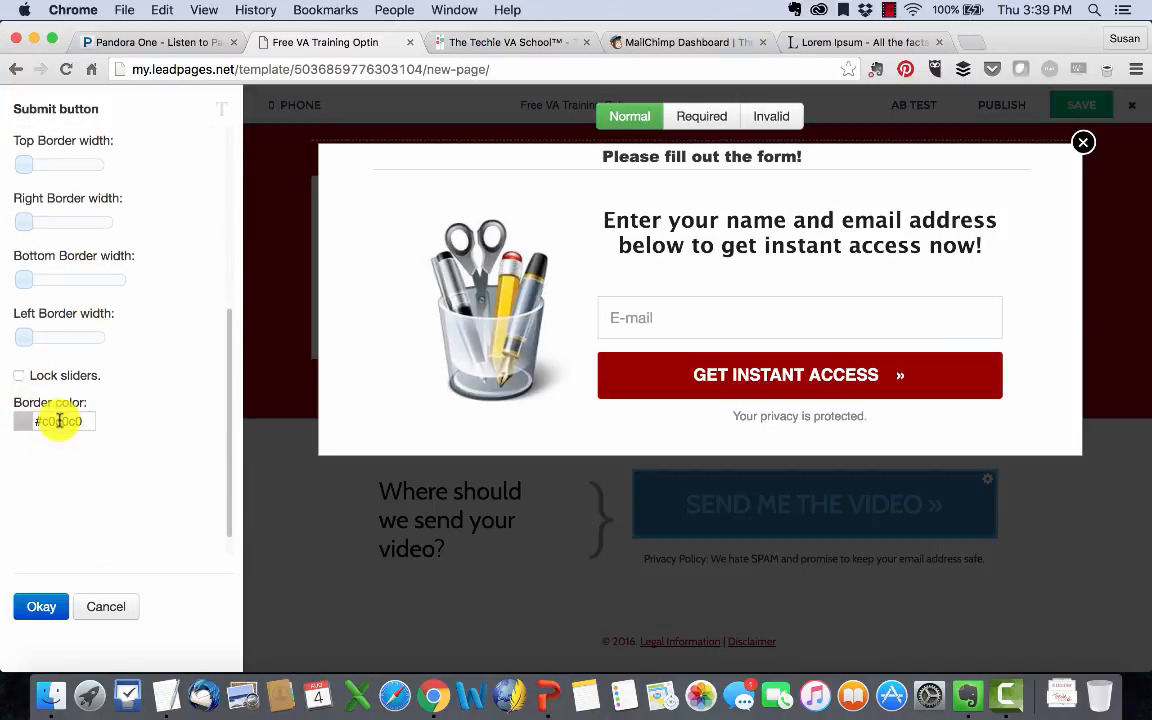
{"action": "left_click", "coordinate": [38, 608]}
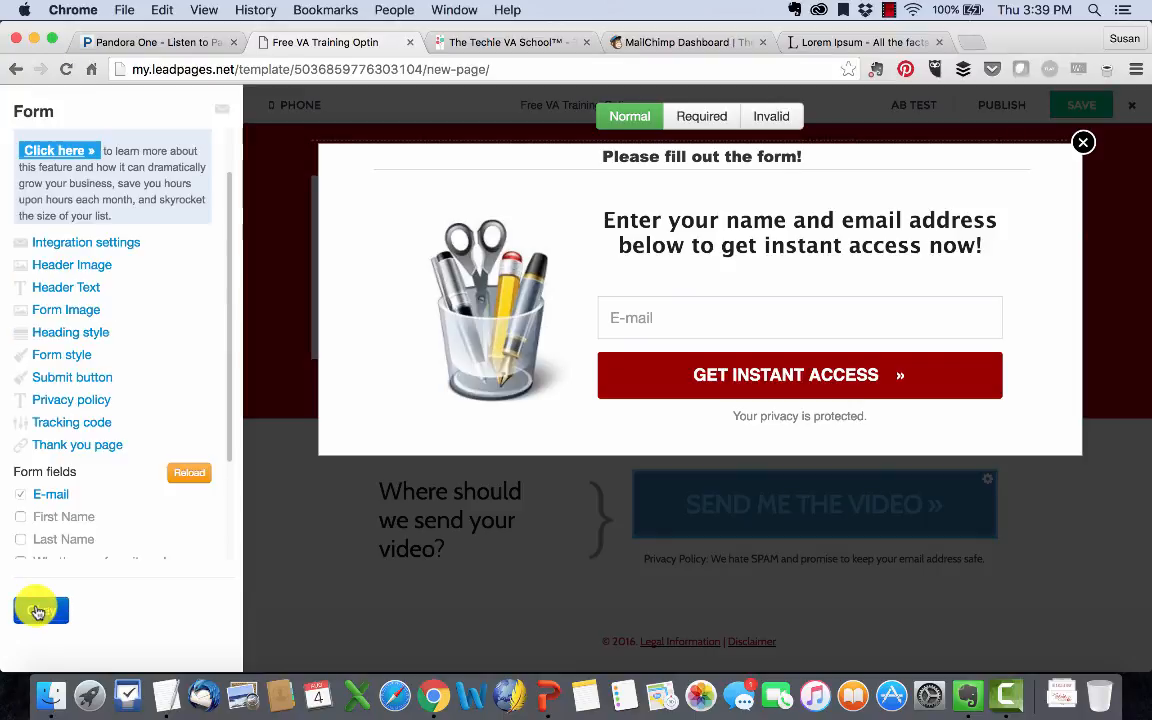
- Review the form's privacy policy, tracking code and thank you page settings without changing them
{"action": "left_click", "coordinate": [84, 398]}
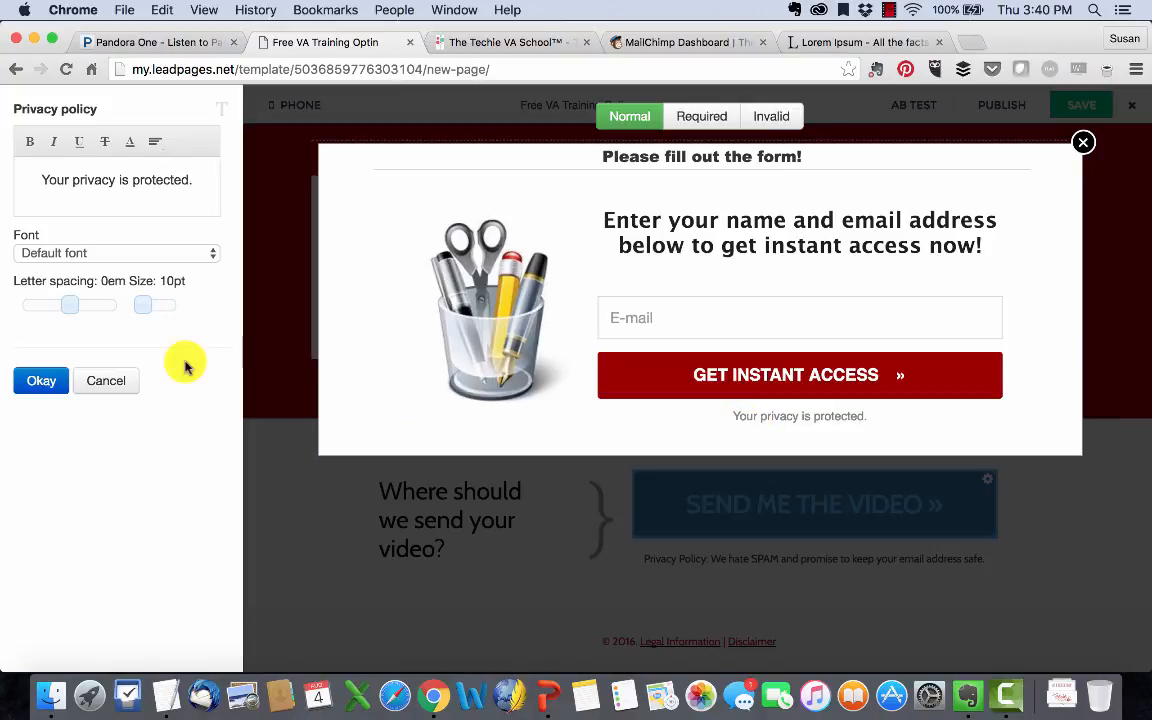
{"action": "left_click", "coordinate": [50, 384]}
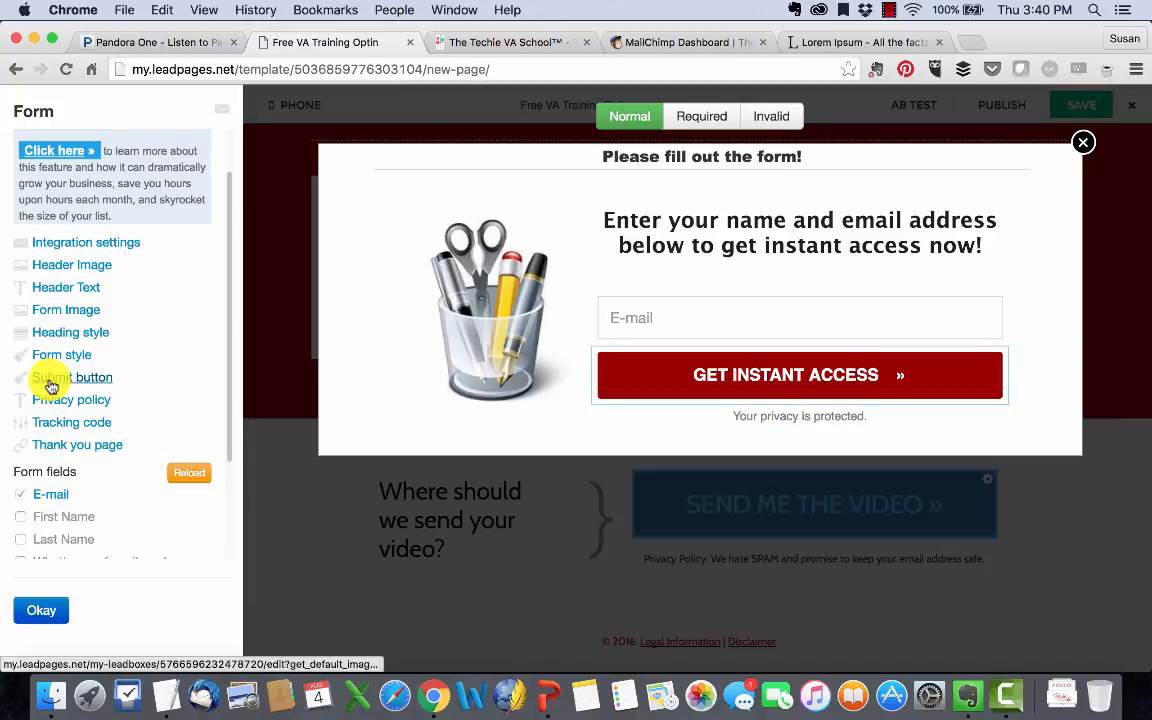
{"action": "left_click", "coordinate": [46, 422]}
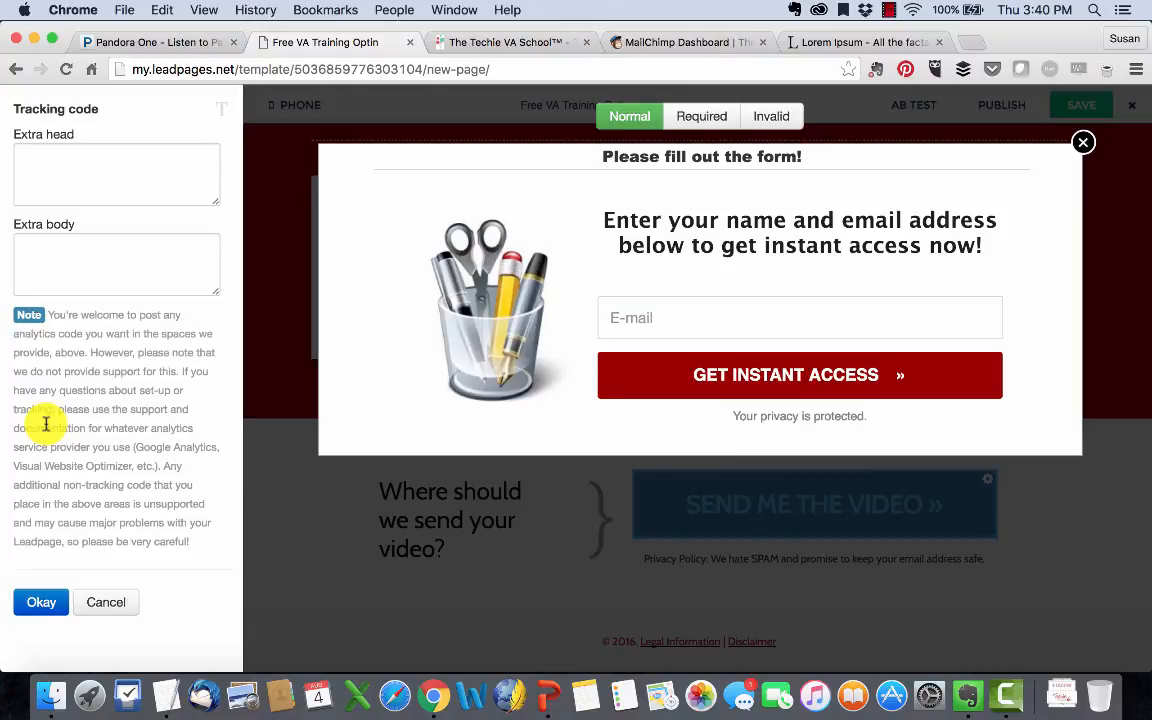
{"action": "left_click", "coordinate": [33, 600]}
{"action": "left_click", "coordinate": [75, 445]}
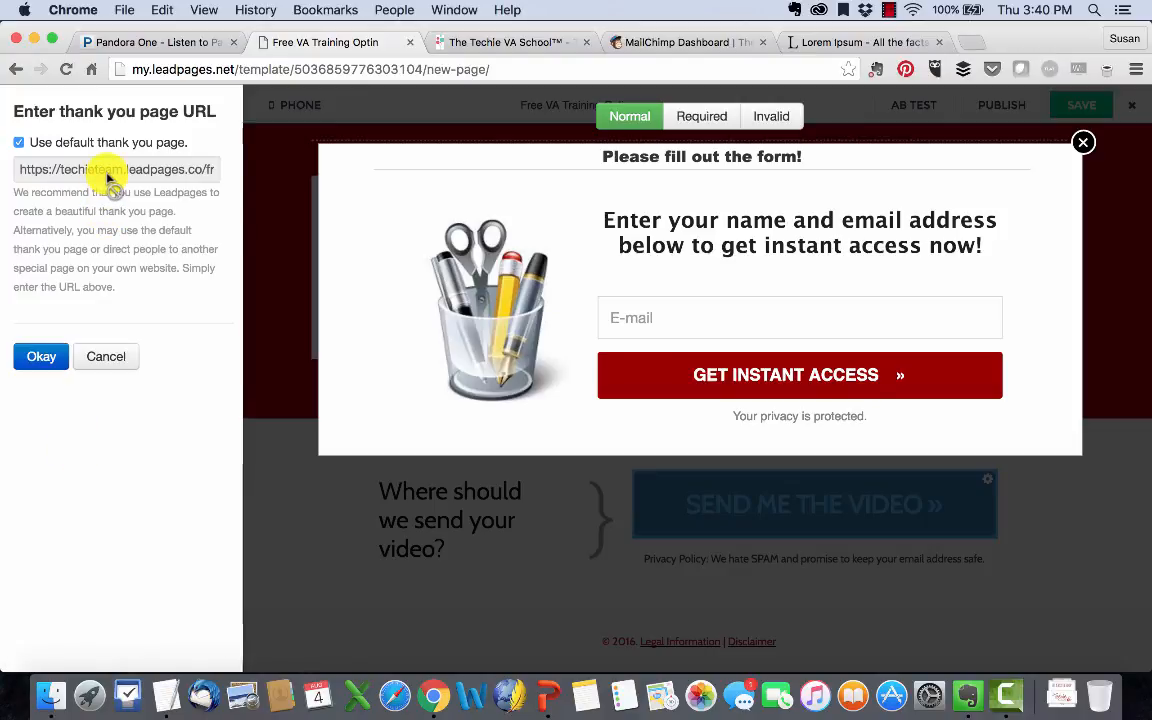
{"action": "left_click", "coordinate": [41, 357]}
- Add a First Name field above the E-mail field, then apply the form changes and save the page
{"action": "scroll", "coordinate": [82, 450], "scroll_direction": "down", "scroll_amount": 3}
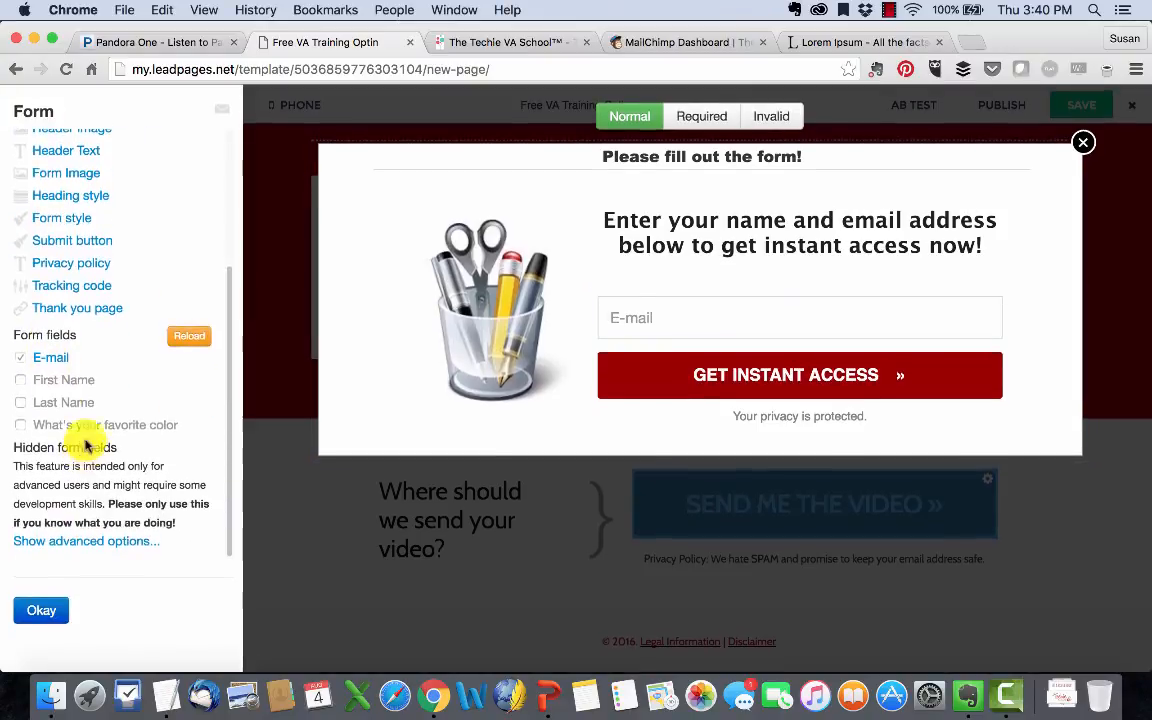
{"action": "left_click", "coordinate": [21, 382]}
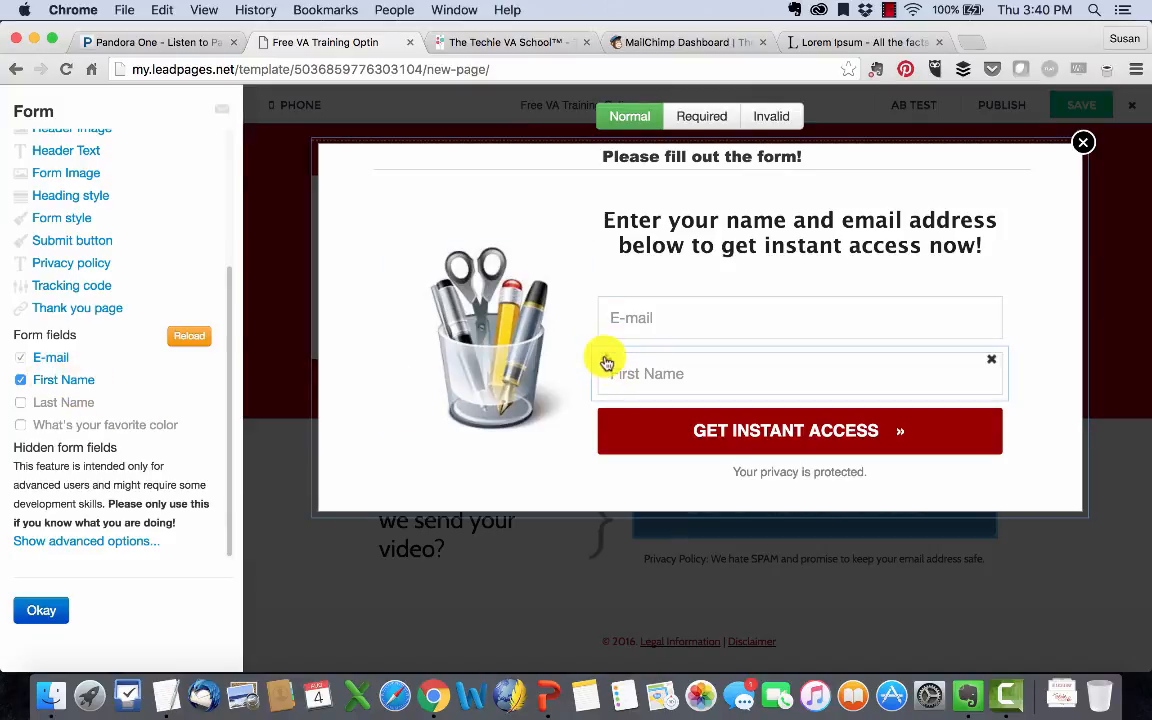
{"action": "left_click_drag", "start_coordinate": [606, 362], "coordinate": [612, 289]}
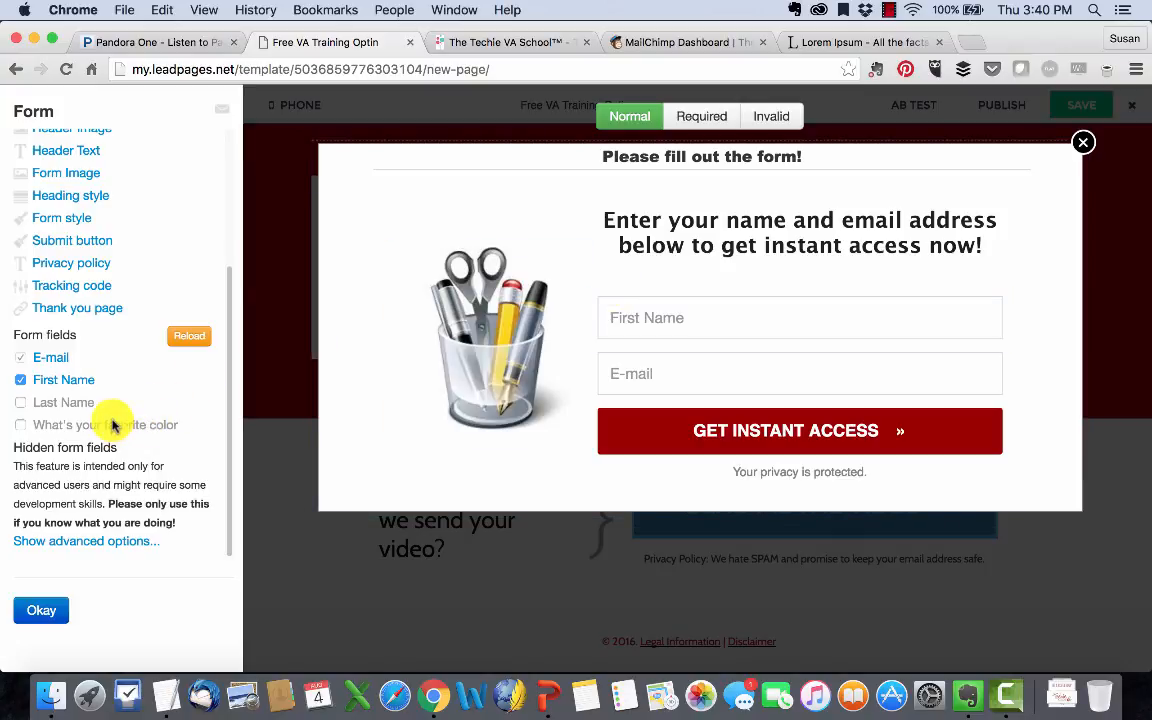
{"action": "left_click", "coordinate": [41, 609]}
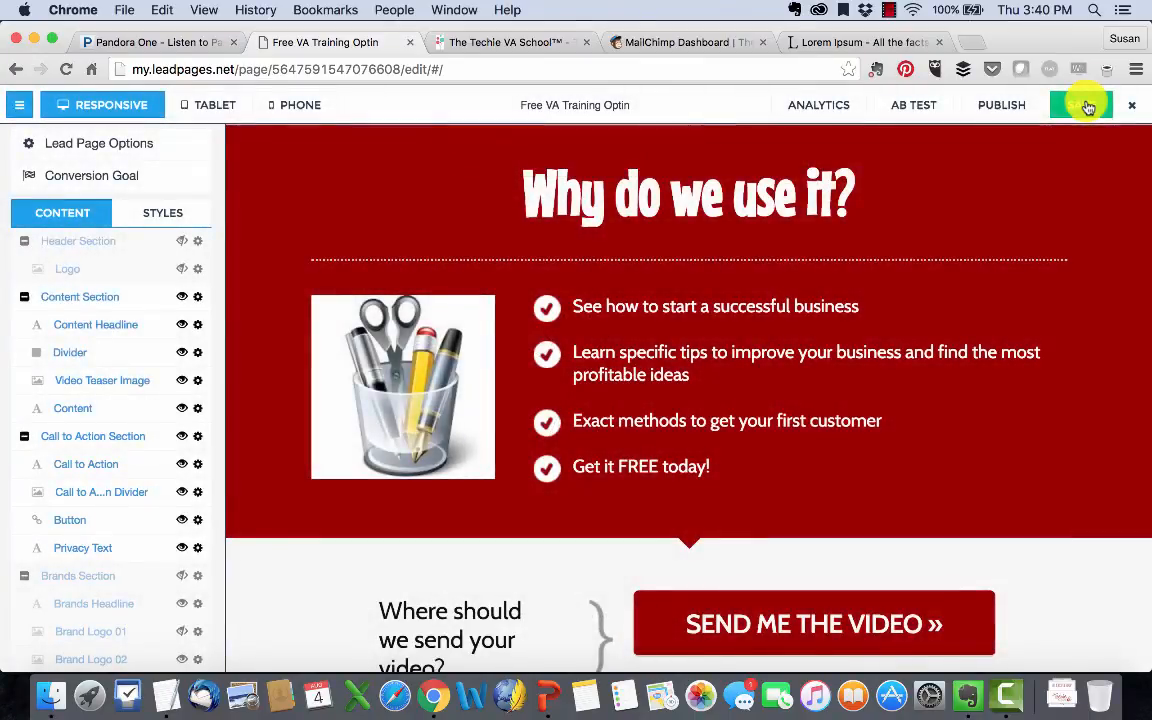
{"action": "left_click", "coordinate": [991, 190]}
{"action": "scroll", "coordinate": [990, 188], "scroll_direction": "down", "scroll_amount": 3}
{"action": "scroll", "coordinate": [990, 188], "scroll_direction": "up", "scroll_amount": 3}
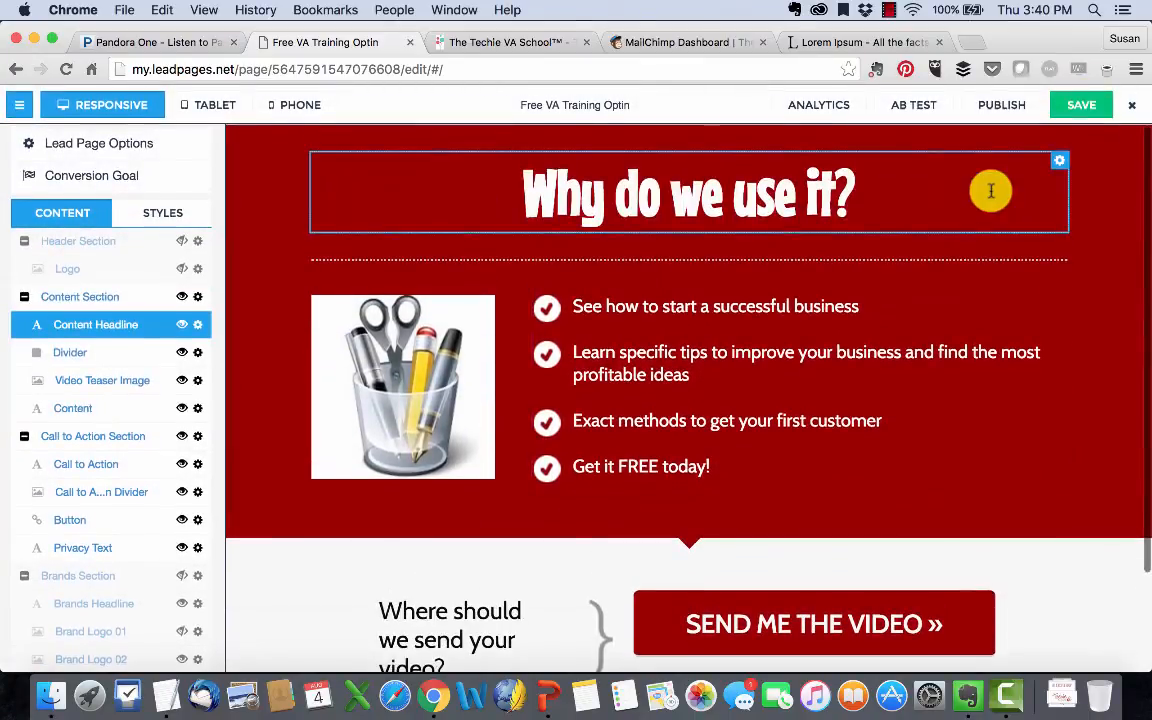
- Open the published page from the Leadpages publishing options, check its opt-in form pop-up, and close the live page
{"action": "left_click", "coordinate": [1021, 105]}
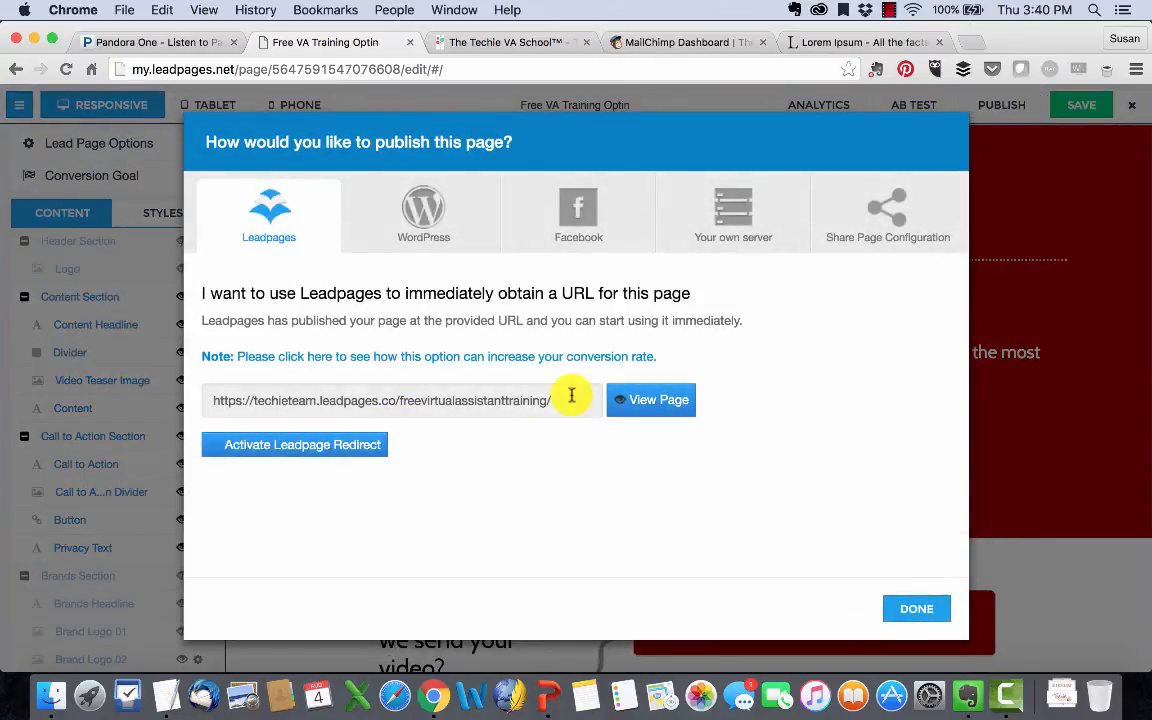
{"action": "left_click", "coordinate": [667, 401]}
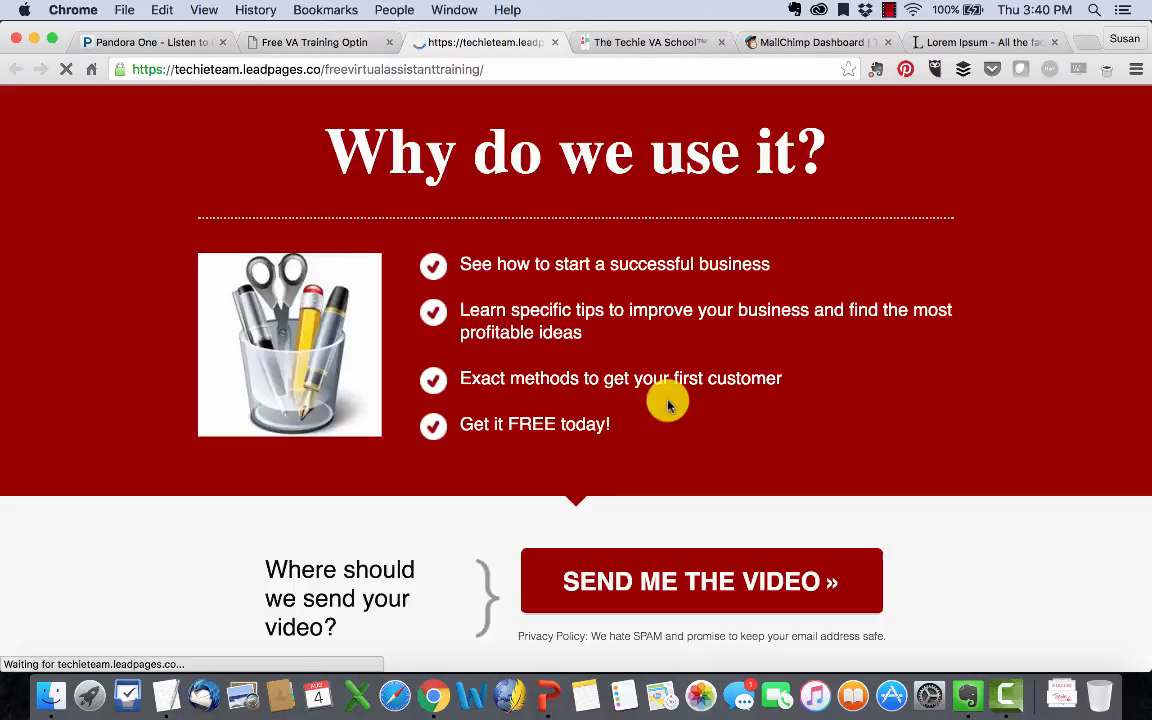
{"action": "scroll", "coordinate": [667, 401], "scroll_direction": "down", "scroll_amount": 2}
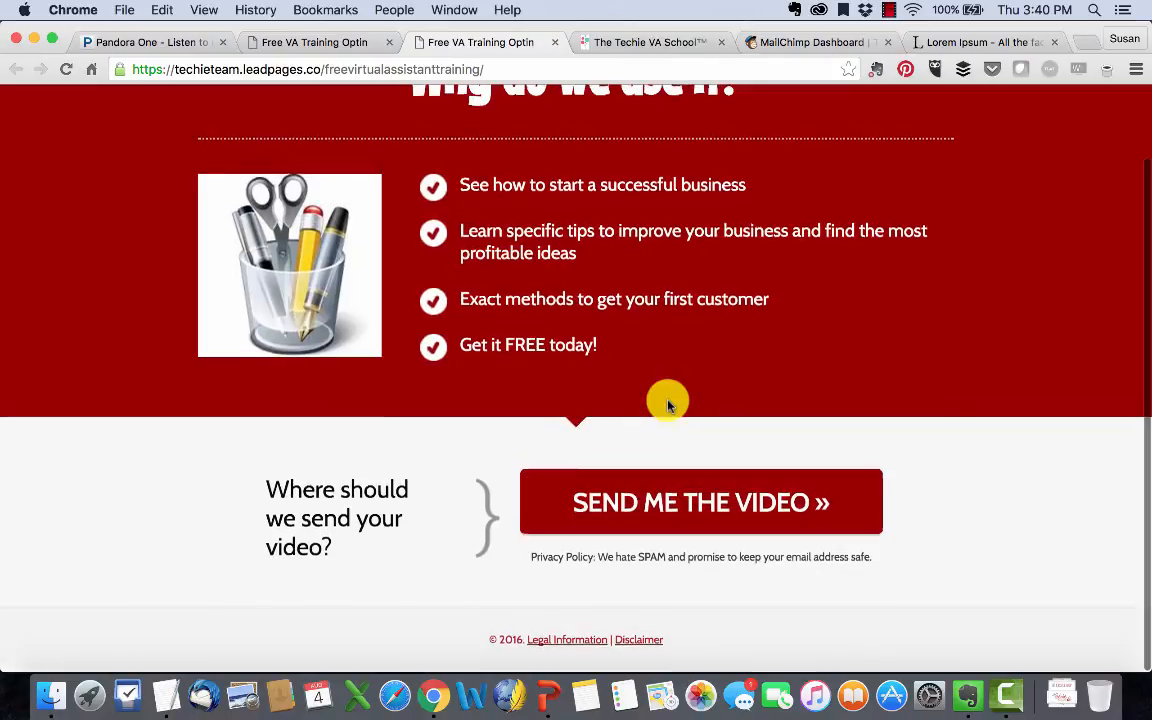
{"action": "left_click", "coordinate": [661, 501]}
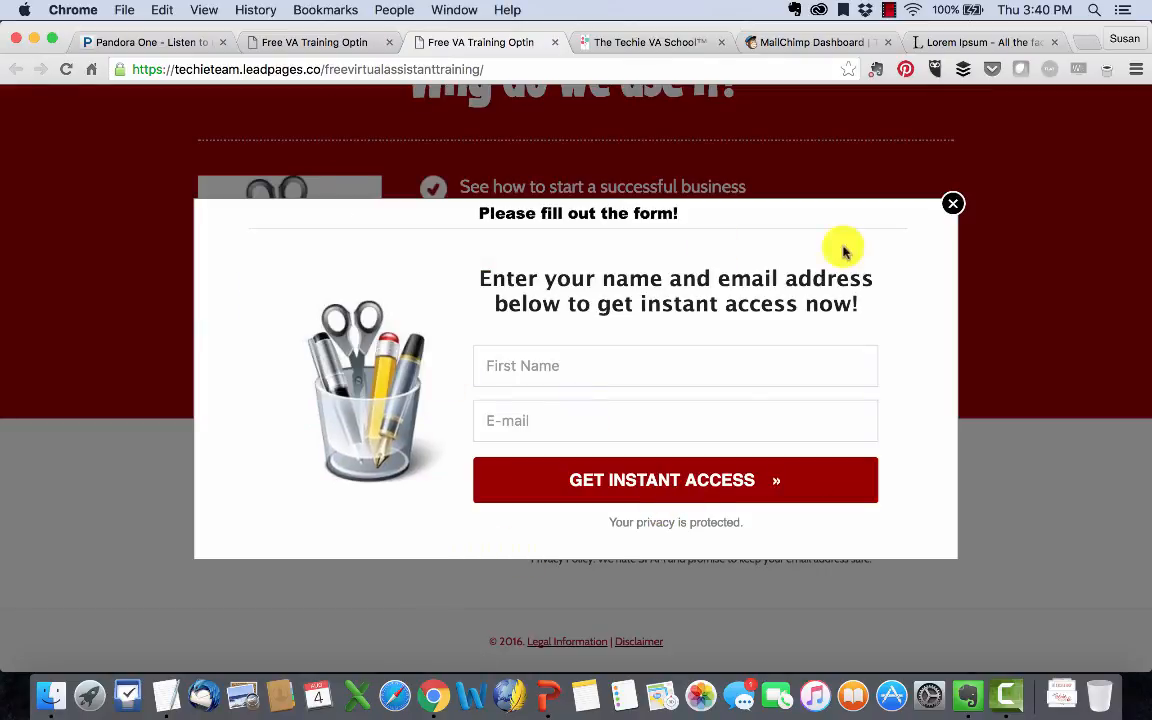
{"action": "left_click", "coordinate": [950, 208]}
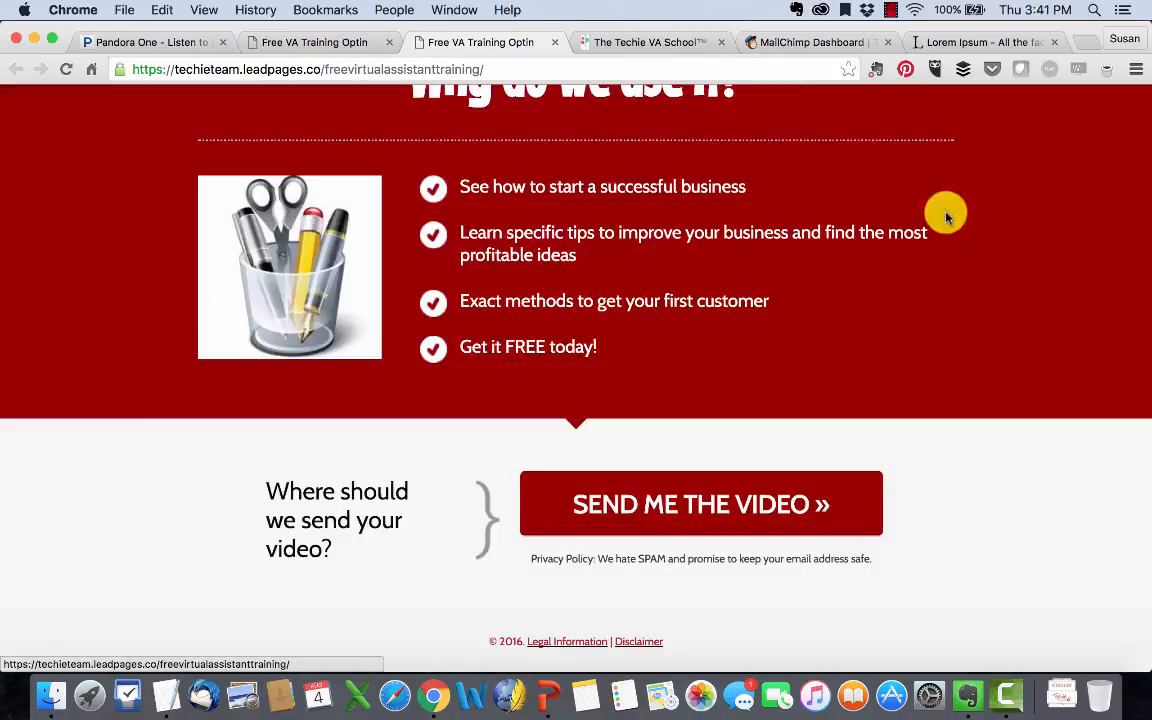
{"action": "left_click", "coordinate": [555, 44]}
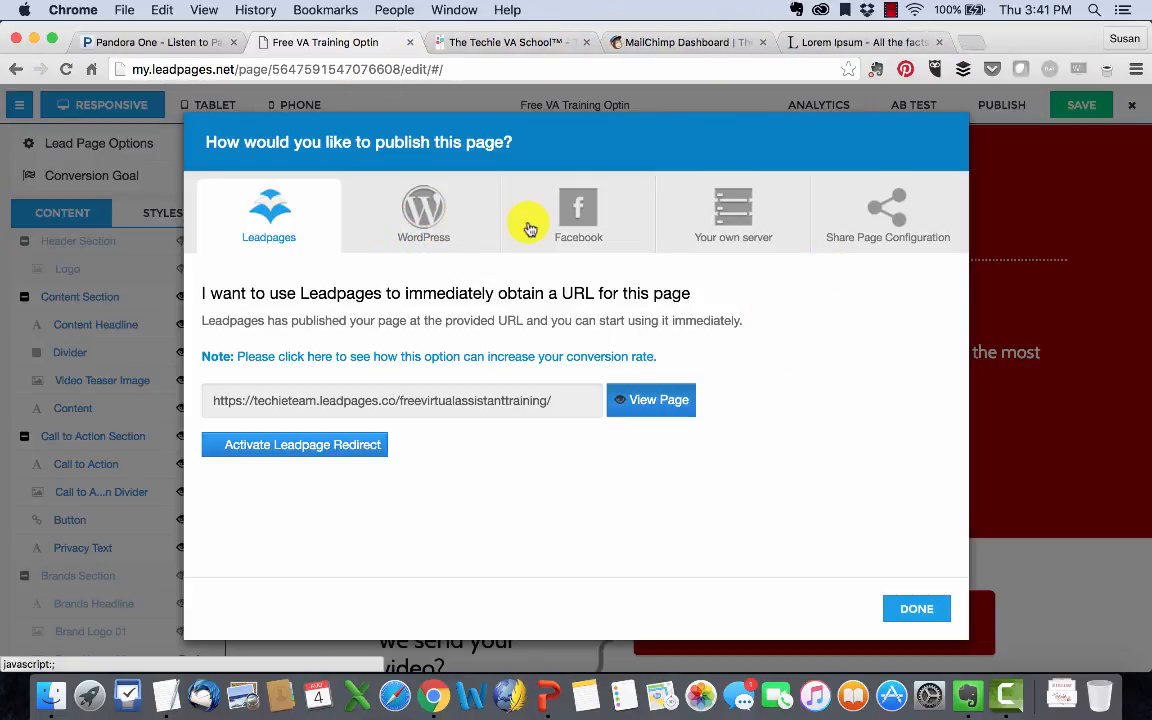
- Review the WordPress, Facebook, own server and share page configuration publishing options, return to the Leadpages option, and close the publishing dialog
{"action": "left_click", "coordinate": [433, 218]}
{"action": "left_click", "coordinate": [582, 222]}
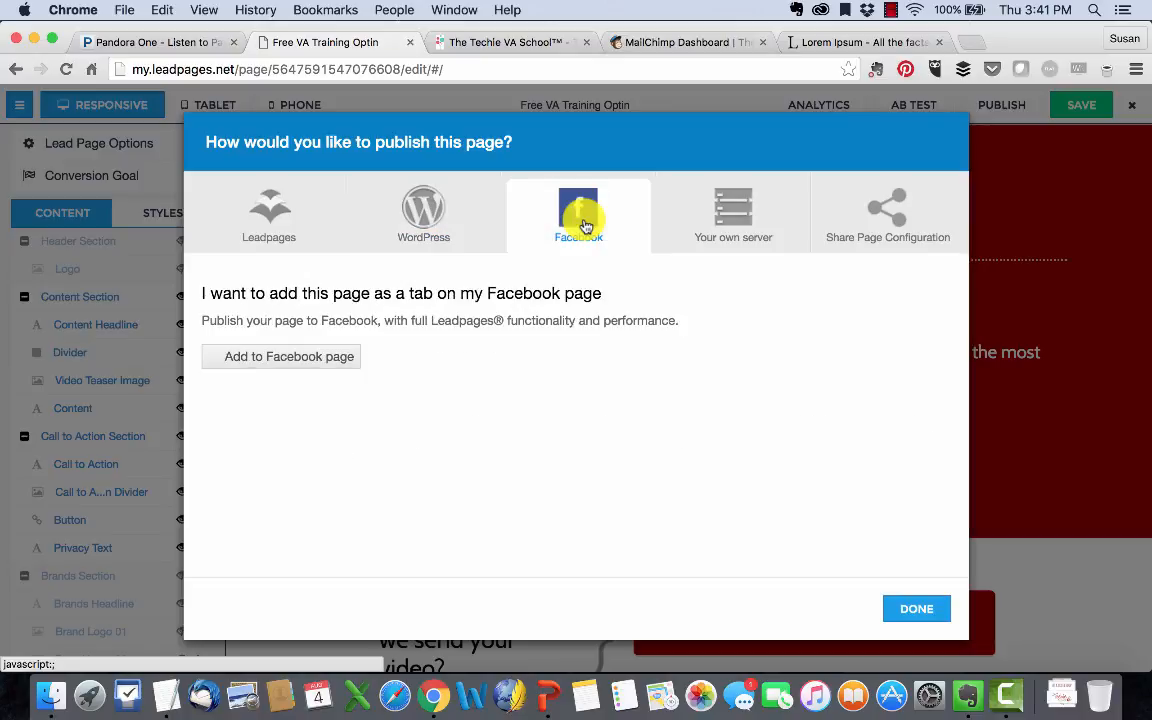
{"action": "left_click", "coordinate": [744, 225]}
{"action": "left_click", "coordinate": [890, 213]}
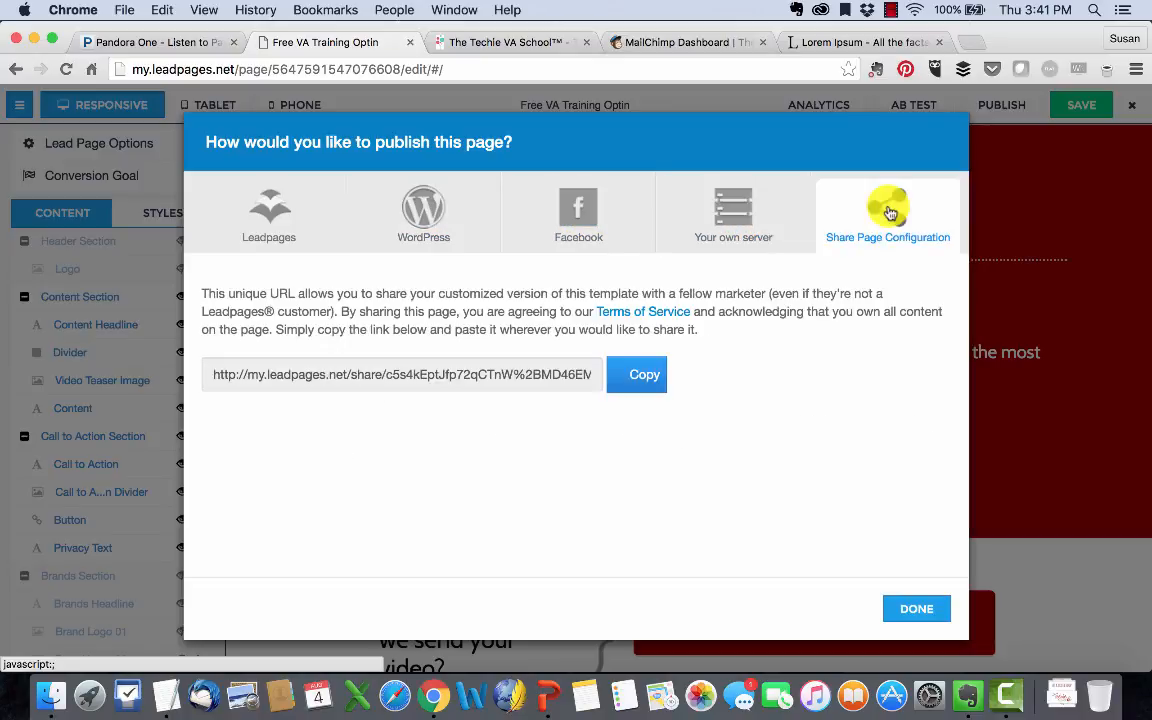
{"action": "left_click", "coordinate": [327, 214]}
{"action": "left_click", "coordinate": [941, 607]}
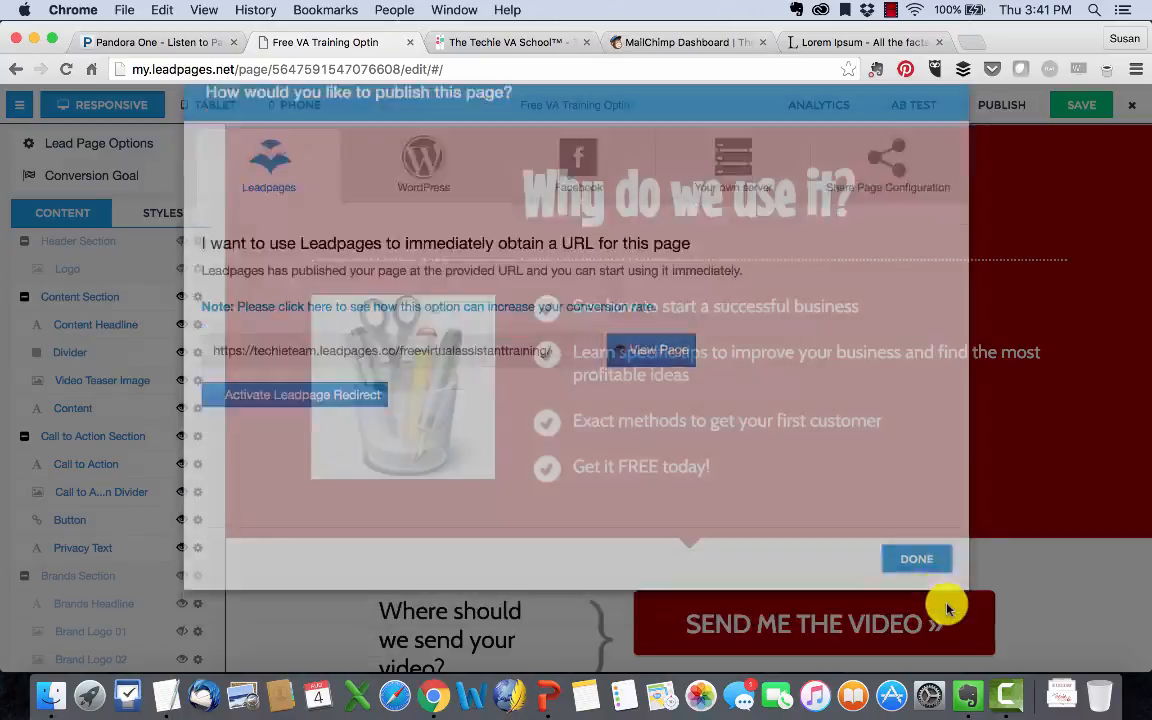
- Look over the whole landing page in the editor and save it
{"action": "scroll", "coordinate": [948, 609], "scroll_direction": "down", "scroll_amount": 3}
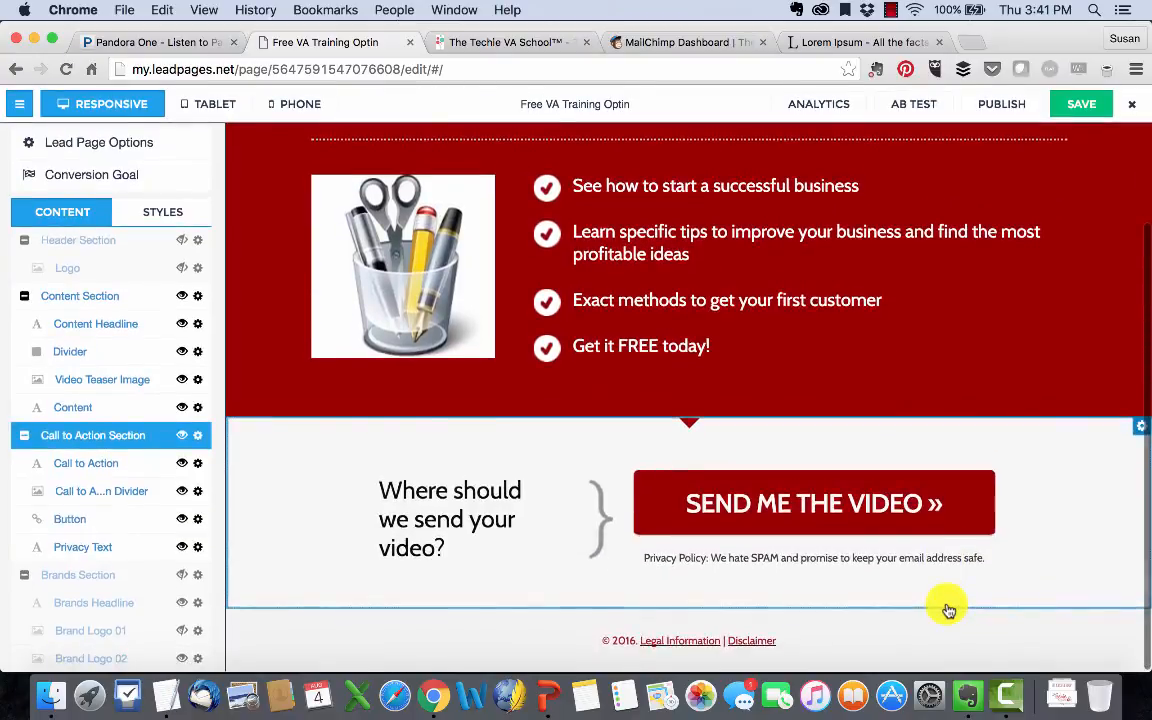
{"action": "scroll", "coordinate": [950, 609], "scroll_direction": "up", "scroll_amount": 3}
{"action": "left_click", "coordinate": [1144, 133]}
{"action": "left_click", "coordinate": [1092, 112]}
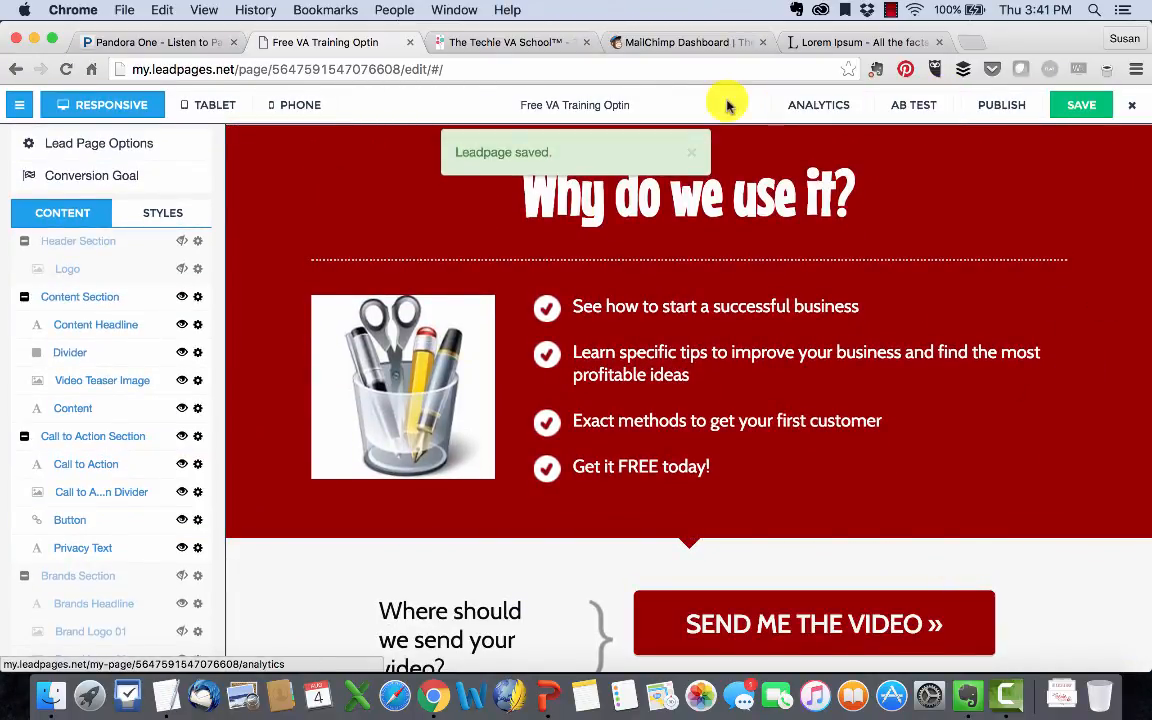
- Preview the landing page in tablet and phone layouts, then in the responsive layout with the editing sidebar temporarily hidden
{"action": "left_click", "coordinate": [206, 116]}
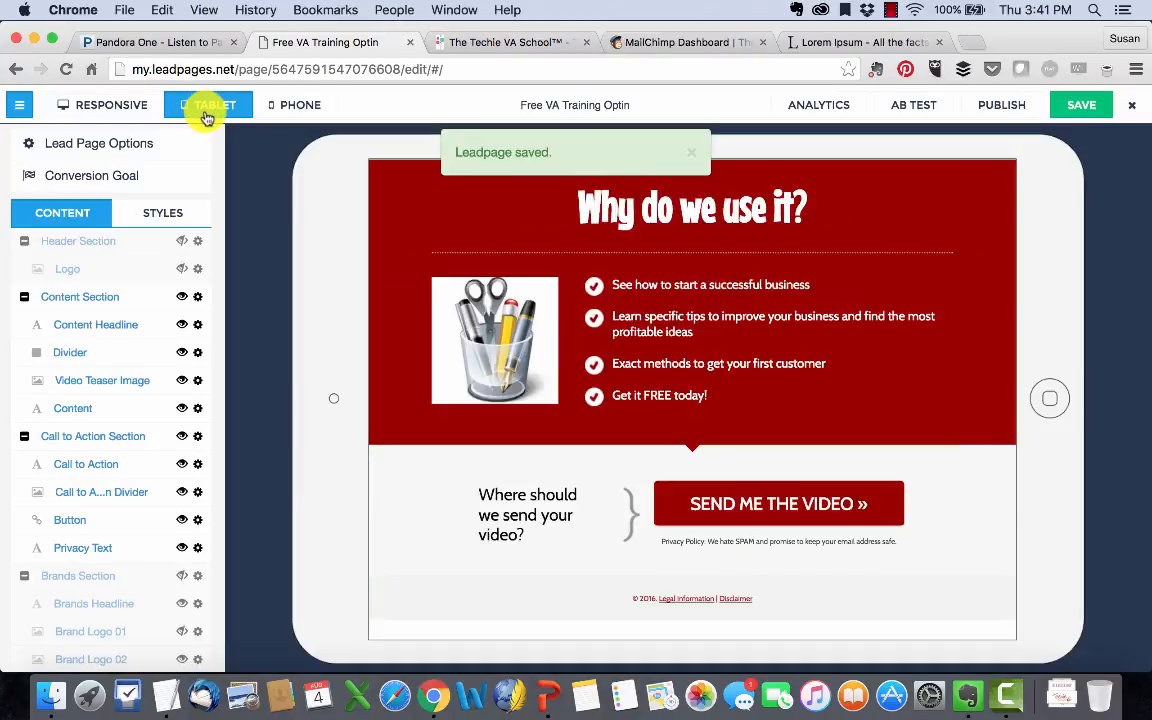
{"action": "left_click", "coordinate": [290, 108]}
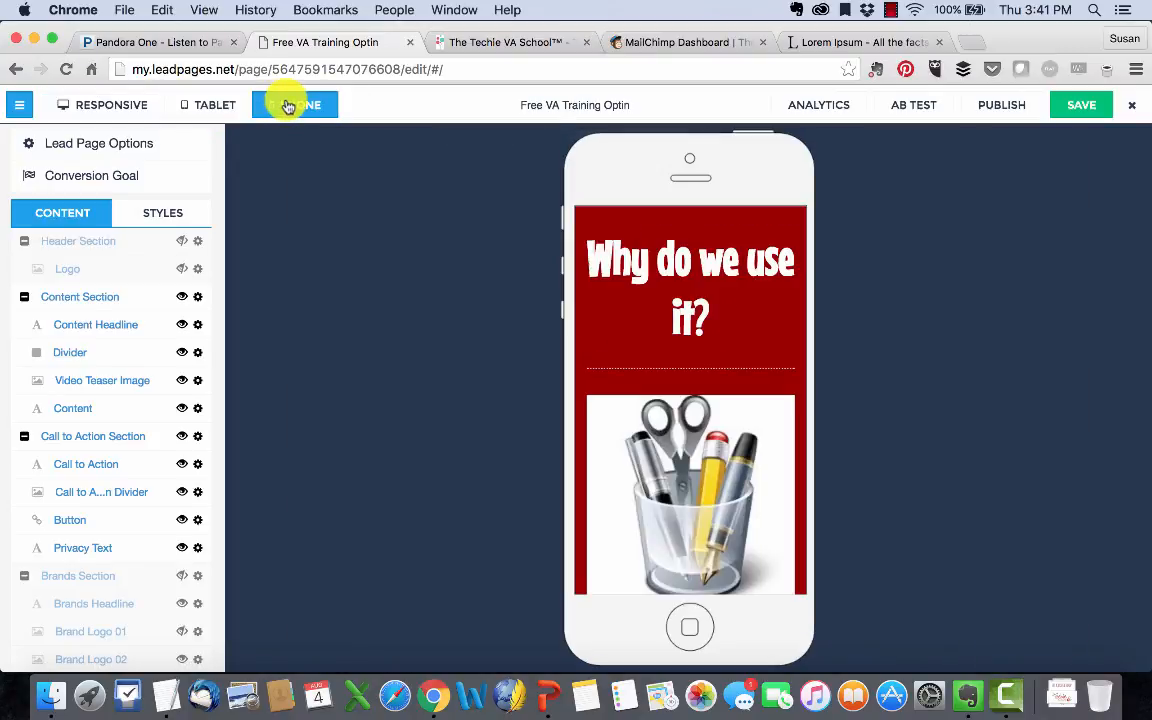
{"action": "left_click", "coordinate": [70, 115]}
{"action": "left_click", "coordinate": [18, 107]}
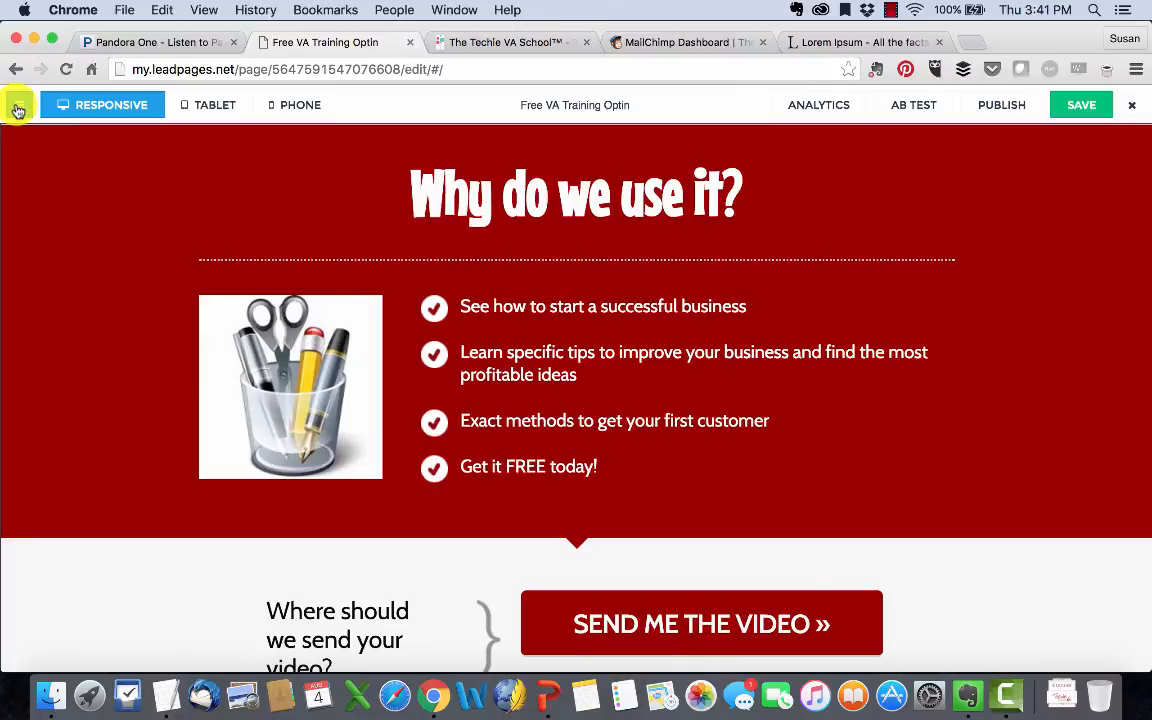
{"action": "left_click", "coordinate": [18, 107]}
- Save the Free VA Training Optin page once more and exit the editor to the list of Leadpages
{"action": "left_click", "coordinate": [1090, 107]}
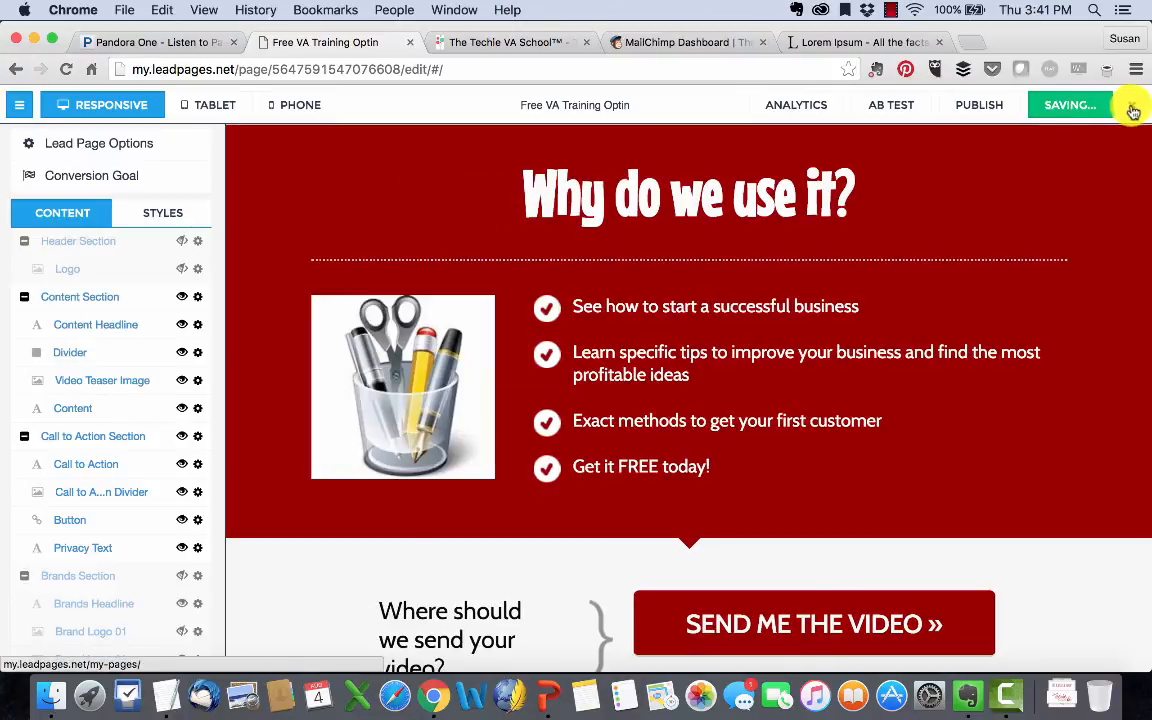
{"action": "left_click", "coordinate": [1133, 111]}
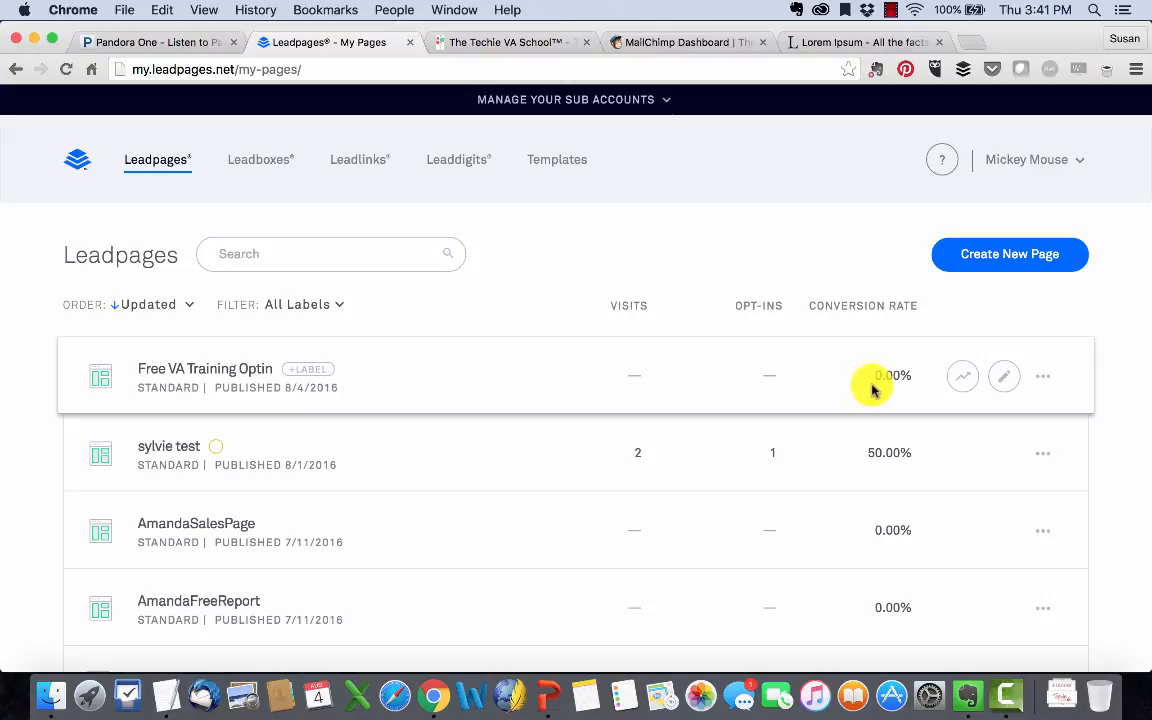
{"action": "left_click", "coordinate": [546, 698]}
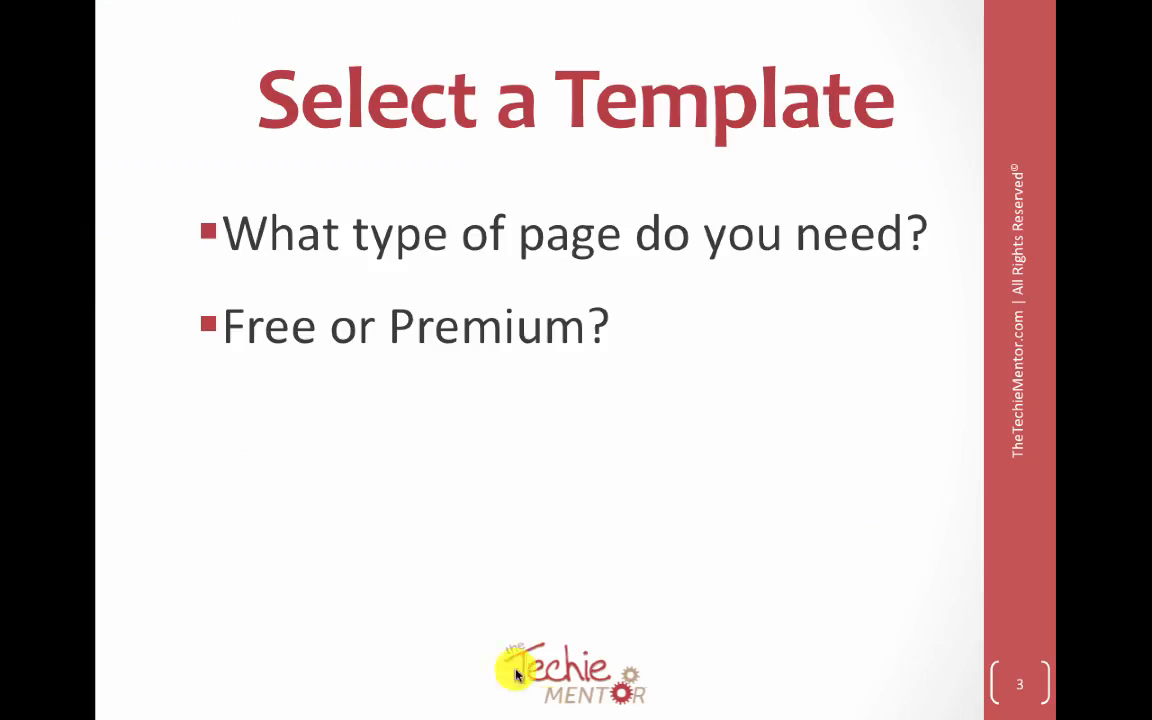
{"action": "left_click", "coordinate": [480, 571]}
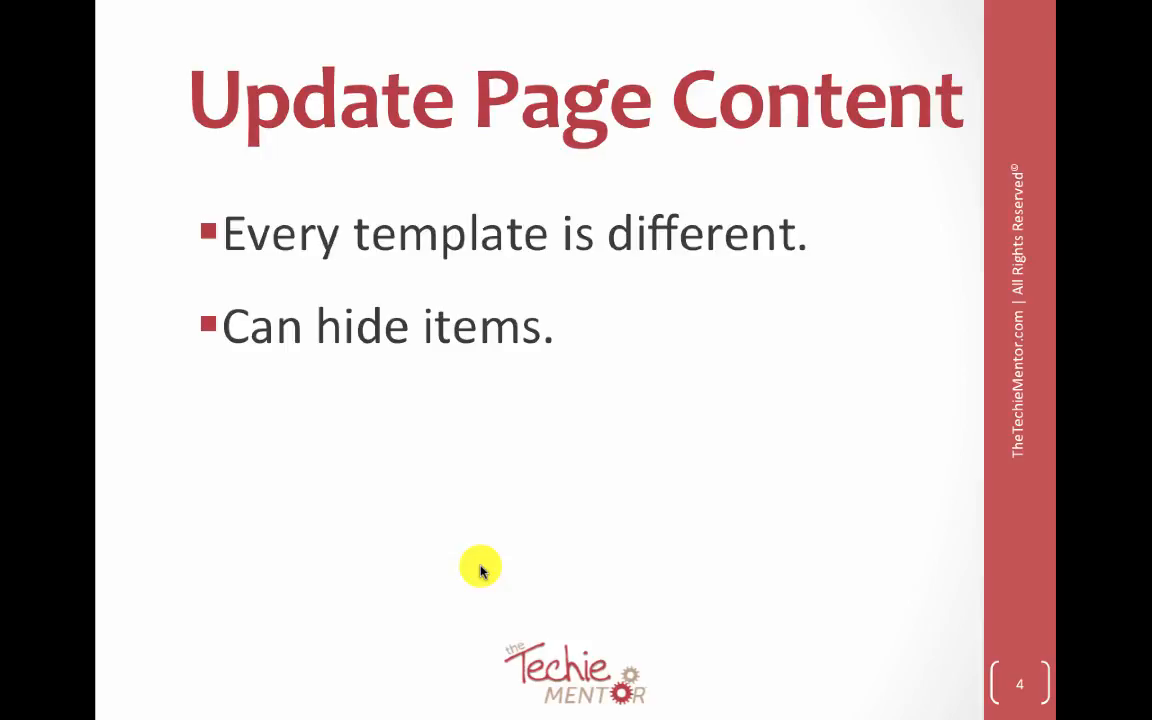